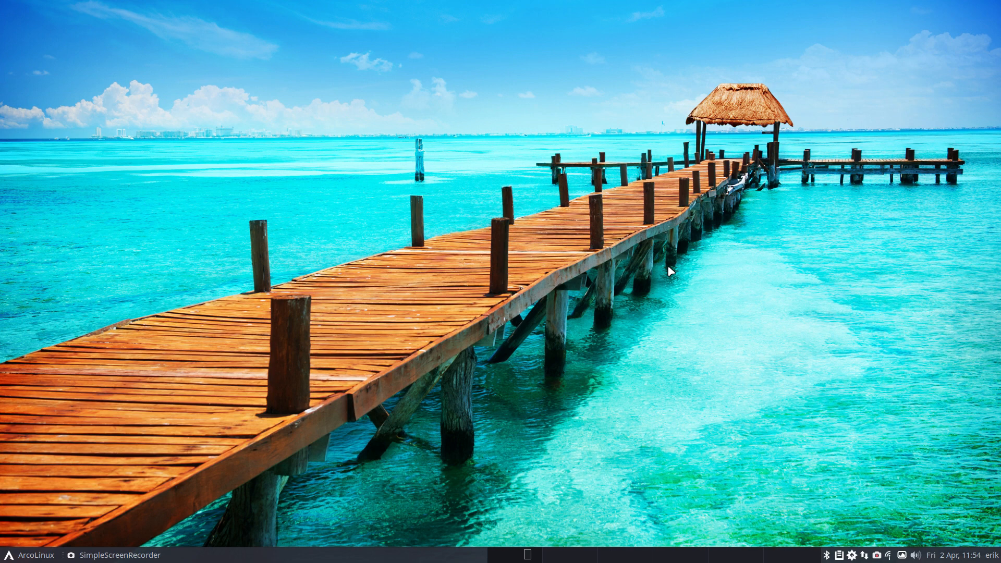
Step: Install the package in a new terminal with "sudo pacman -S archiso", entering the account password and accepting the installation
key(super+Return)
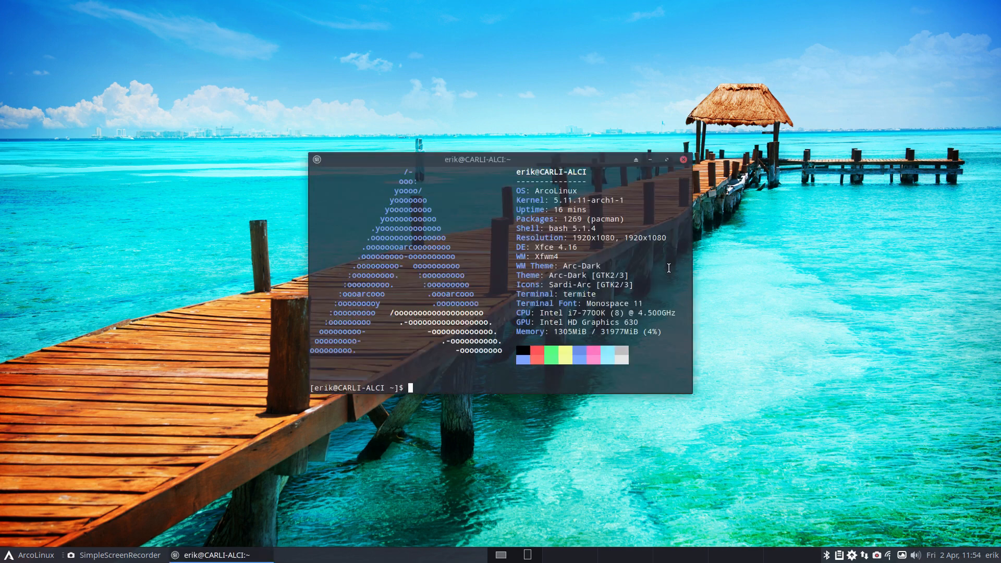
text(sudo pacman -S archiso)
key(Return)
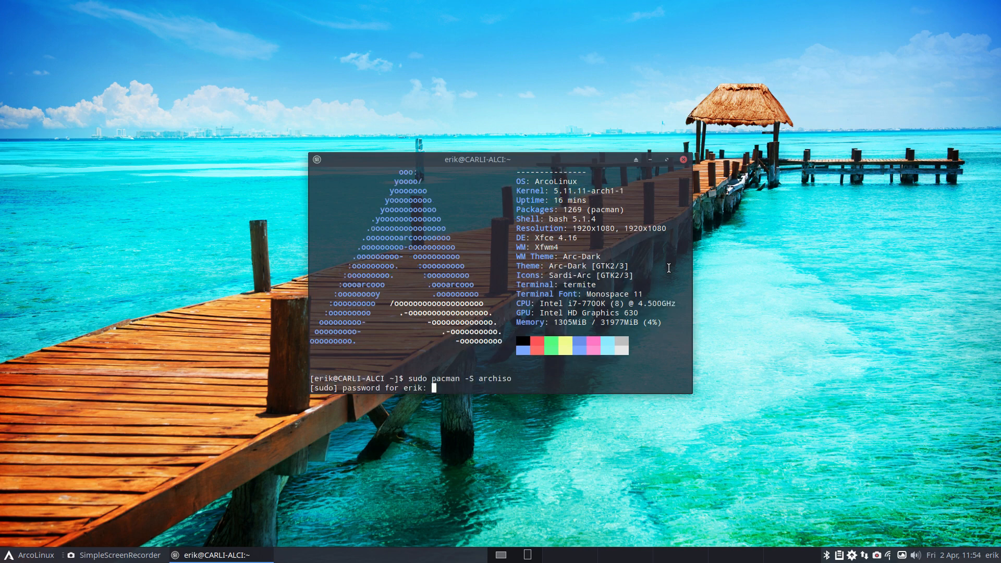
key(Return)
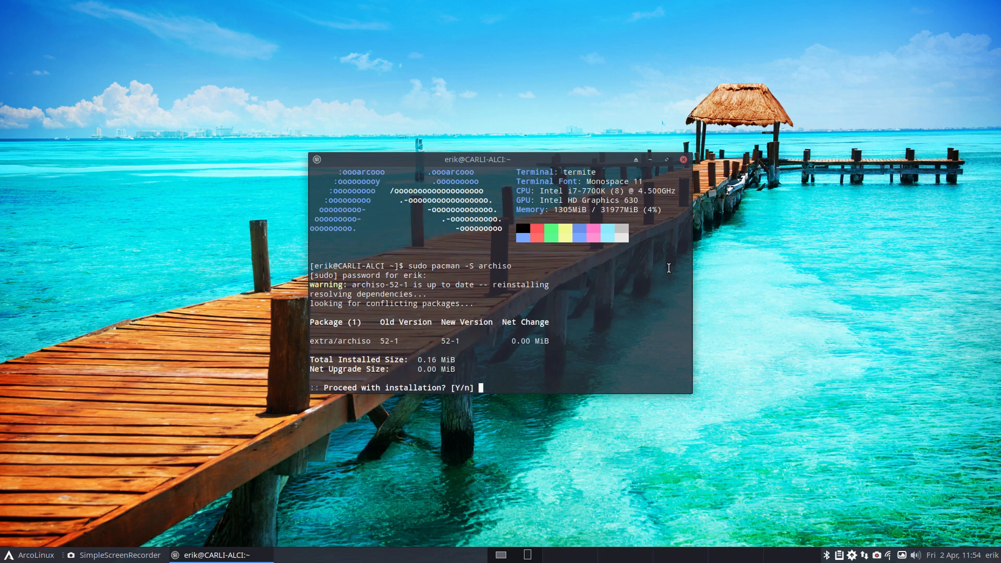
key(Return)
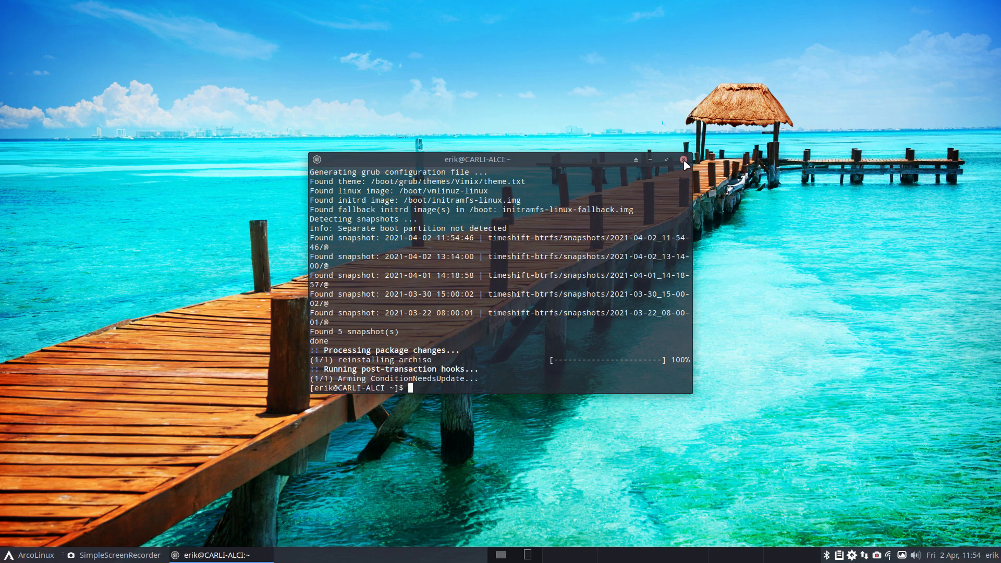
Step: Show the mkarchiso options with "mkarchiso --help" and close the terminal window
text(mkarchiso --help)
key(Return)
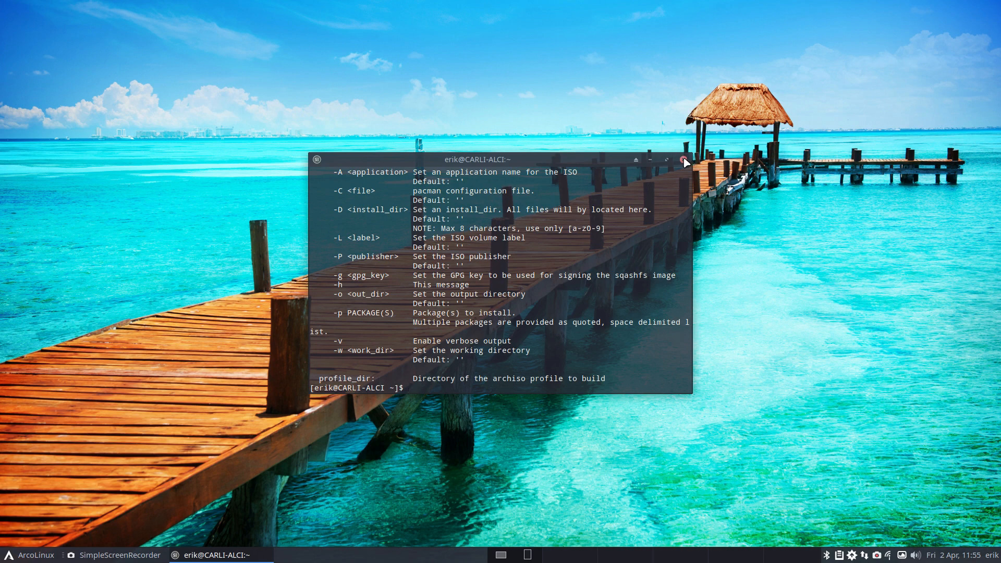
click(683, 160)
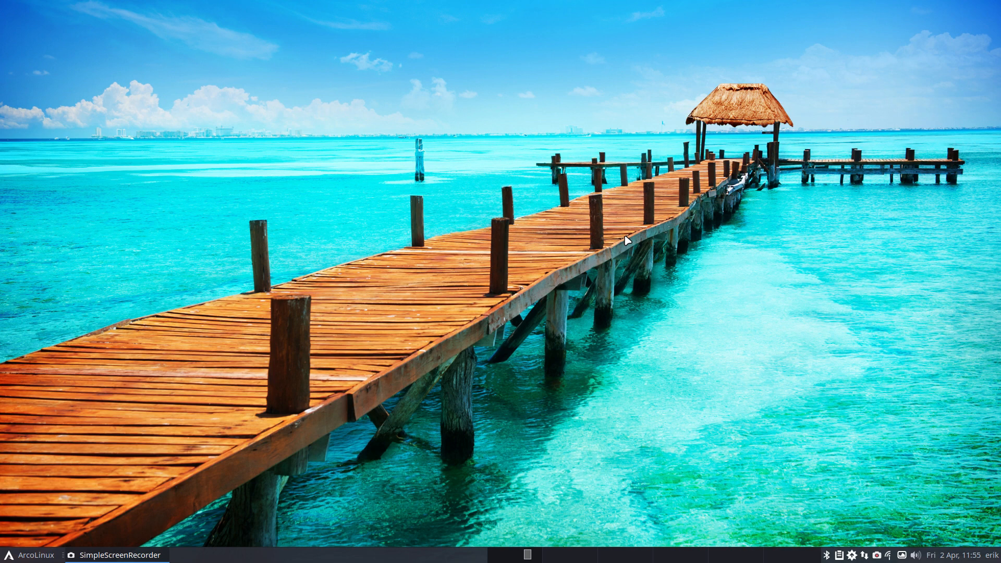
Step: Open the carli-10 folder inside CARLI in a new file manager window
key(super+shift+Return)
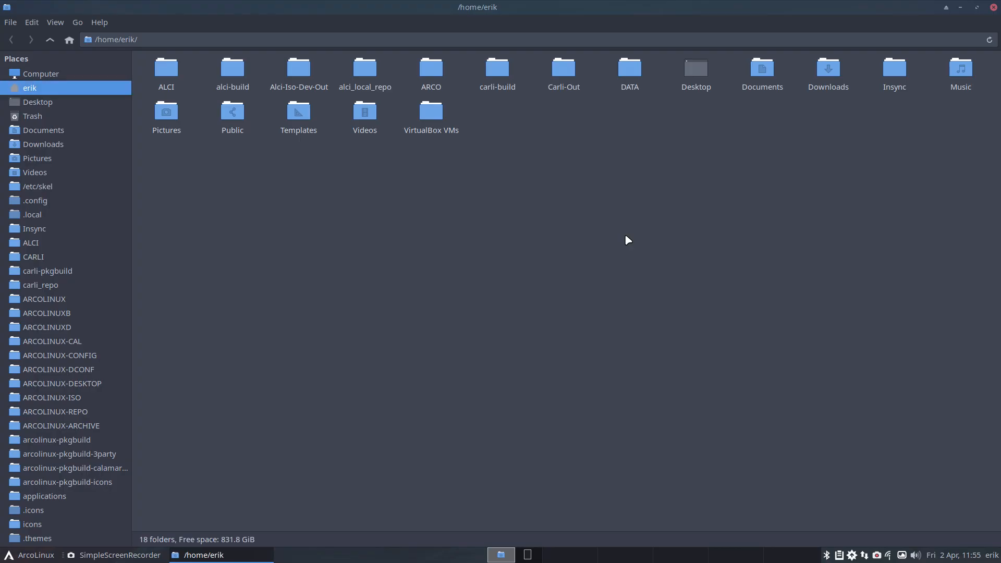
click(36, 258)
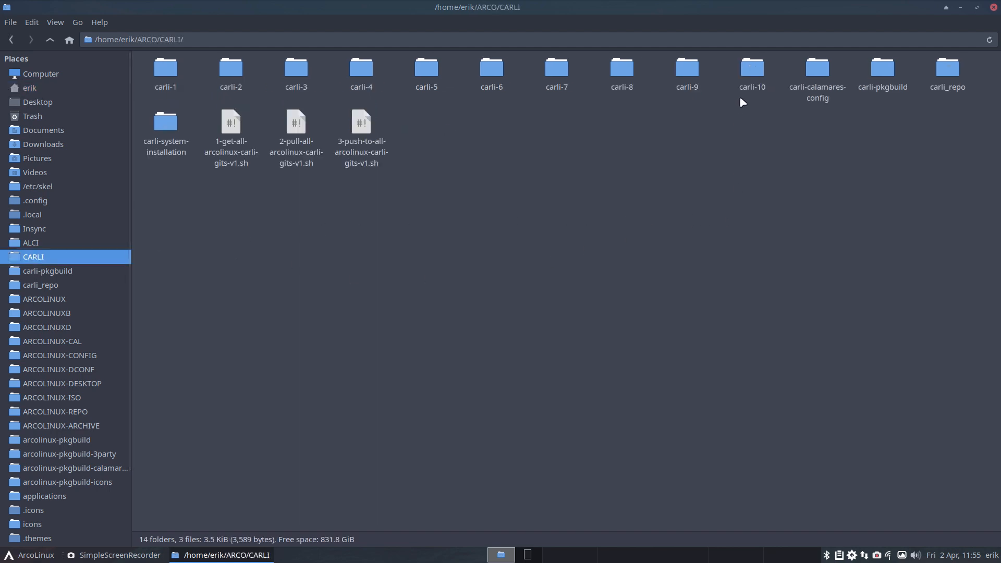
click(754, 78)
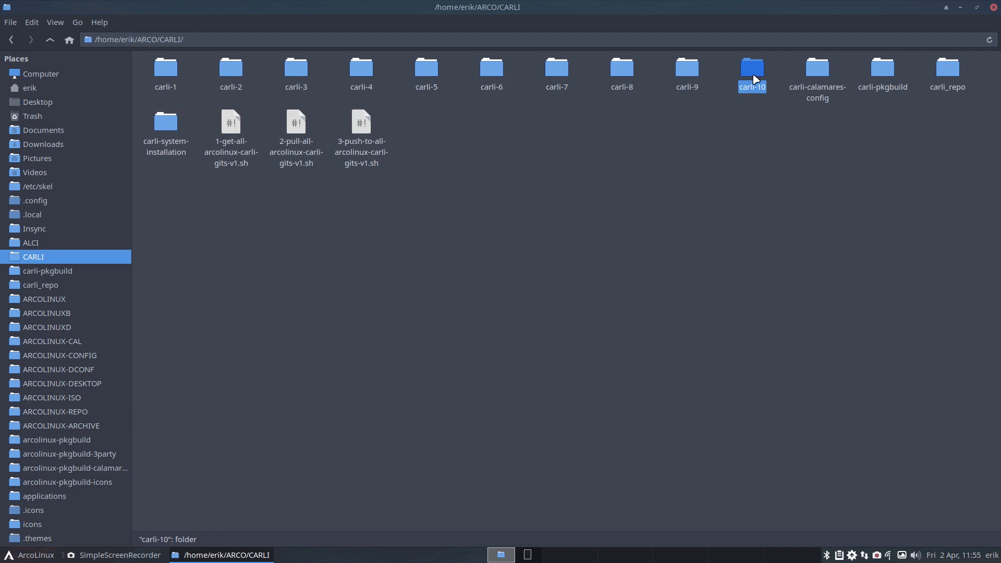
double_click(756, 79)
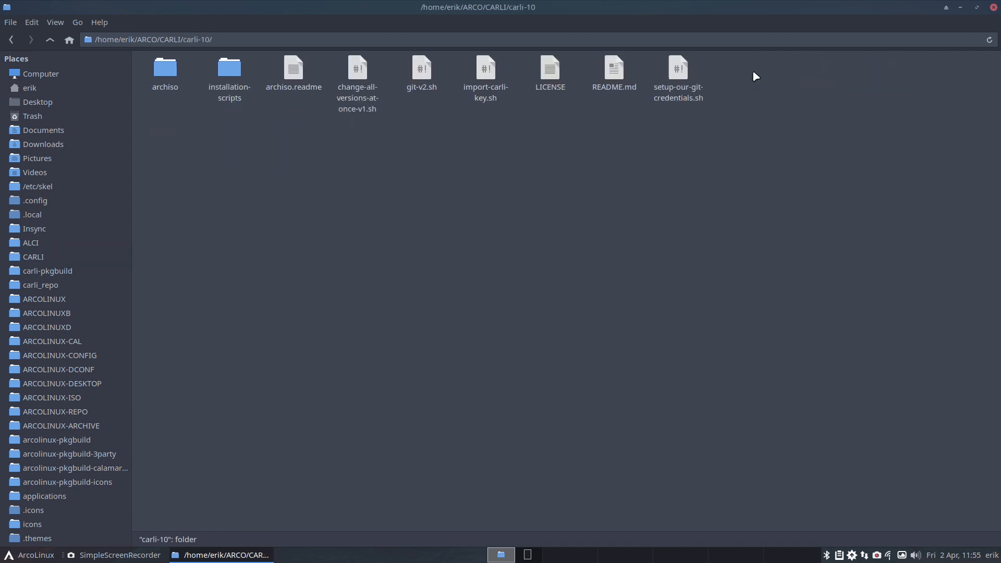
Step: Look at the two ISO build scripts in the installation-scripts folder and return to carli-10
click(169, 73)
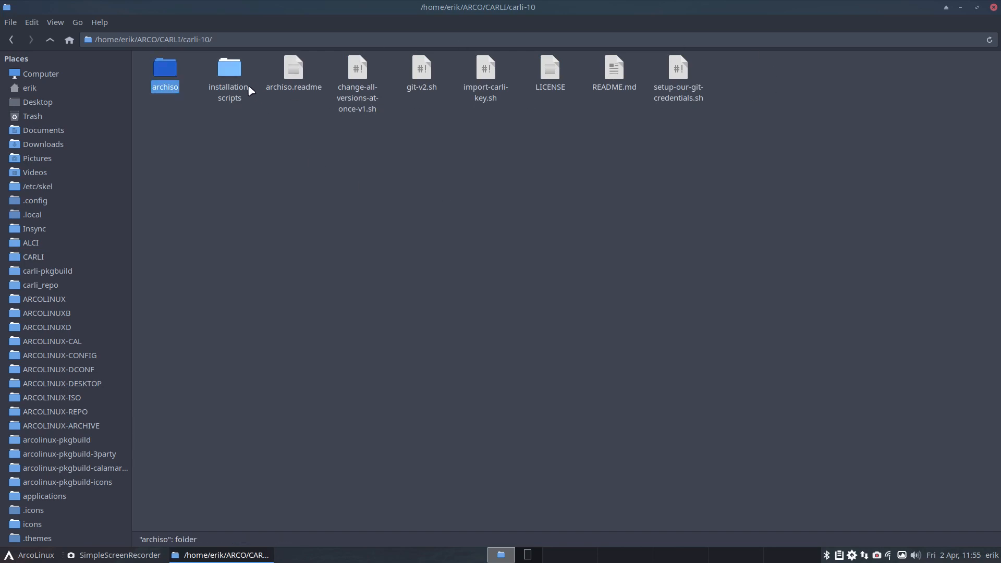
double_click(229, 73)
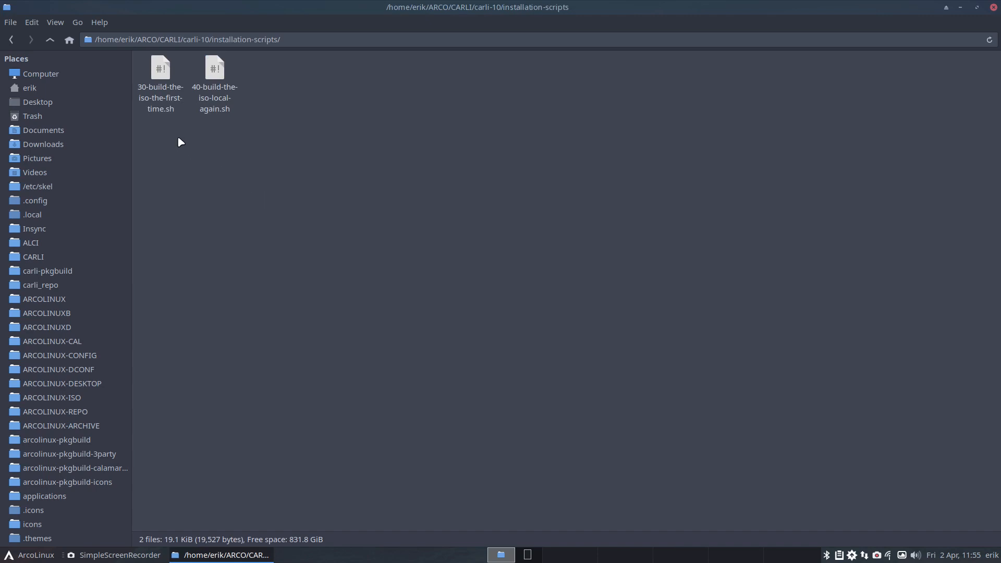
click(215, 99)
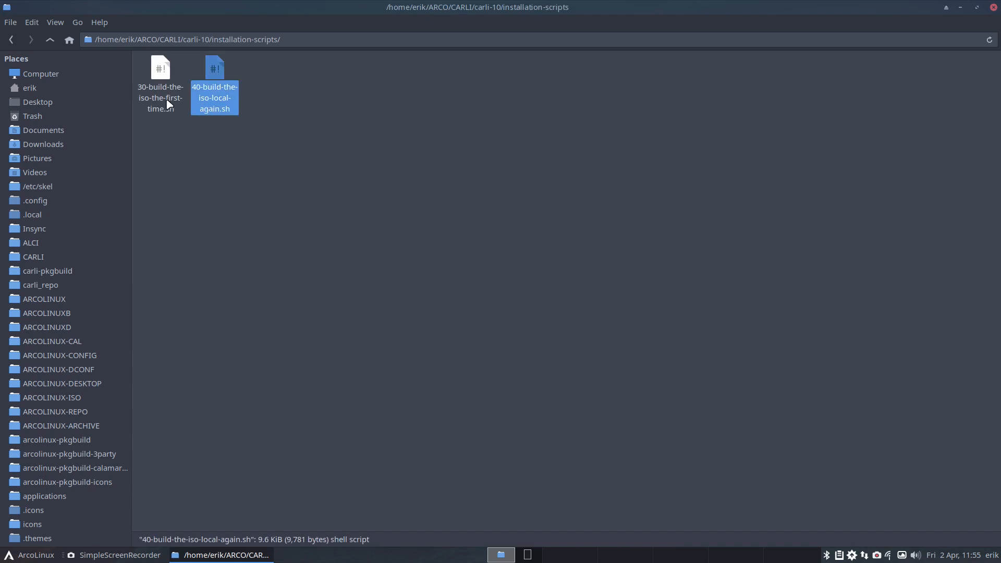
click(164, 96)
click(50, 39)
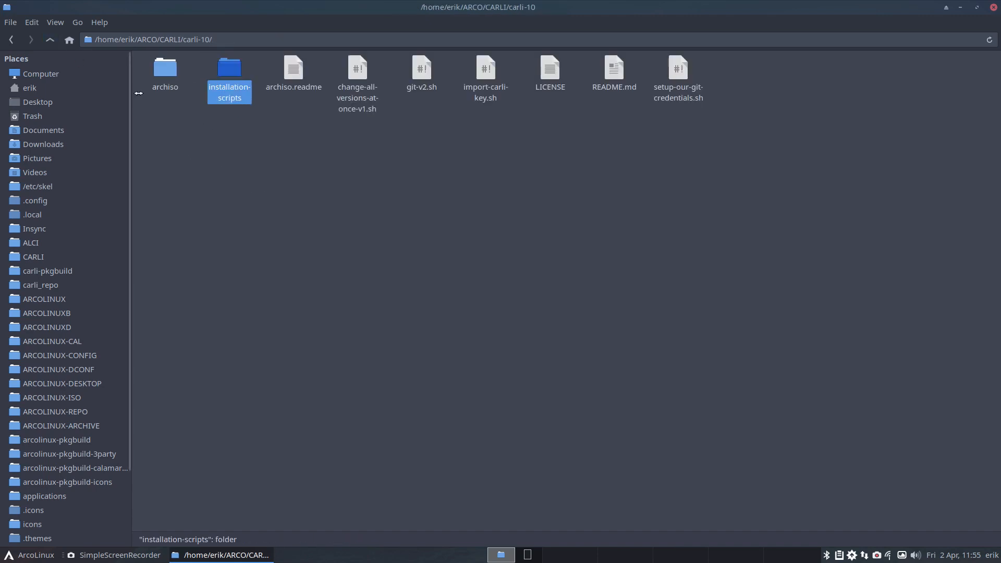
Step: View the archiso folder's contents and check its total size in its properties
double_click(166, 73)
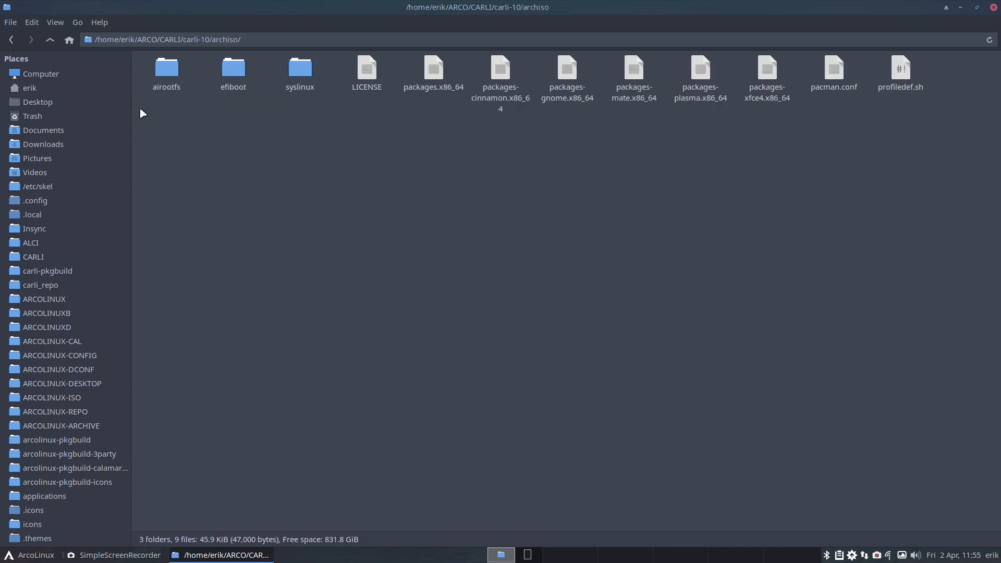
click(50, 39)
right_click(166, 73)
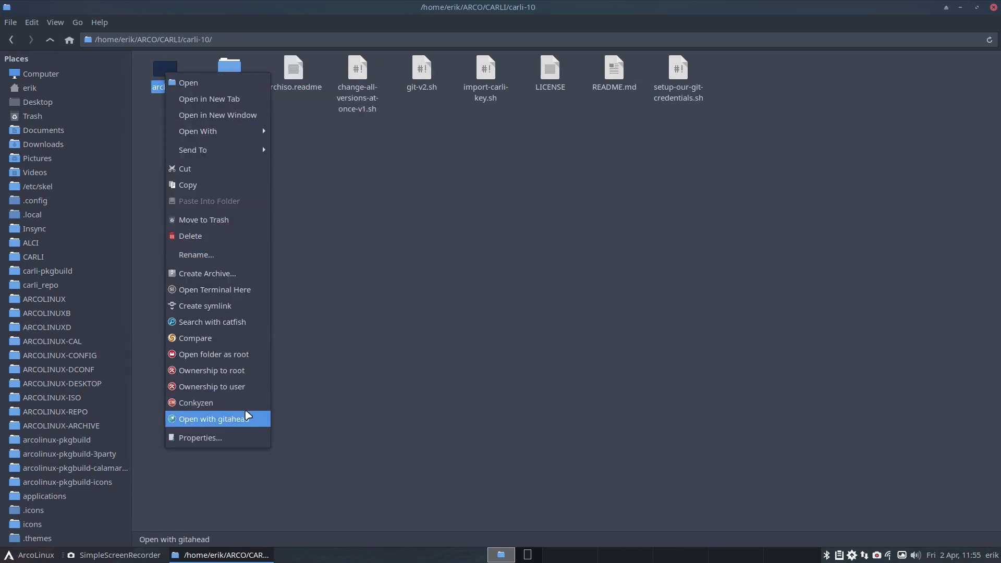
click(241, 438)
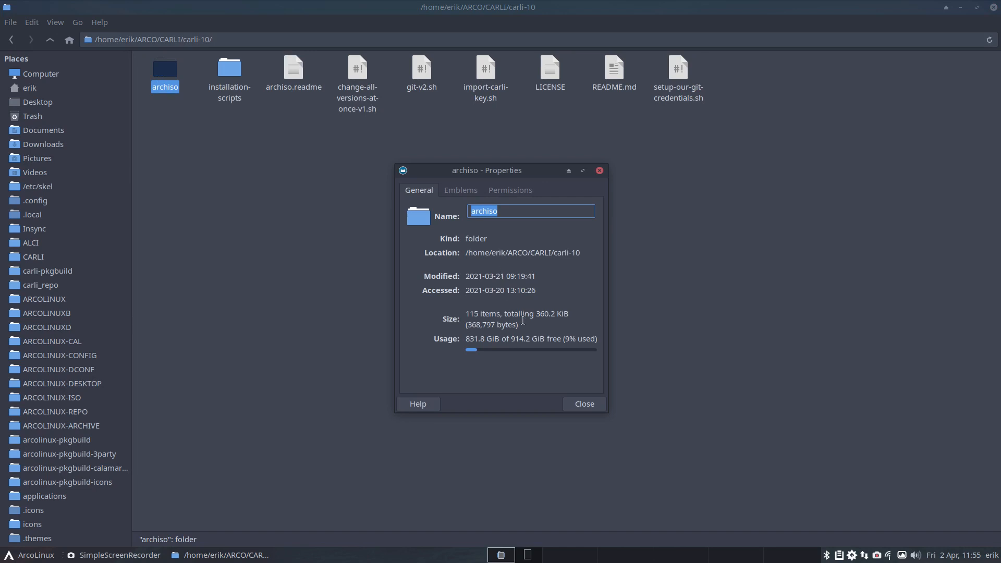
drag(536, 313, 571, 314)
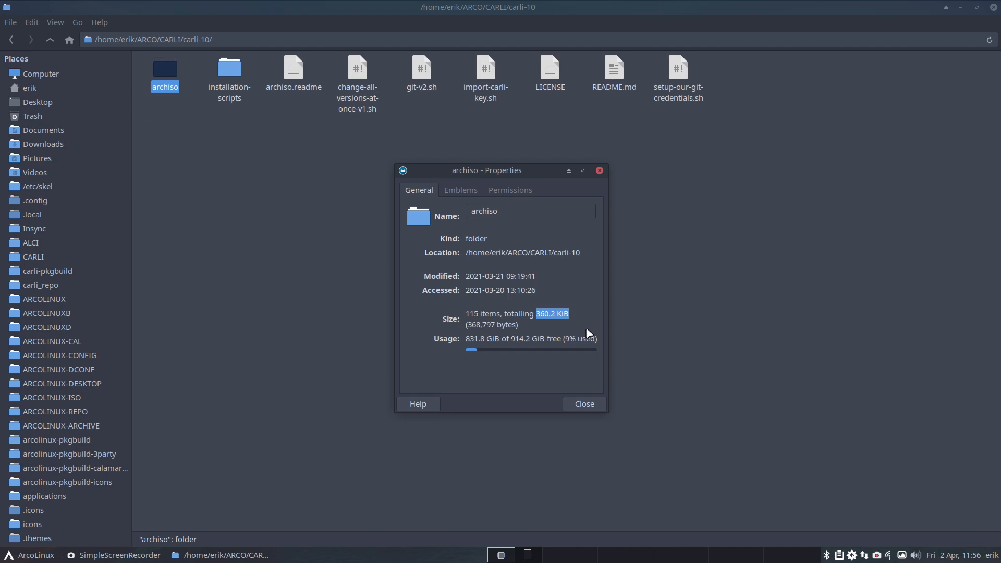
click(599, 171)
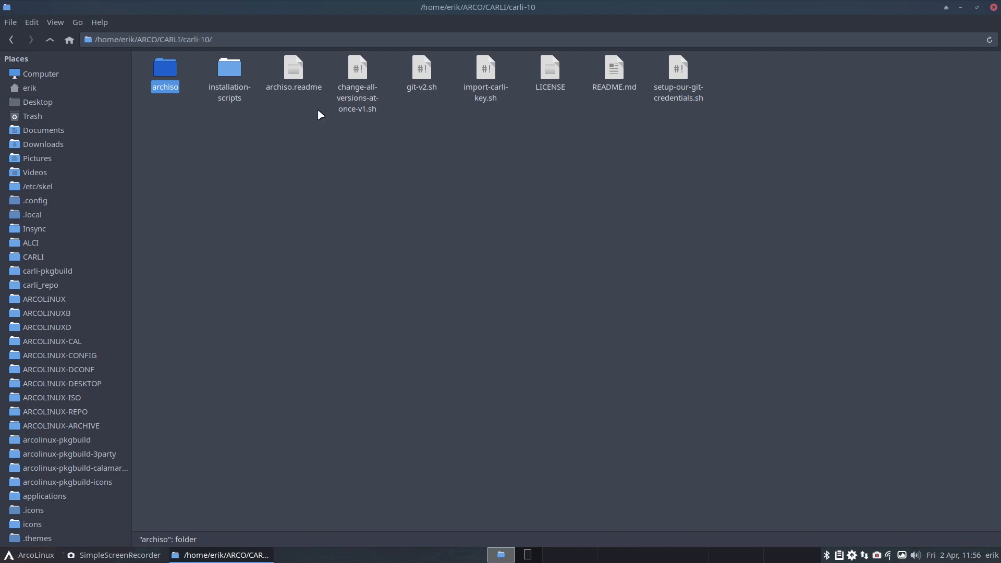
Step: Open archiso.readme in Sublime Text, close all other open files, and highlight the archiso version number on line 12
double_click(293, 68)
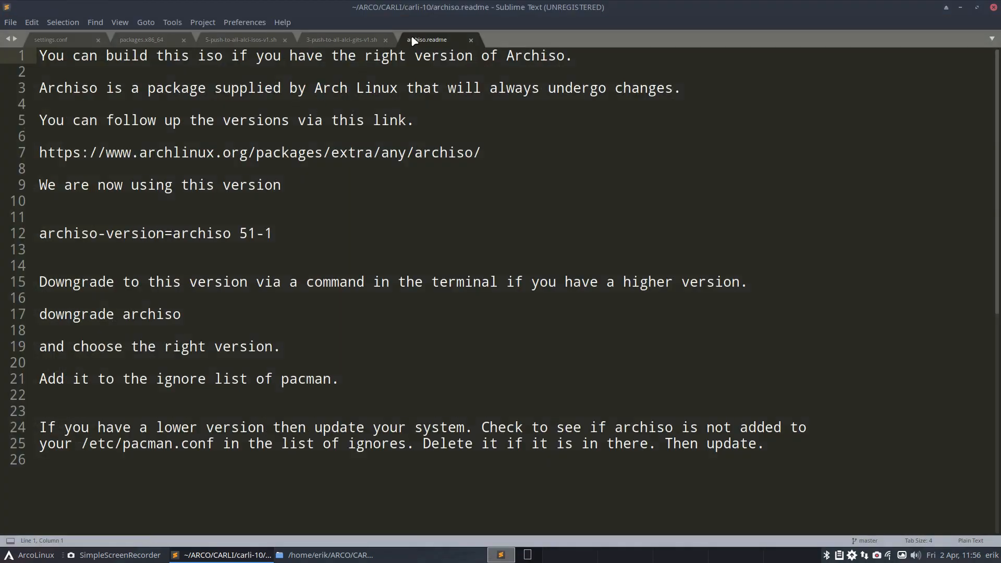
right_click(414, 40)
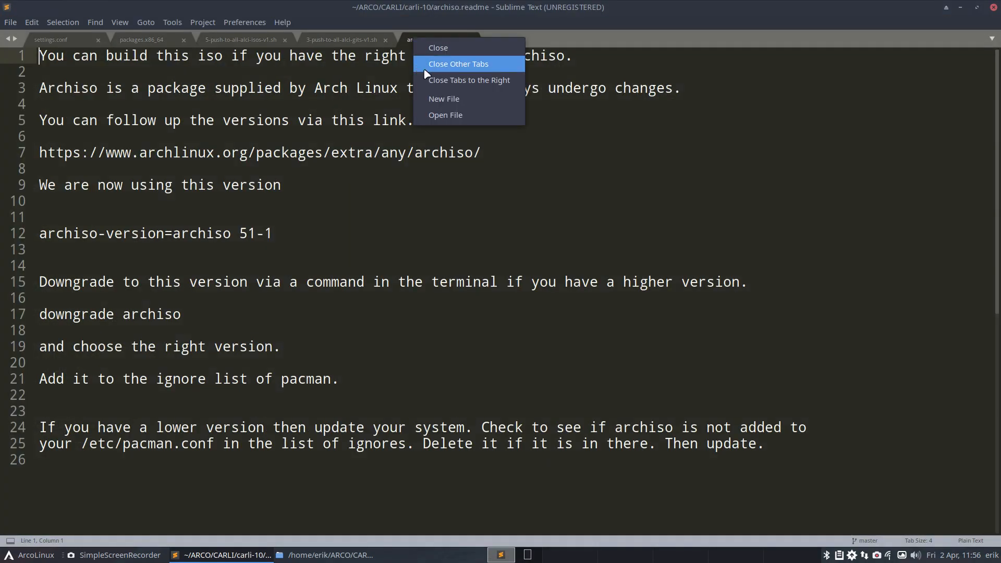
click(484, 80)
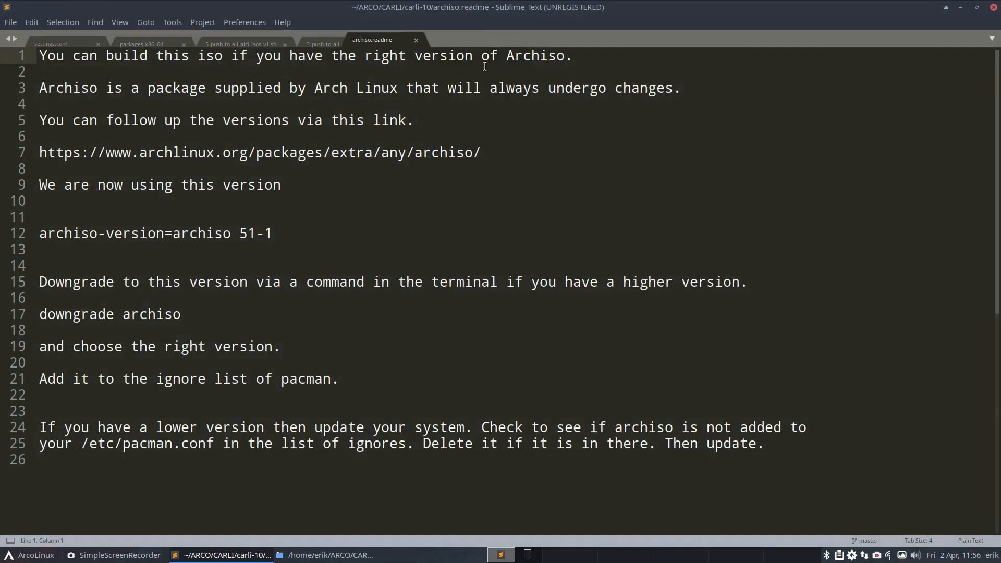
drag(236, 232, 273, 232)
Step: Check the current archiso version in the drop-down terminal with "sudo pacman -S archiso", entering the account password, and decline the reinstallation
key(F12)
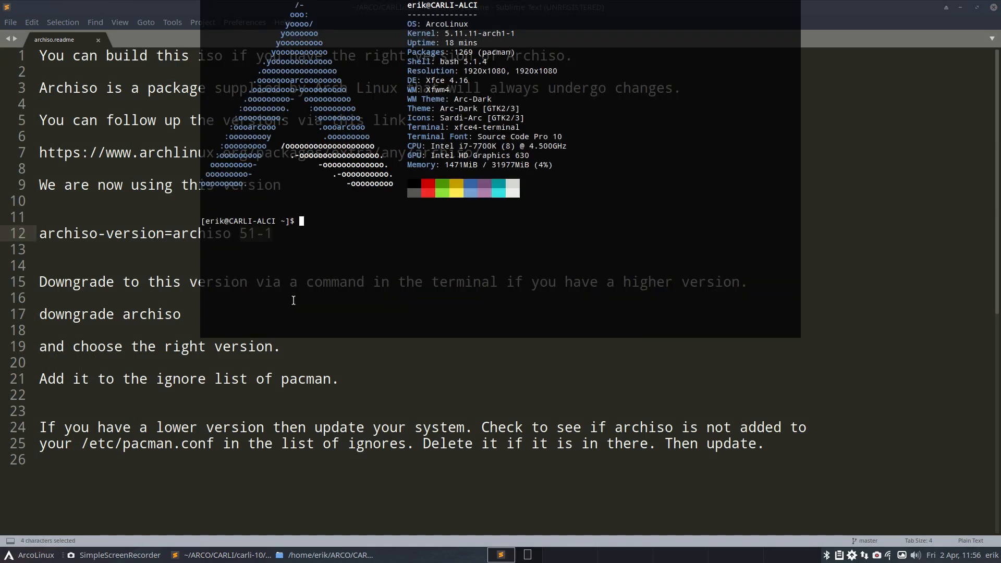
text(ufo)
key(BackSpace)
key(BackSpace)
key(BackSpace)
key(BackSpace)
text(sudo pacman -S archiso)
key(Return)
key(Return)
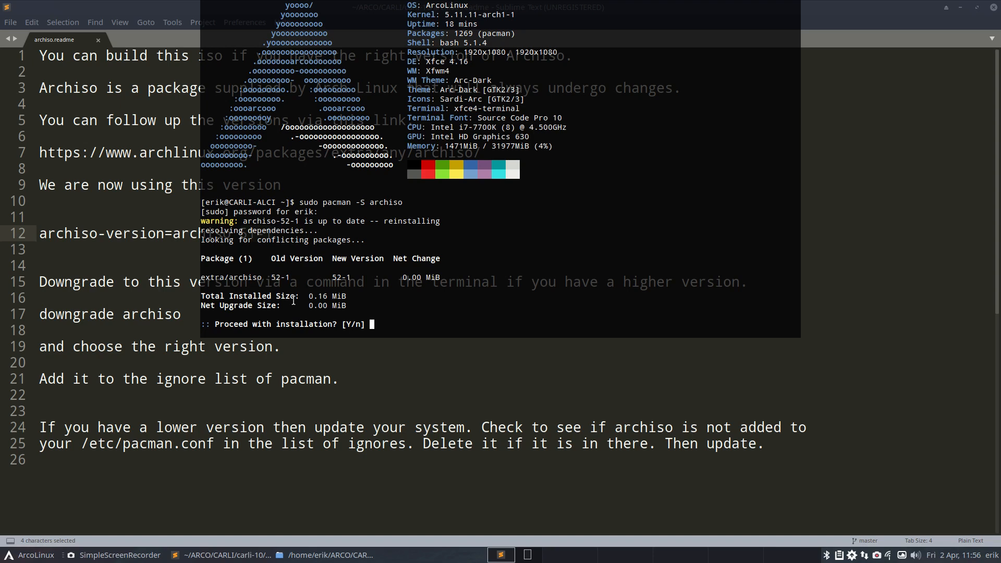
text(n)
key(Return)
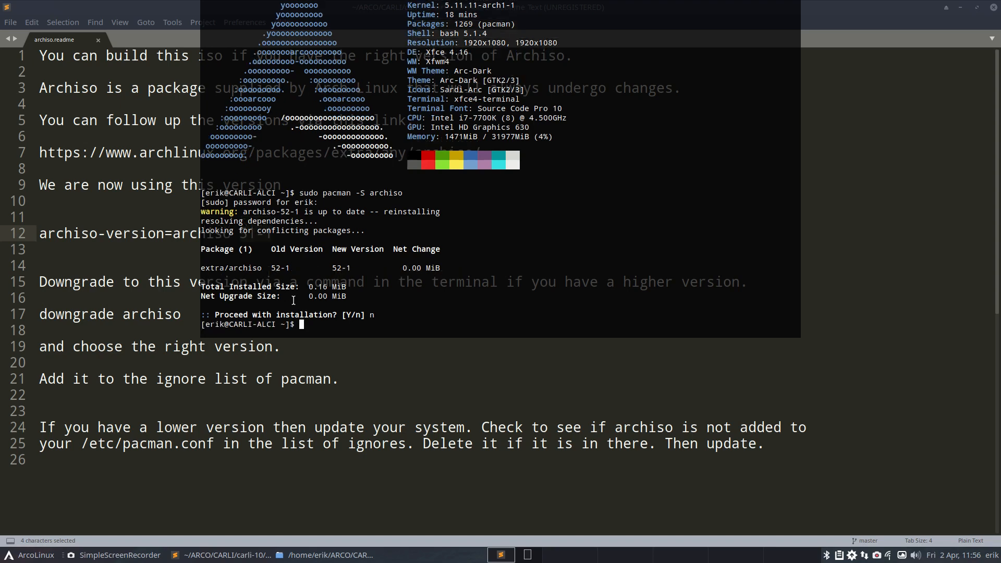
key(F12)
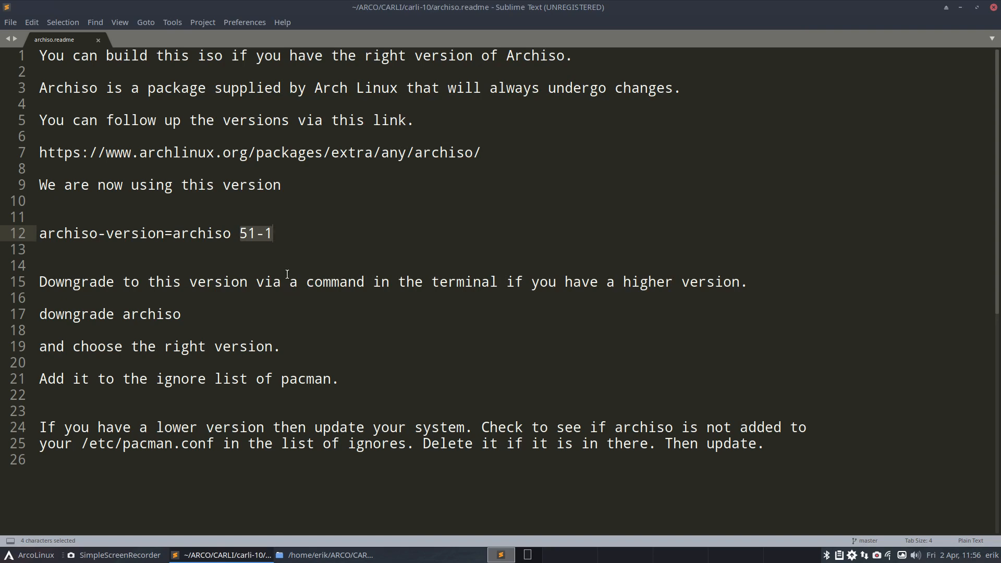
Step: Change the archiso version on line 12 of archiso.readme to 52-1, save the file and close the editor
click(255, 236)
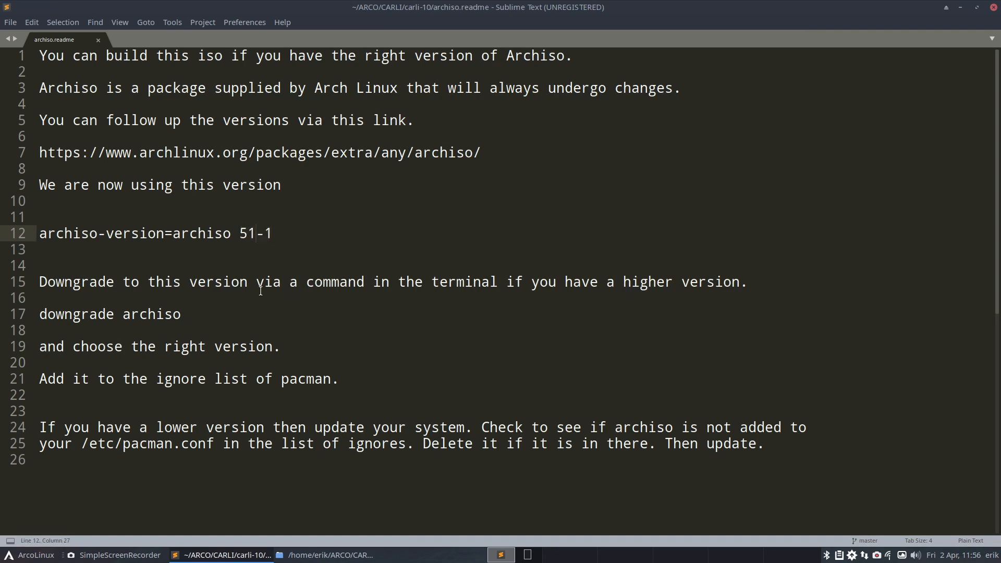
key(BackSpace)
text(2)
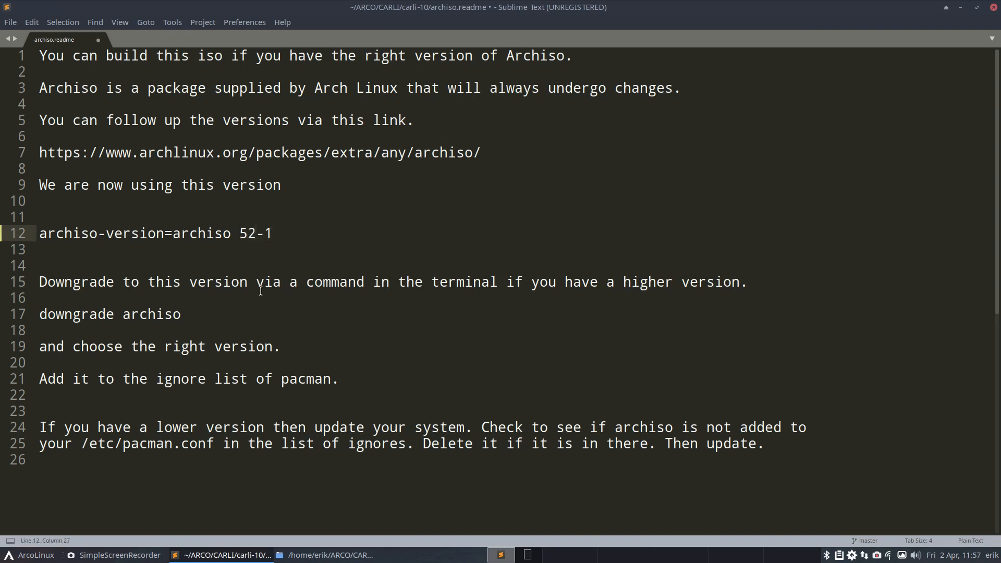
key(ctrl+s)
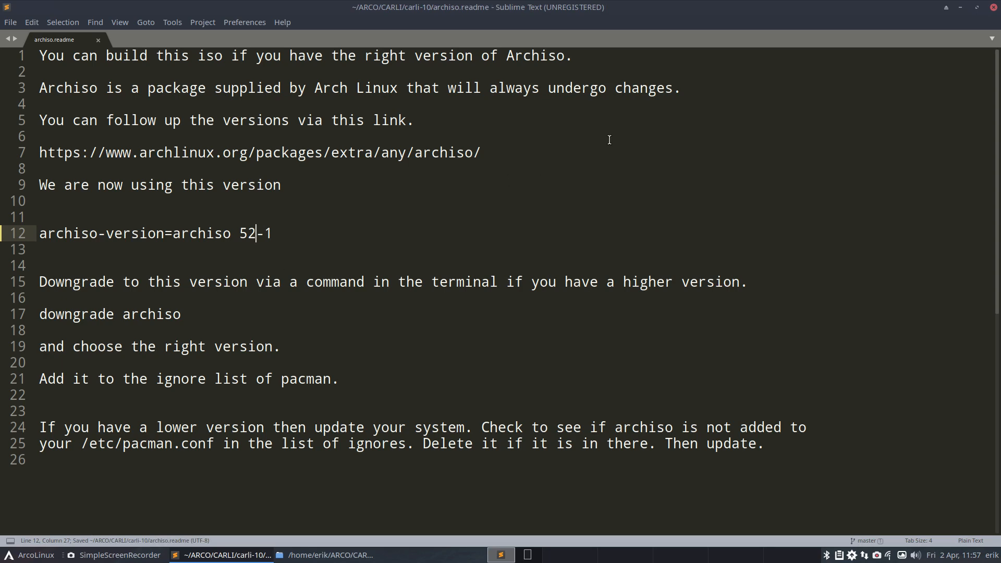
click(992, 7)
Step: Tile the carli-10 file manager window on the right half of the desktop and open a second window at the home folder
click(450, 182)
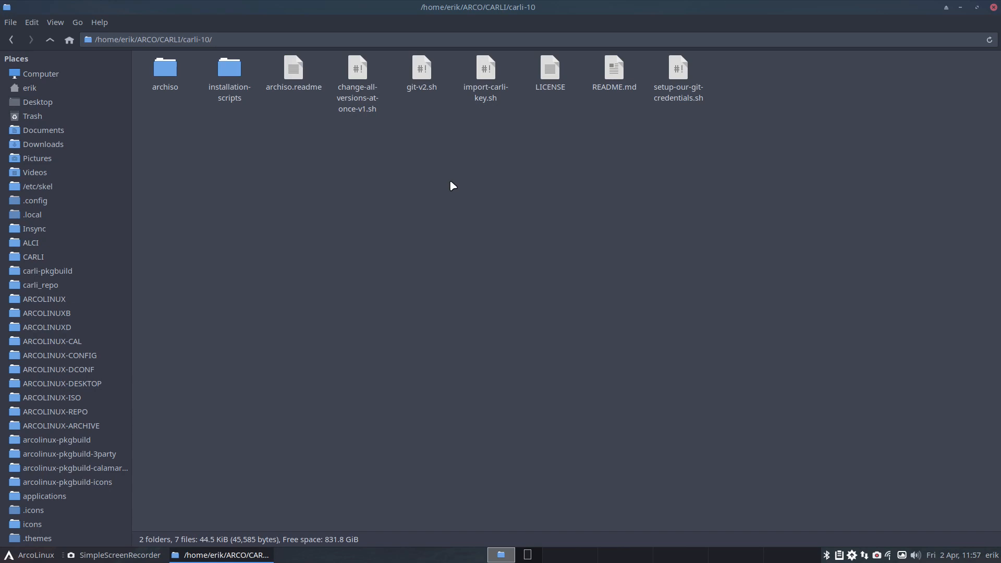
drag(437, 7, 993, 195)
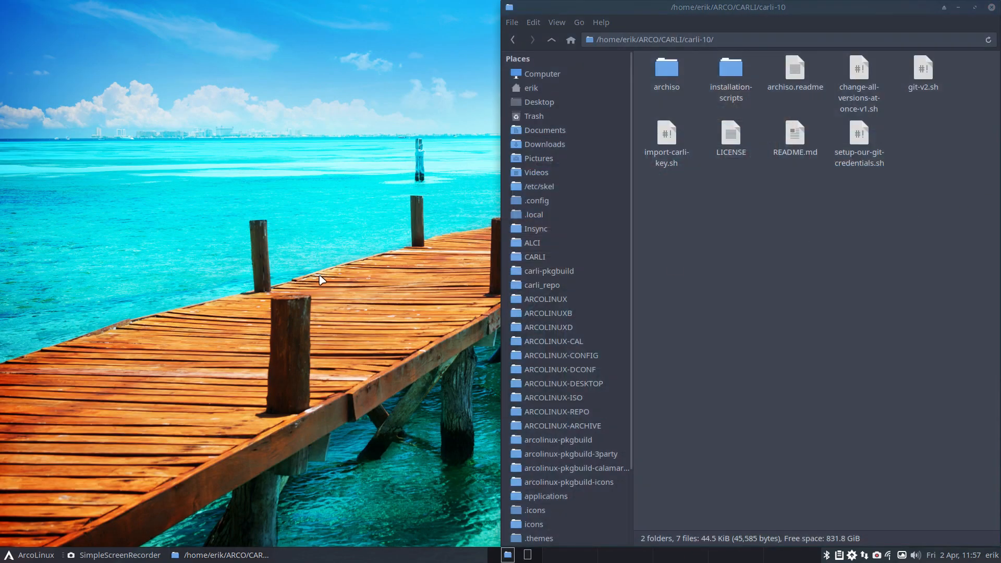
key(super+shift+Return)
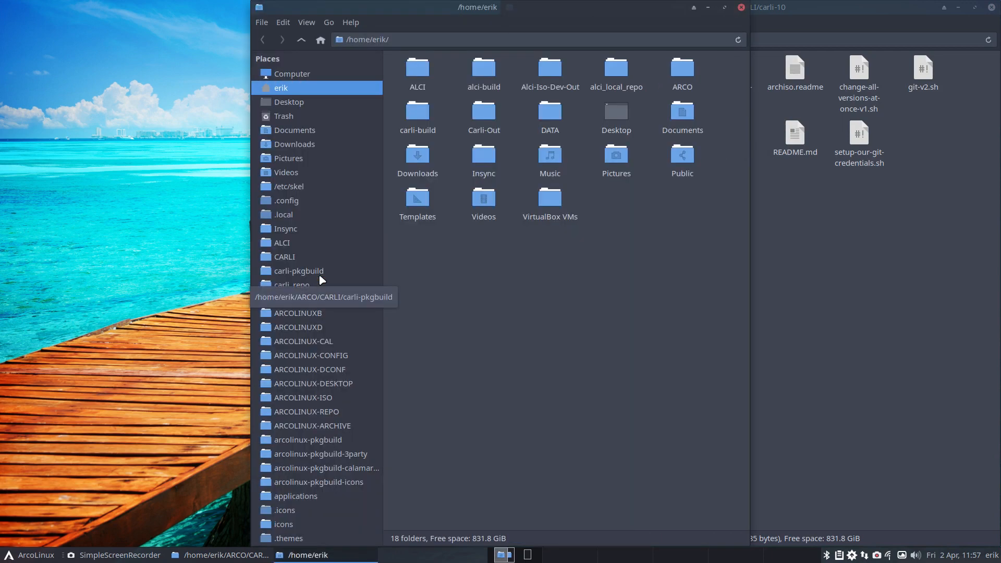
Step: Open Add/Remove Software and search the packages for archiso
click(838, 556)
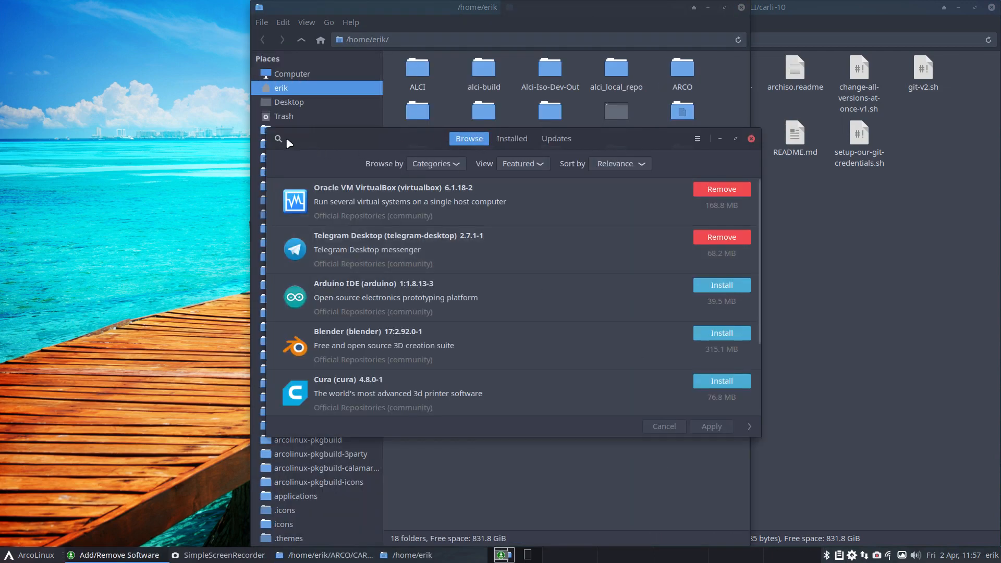
click(285, 138)
text(archi)
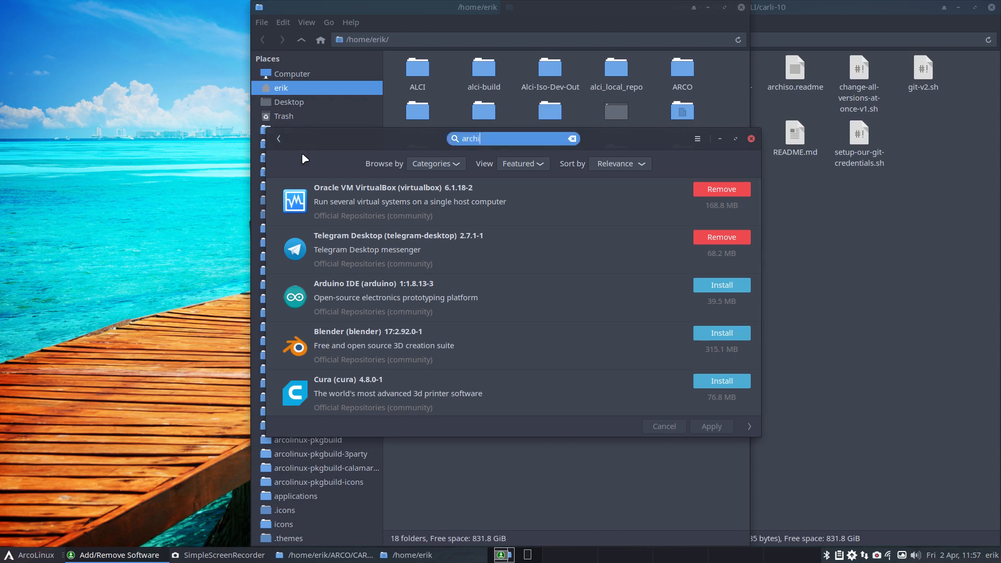
text(so)
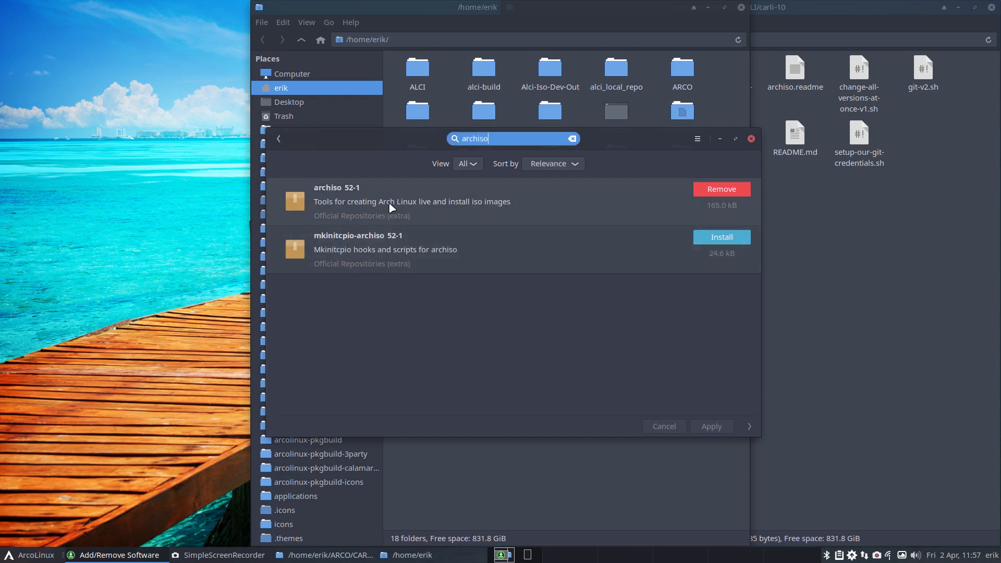
Step: Review the archiso package's details, dependencies and installed file list, including mkarchiso and the releng configs, and close Add/Remove Software
click(389, 204)
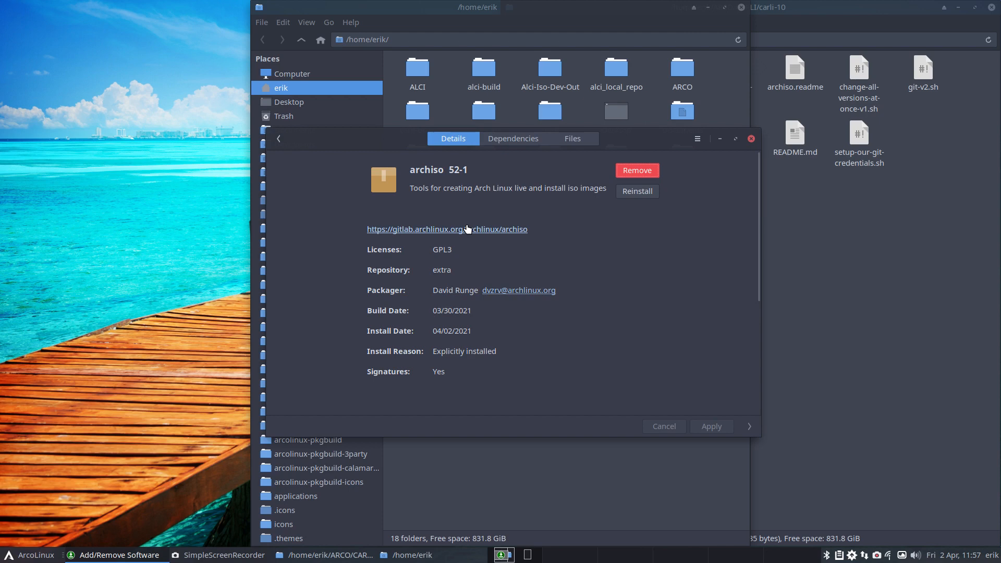
click(504, 144)
scroll(475, 265, down, 7)
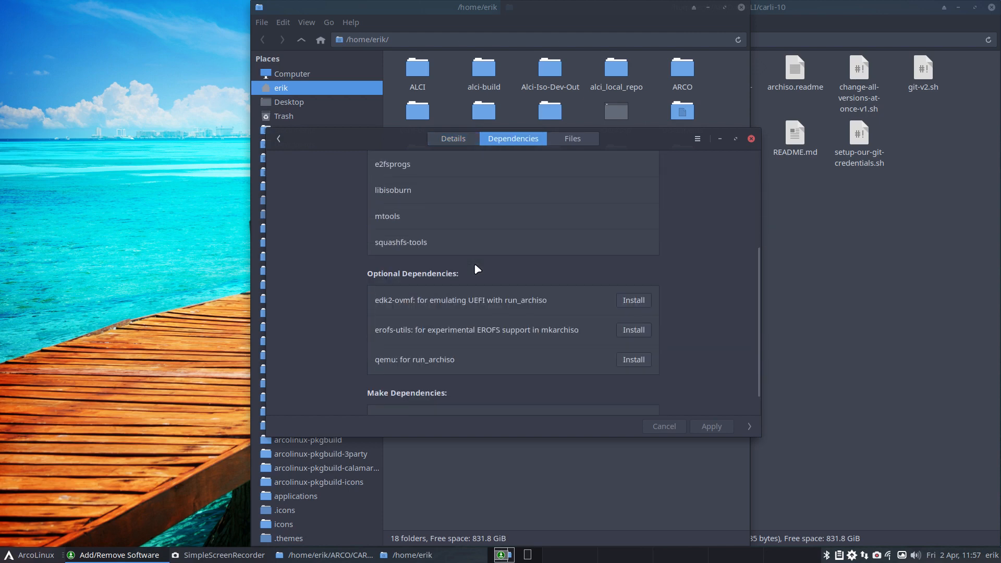
scroll(554, 293, up, 7)
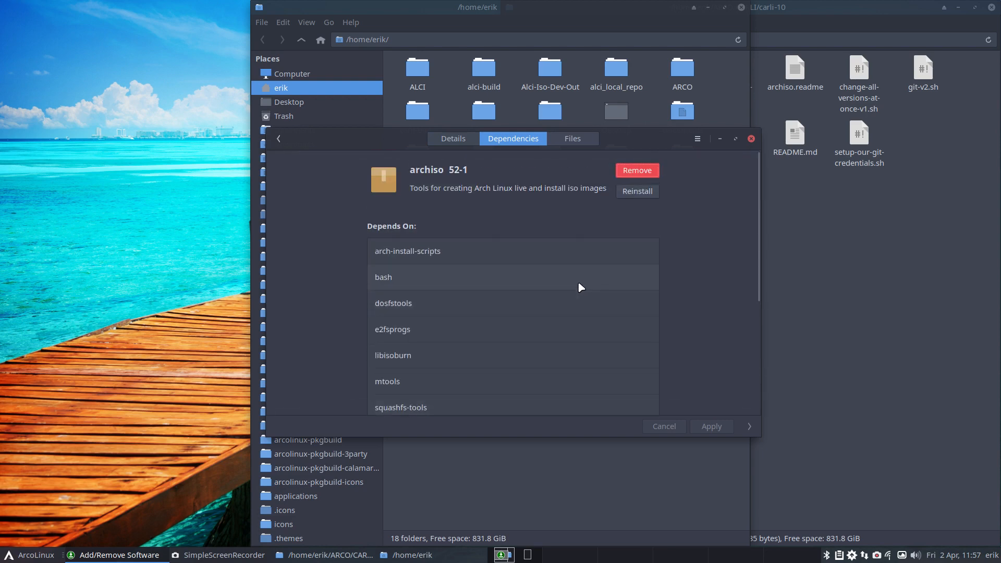
click(577, 142)
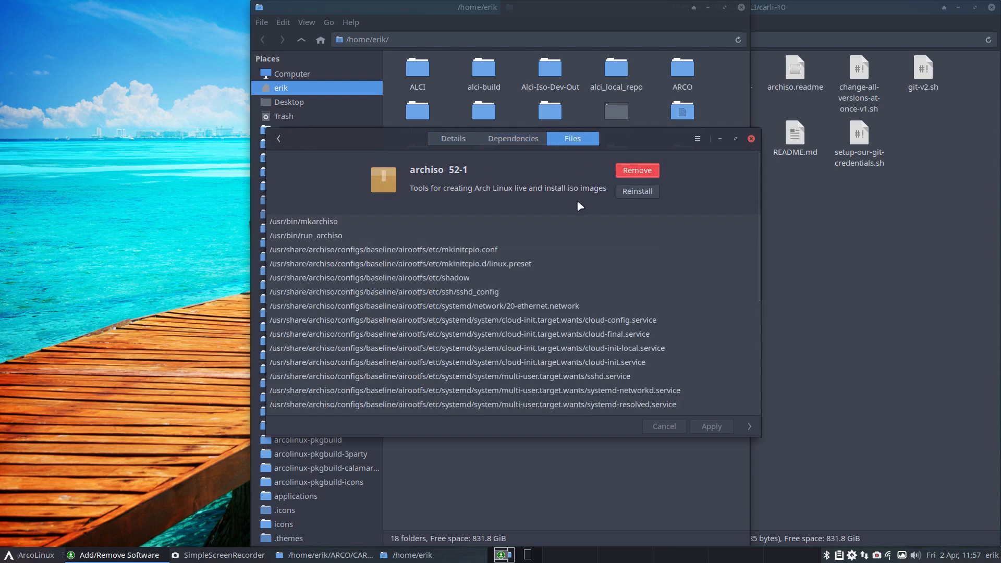
double_click(319, 221)
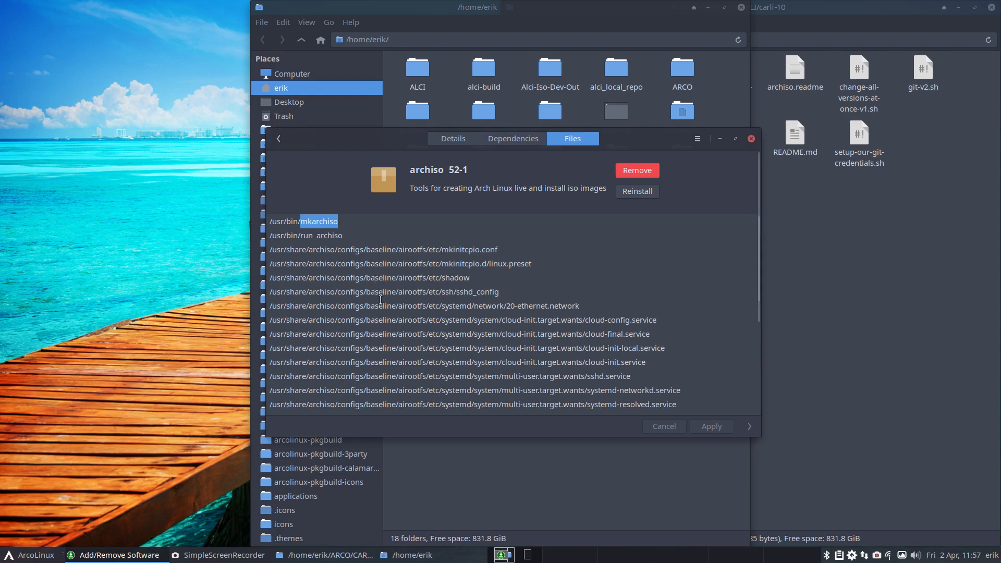
scroll(378, 363, down, 5)
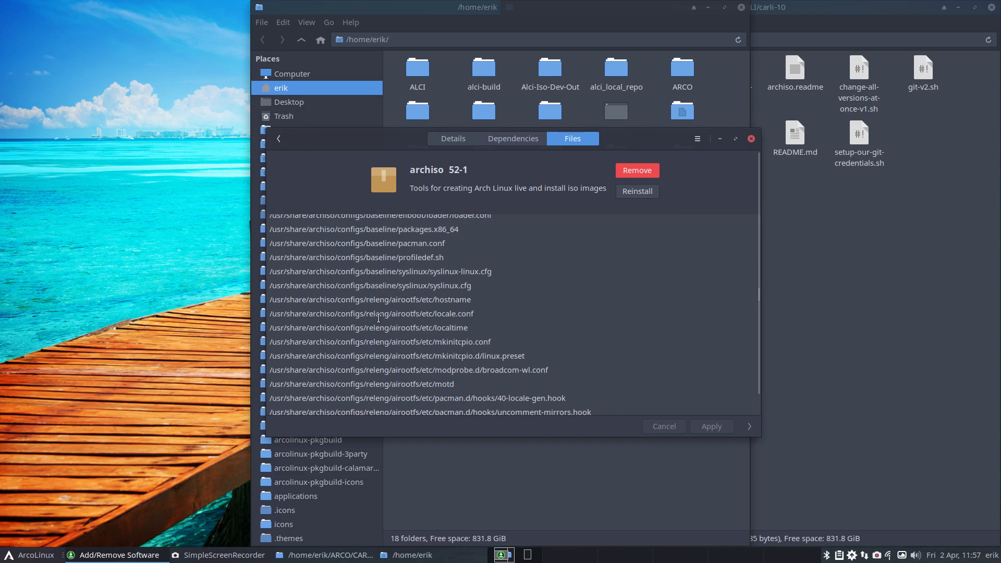
drag(366, 300, 392, 299)
scroll(396, 333, down, 10)
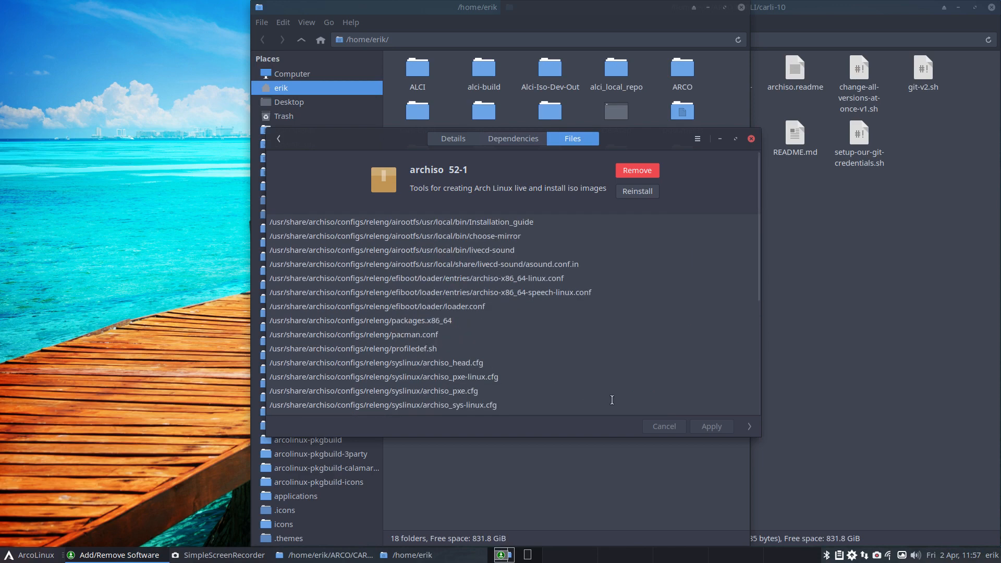
click(751, 140)
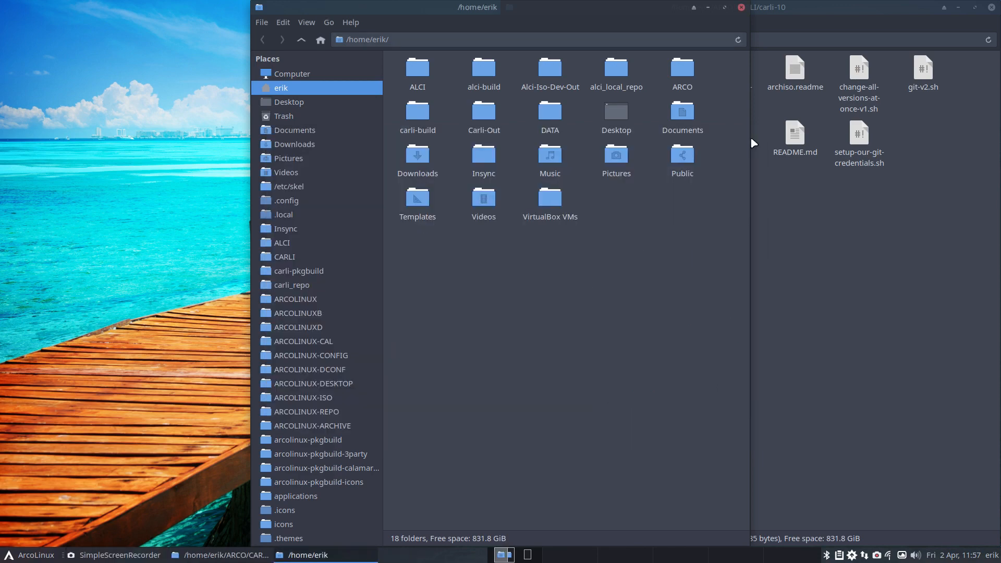
Step: Browse the file system to /usr/share/archiso, check its contents and return to /usr/share
click(308, 75)
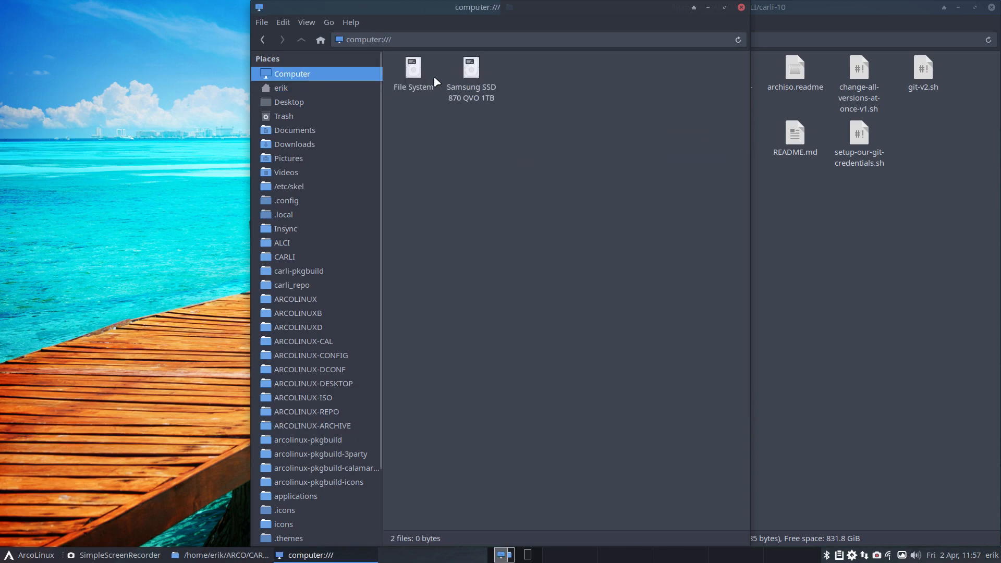
double_click(414, 70)
click(617, 109)
double_click(617, 109)
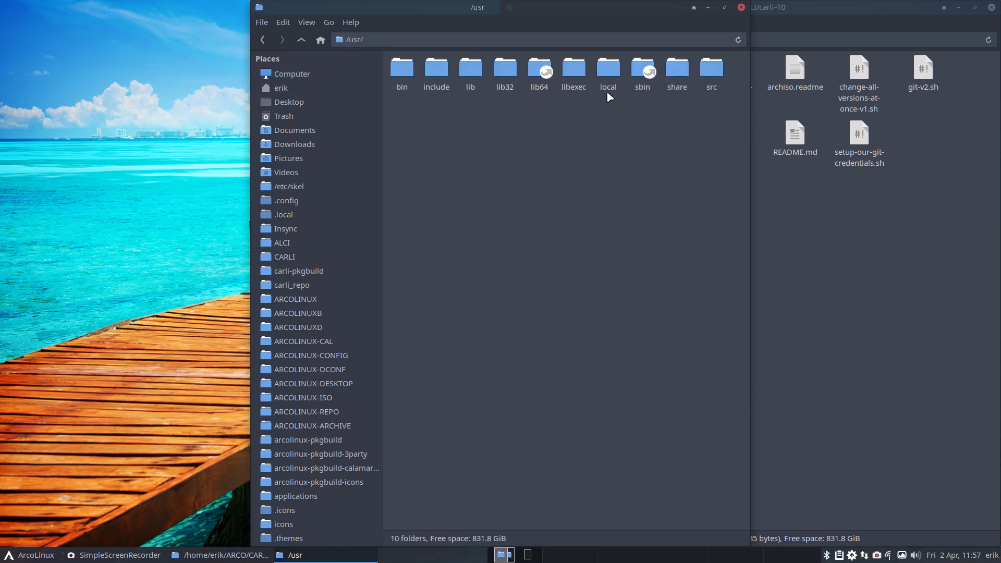
double_click(676, 70)
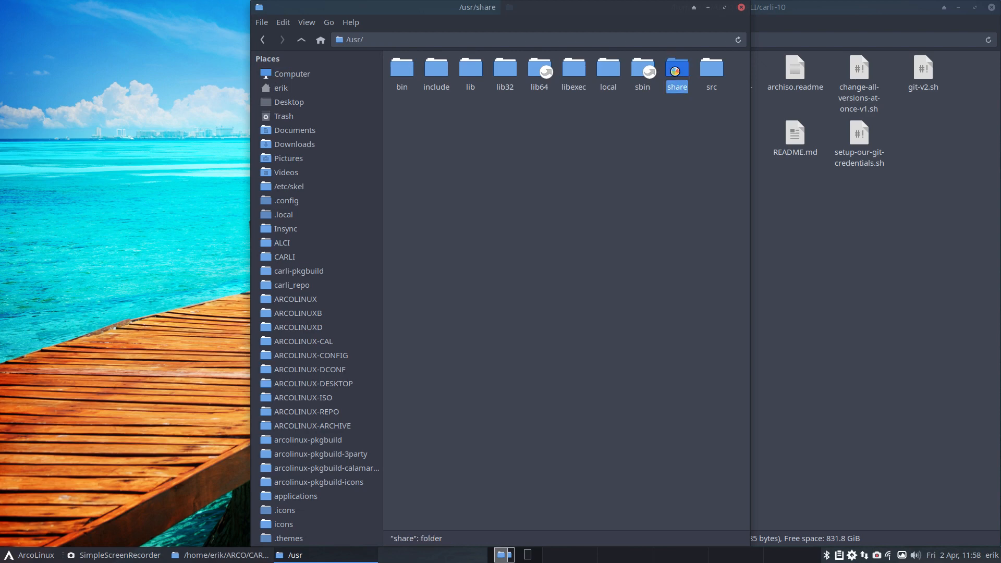
double_click(625, 110)
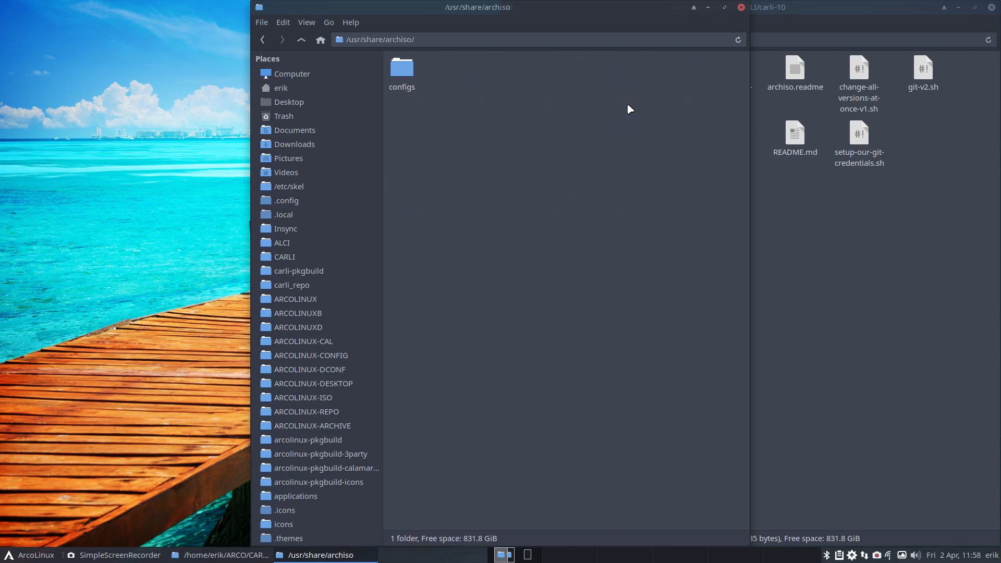
click(301, 39)
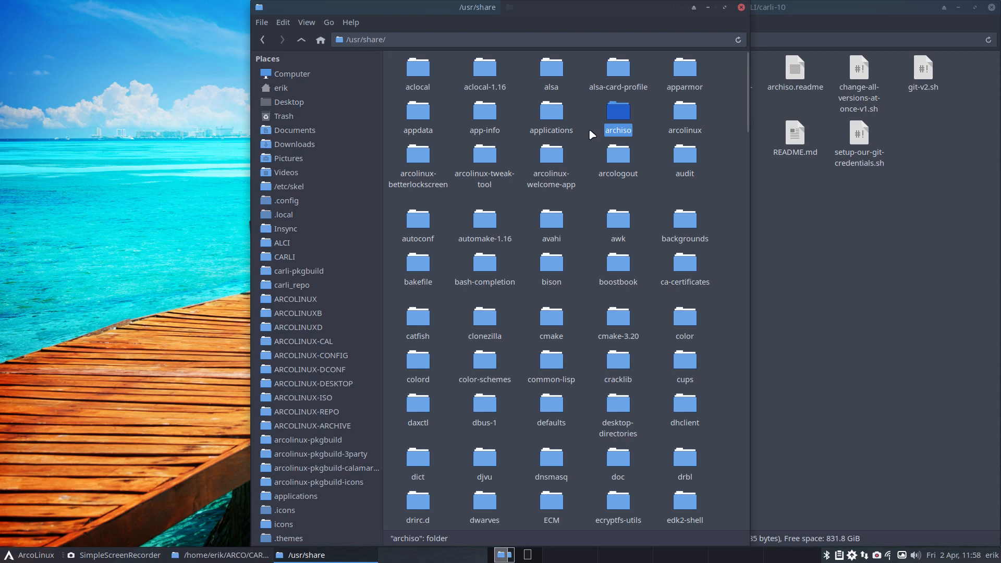
Step: Open the /usr/share folder as root, entering the account password, and maximize the root file manager window
right_click(587, 113)
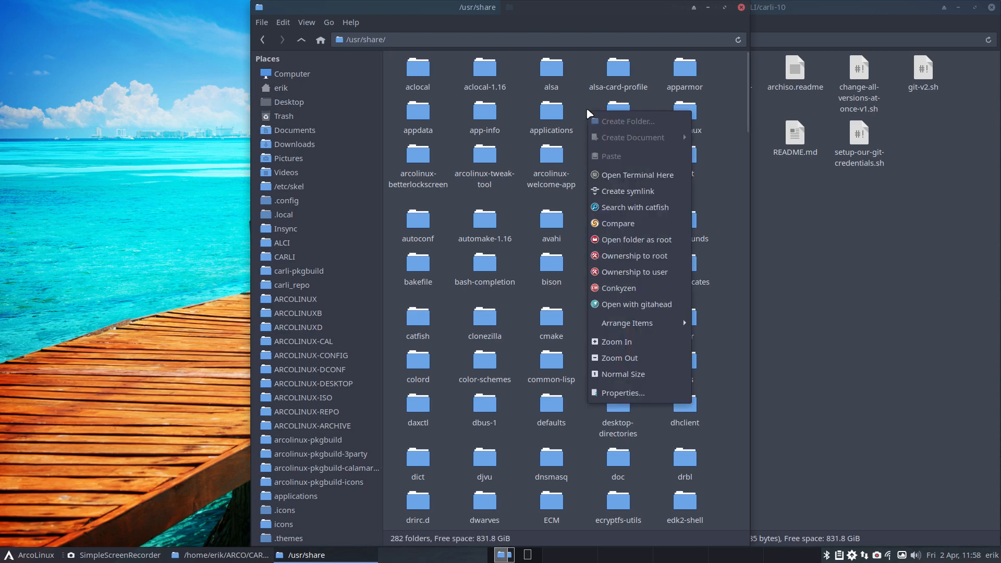
click(637, 238)
text(••••)
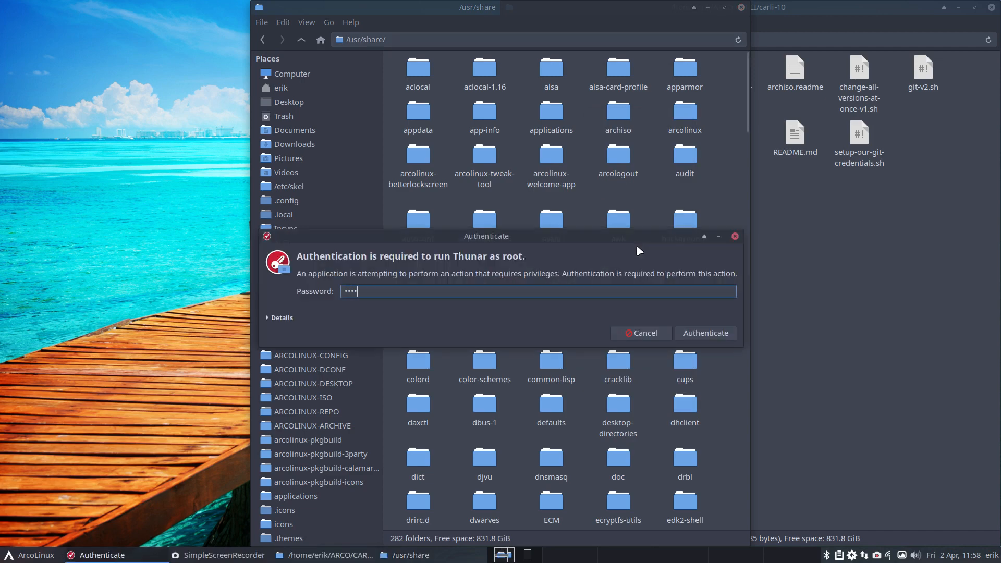
key(Return)
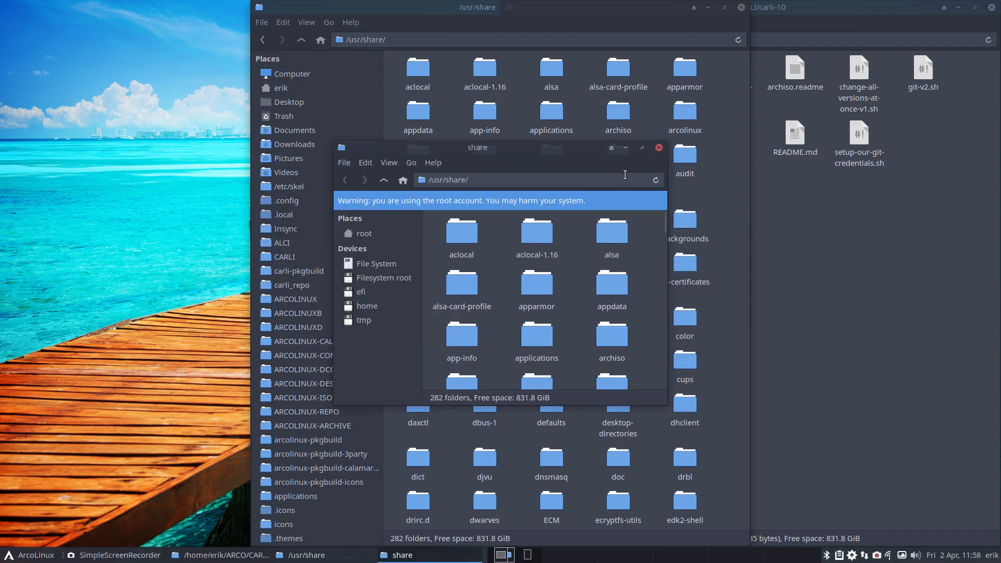
click(641, 149)
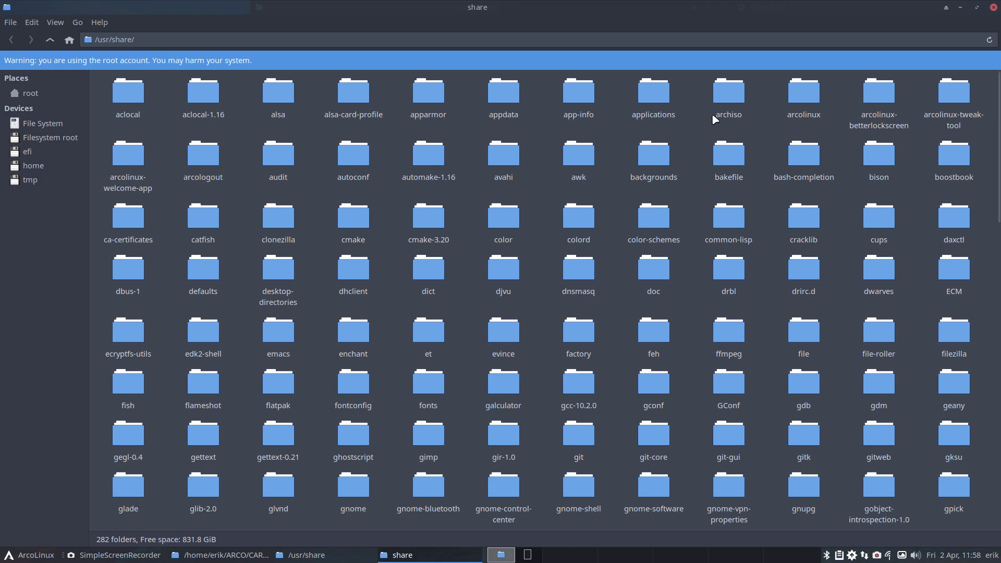
Step: Duplicate the archiso folder in /usr/share and rename the copy to archiso-52-1
click(726, 98)
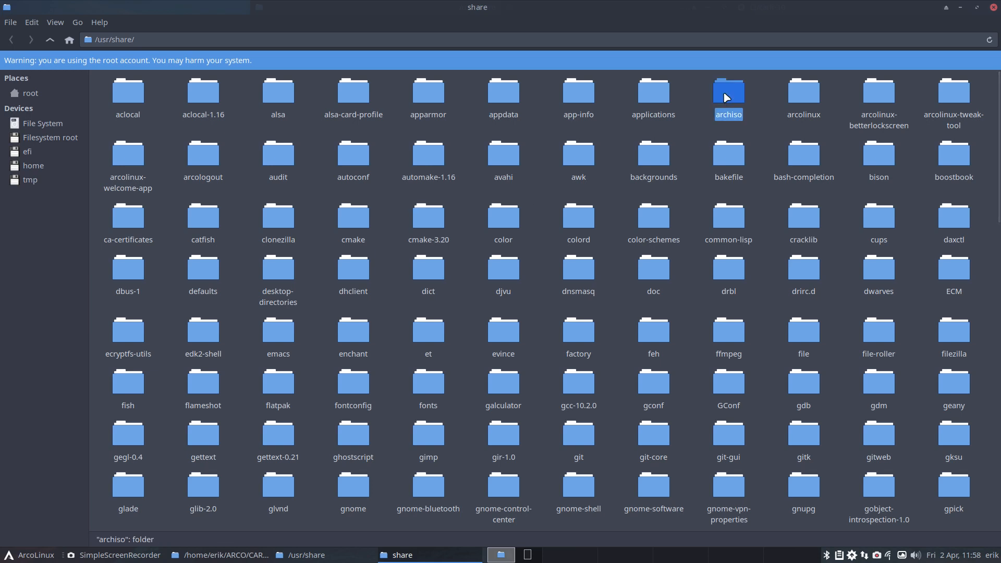
key(ctrl+v)
key(F2)
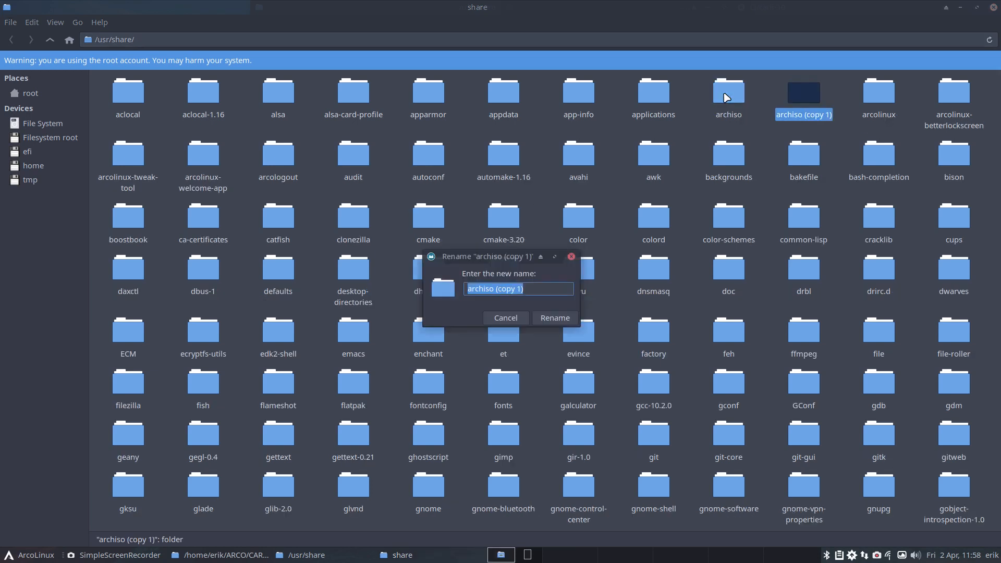
key(End)
key(BackSpace)
key(BackSpace)
key(BackSpace)
key(BackSpace)
key(BackSpace)
key(BackSpace)
key(BackSpace)
key(BackSpace)
key(BackSpace)
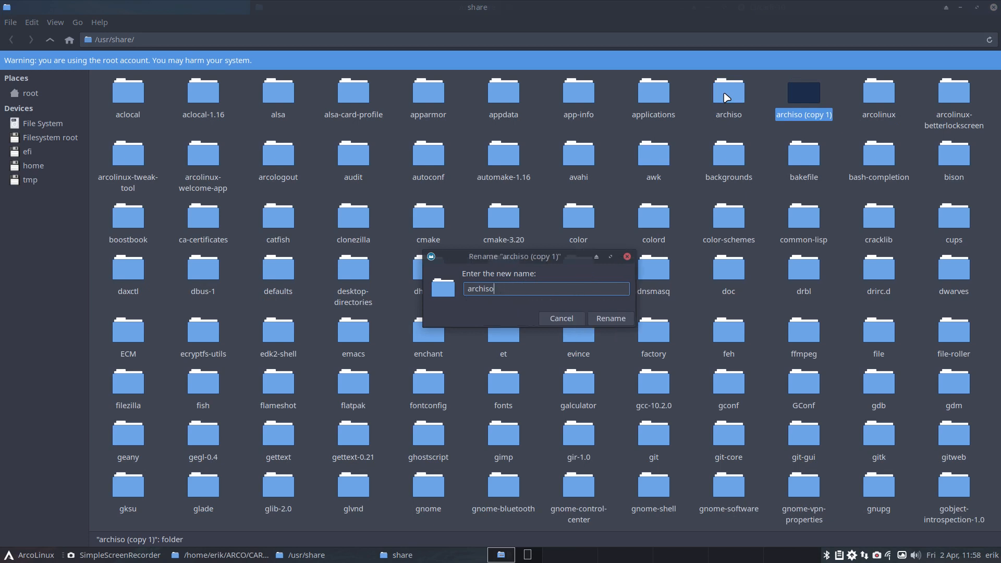
text(-52-1)
key(Return)
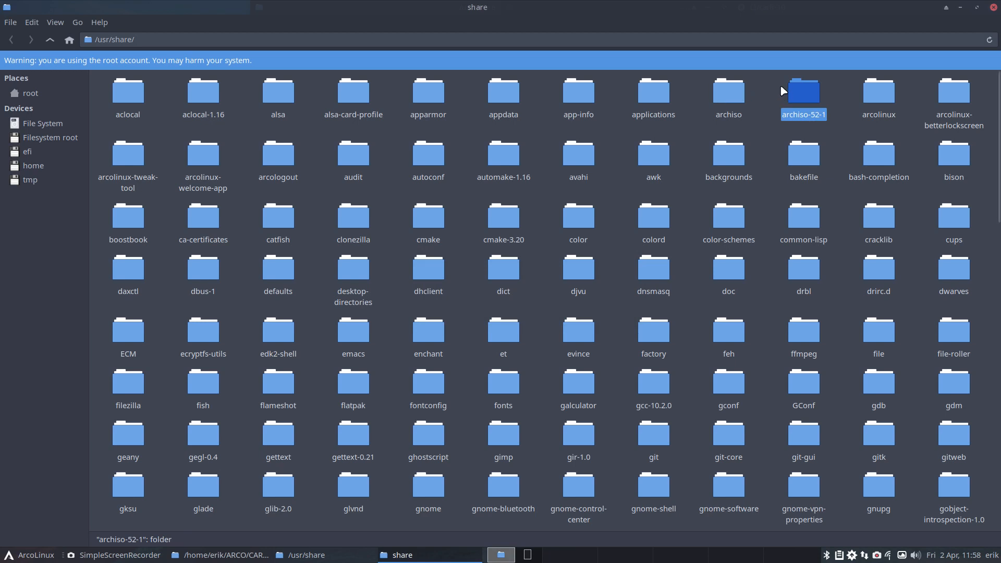
Step: Select the archiso and archiso-52-1 folders, look over the actions available for them, and close the root window
drag(692, 92, 802, 95)
right_click(802, 96)
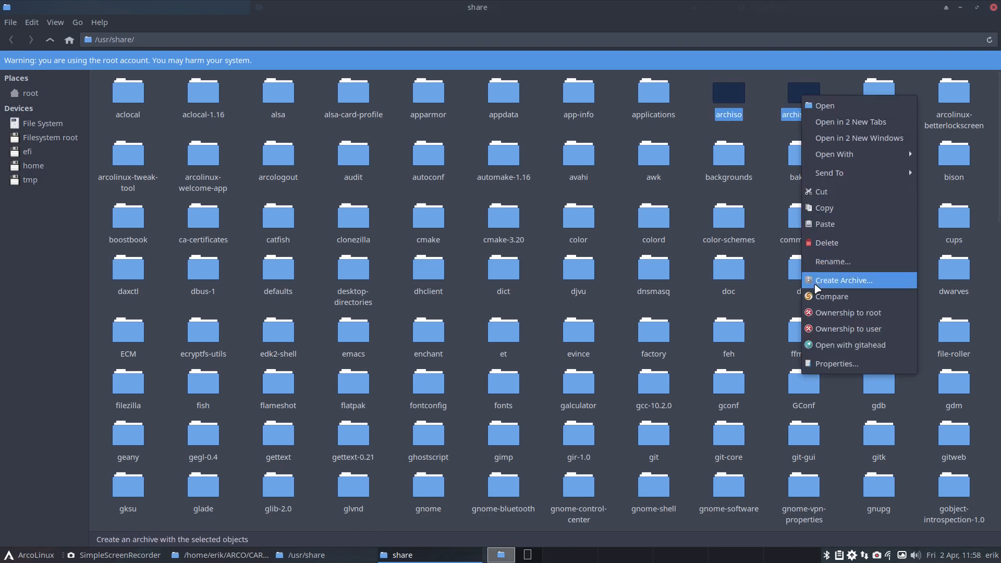
click(760, 94)
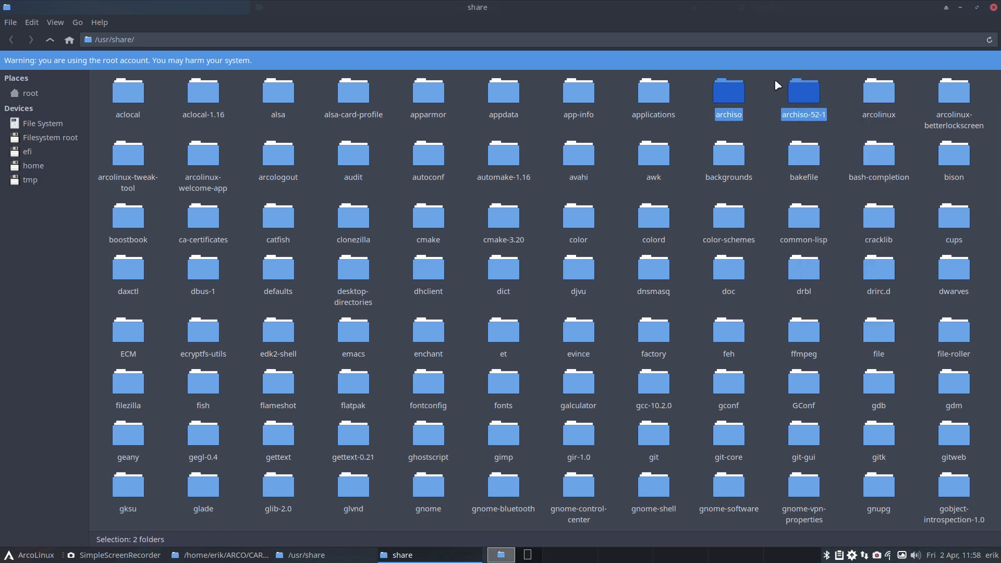
click(993, 8)
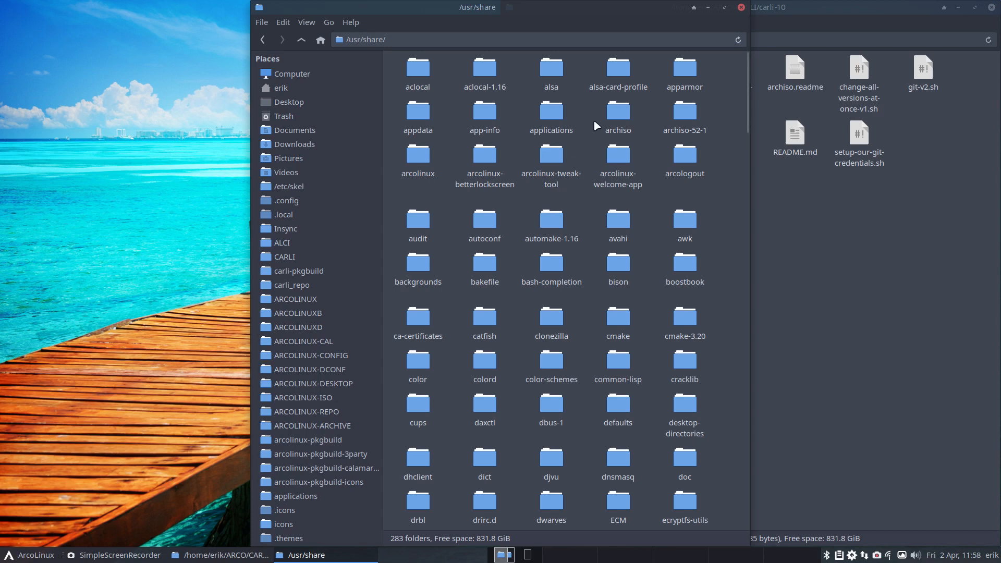
Step: Copy the archiso folder from /usr/share to the Desktop folder
click(618, 114)
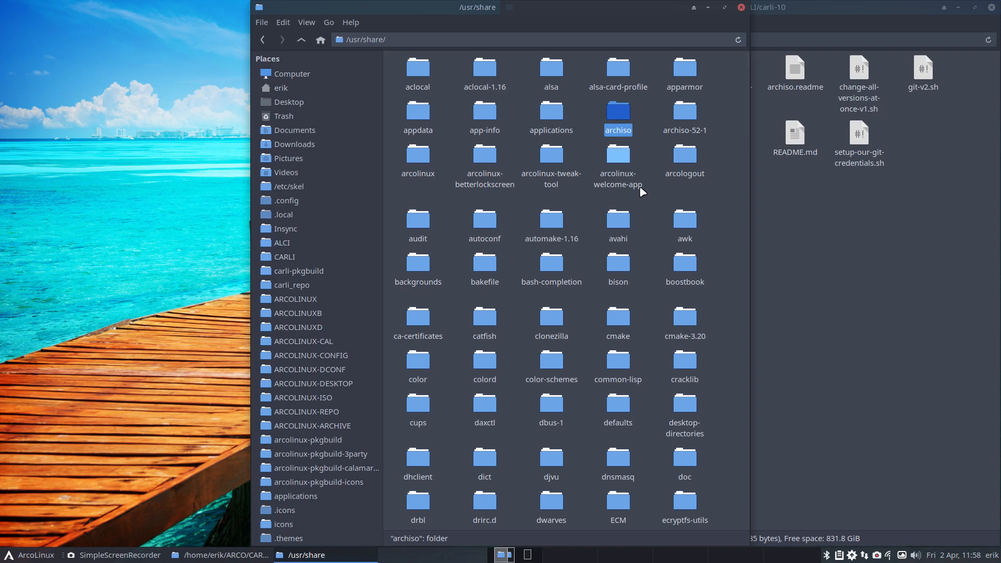
click(327, 102)
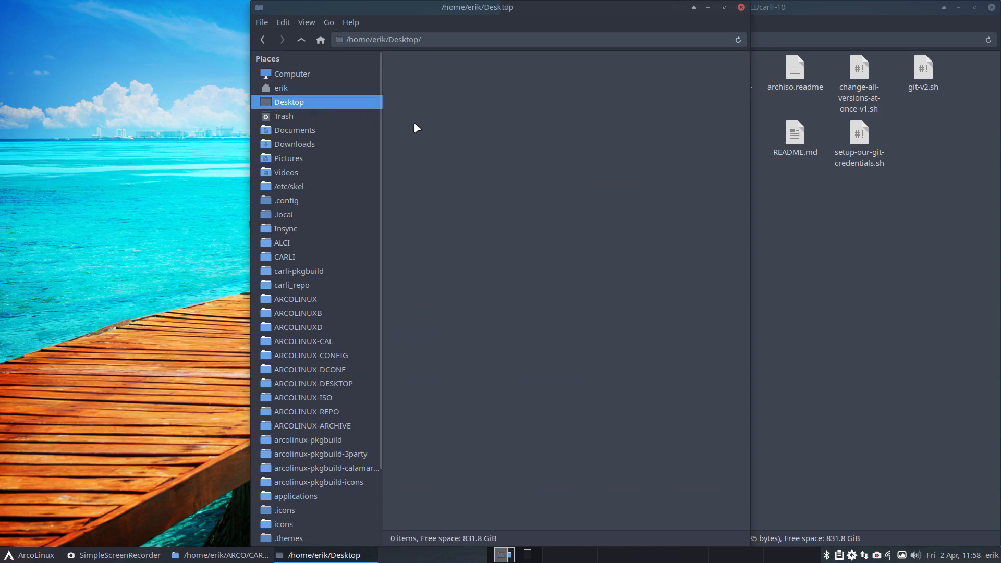
key(ctrl+v)
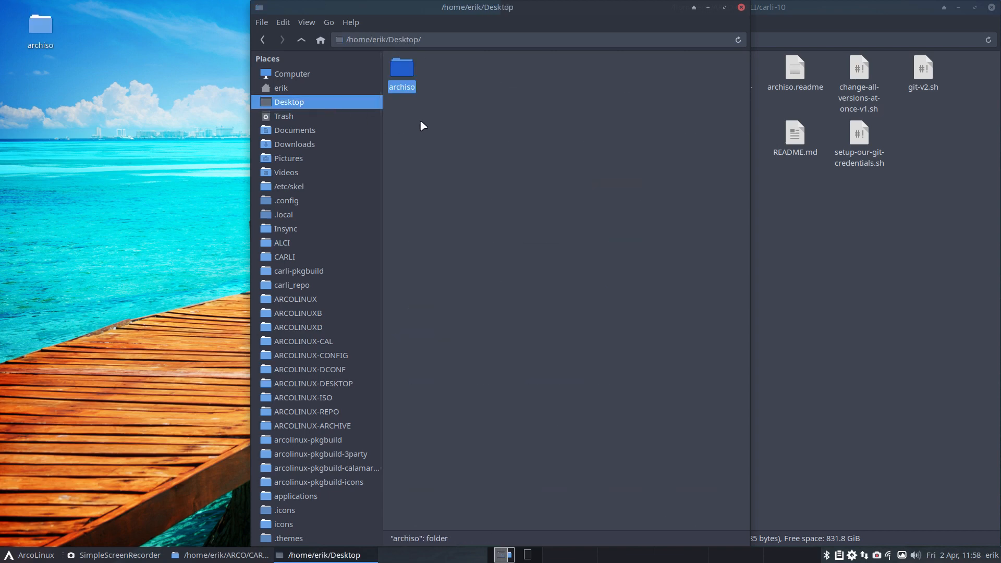
Step: Check the releng folder inside the Desktop copy's archiso/configs and copy releng to the Desktop folder
double_click(399, 70)
double_click(402, 68)
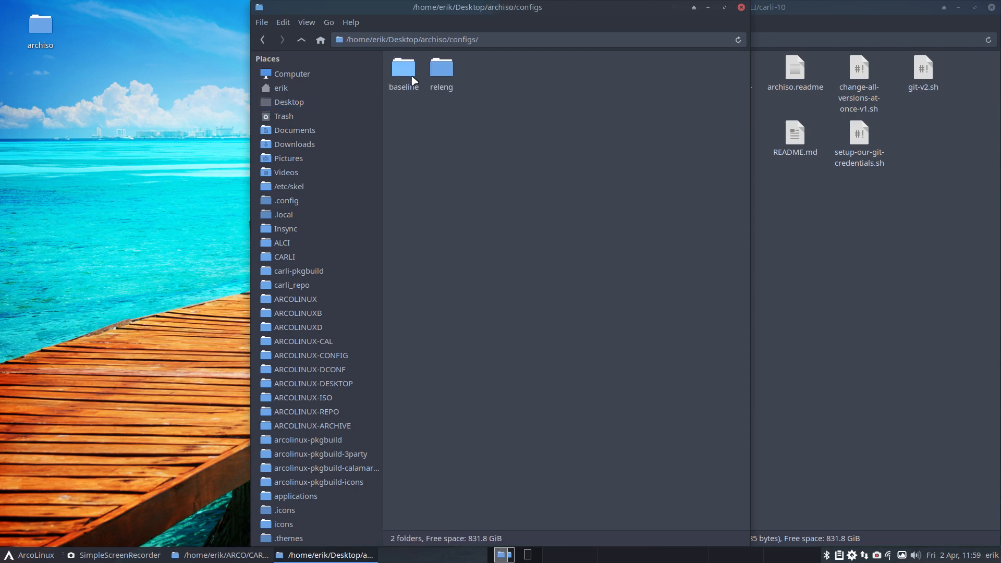
click(403, 69)
double_click(441, 71)
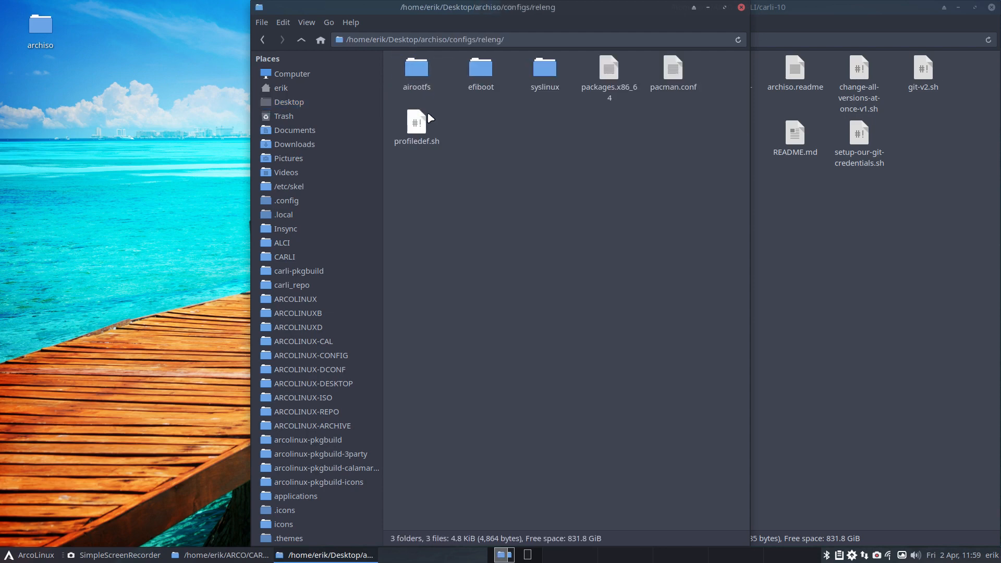
click(301, 40)
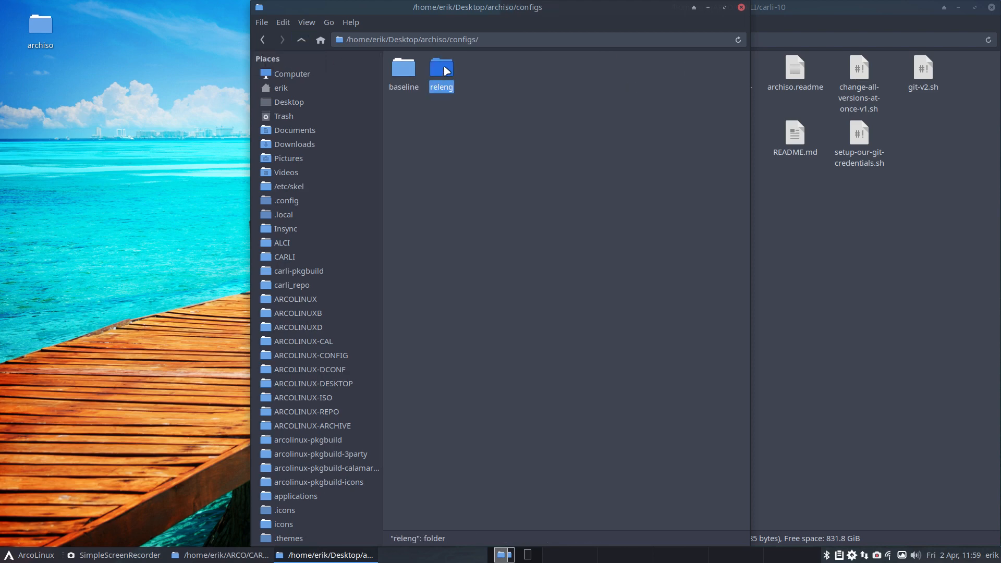
click(332, 104)
key(ctrl+v)
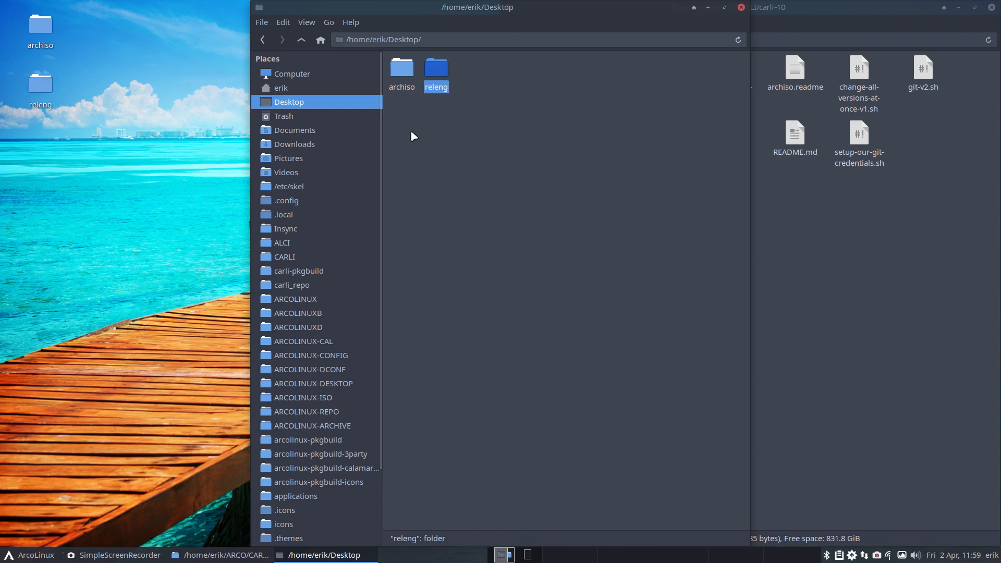
Step: Delete the archiso folder from the Desktop and open the releng folder
click(407, 71)
key(Delete)
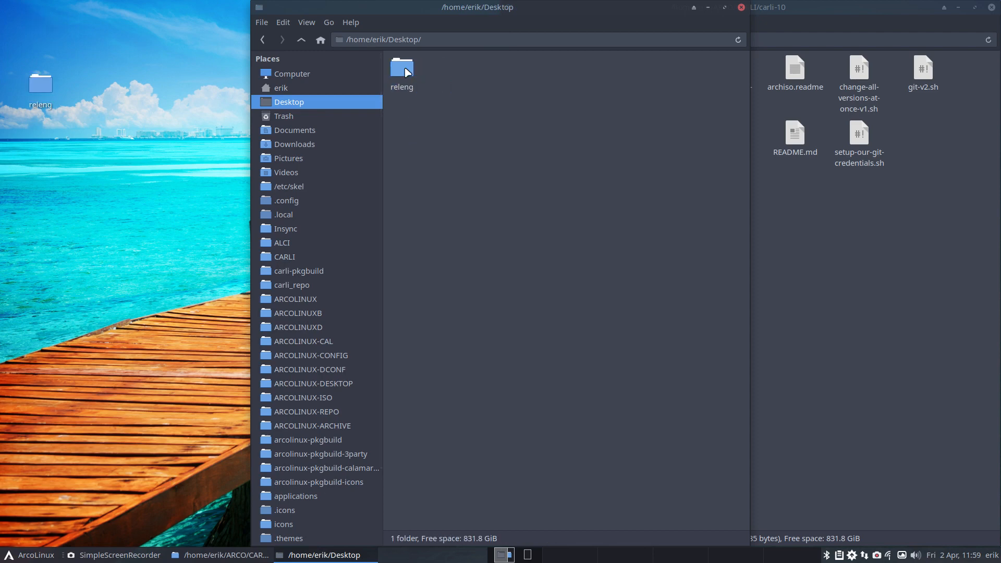
double_click(407, 71)
Step: Tile the releng window on the left half of the desktop and open the archiso folder in the carli-10 window
drag(475, 8, 214, 172)
drag(301, 174, 3, 204)
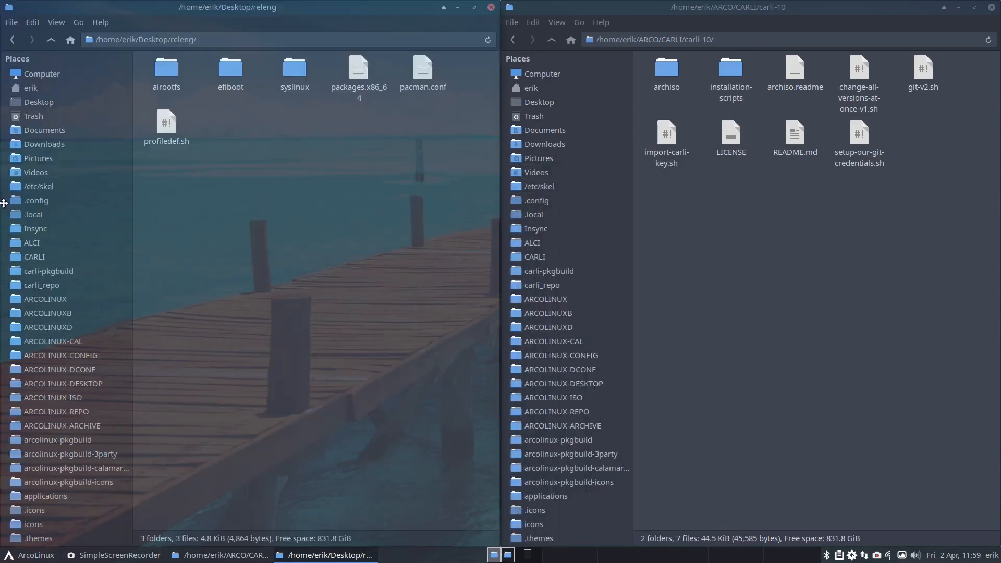
click(699, 230)
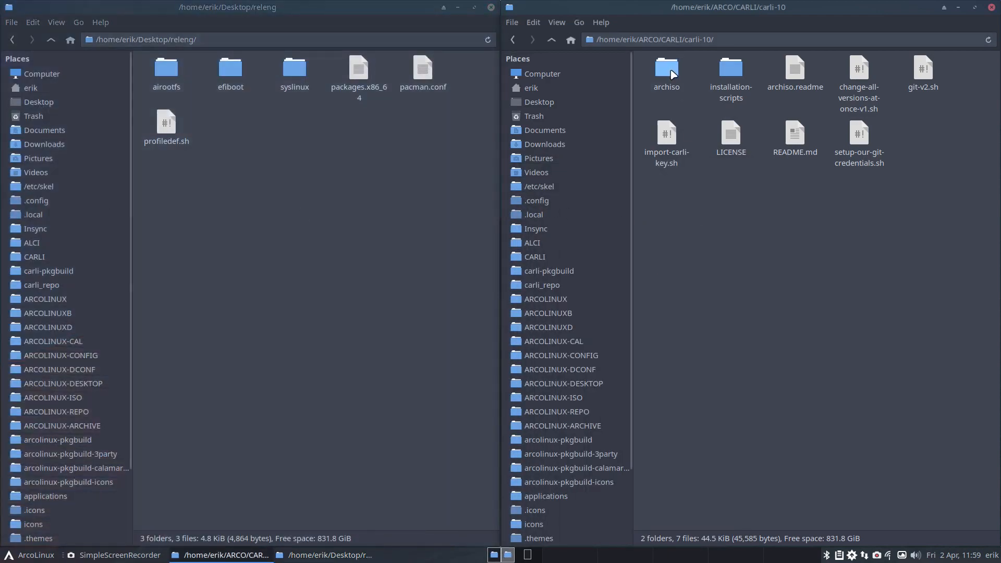
double_click(670, 69)
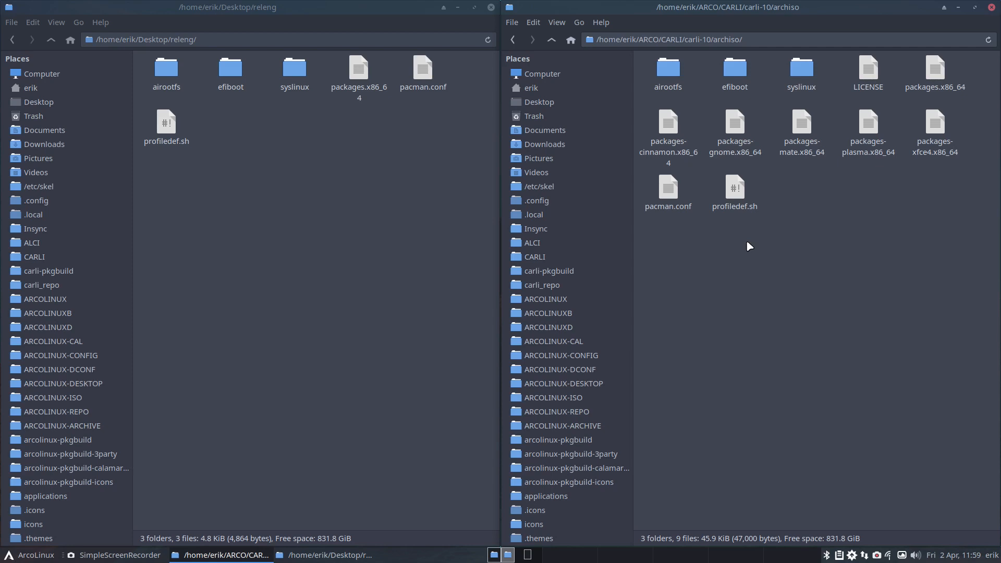
Step: Open Meld and run a directory comparison of the Desktop releng folder against the carli-10 archiso folder
key(super+F5)
click(496, 188)
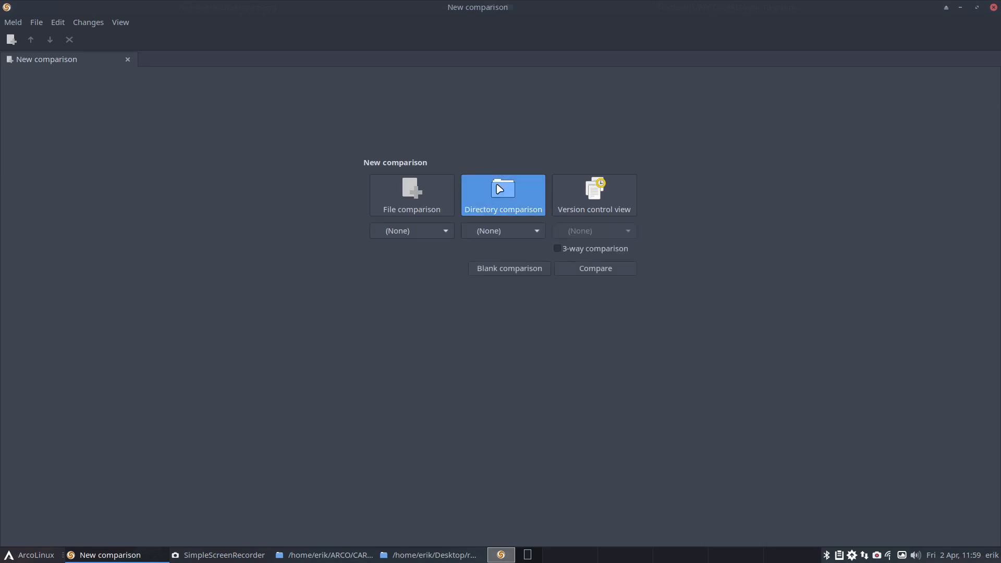
drag(501, 13, 1000, 21)
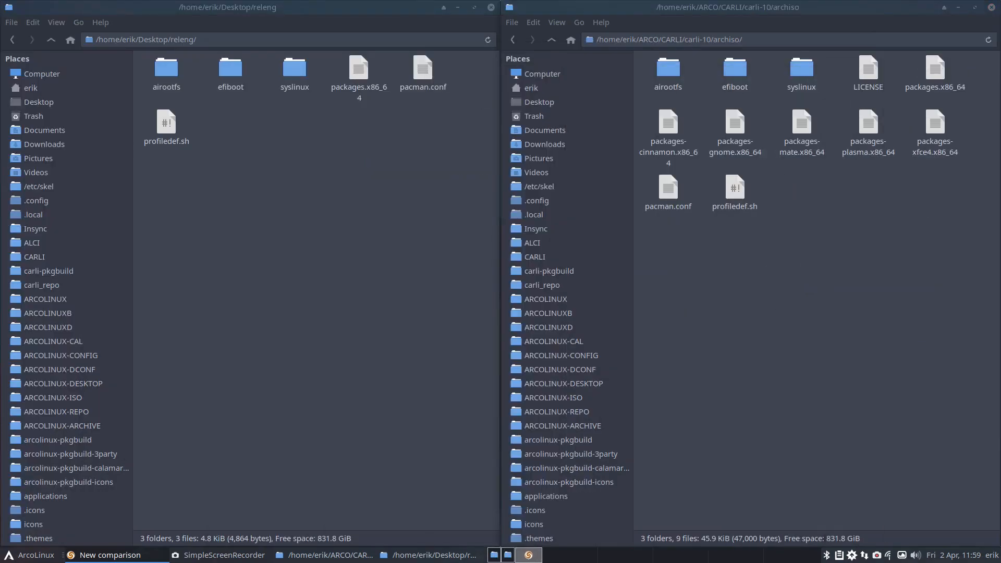
click(50, 40)
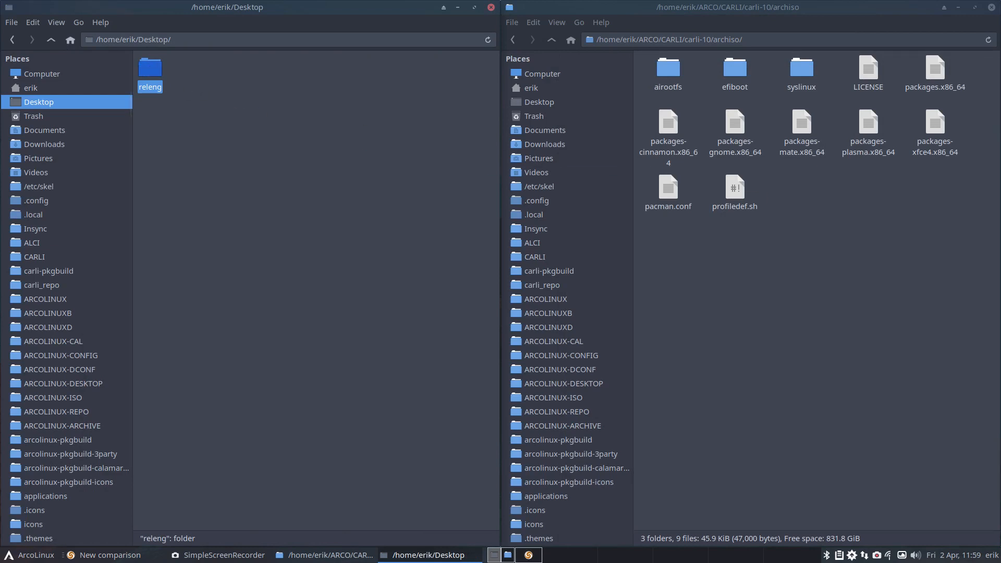
click(551, 39)
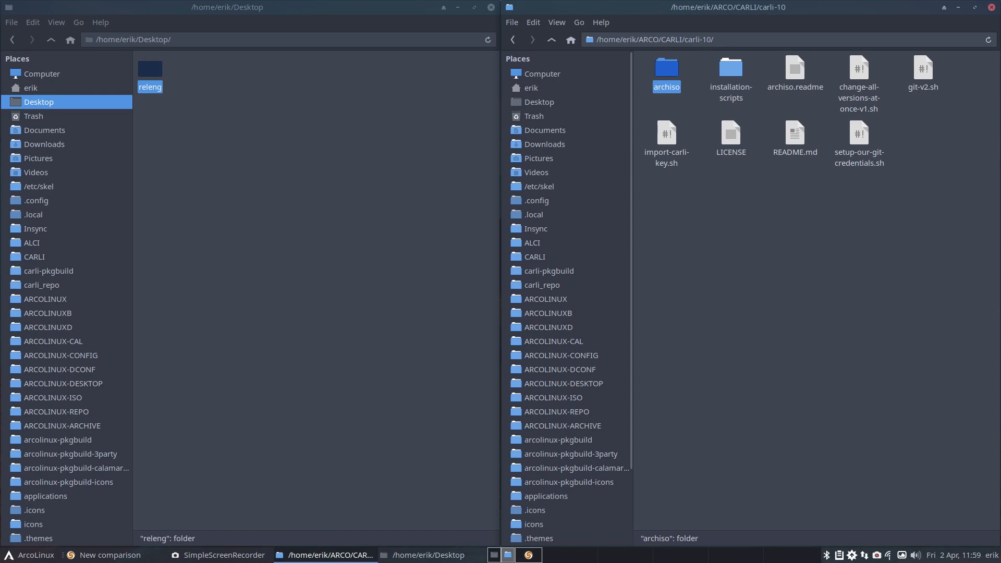
drag(1000, 7, 577, 73)
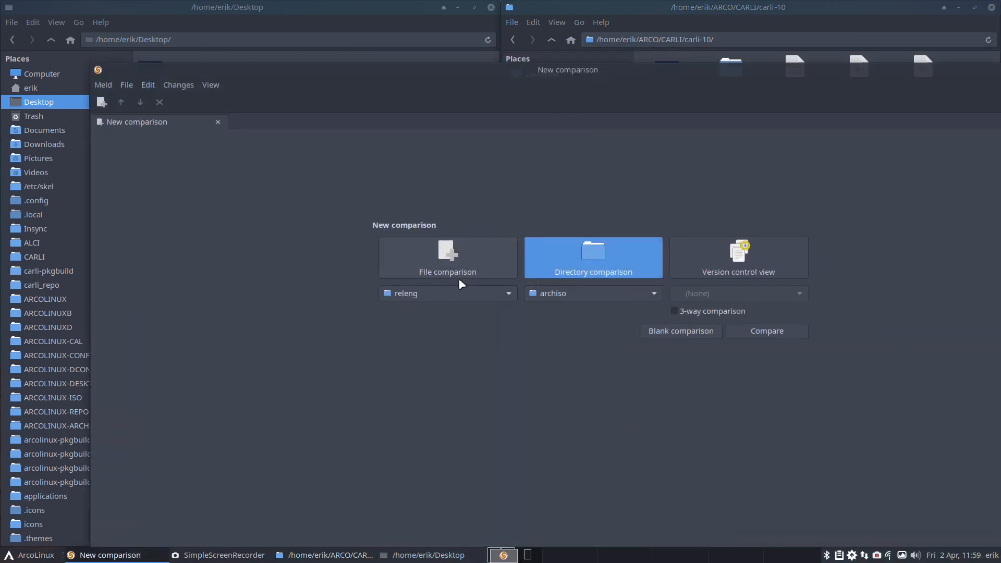
double_click(847, 72)
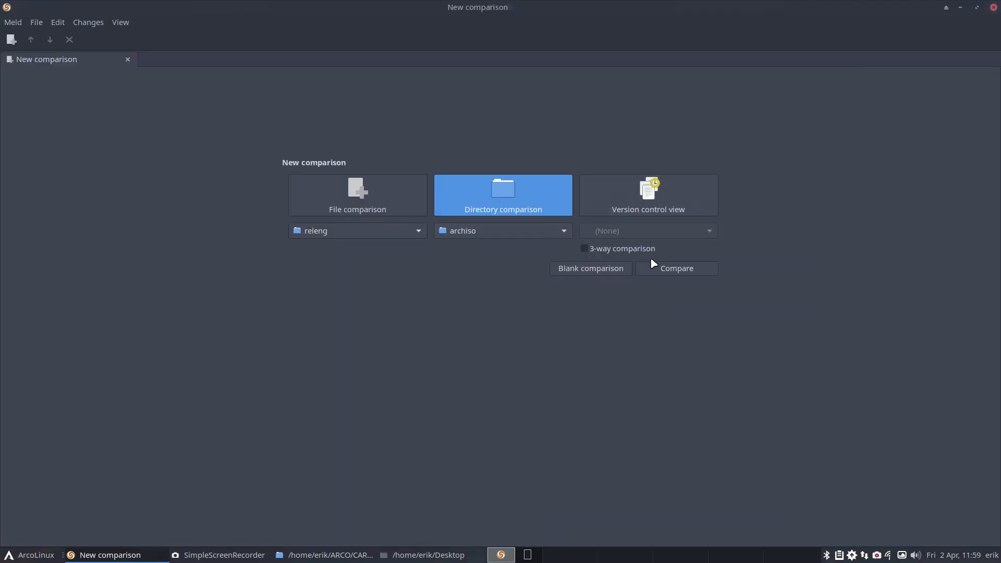
click(680, 267)
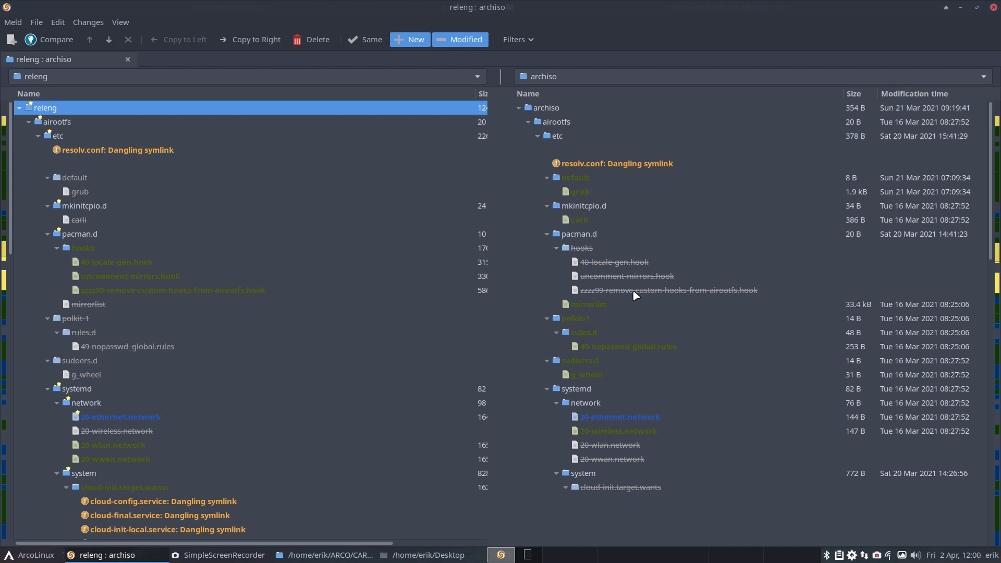
Step: Examine the differing entries under airootfs/etc, from resolv.conf, default/grub and mkinitcpio.d/carli down to the pacman.d/hooks files in releng
click(165, 154)
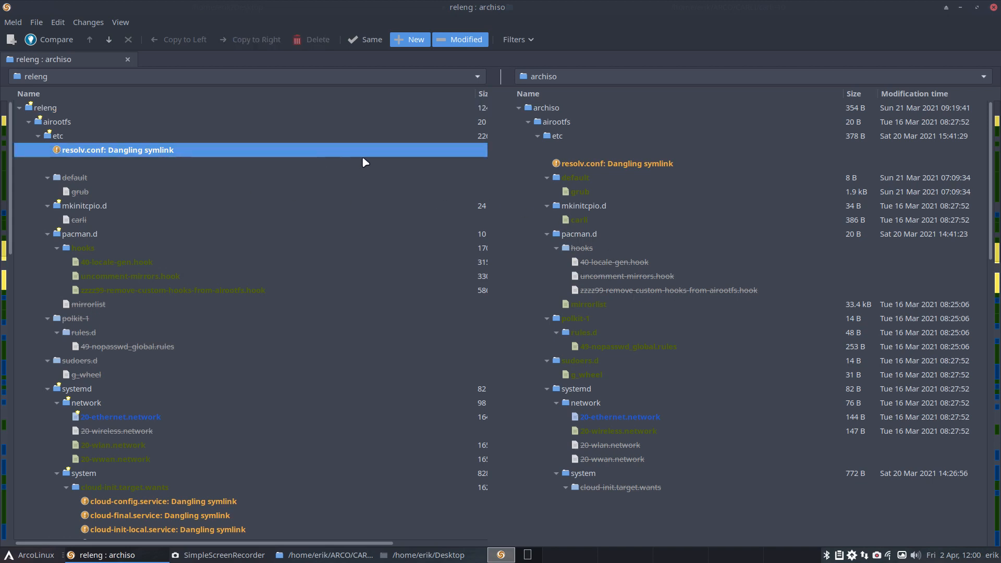
click(558, 165)
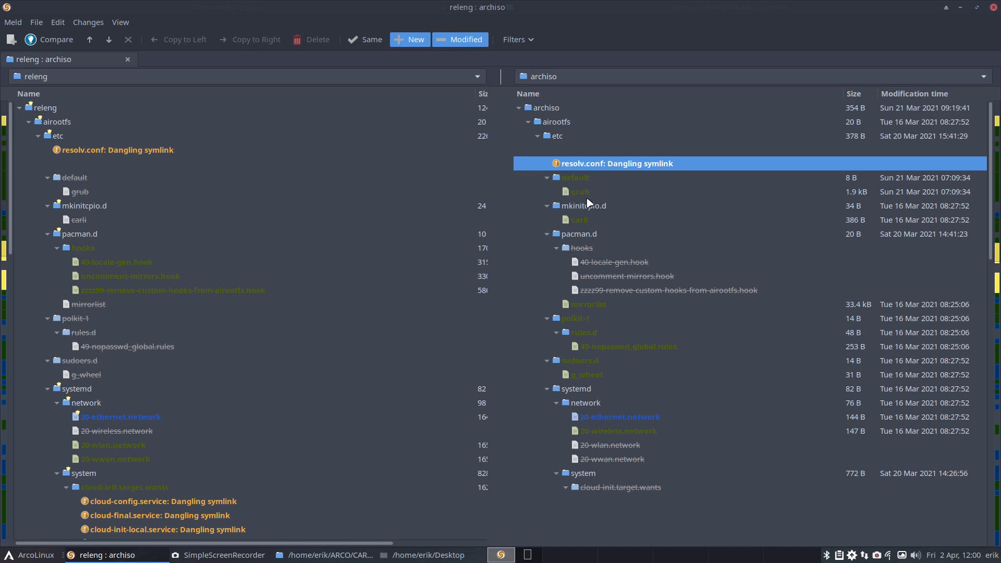
click(585, 196)
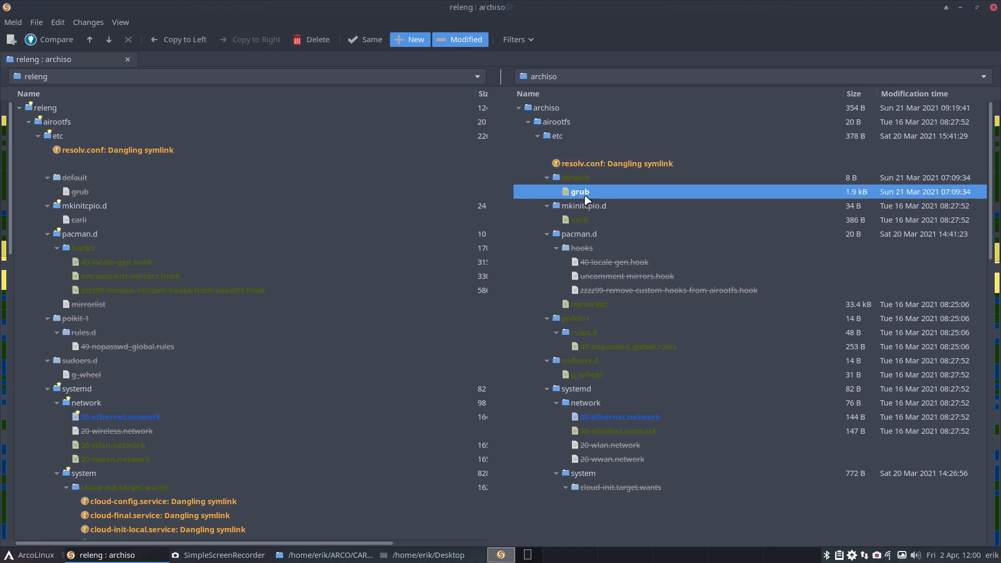
click(594, 223)
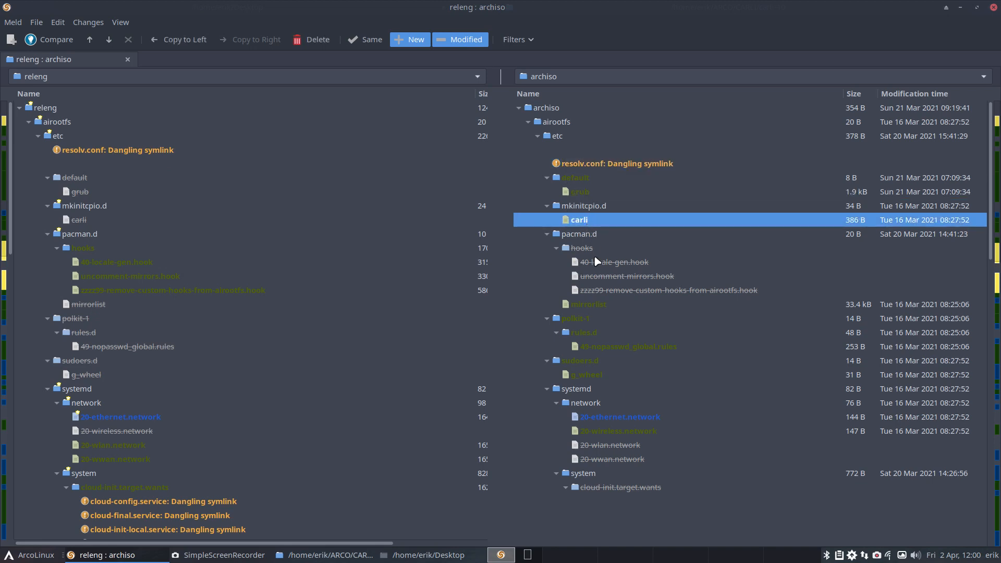
click(91, 249)
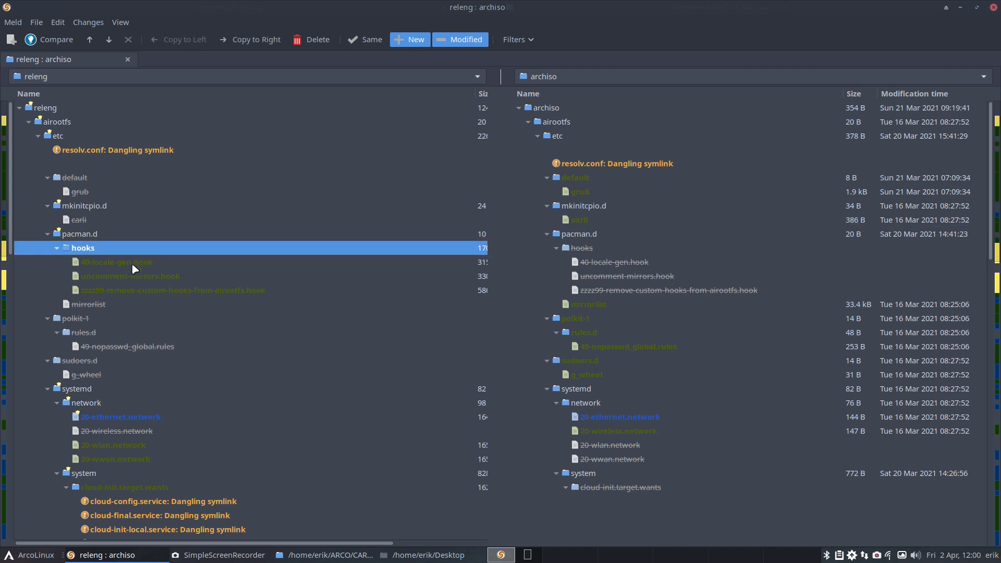
click(138, 266)
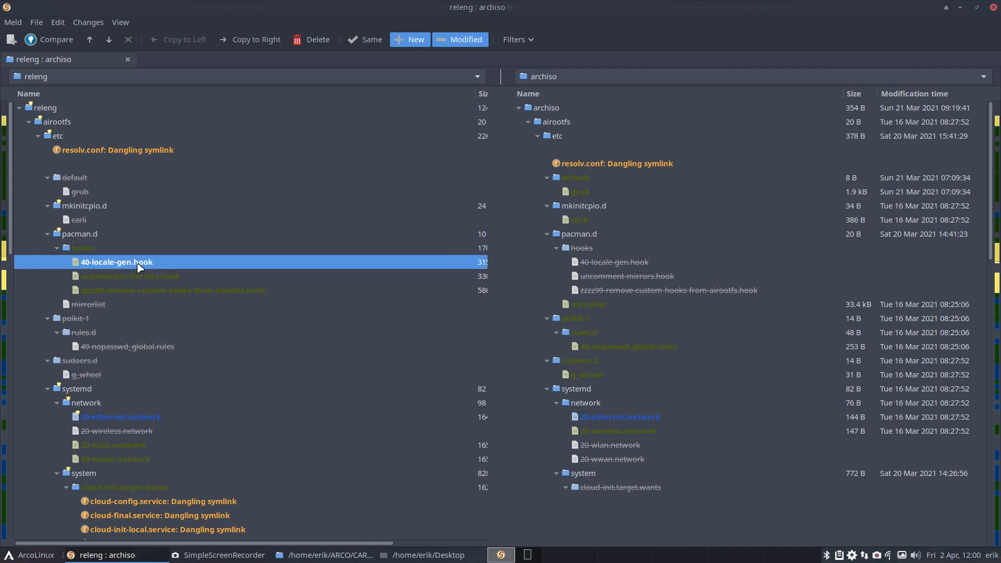
click(141, 278)
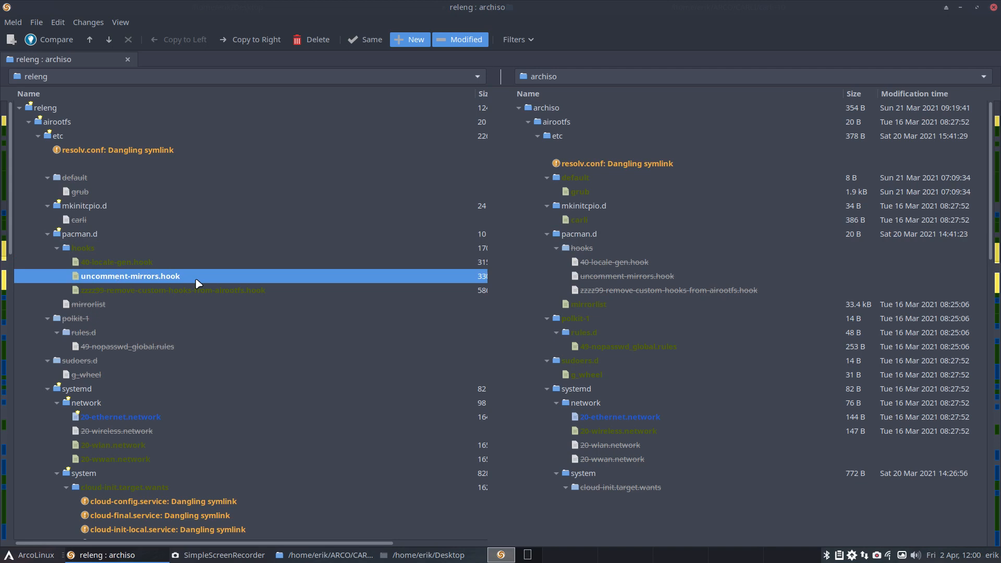
click(221, 291)
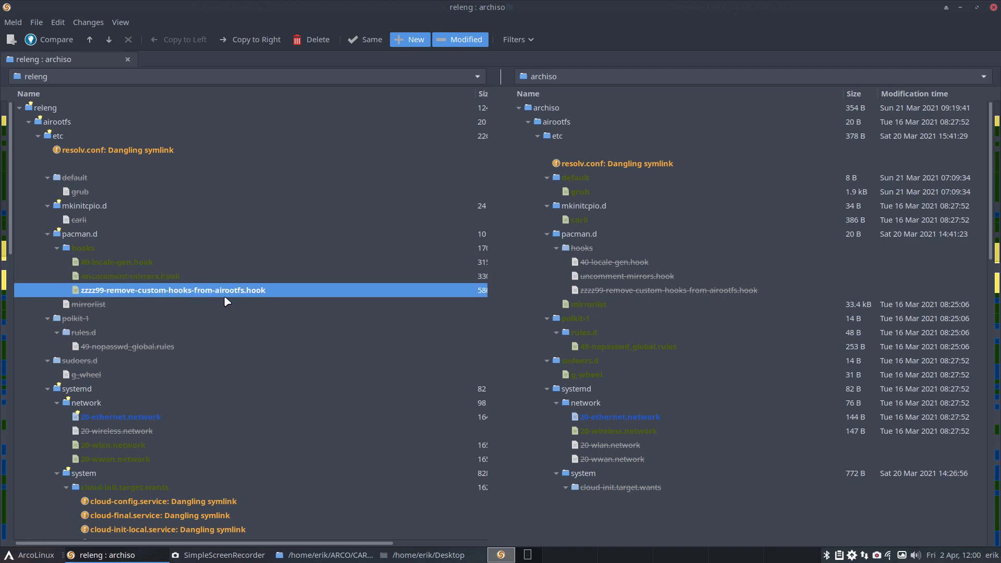
Step: Read releng's three pacman hooks, 40-locale-gen.hook, uncomment-mirrors.hook and zzzz99-remove-custom-hooks-from-airootfs.hook, closing each file after viewing it
click(135, 263)
double_click(135, 263)
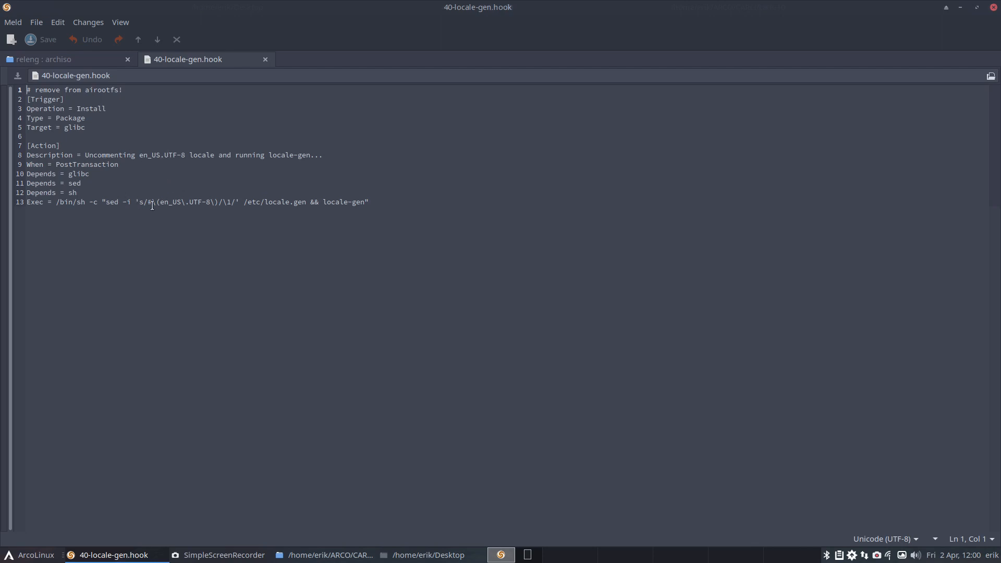
drag(144, 202, 156, 202)
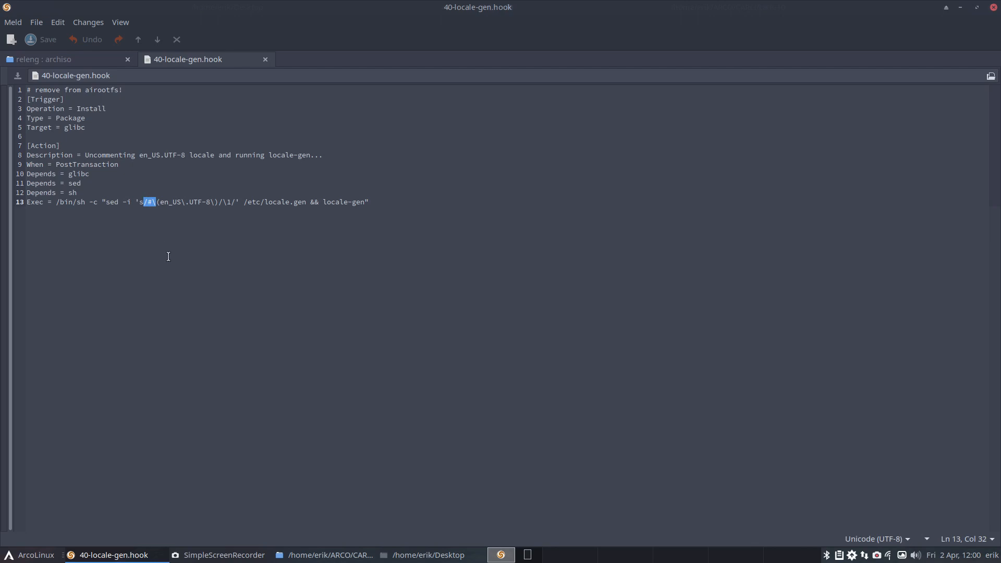
click(266, 60)
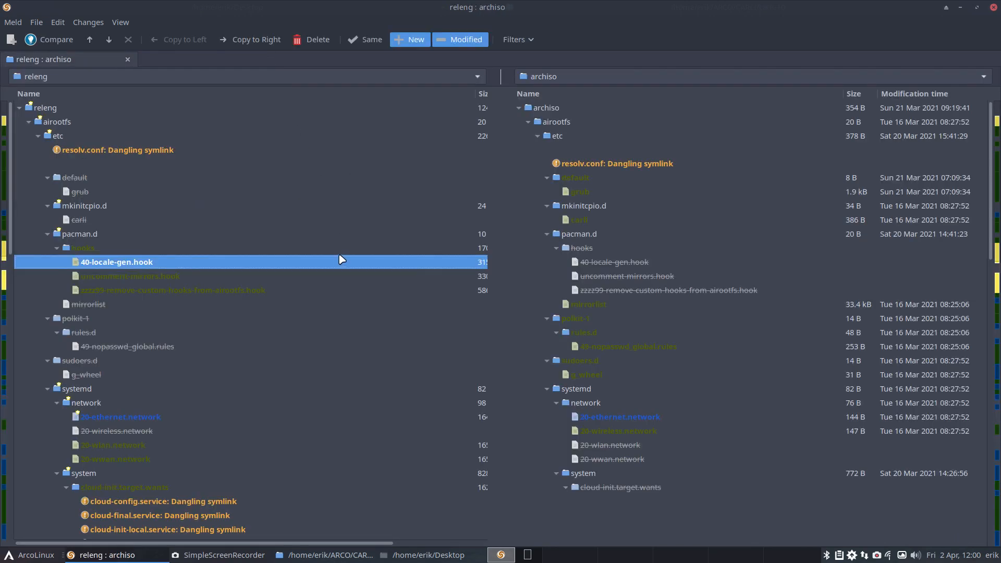
double_click(144, 276)
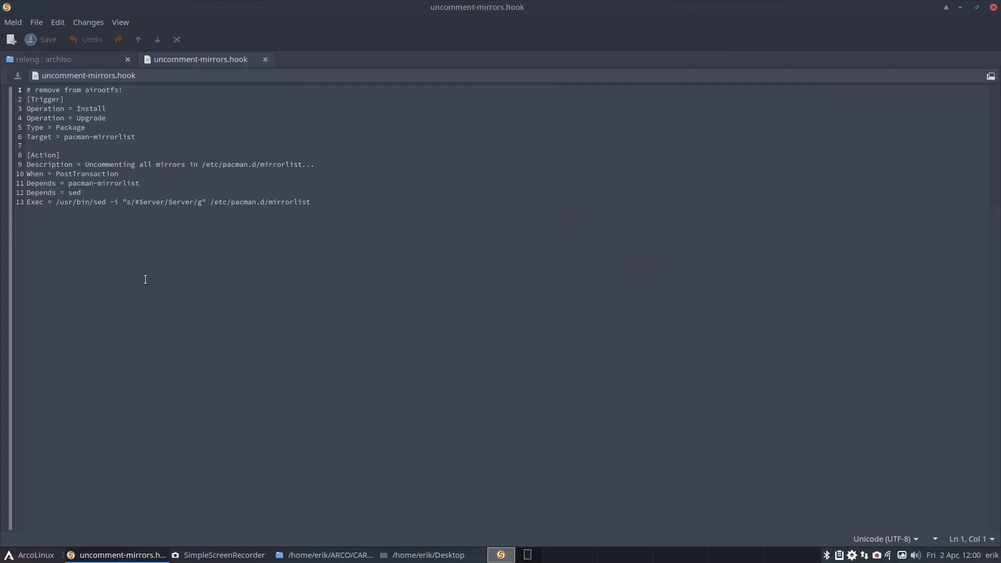
click(136, 201)
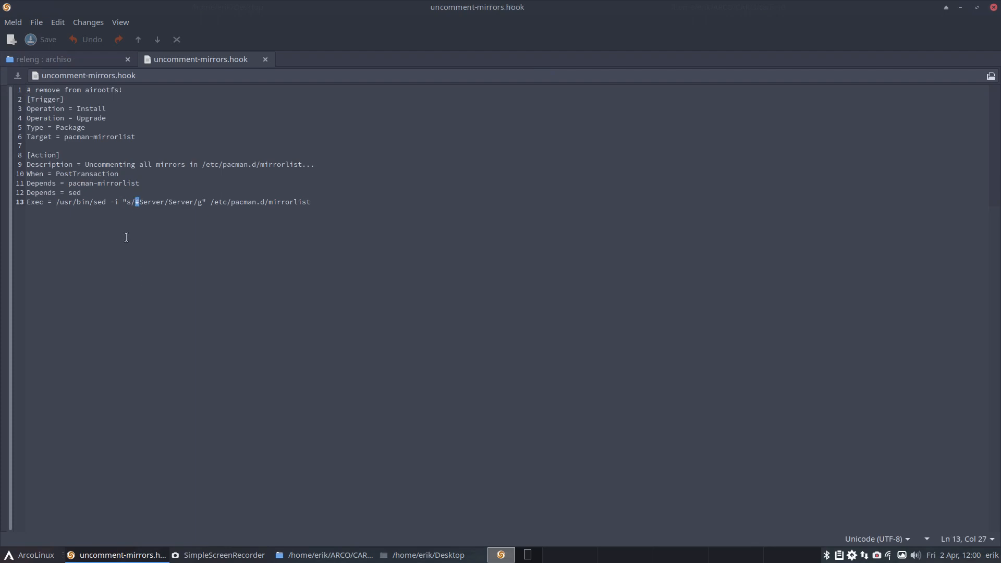
click(207, 203)
click(265, 59)
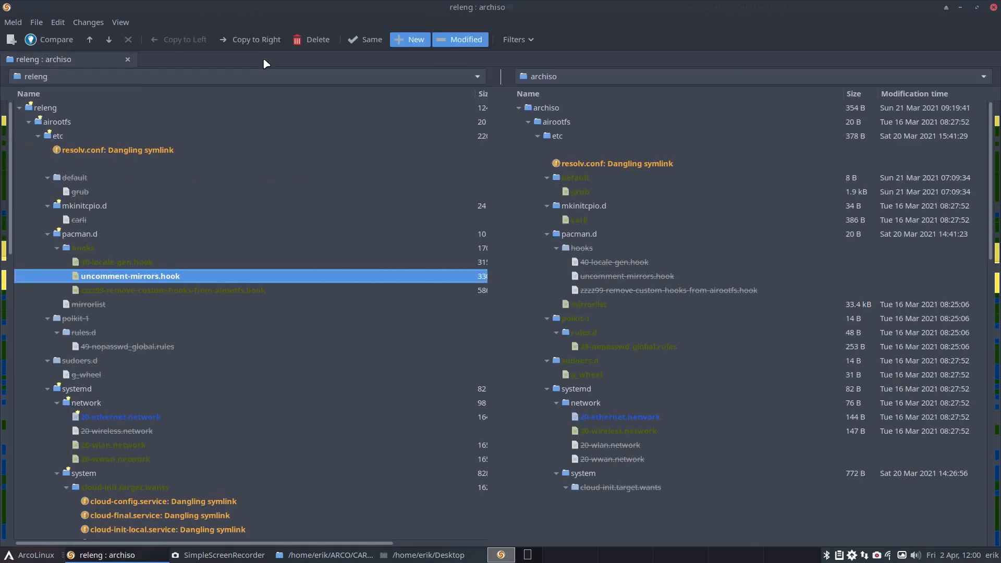
double_click(137, 290)
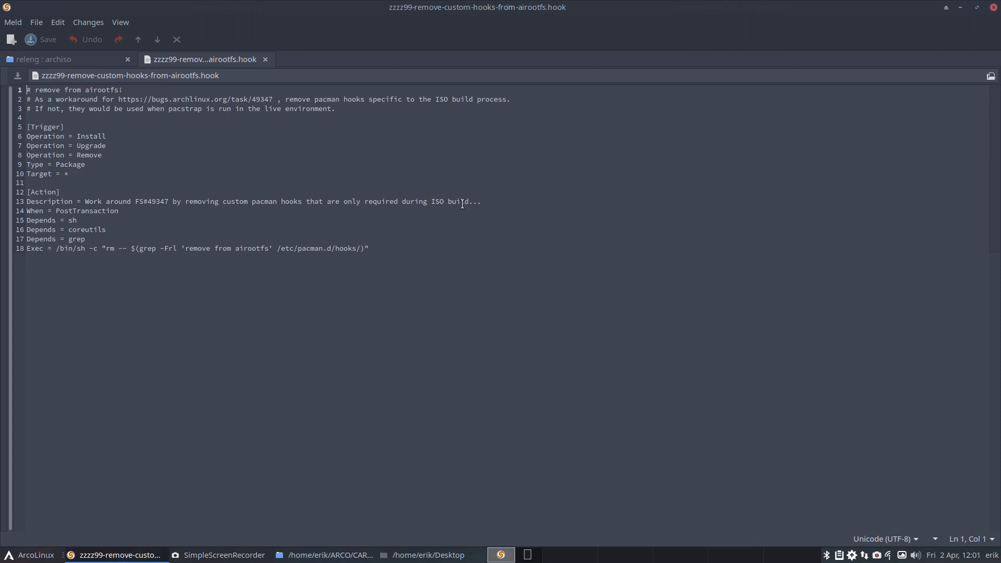
click(264, 59)
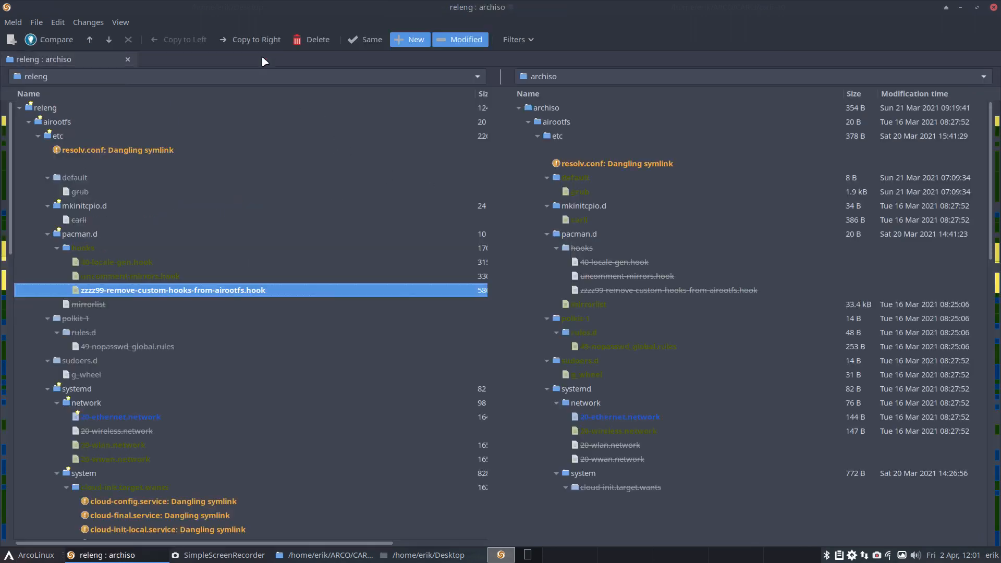
Step: Copy the pacman.d/hooks folder from releng over to the archiso side
click(93, 251)
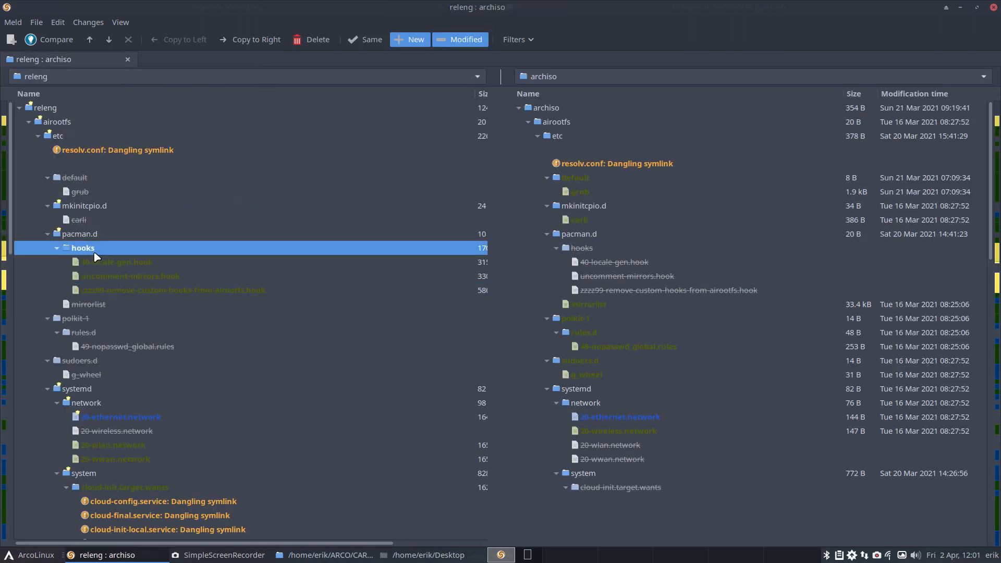
right_click(95, 252)
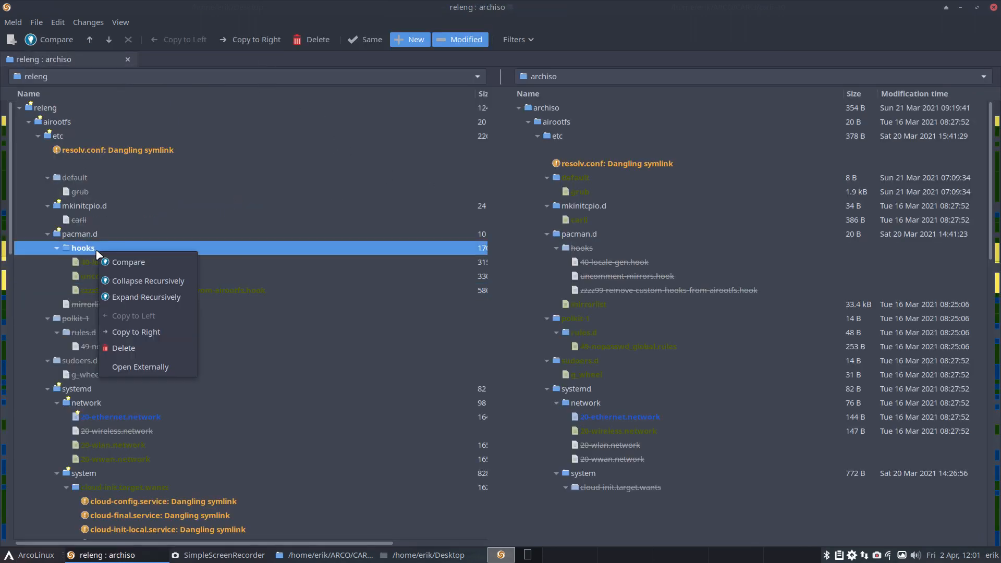
click(153, 332)
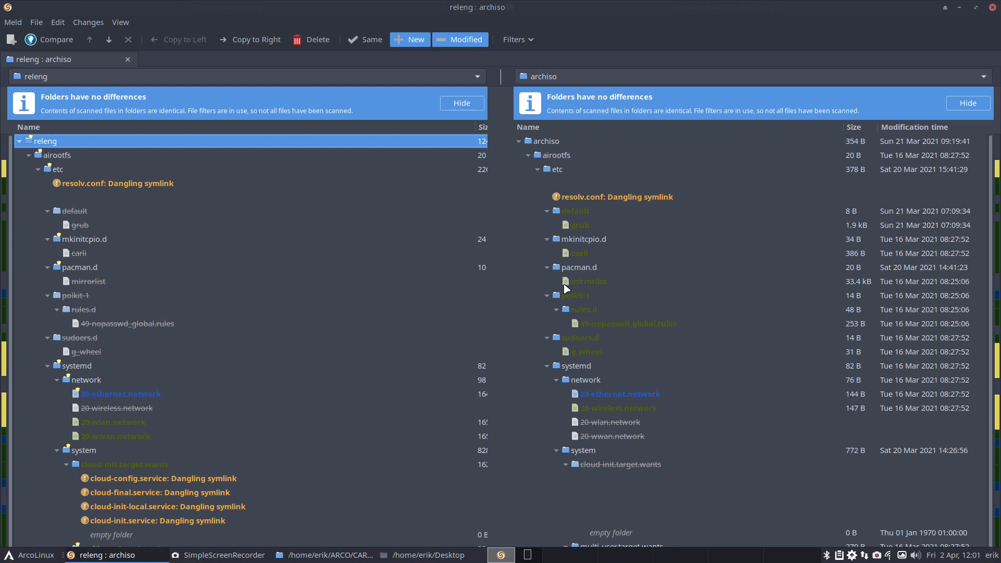
Step: Check the archiso-only entries under airootfs/etc: grub, mirrorlist, 49-nopasswd_global.rules, sudoers.d and g_wheel
click(589, 282)
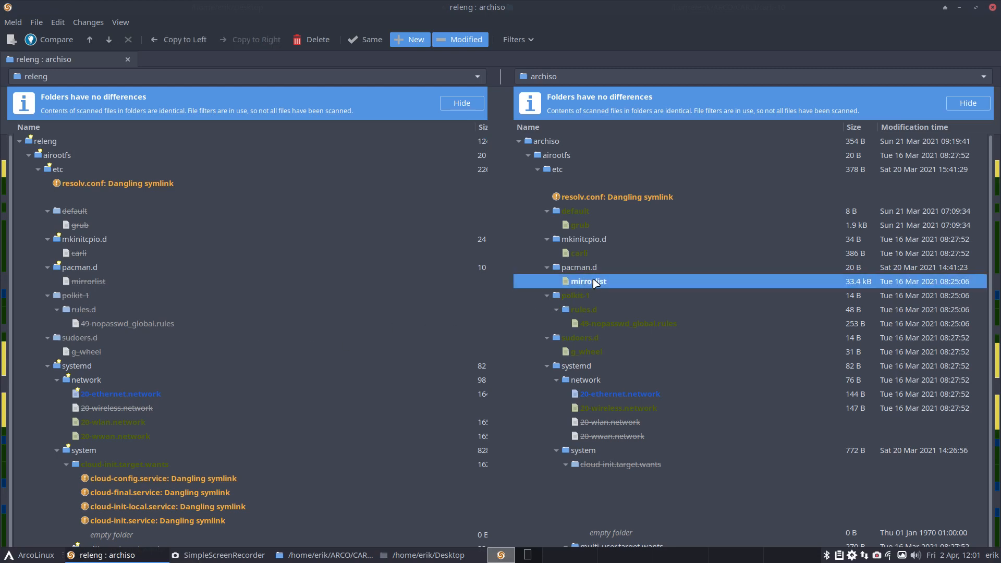
click(584, 225)
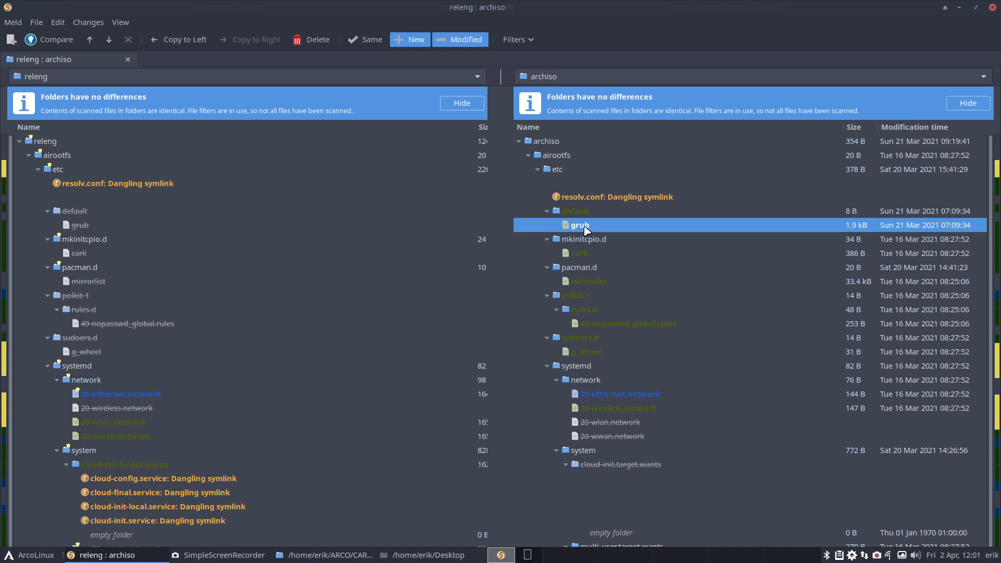
click(588, 281)
click(591, 324)
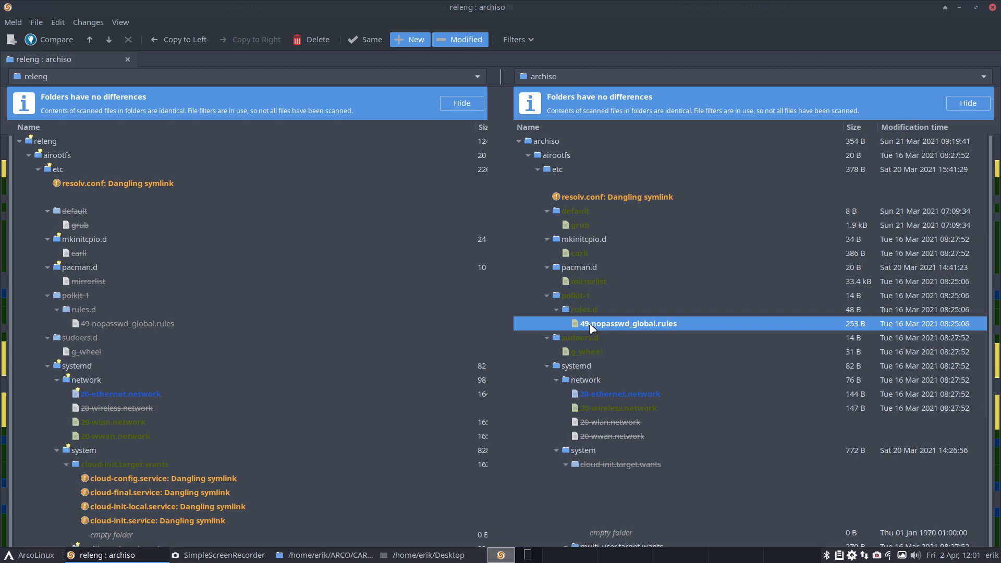
click(589, 339)
click(590, 350)
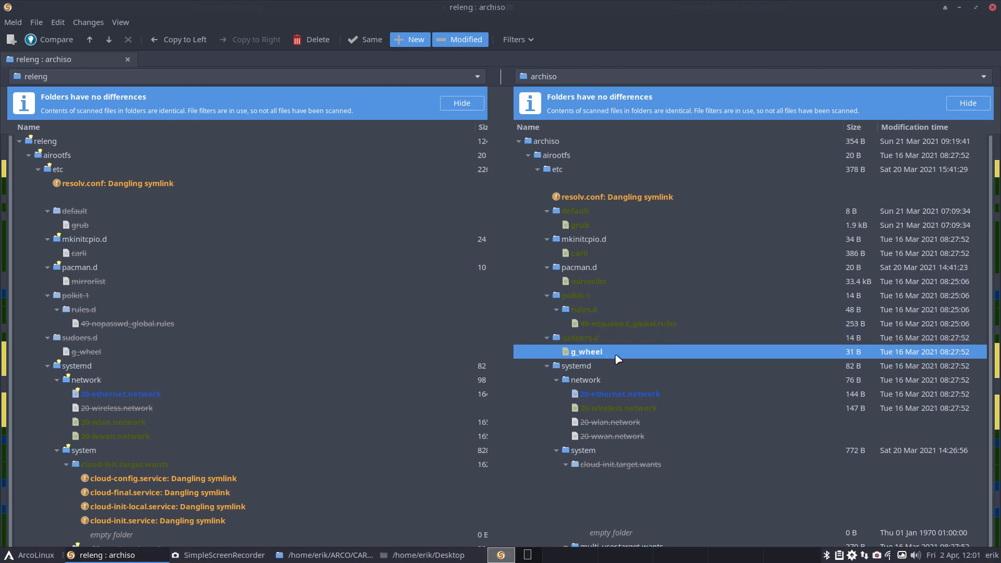
Step: Merge releng's Type=ether and DHCPv4/DHCPv6 changes into archiso's 20-ethernet.network, save the file and refresh the folder comparison
click(589, 395)
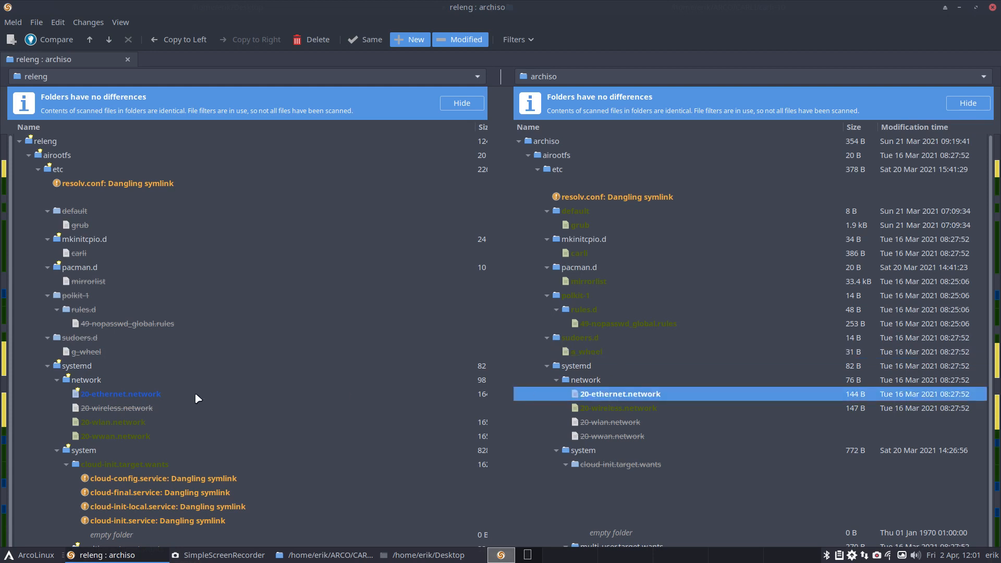
click(164, 395)
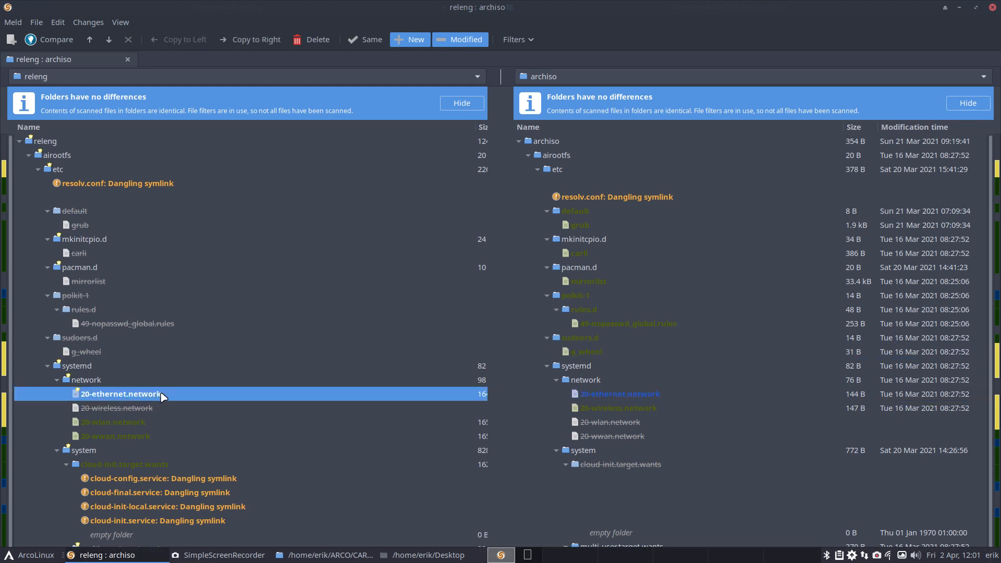
double_click(163, 397)
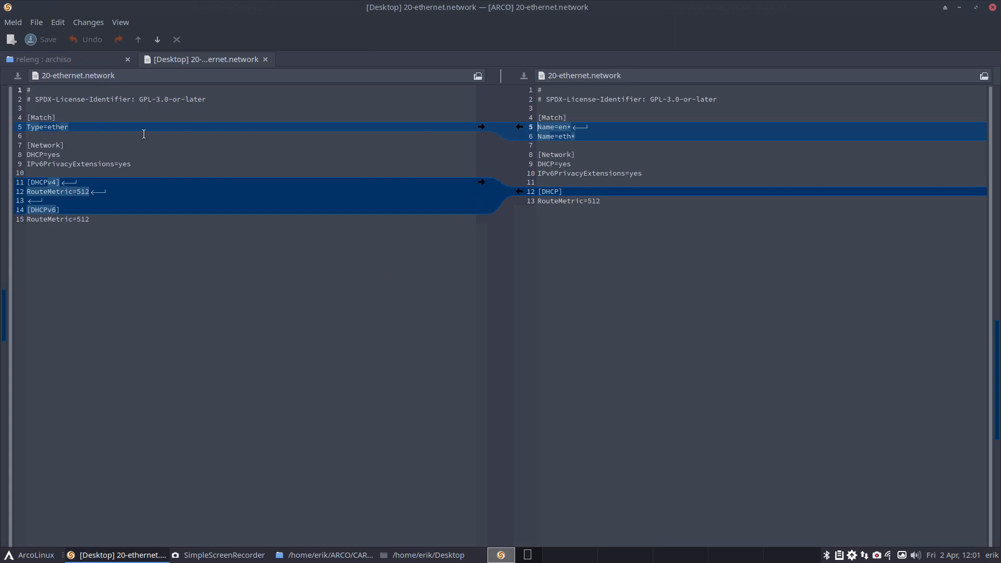
click(480, 126)
click(480, 182)
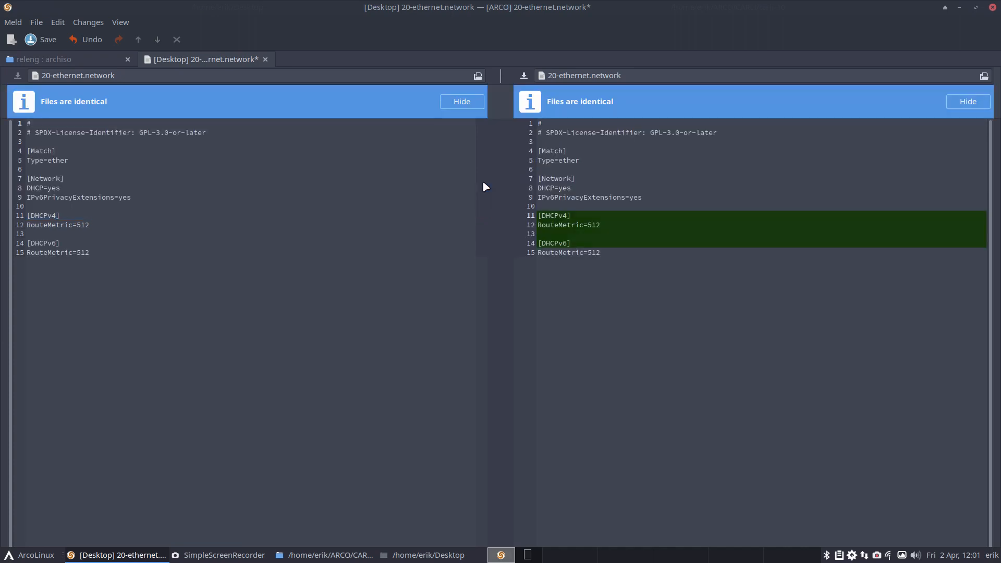
click(265, 59)
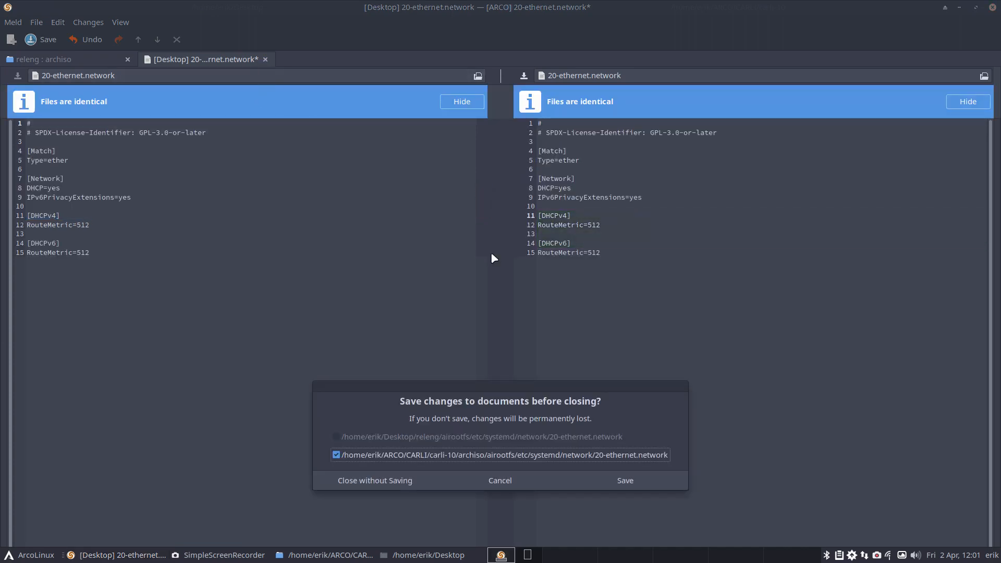
click(628, 478)
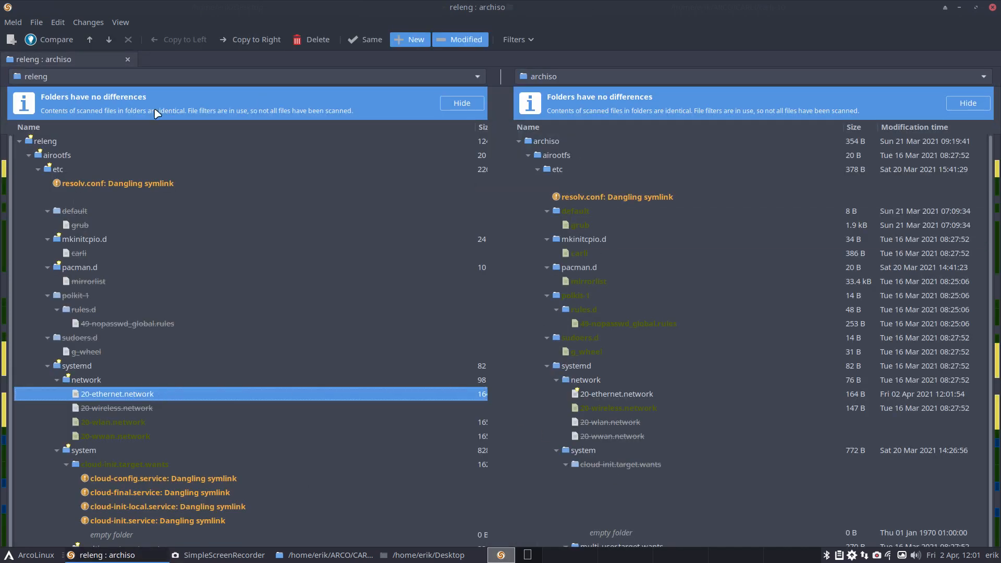
click(128, 22)
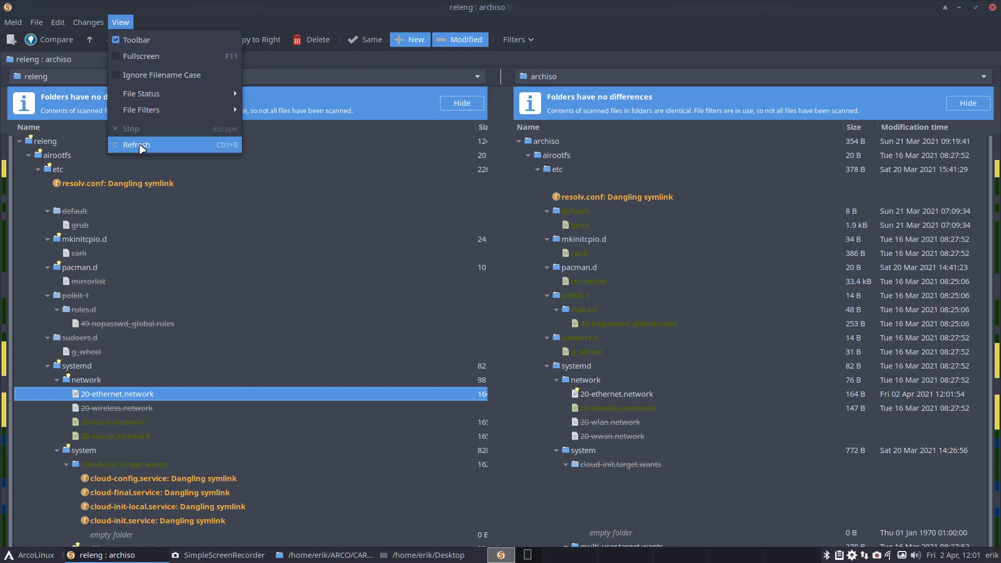
click(137, 145)
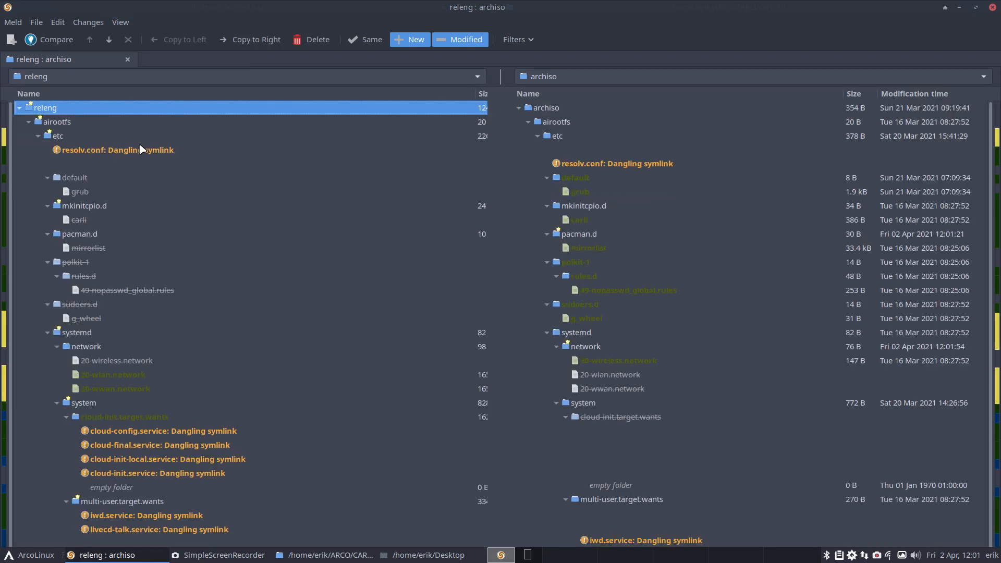
Step: Review the wireless, wlan and wwan files under systemd/network and delete 20-wireless.network from archiso
click(156, 361)
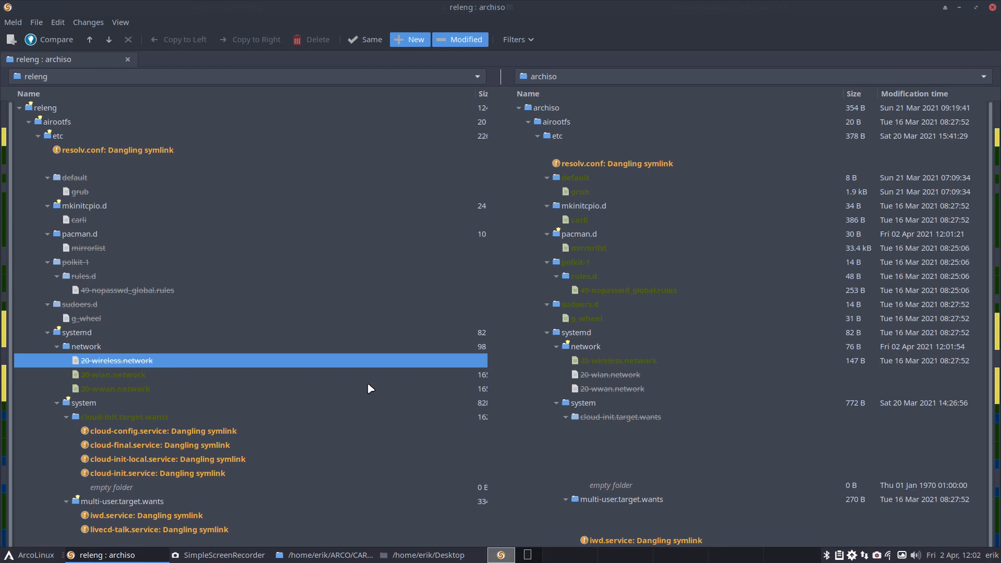
click(156, 377)
click(150, 363)
click(145, 376)
click(145, 386)
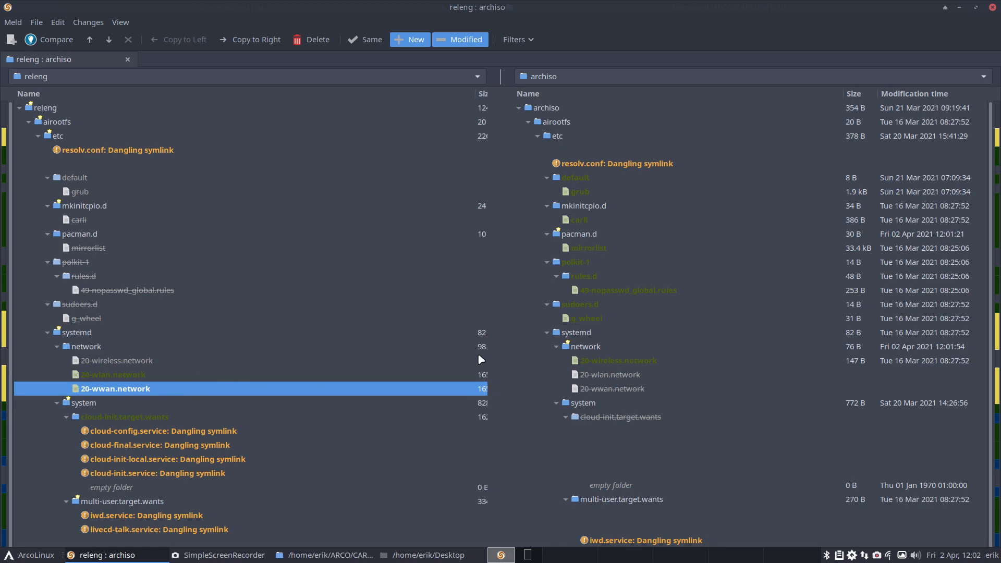
click(596, 360)
key(Delete)
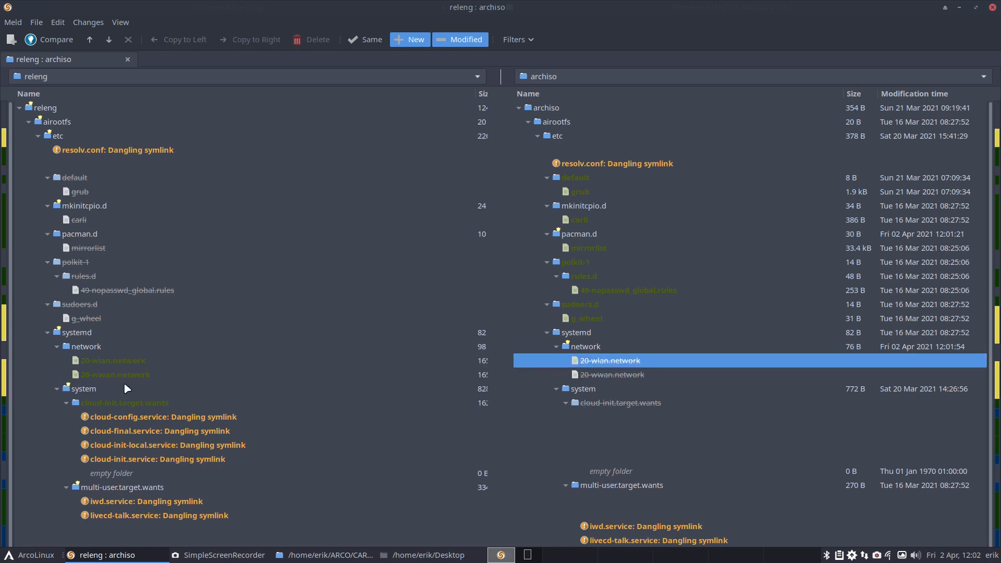
Step: Copy 20-wlan.network and 20-wwan.network from releng to the archiso side
click(96, 375)
shift+click(104, 365)
right_click(105, 364)
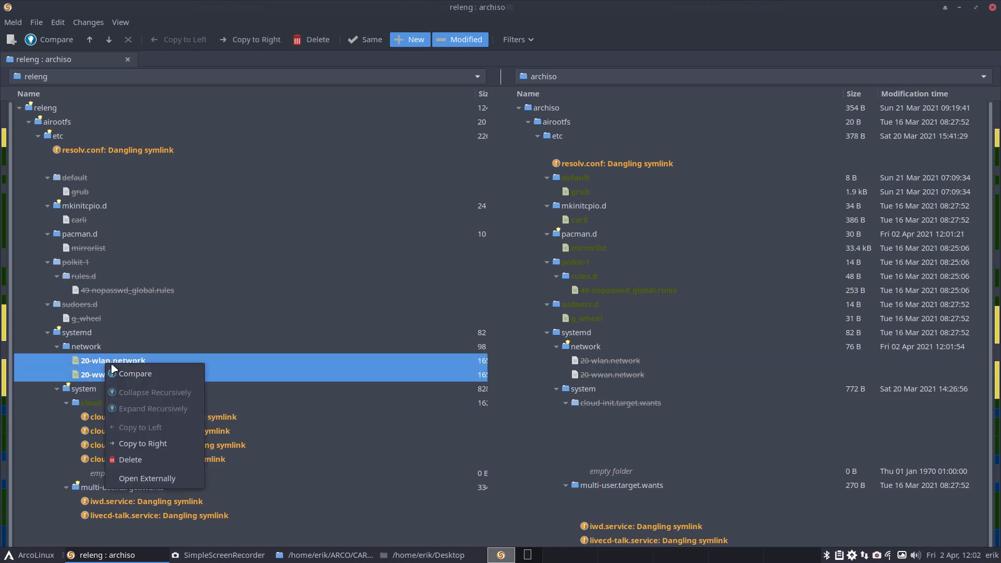
click(155, 444)
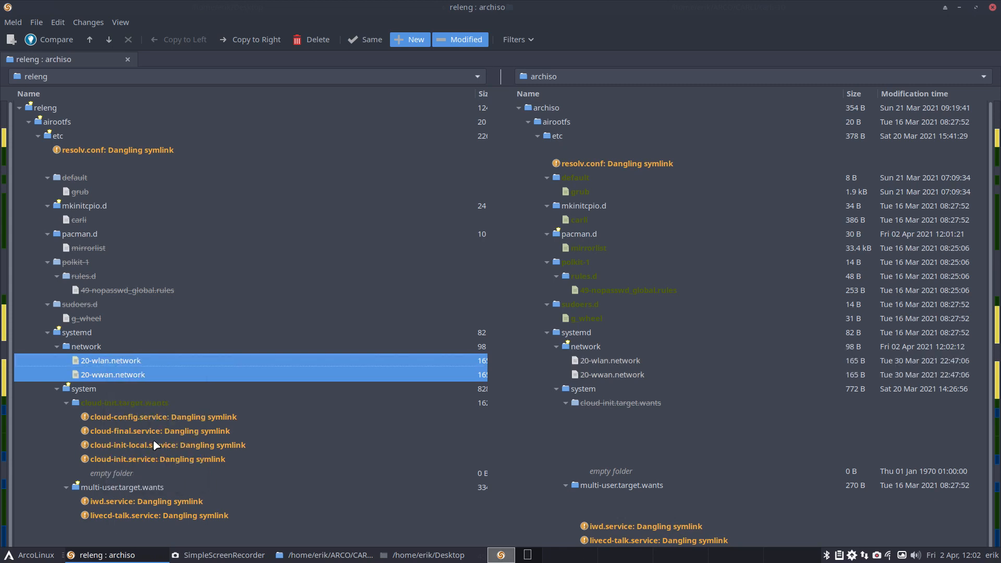
Step: Check whether cloud-config.service in releng's cloud-init.target.wants folder can be copied over to archiso
click(136, 405)
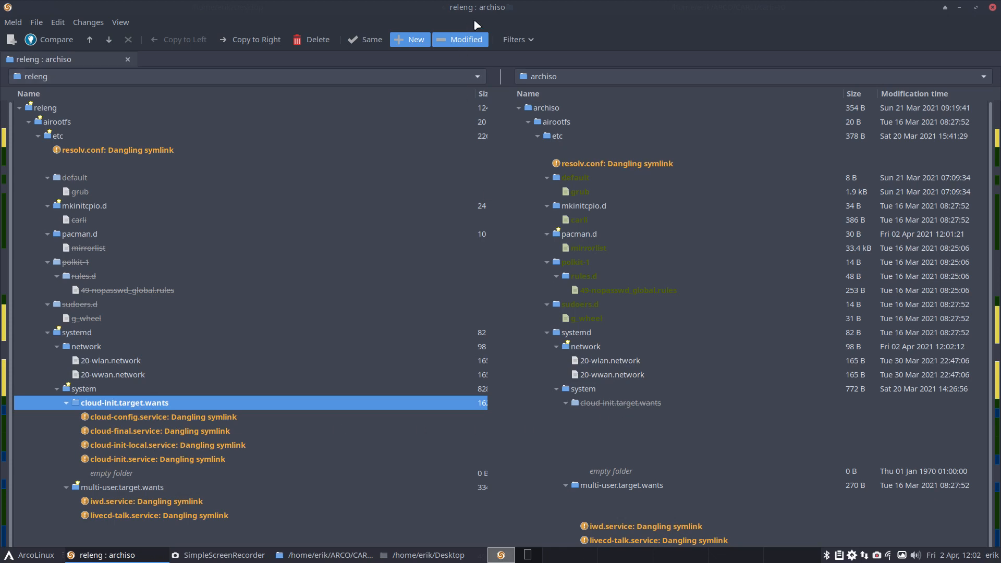
right_click(209, 416)
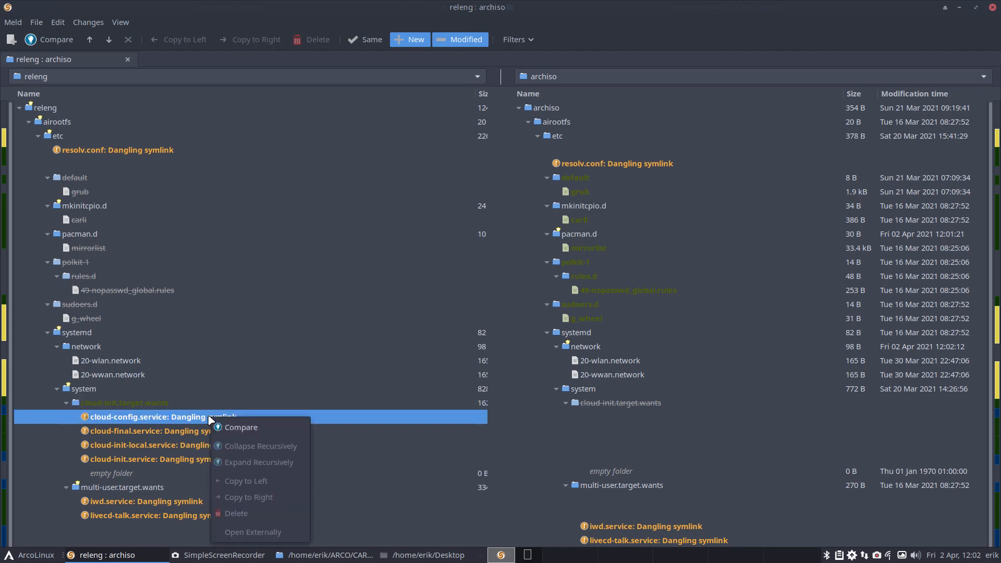
click(539, 17)
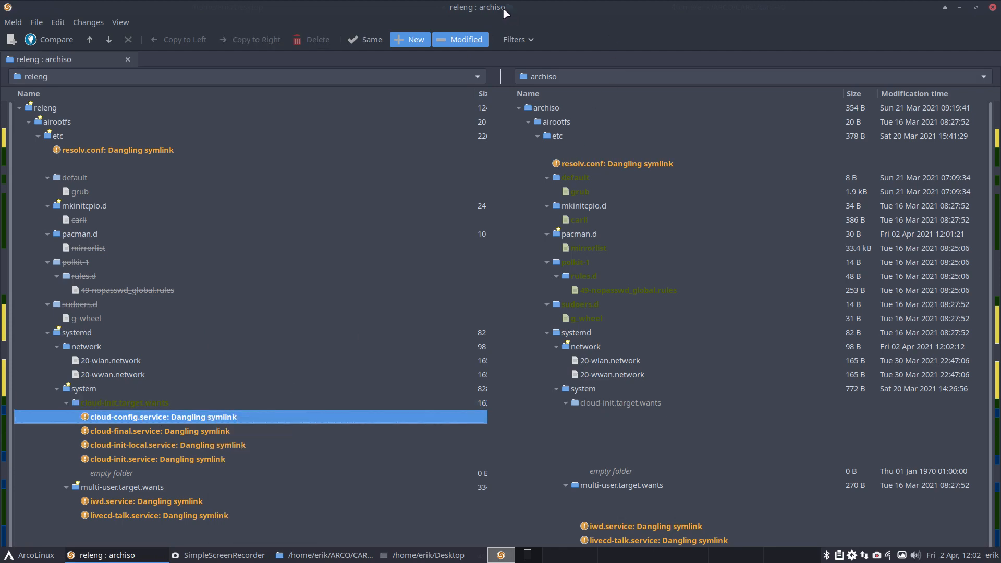
Step: Move the Meld window to the next workspace and open releng/airootfs/etc/systemd/system in the file manager
drag(502, 8, 1000, 104)
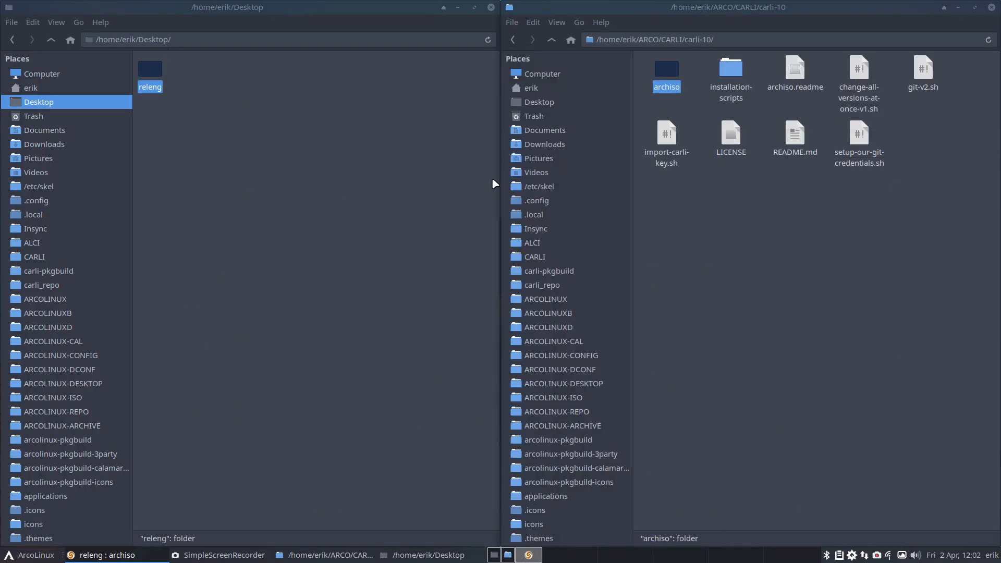
double_click(150, 78)
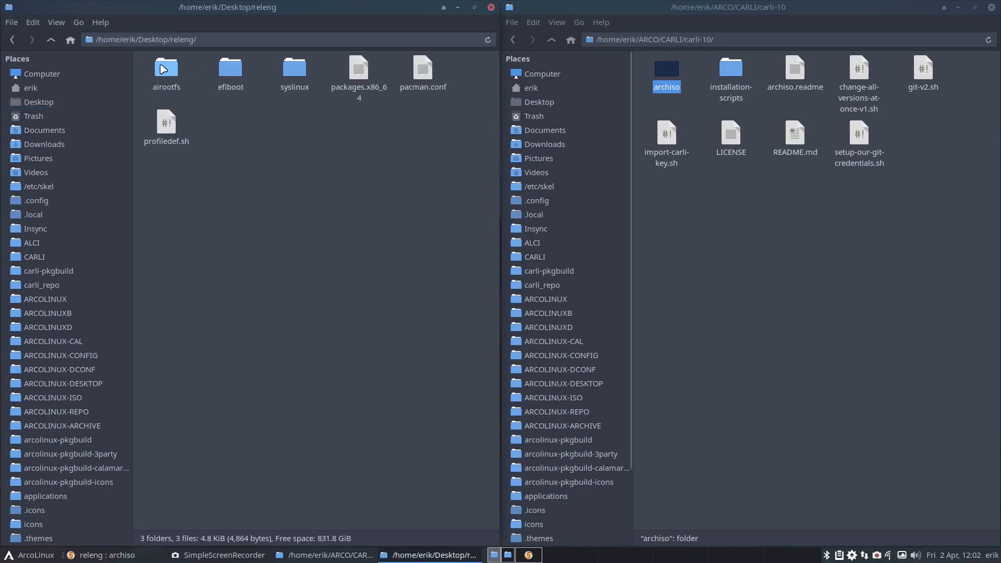
double_click(163, 69)
double_click(156, 70)
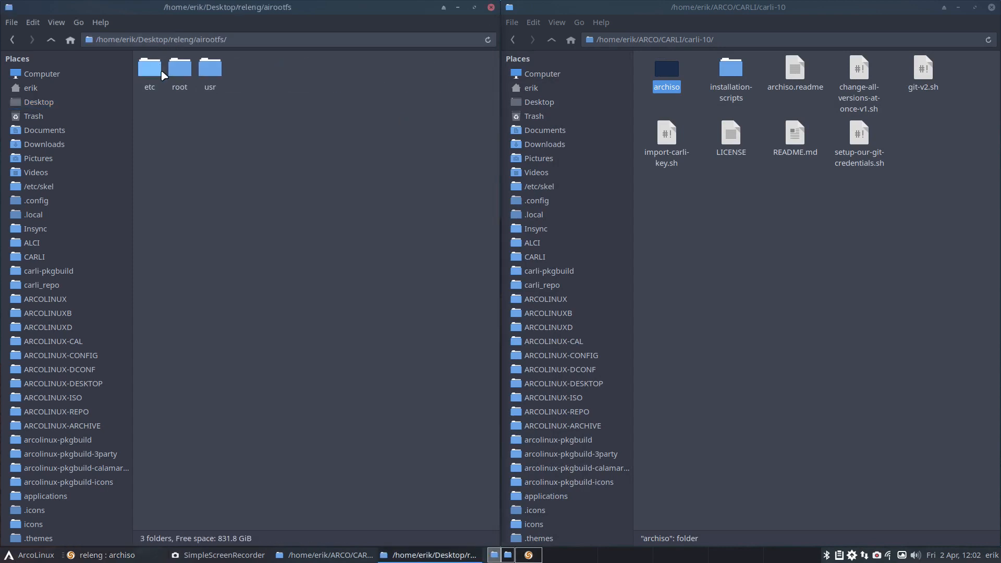
double_click(422, 67)
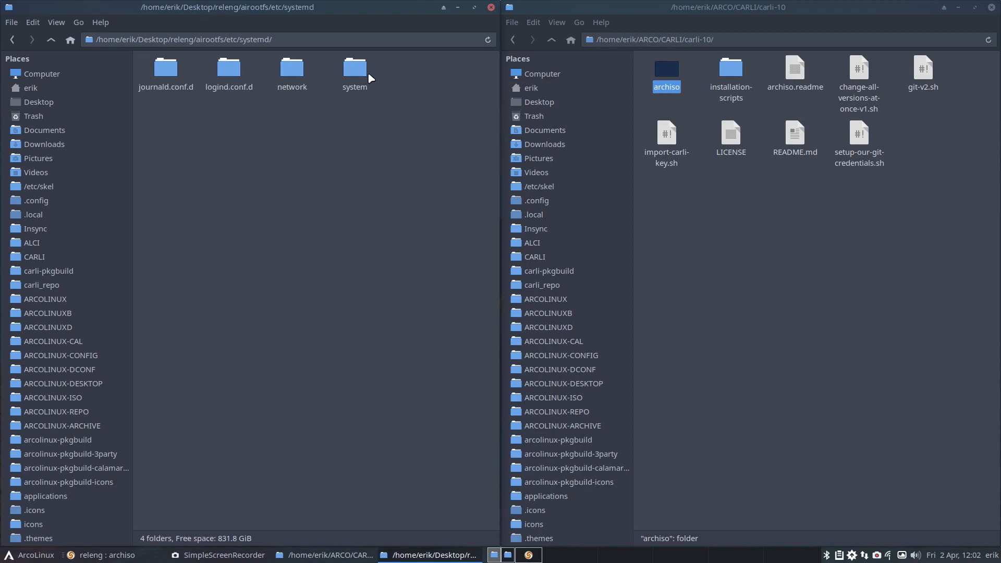
double_click(364, 73)
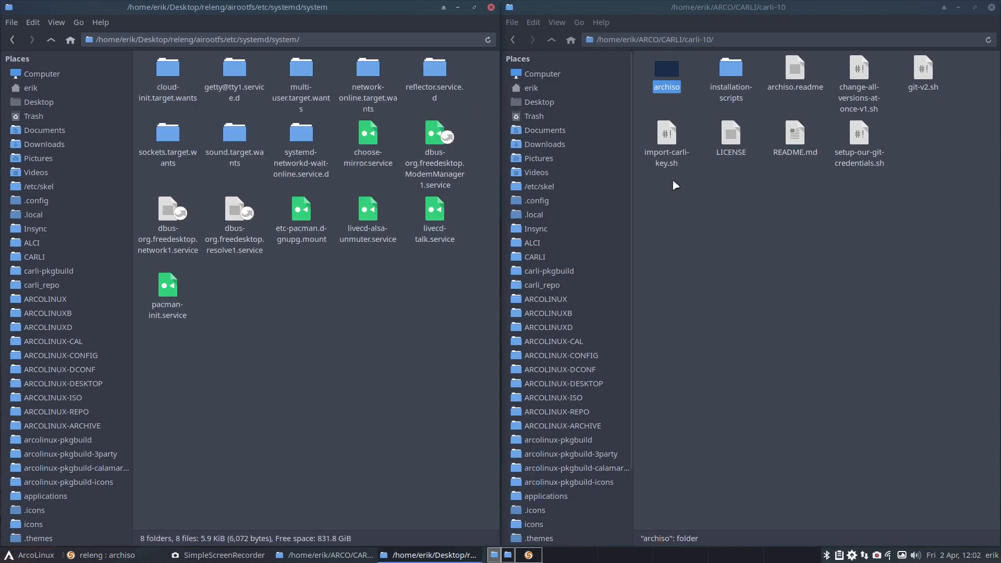
Step: Open carli-10/archiso/airootfs/etc/systemd/system in the second file manager window
click(679, 110)
double_click(666, 72)
double_click(665, 73)
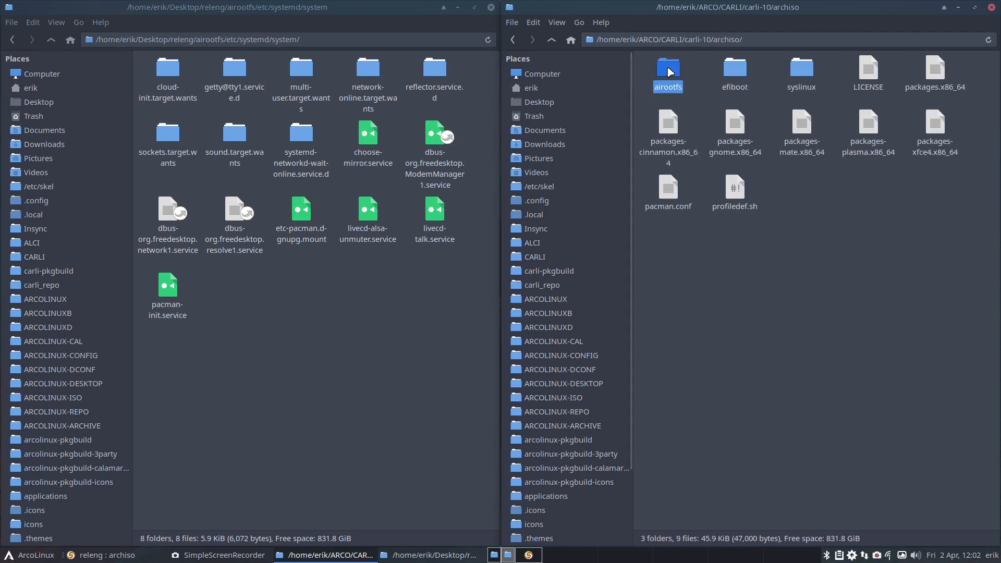
double_click(650, 67)
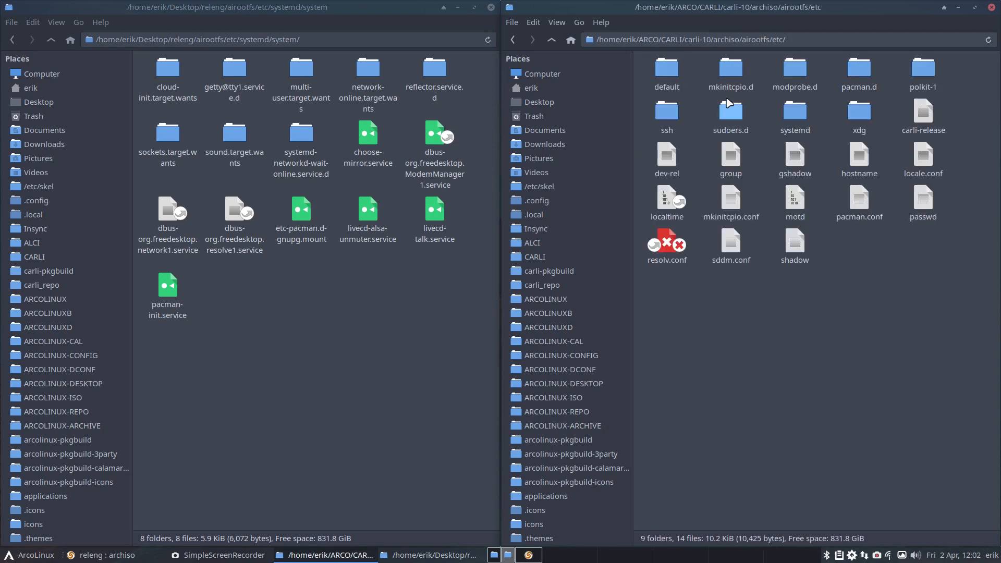
click(795, 113)
double_click(796, 114)
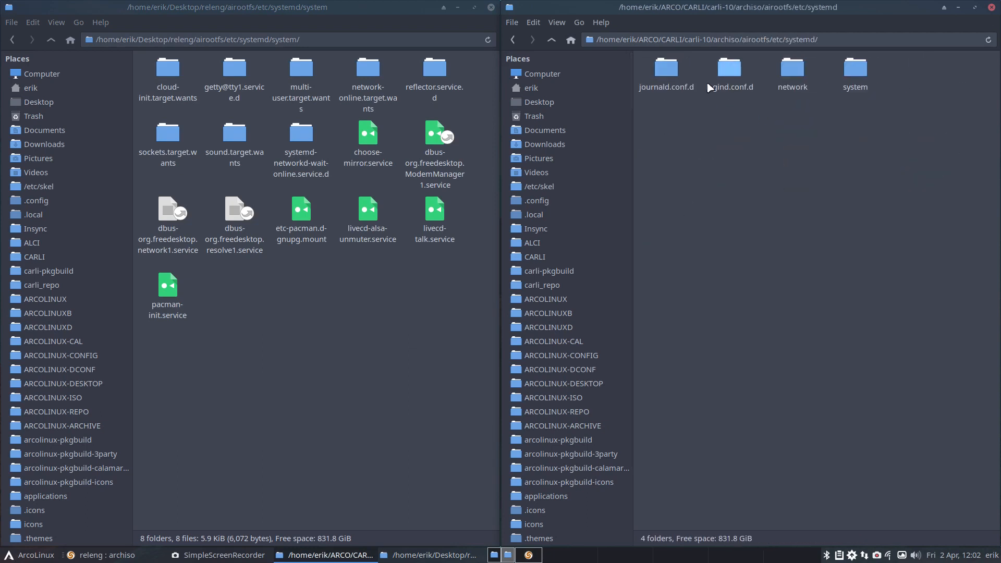
double_click(854, 69)
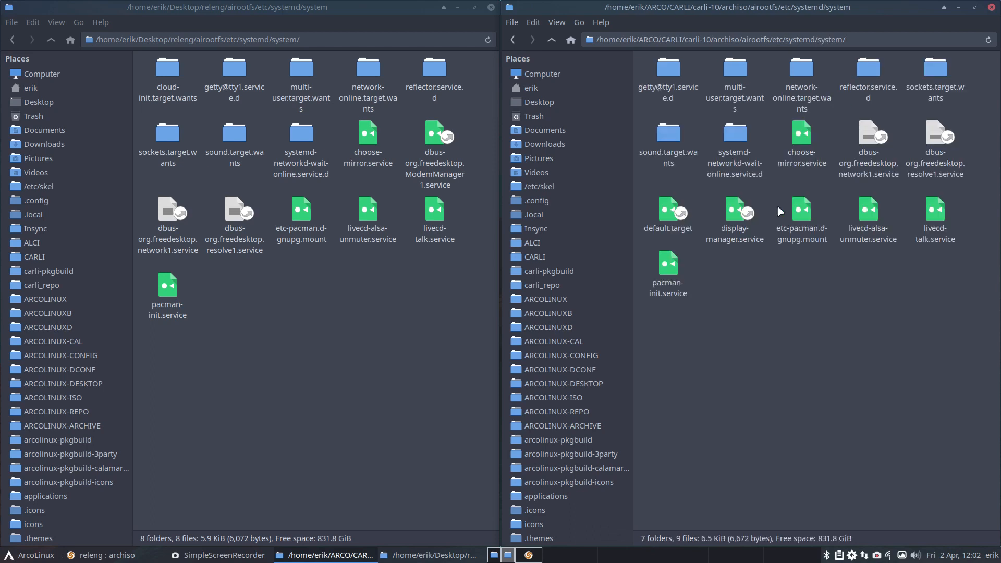
Step: Copy the cloud-init.target.wants folder from releng into archiso's systemd/system folder
click(167, 71)
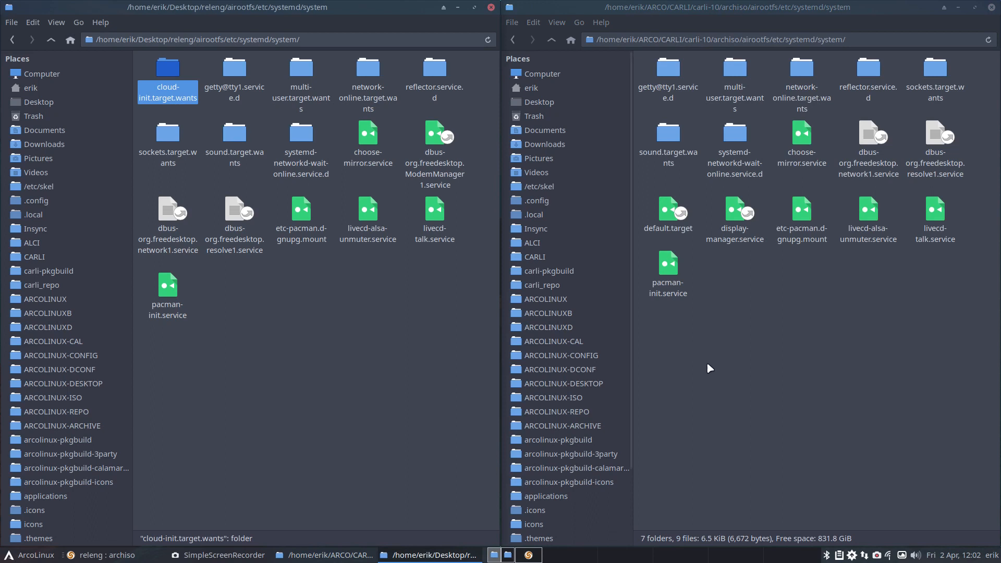
click(737, 352)
key(ctrl+v)
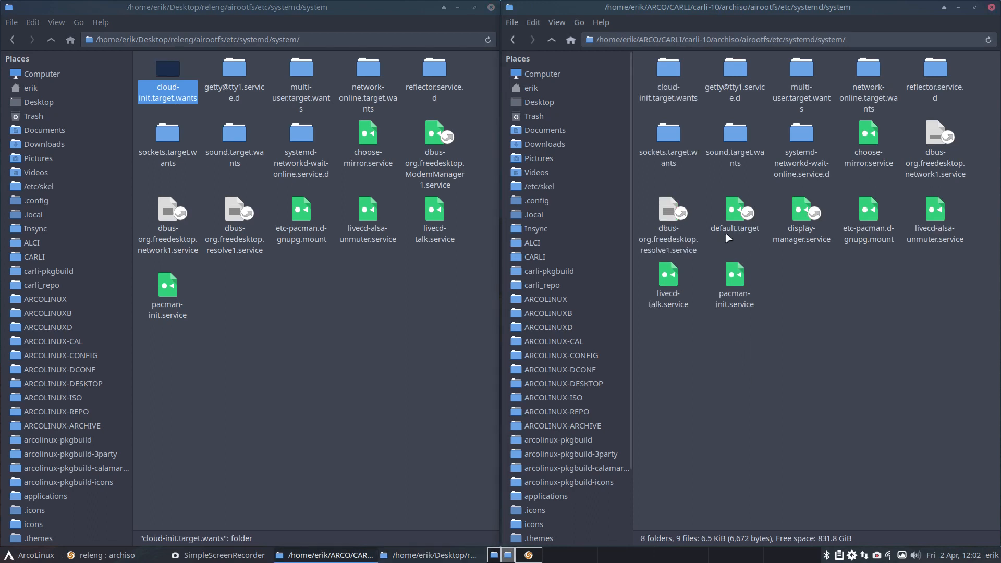
Step: Inspect the link target of cloud-config.service in archiso's cloud-init.target.wants folder, then return to the parent folder
click(679, 75)
double_click(679, 76)
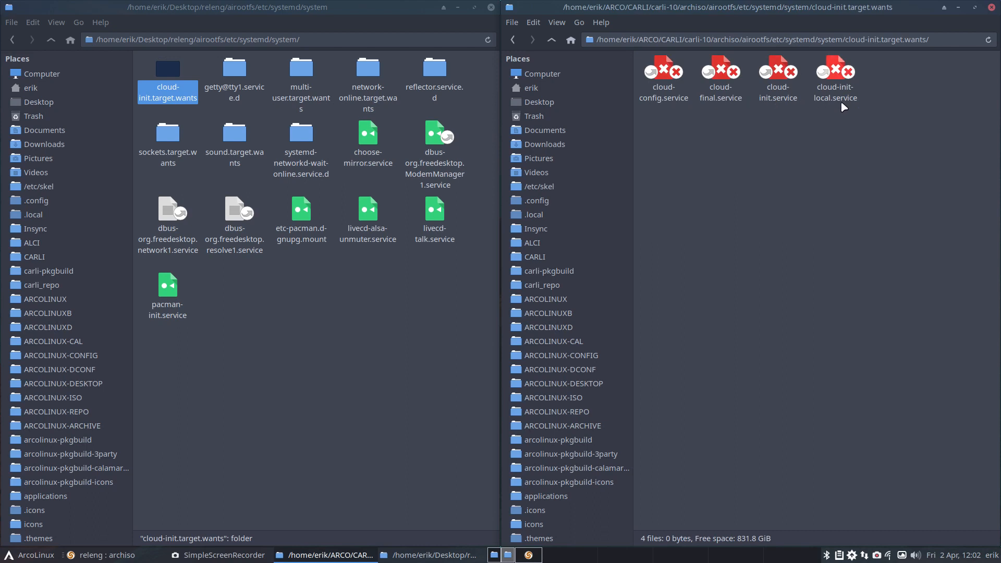
right_click(669, 99)
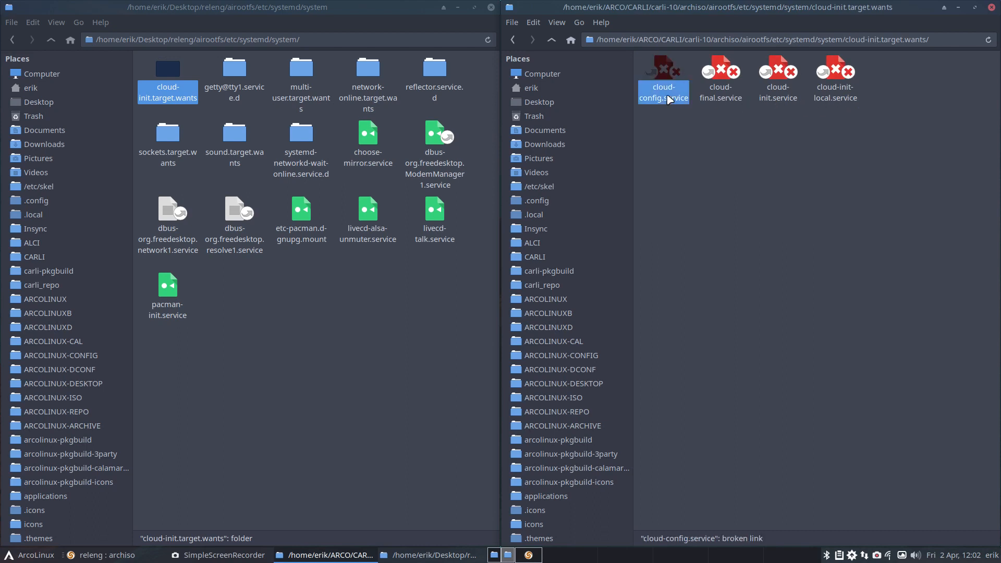
click(702, 398)
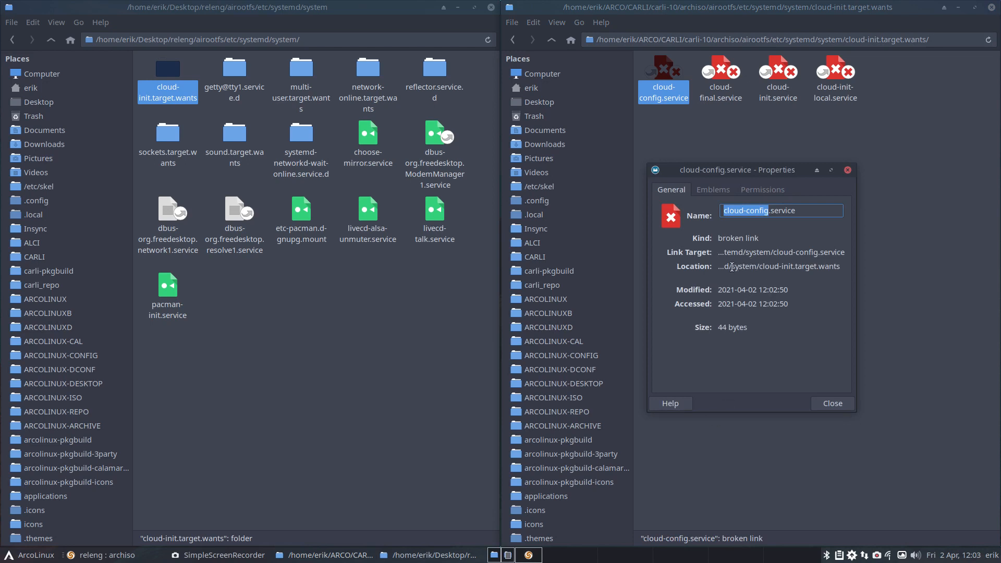
drag(731, 266, 718, 268)
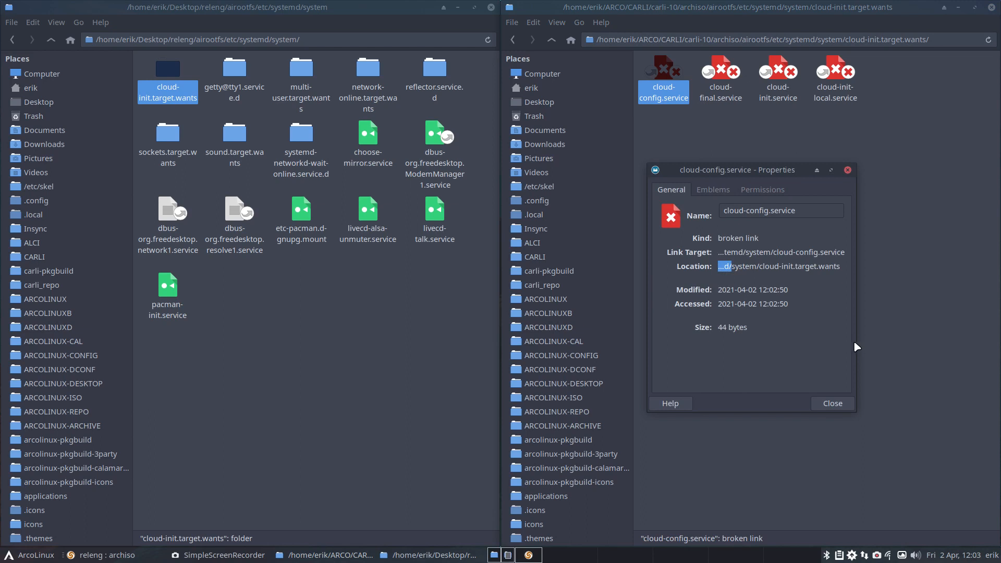
drag(855, 346, 1000, 347)
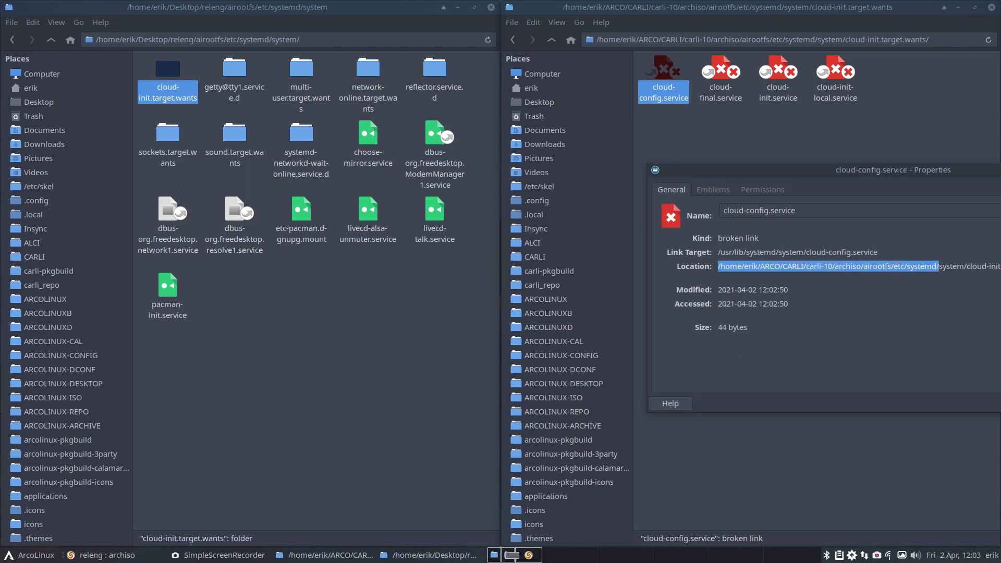
drag(876, 253, 728, 253)
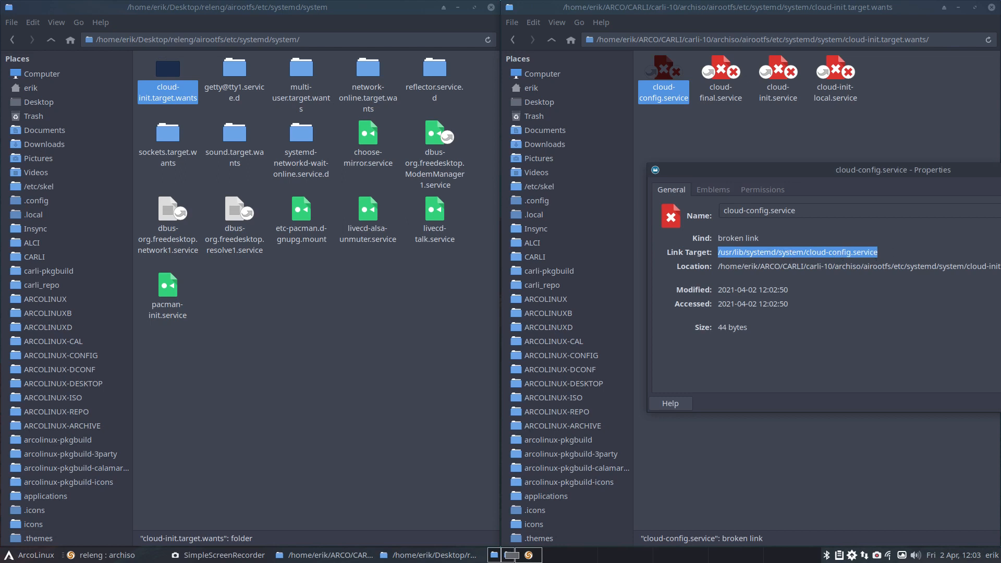
key(Escape)
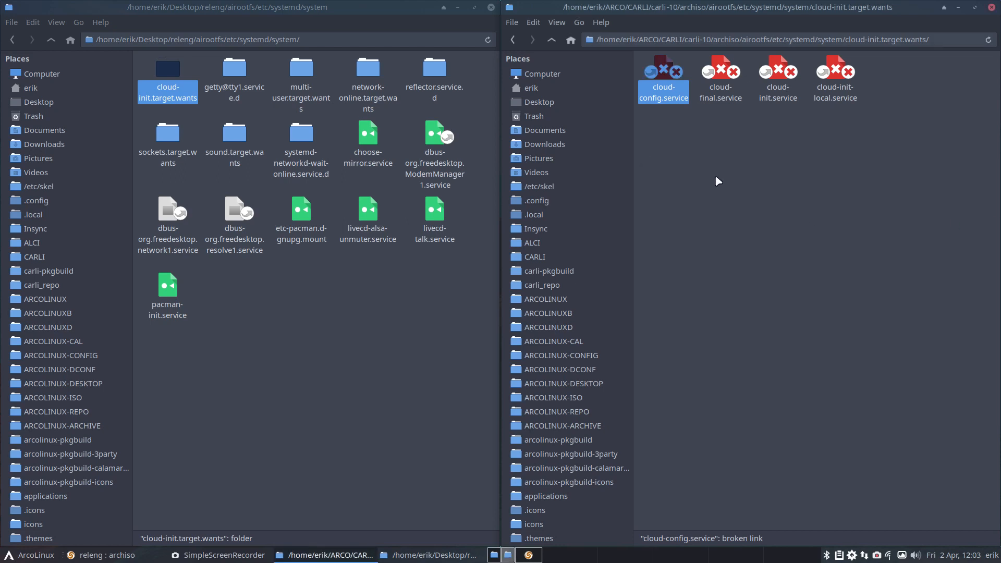
click(551, 40)
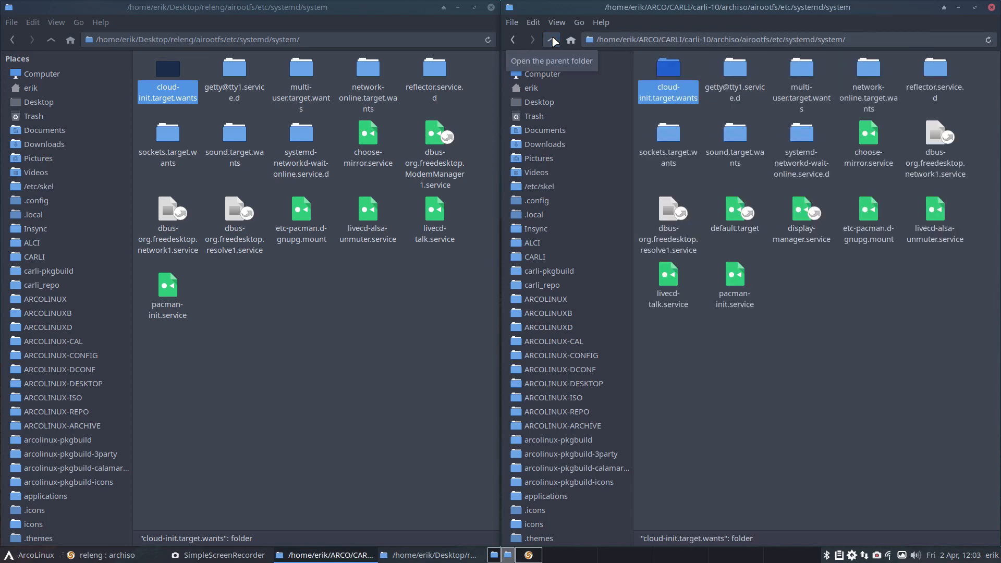
Step: Return to the Meld comparison of releng and archiso and refresh it
drag(1000, 7, 496, 3)
click(122, 24)
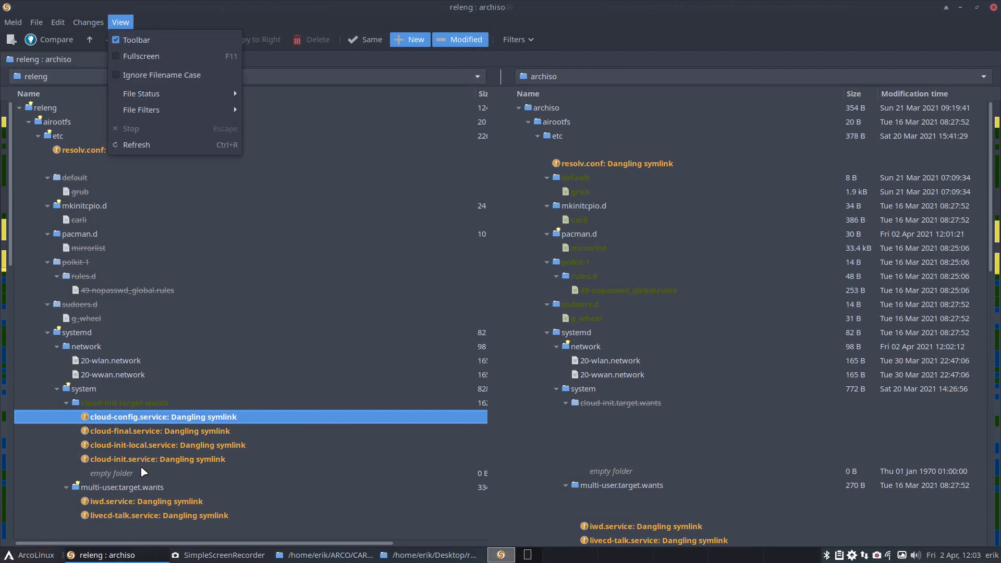
click(167, 150)
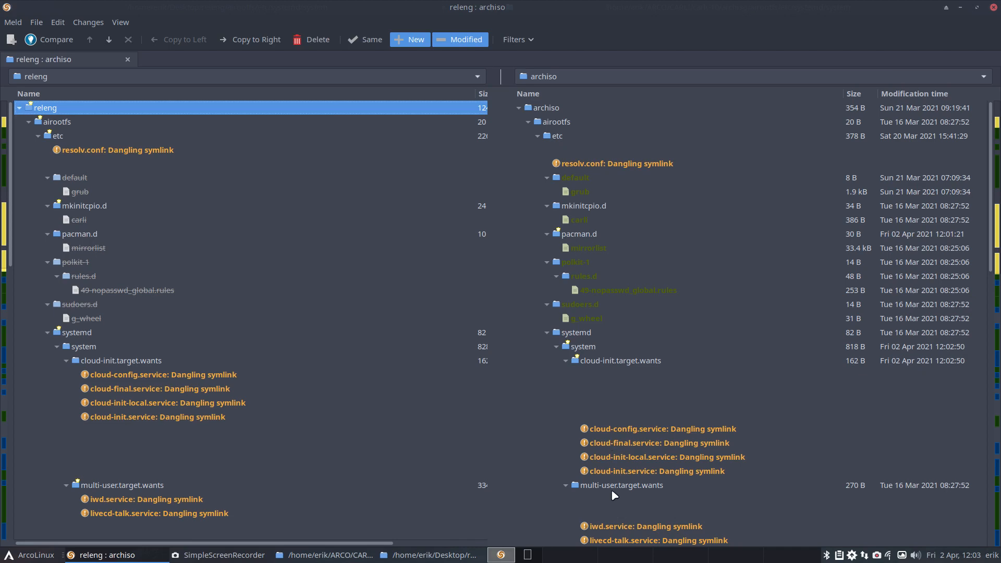
Step: Copy ModemManager.service from releng's multi-user.target.wants folder into the matching archiso folder
scroll(283, 442, down, 3)
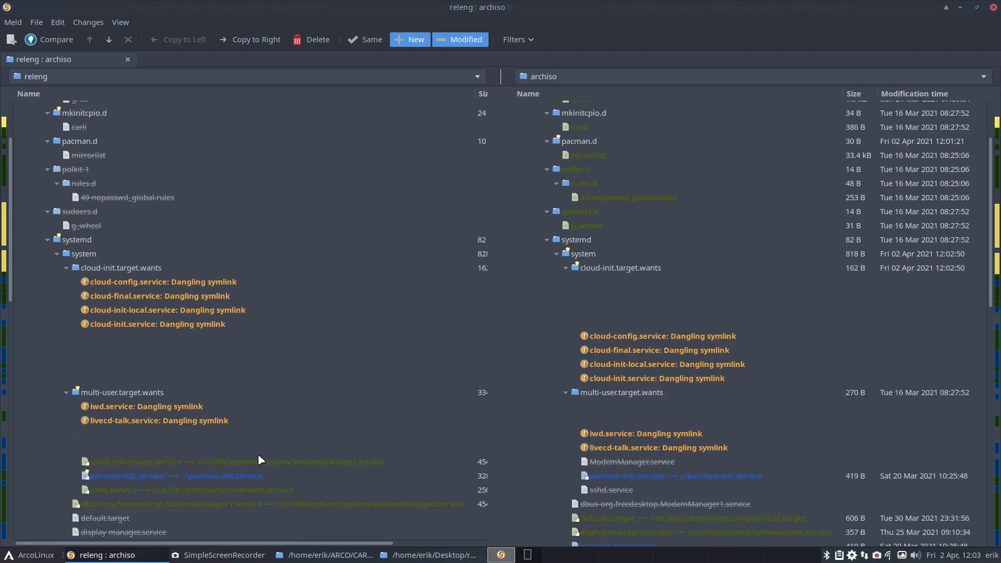
scroll(198, 420, down, 3)
click(165, 377)
click(173, 369)
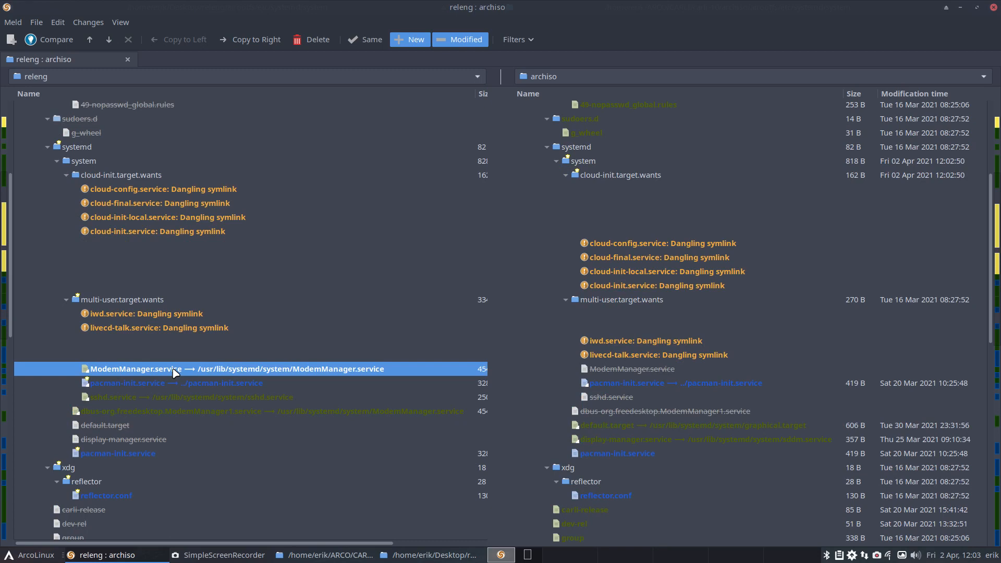
right_click(219, 371)
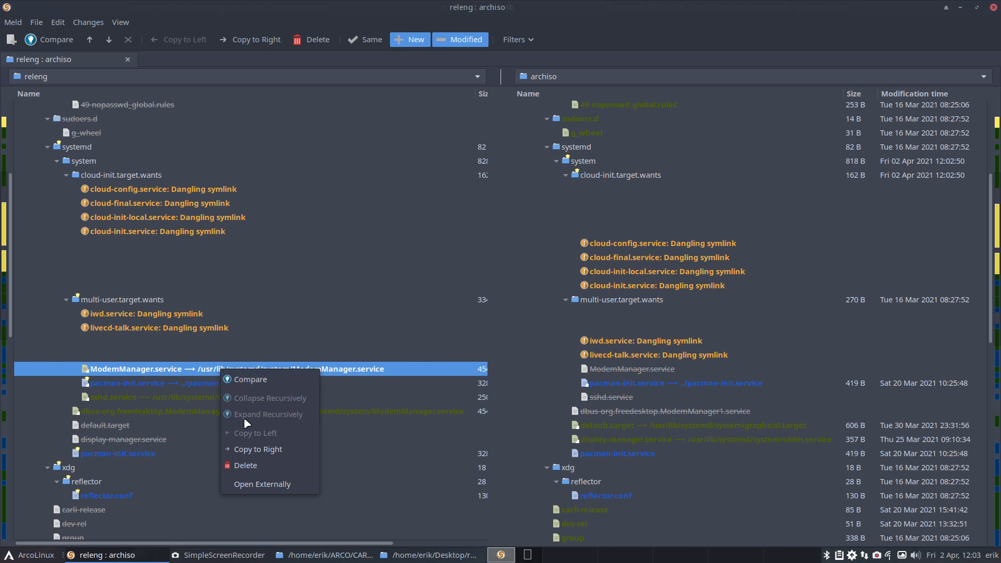
click(258, 449)
Step: Compare the two versions of pacman-init.service in multi-user.target.wants, then close the file comparison
click(223, 383)
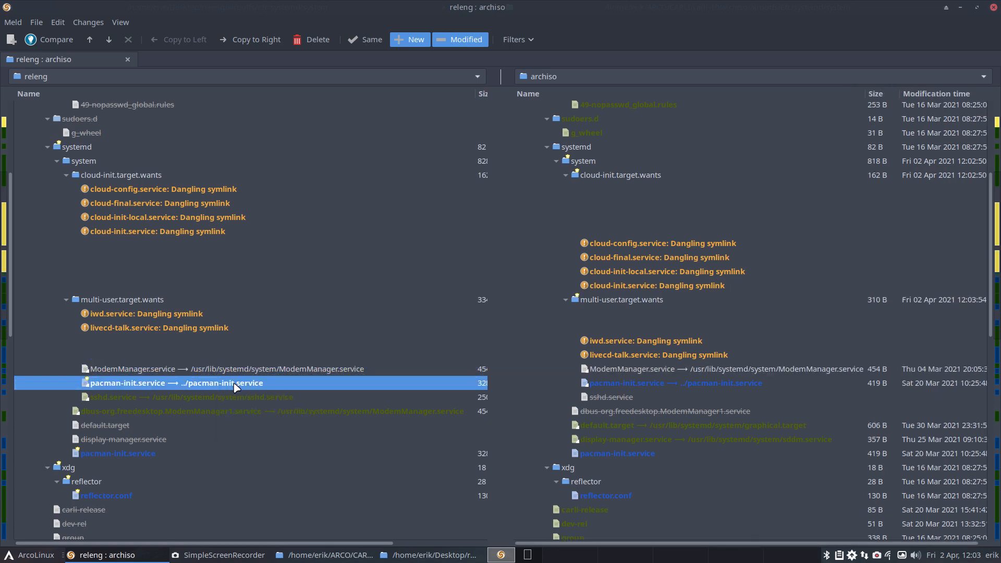
double_click(234, 383)
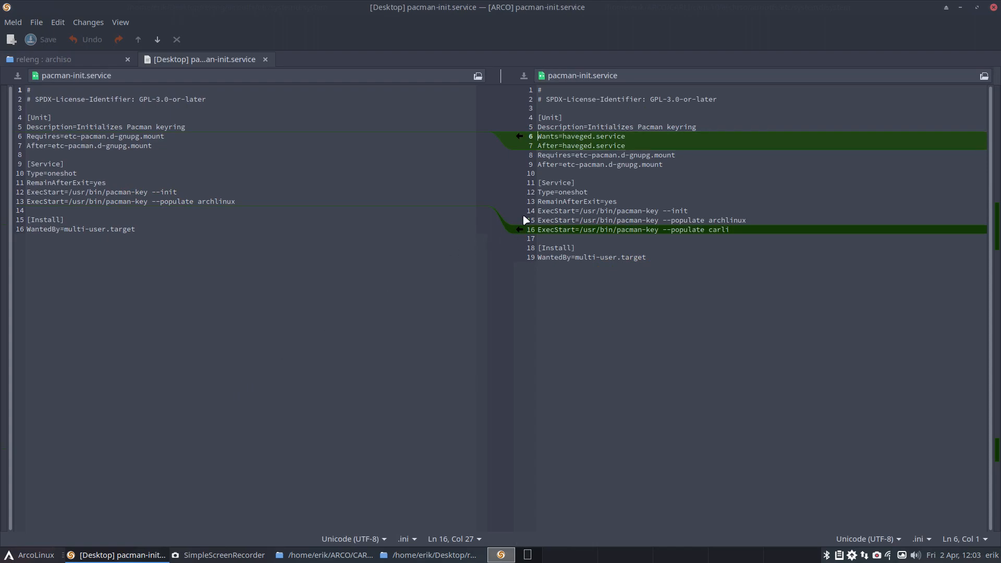
click(265, 59)
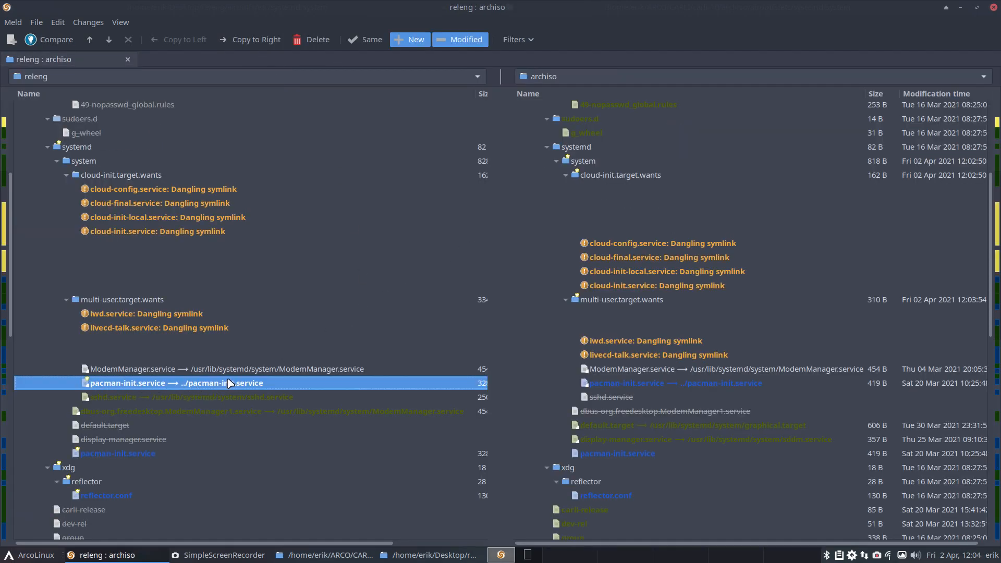
Step: Copy sshd.service in multi-user.target.wants and dbus-org.freedesktop.ModemManager1.service in systemd/system from releng to archiso
click(209, 399)
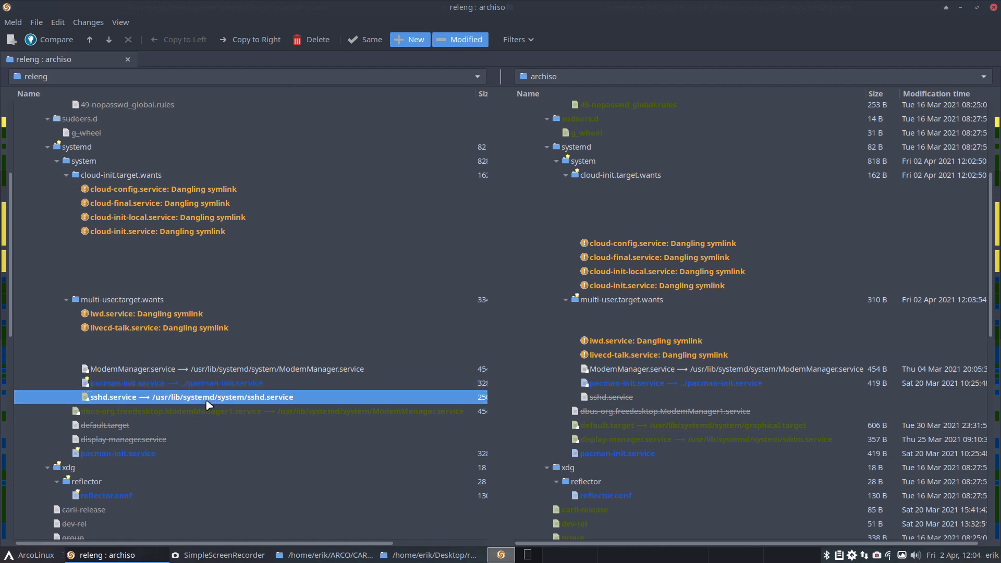
right_click(267, 399)
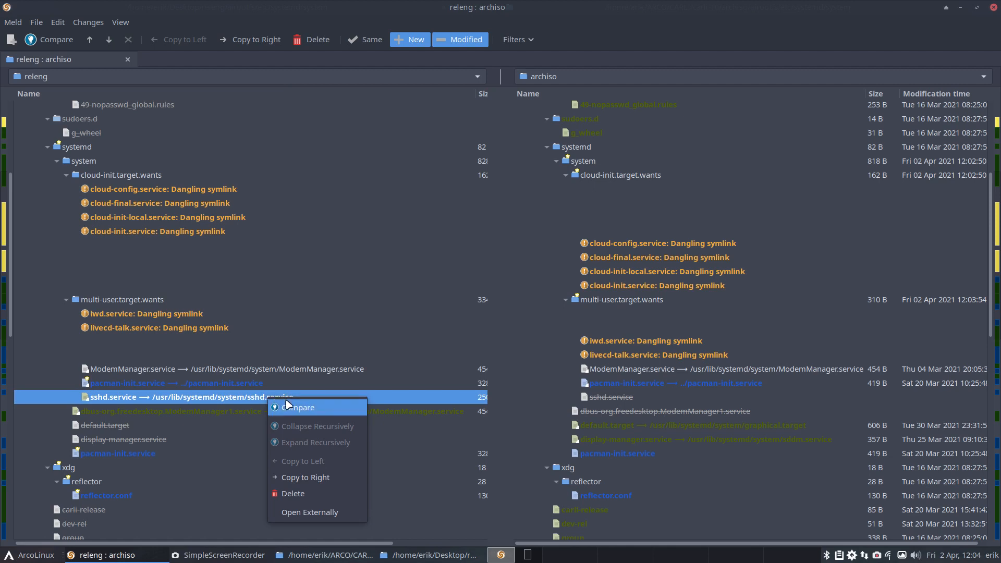
click(321, 478)
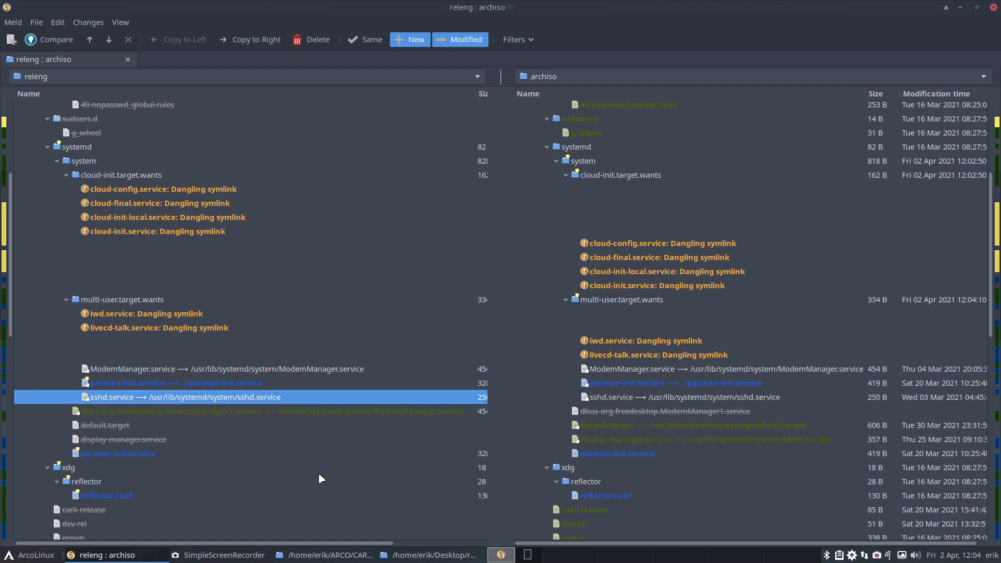
click(272, 413)
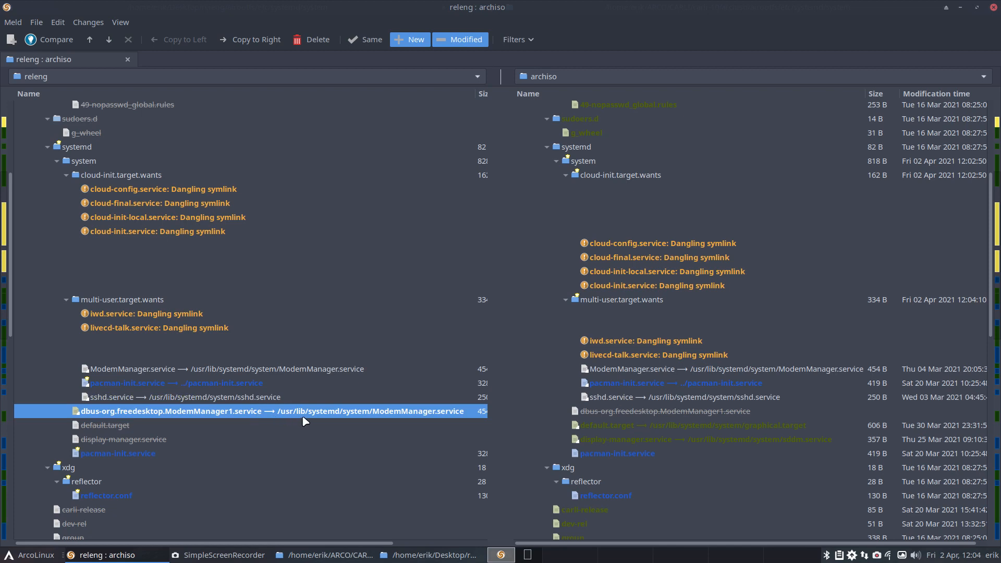
right_click(314, 416)
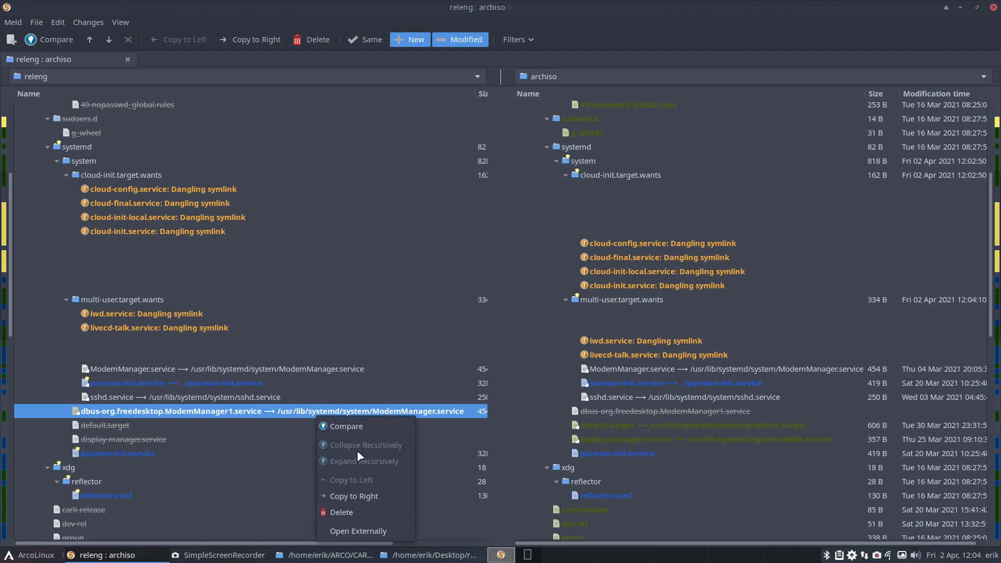
click(354, 496)
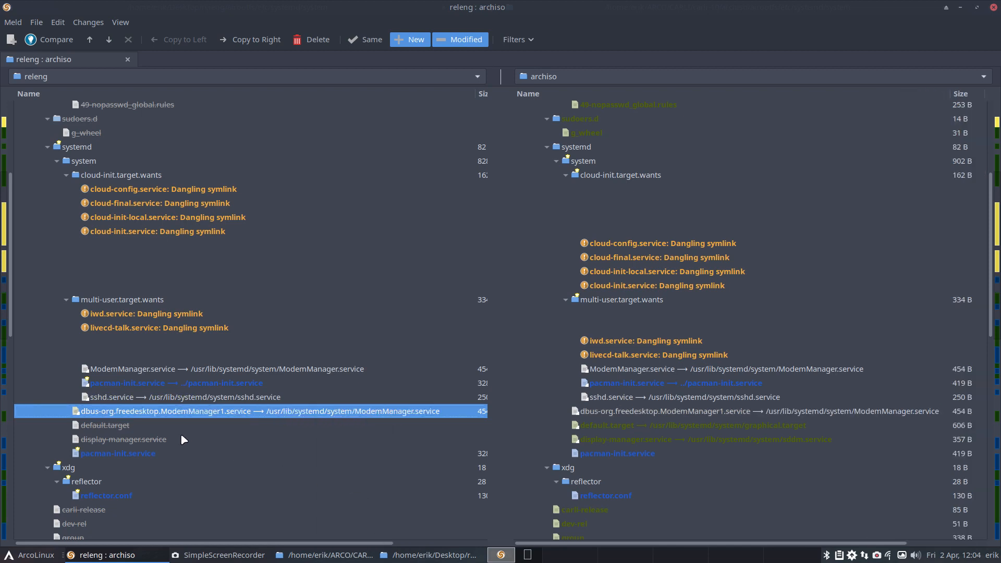
Step: Check the link targets of archiso's default.target and display-manager.service entries
click(594, 428)
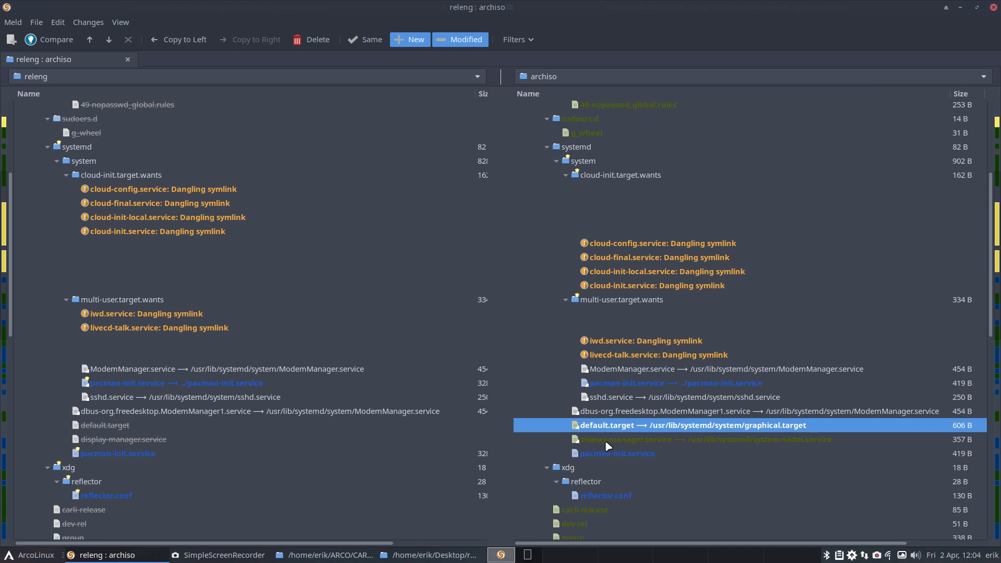
click(608, 440)
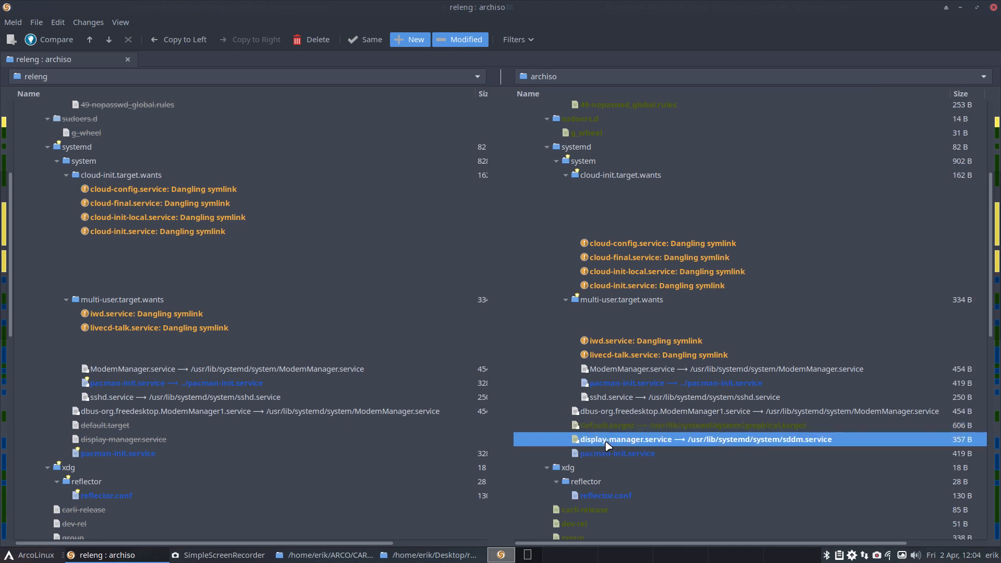
click(632, 426)
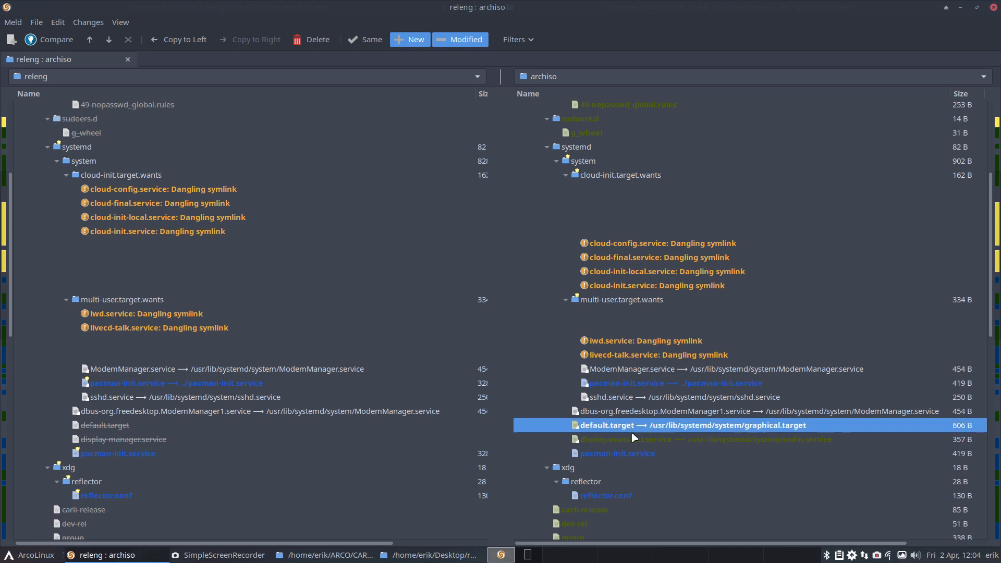
click(640, 441)
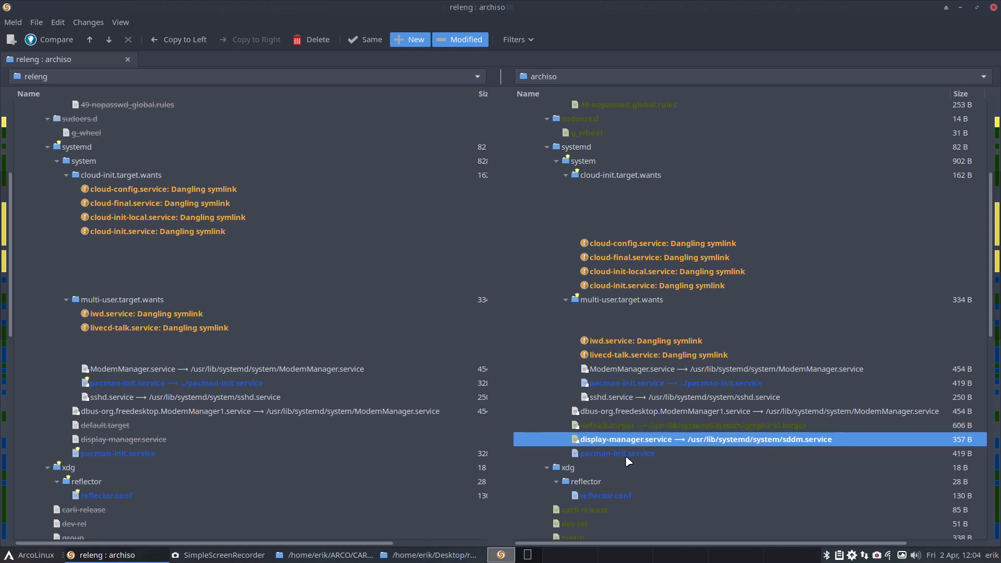
Step: Remove the Wants=haveged.service and After=haveged.service lines from archiso's systemd/system/pacman-init.service, save it, and close the comparison
click(626, 457)
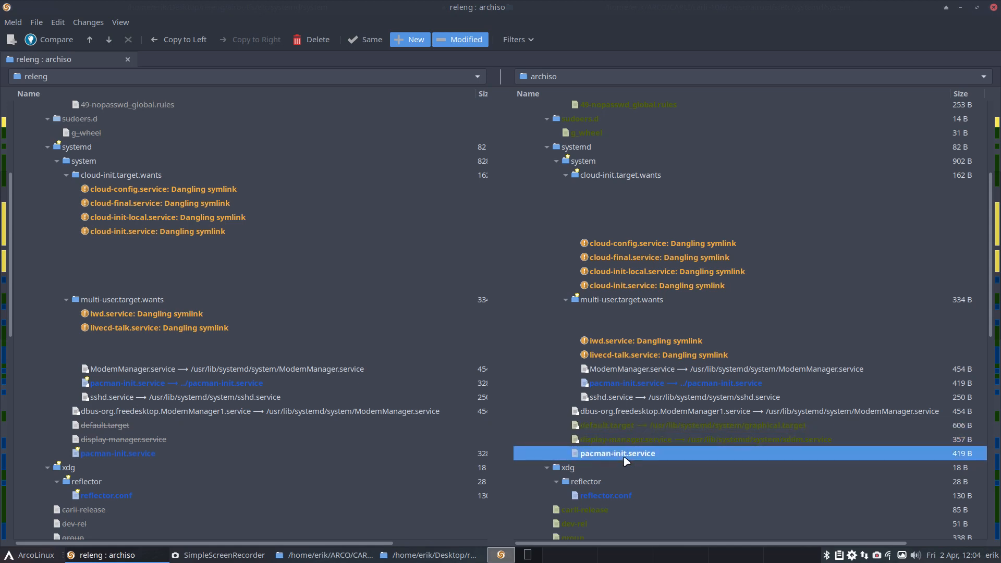
double_click(626, 457)
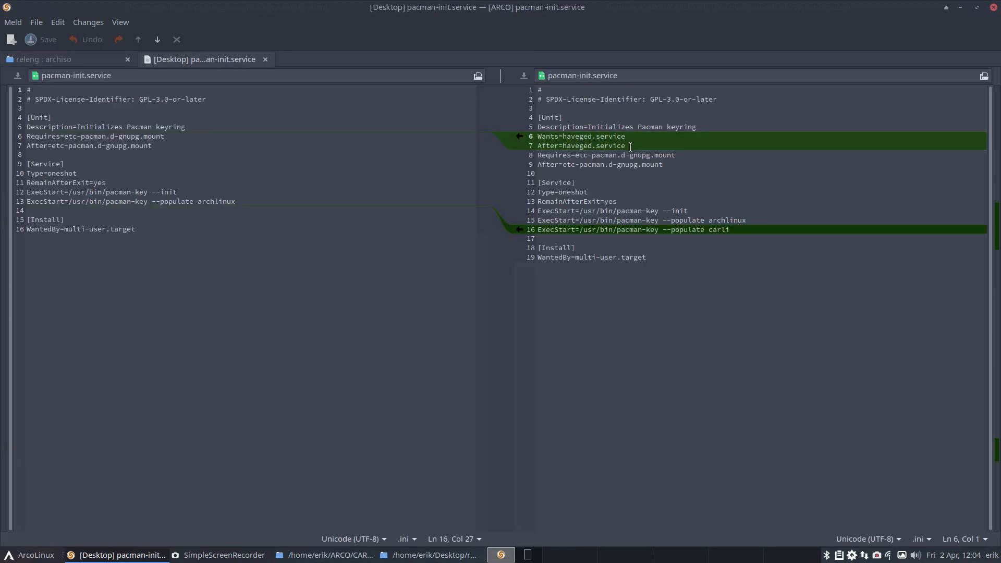
drag(628, 146, 509, 139)
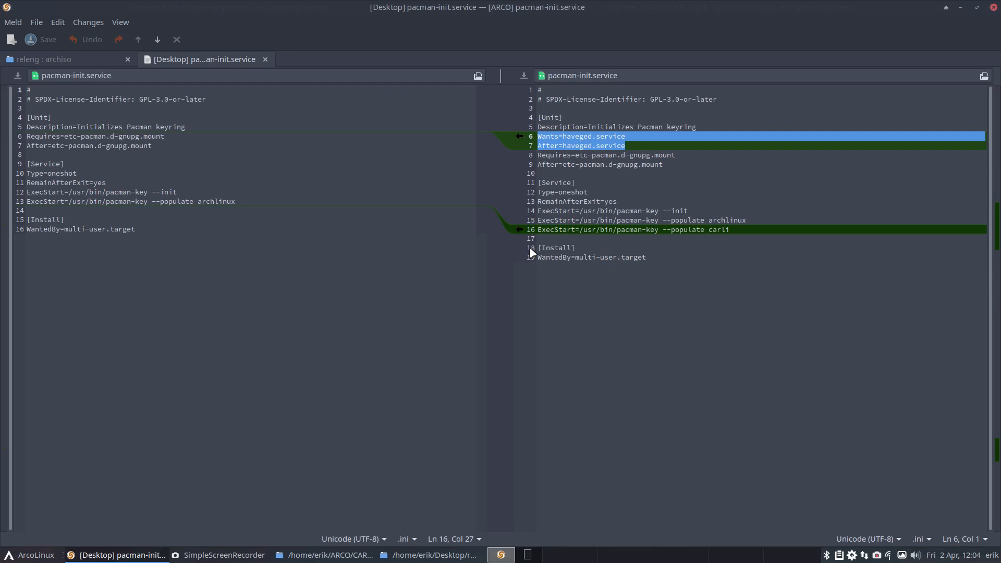
key(Delete)
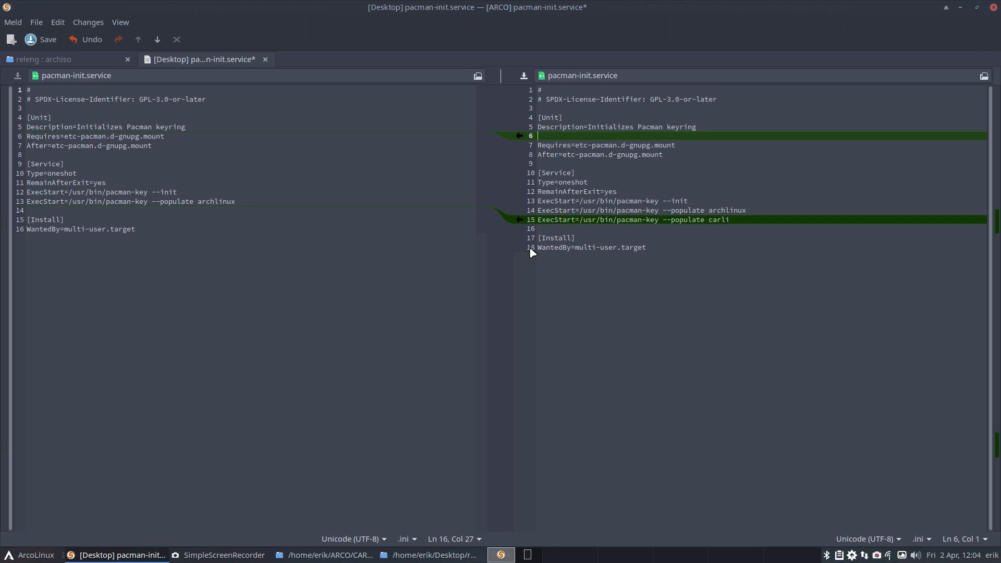
key(Delete)
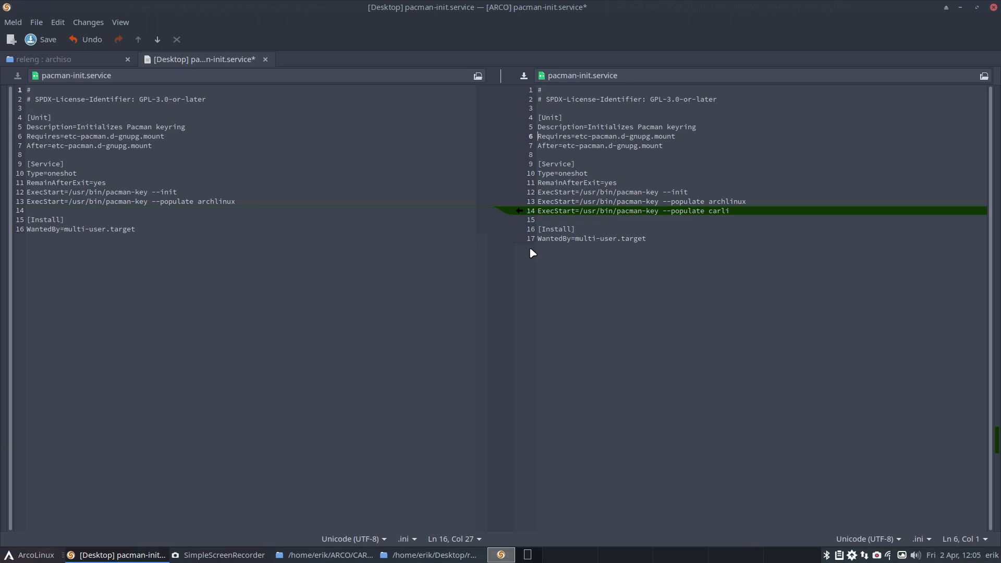
key(ctrl+s)
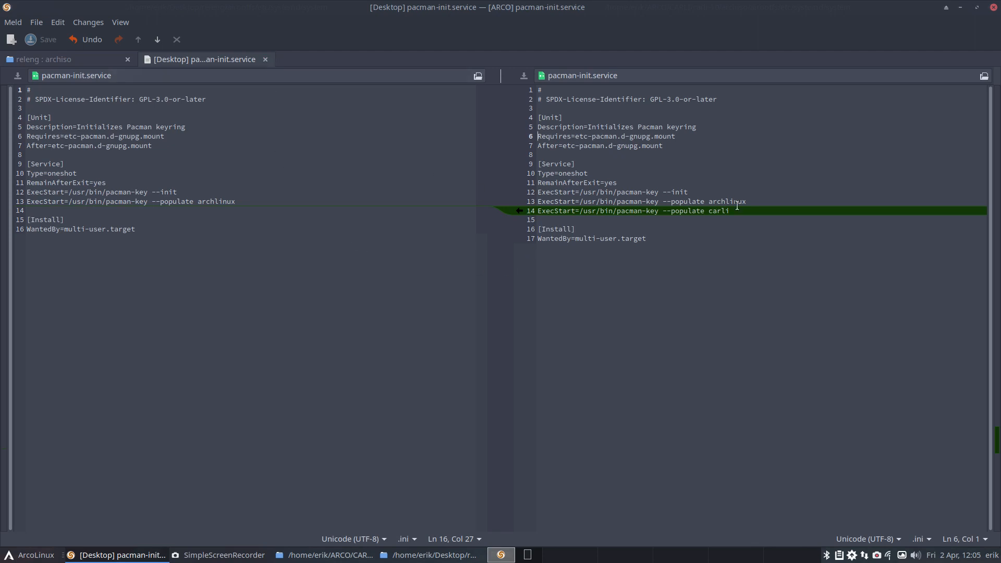
drag(730, 210, 486, 205)
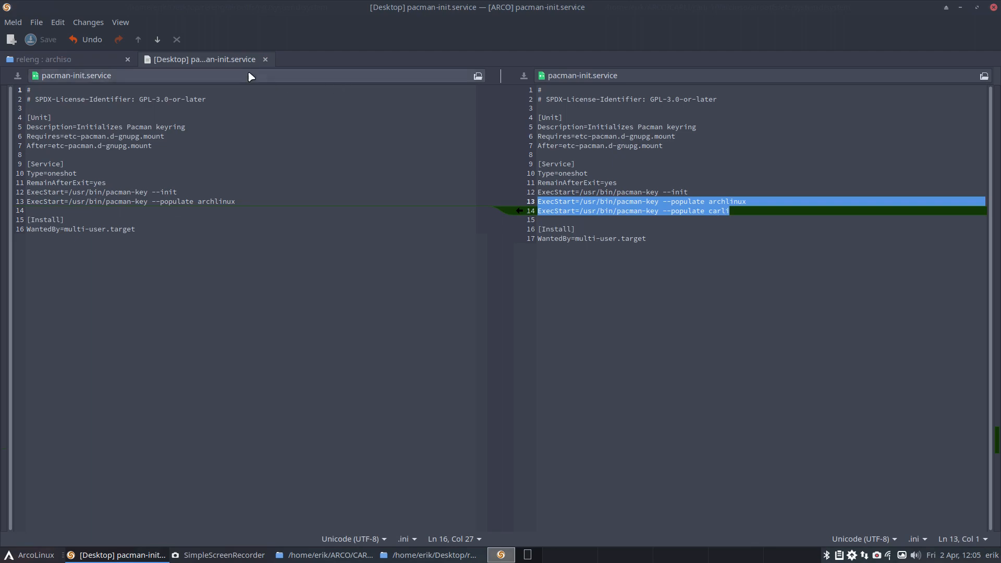
click(265, 59)
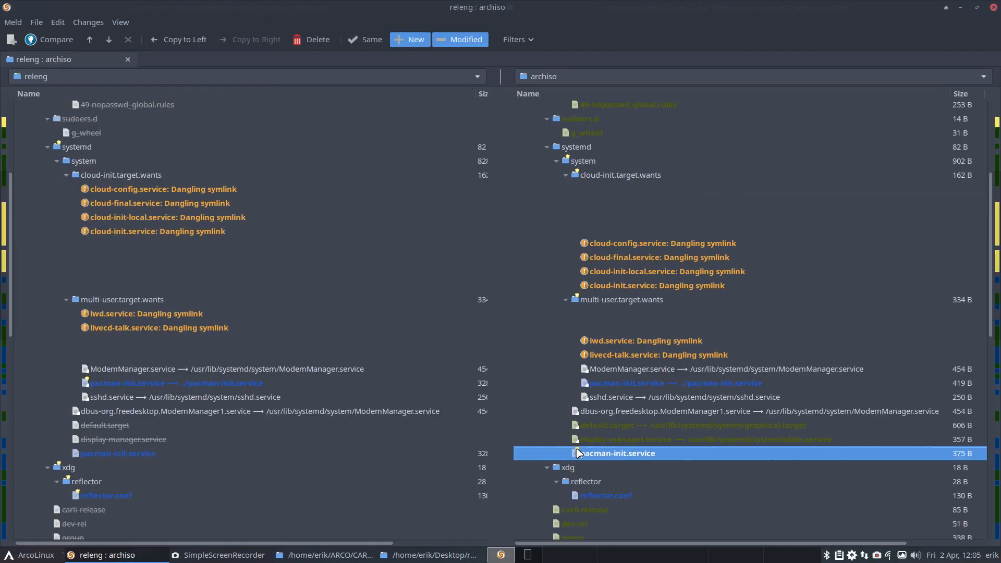
Step: Merge releng's --latest 20 line into archiso's reflector.conf and save the file while closing its comparison
scroll(580, 475, down, 4)
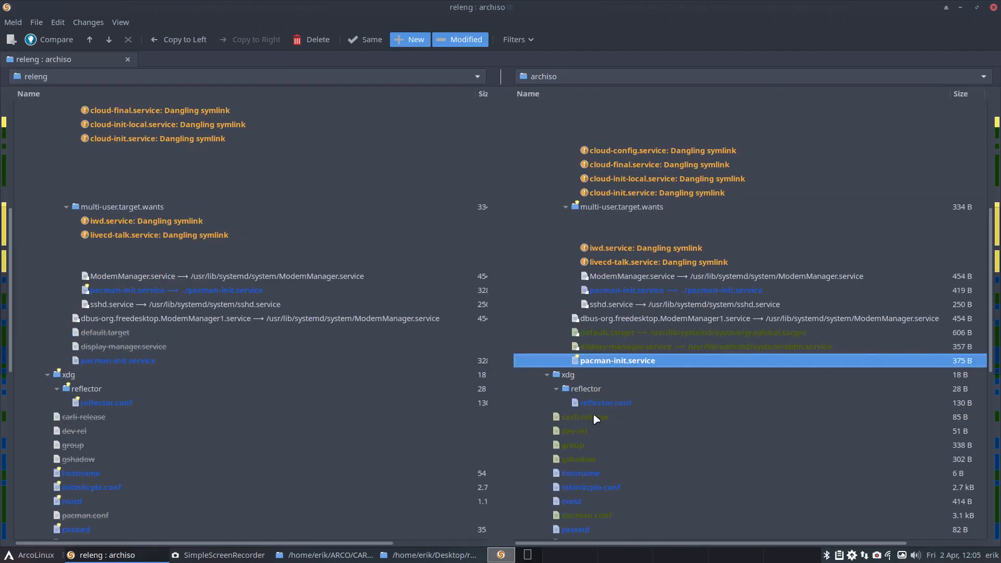
double_click(593, 412)
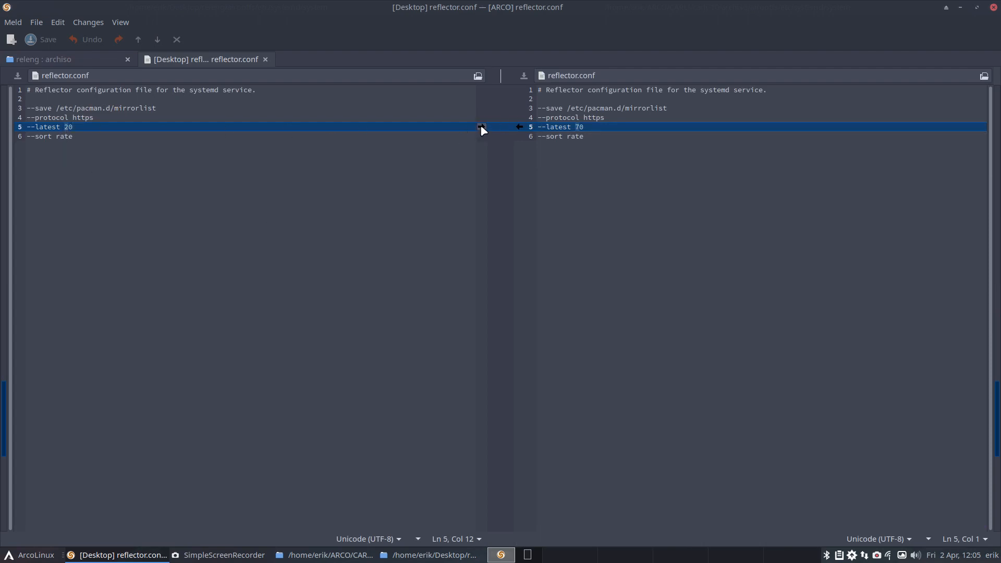
click(480, 126)
click(265, 59)
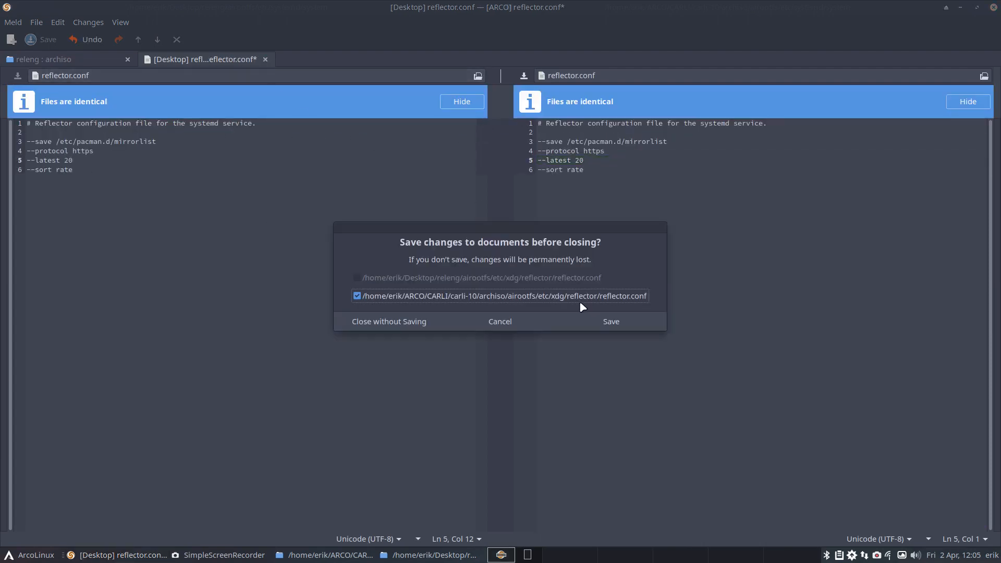
click(594, 320)
Step: Review the carli-release, dev-rel, group and gshadow entries in archiso's etc folder
scroll(488, 361, down, 3)
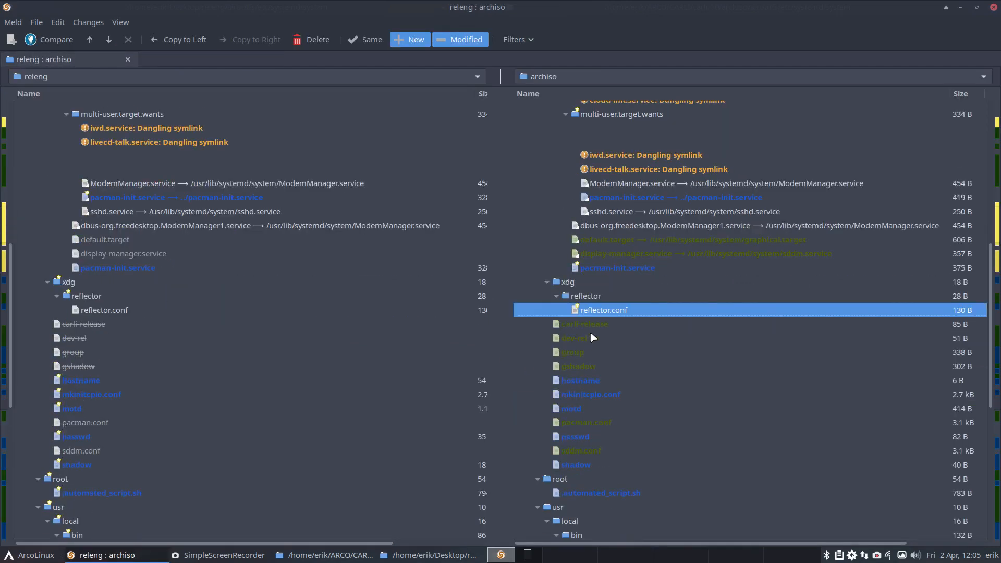
click(594, 326)
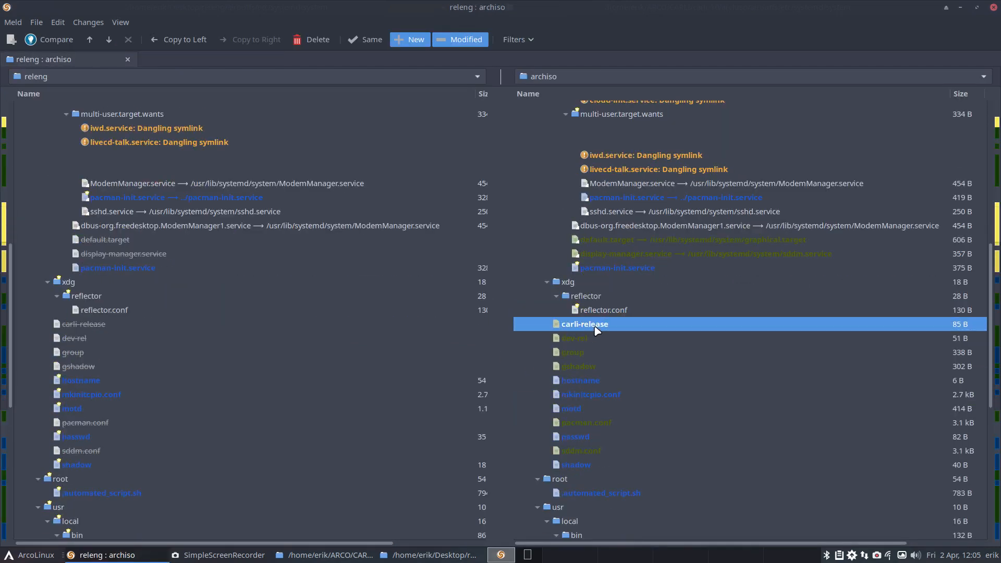
click(591, 339)
click(587, 354)
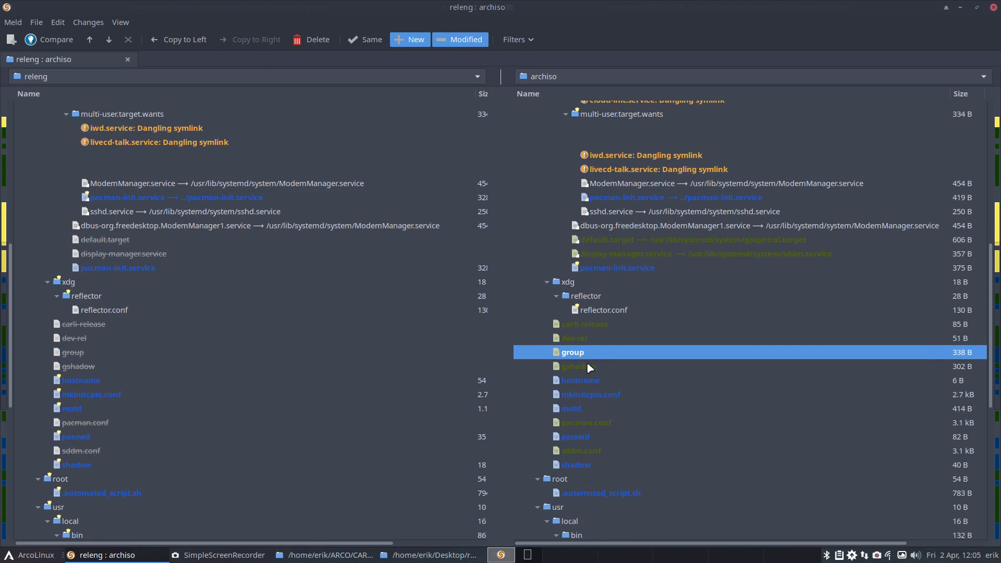
click(589, 368)
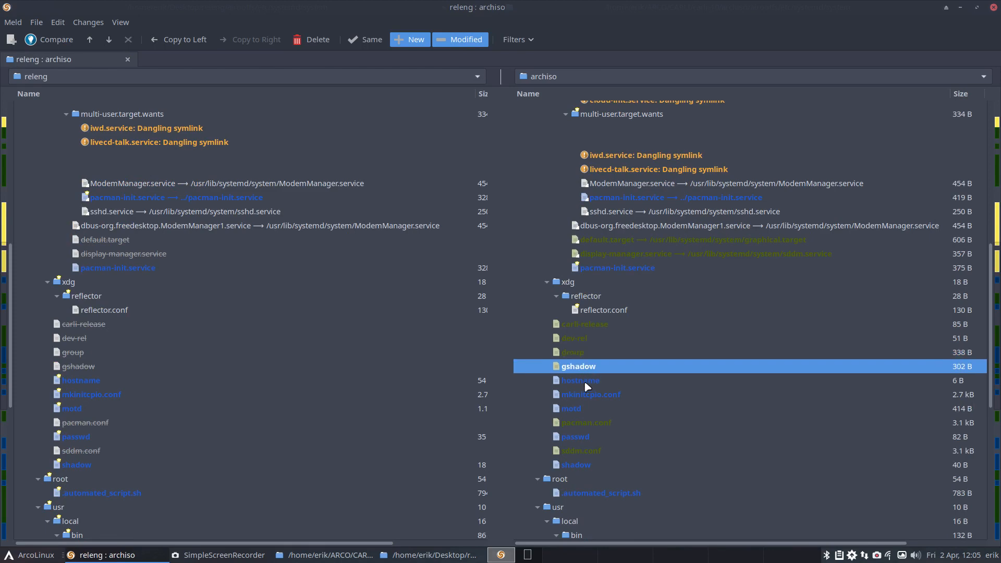
Step: Open the side-by-side comparison of the hostname file in the etc folder
click(585, 383)
scroll(584, 383, down, 5)
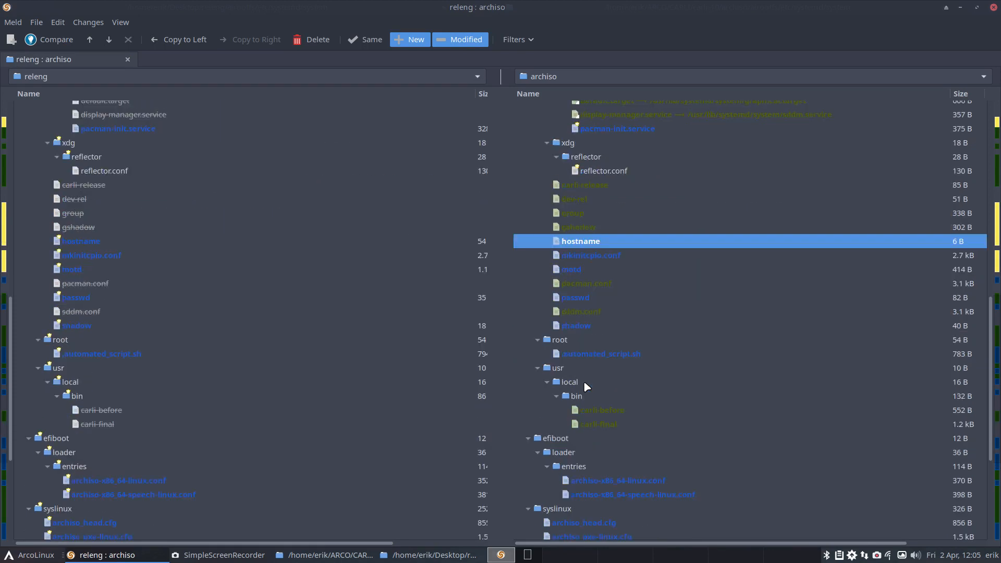
double_click(582, 243)
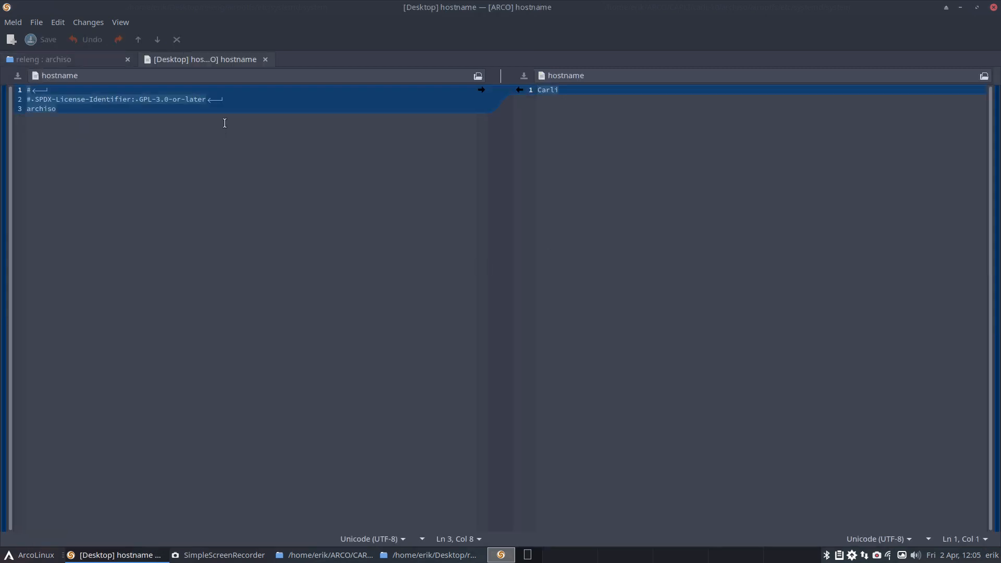
Step: Merge releng's gzip comment into archiso's mkinitcpio.conf, remove the extra #COMPRESSION="zstd" line at line 60, and save the file
click(266, 60)
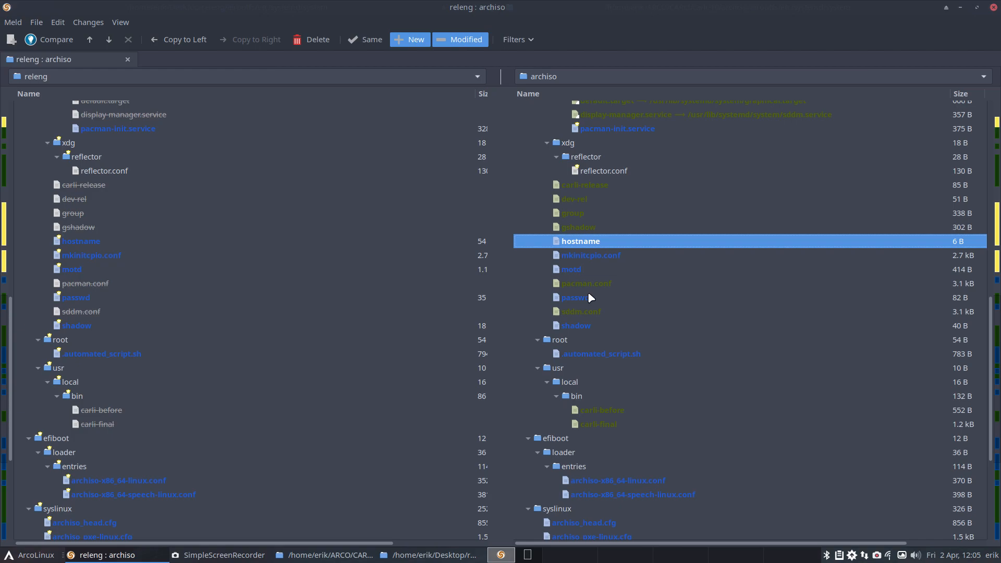
double_click(601, 257)
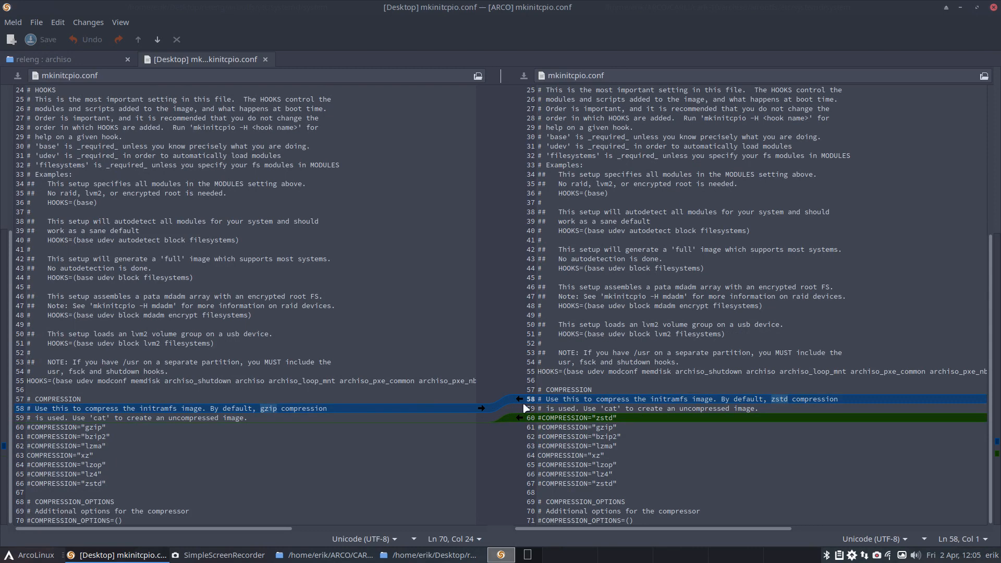
click(481, 408)
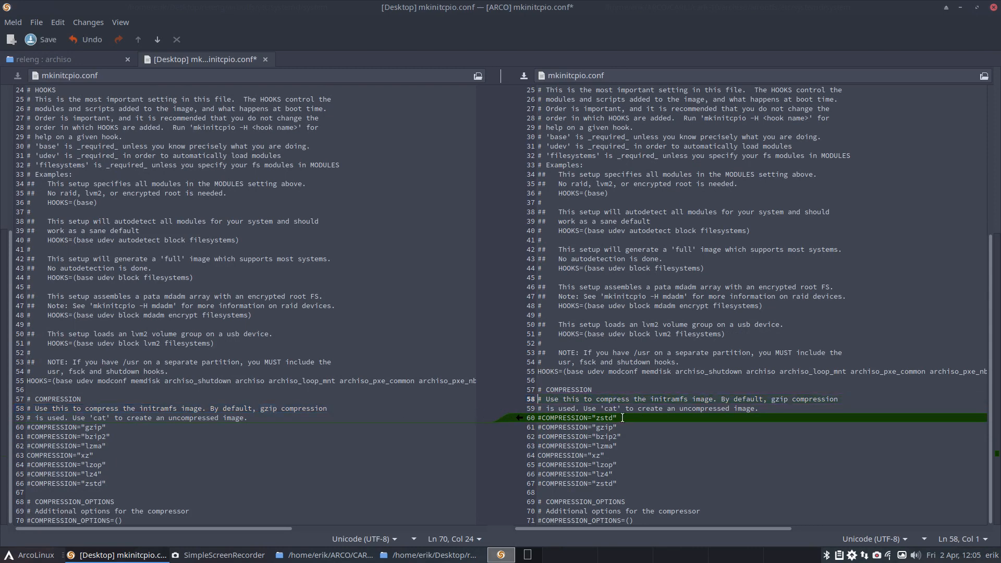
drag(621, 417, 527, 415)
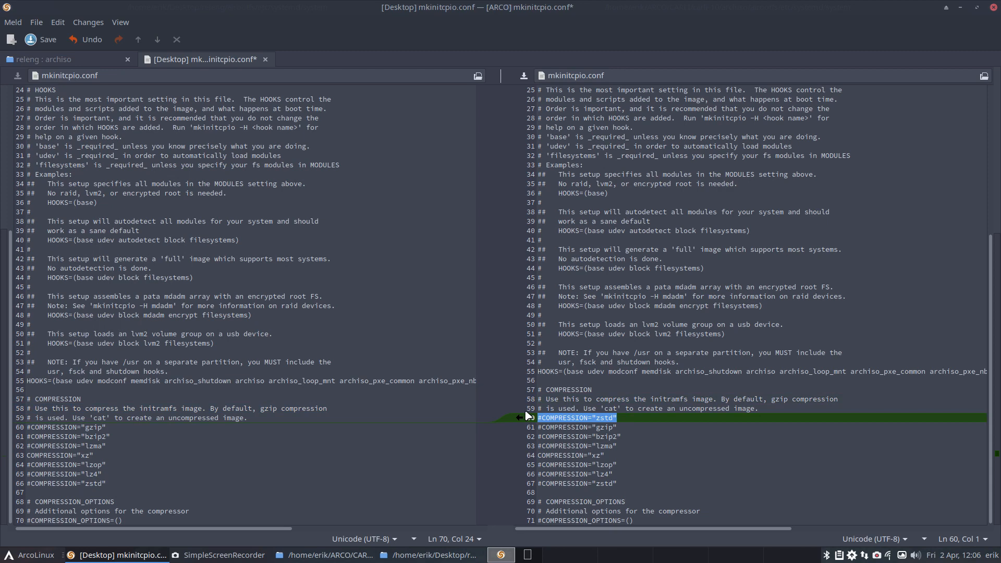
key(BackSpace)
key(BackSpace)
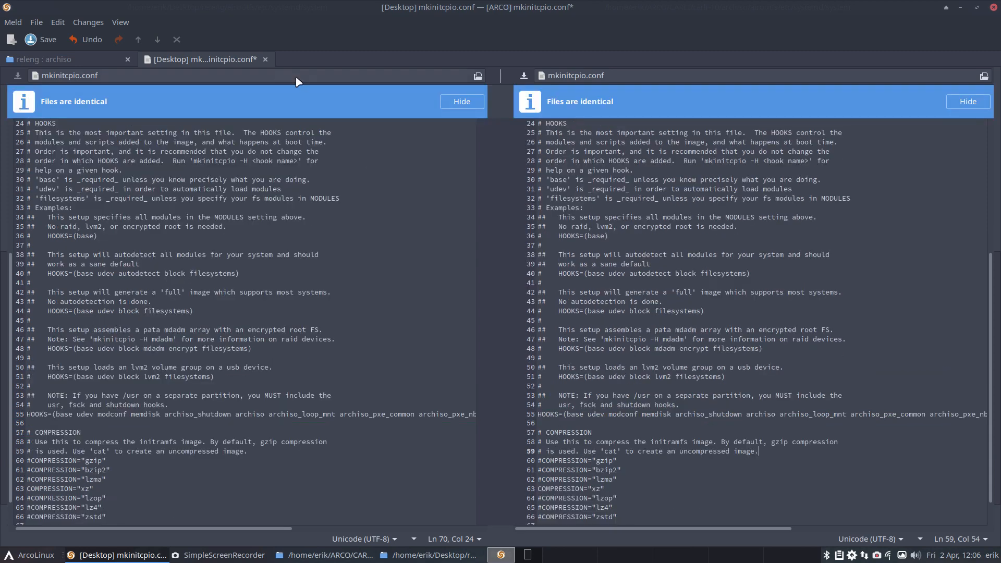
click(265, 59)
click(573, 321)
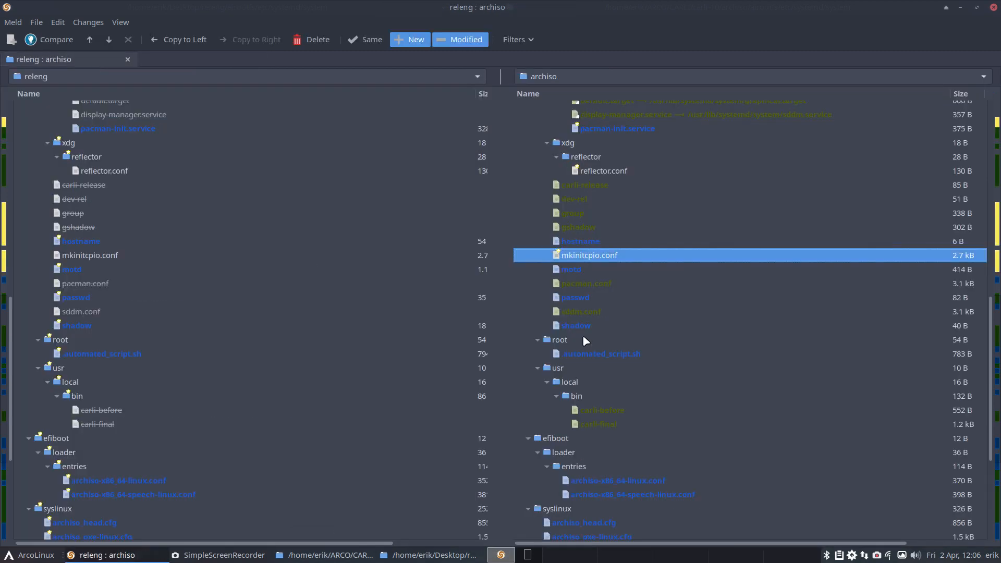
Step: Replace the text of archiso's etc/motd with releng's version and save the file while closing its comparison
click(577, 271)
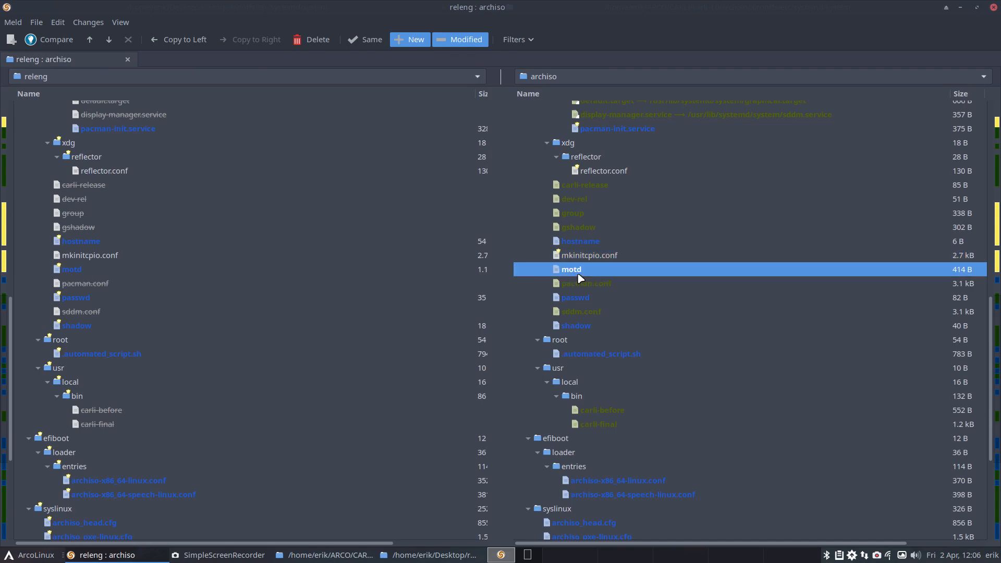
double_click(580, 276)
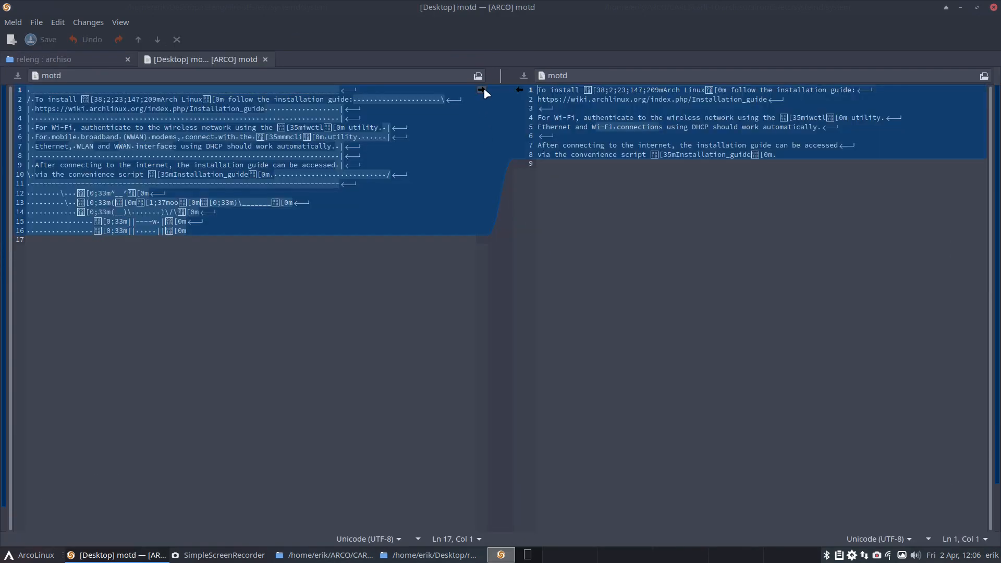
click(482, 90)
click(265, 60)
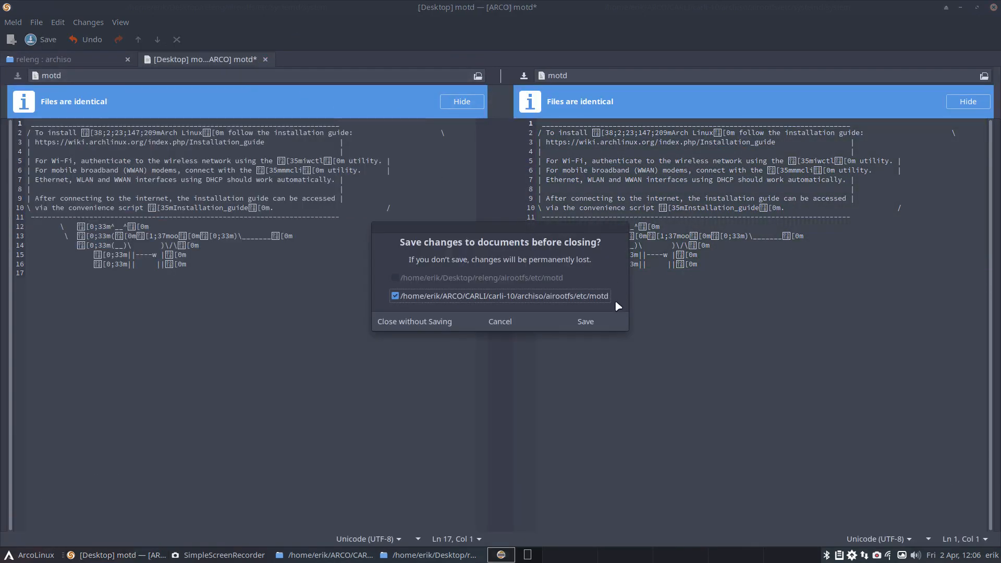
click(599, 321)
Step: Review archiso's pacman.conf and sddm.conf entries and compare the passwd and shadow files with releng's versions
click(587, 288)
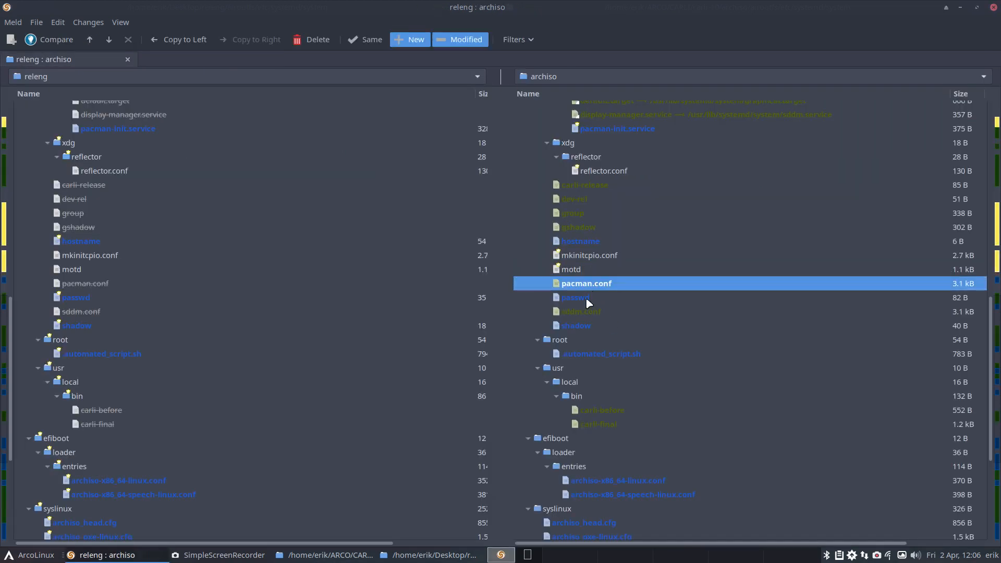
click(585, 297)
click(588, 311)
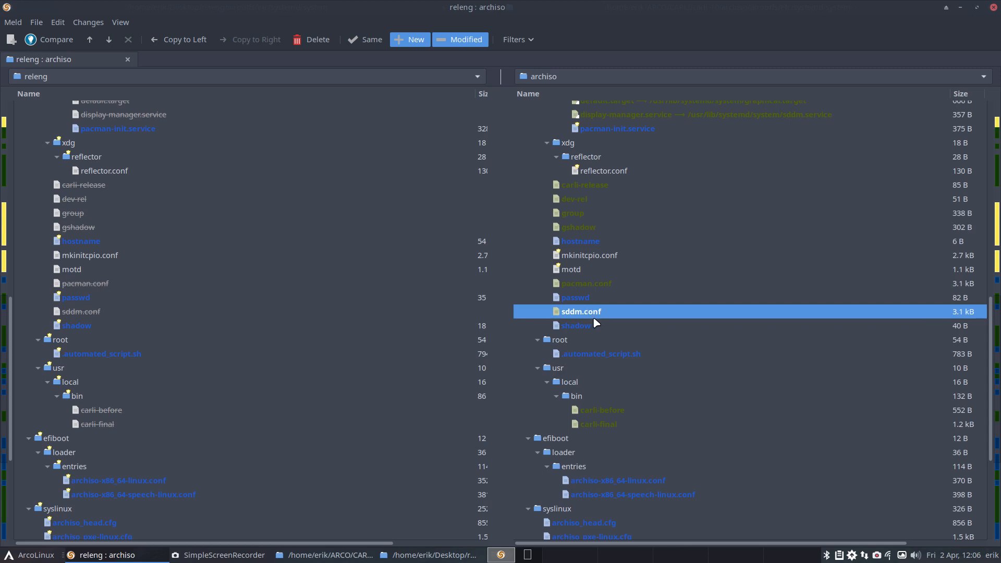
double_click(587, 298)
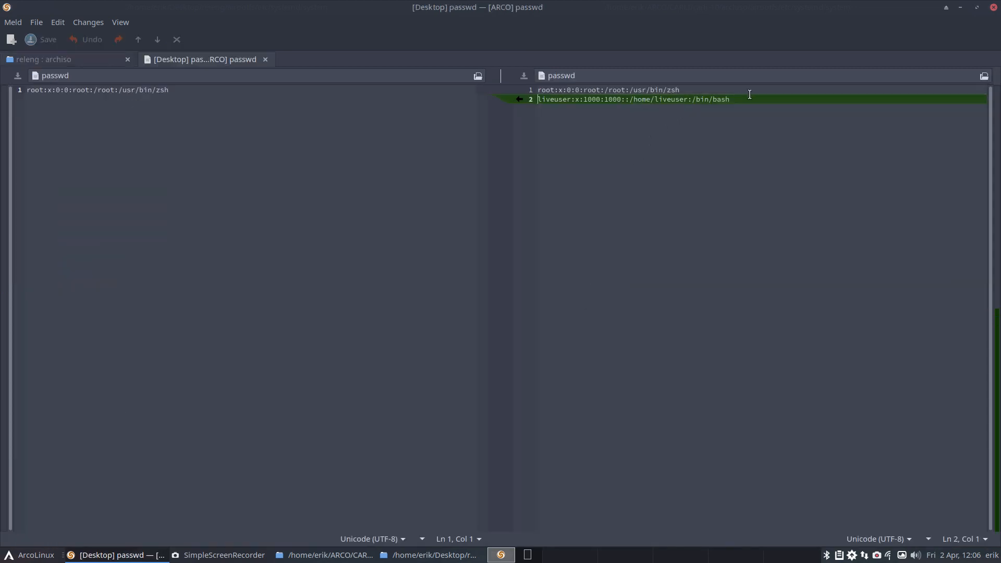
click(265, 60)
click(587, 315)
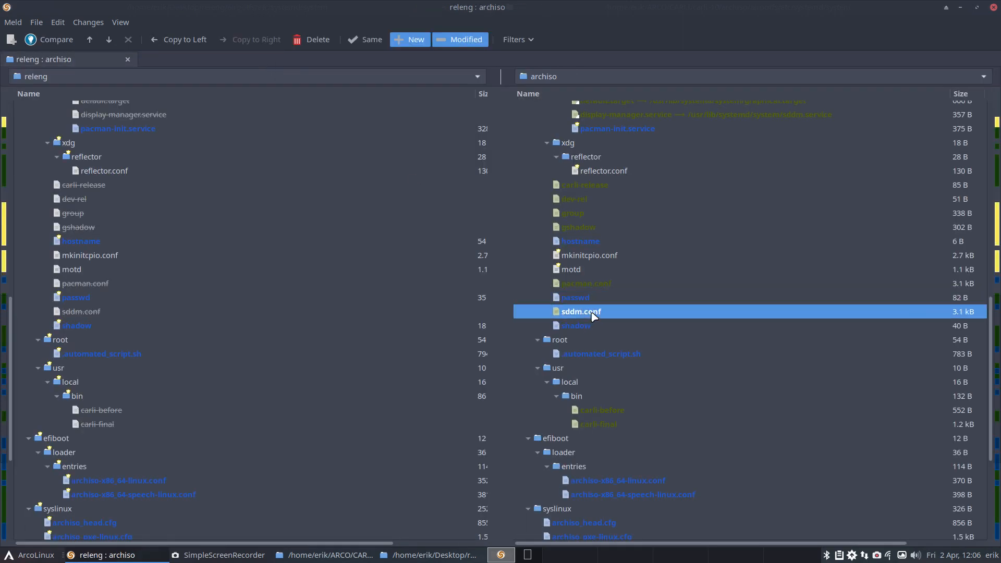
click(593, 326)
double_click(592, 325)
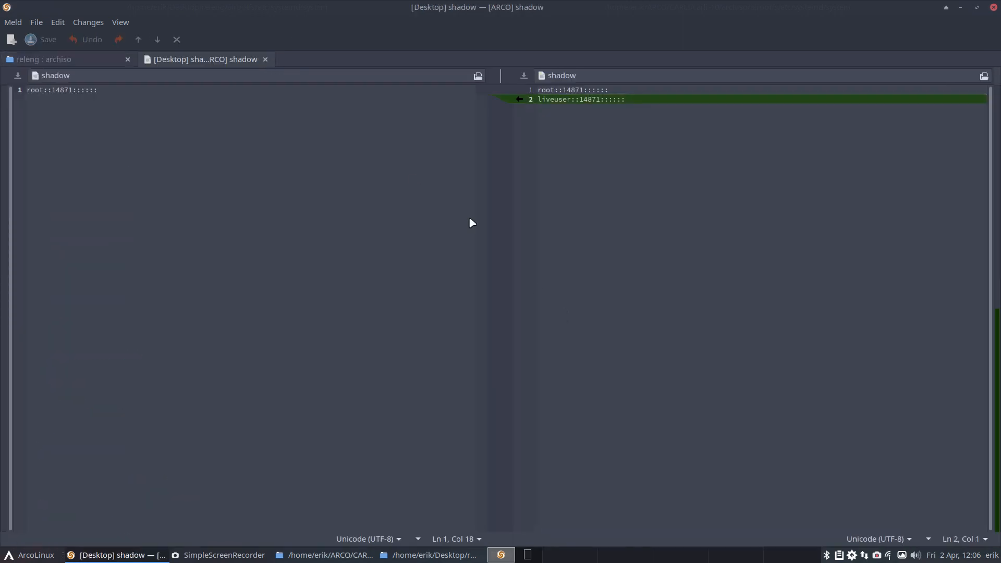
click(266, 60)
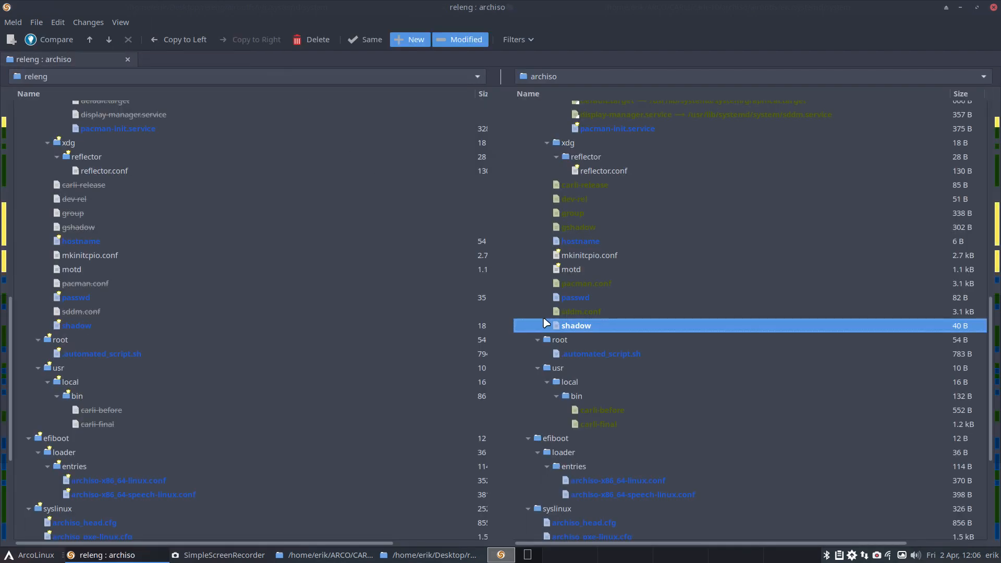
Step: Merge releng's curl line with the --location option into archiso's root/.automated_script.sh and save the file
double_click(582, 353)
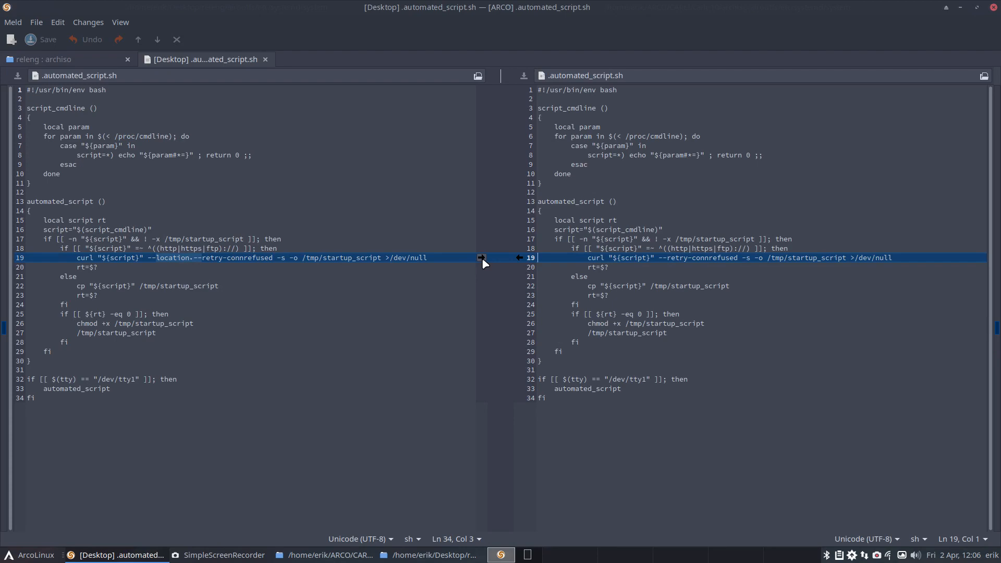
click(481, 258)
click(265, 60)
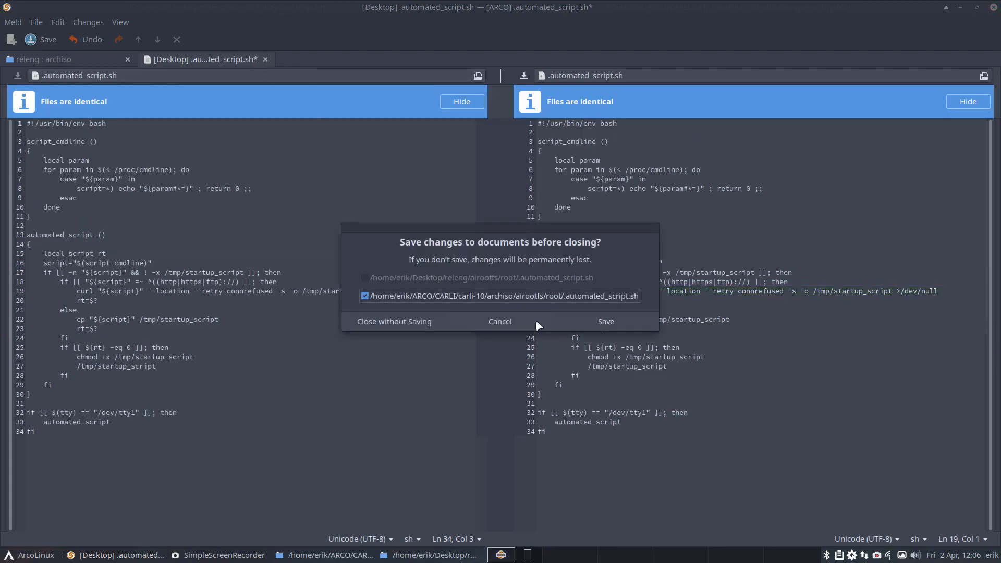
click(600, 324)
Step: Review the carli-before and carli-final scripts listed in archiso's usr/local/bin folder
scroll(452, 397, down, 1)
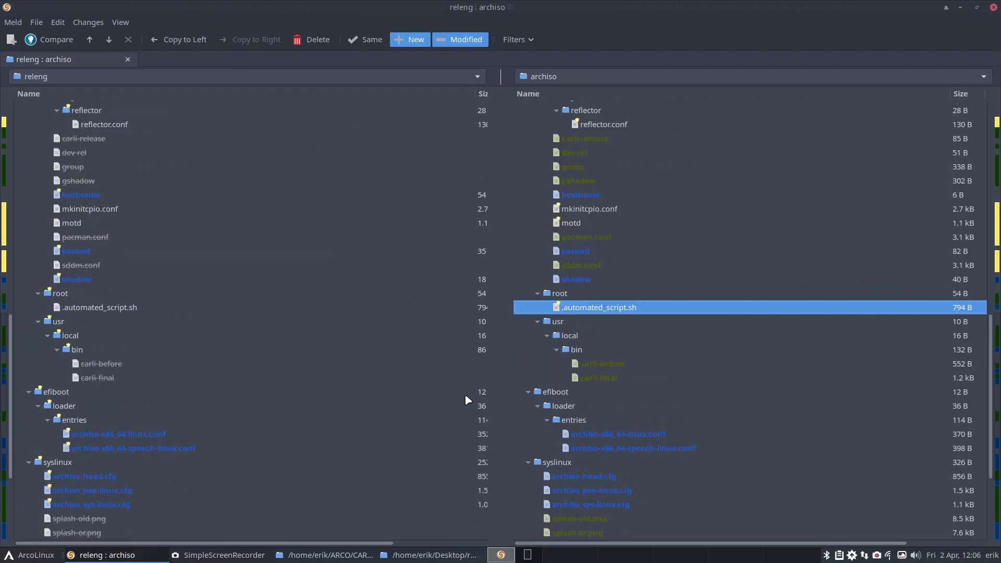
click(595, 364)
click(609, 378)
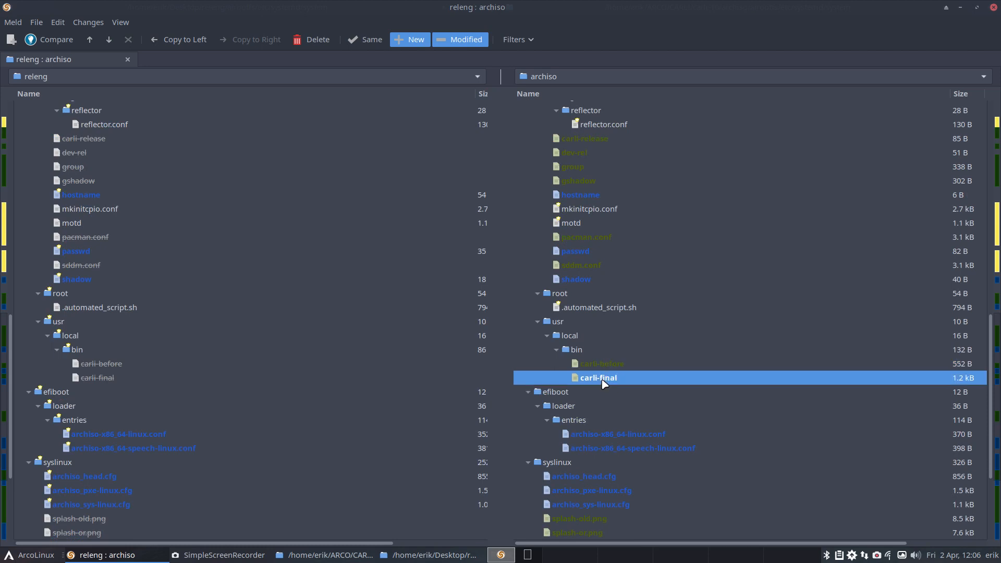
click(603, 366)
click(605, 377)
click(605, 365)
click(606, 376)
click(616, 365)
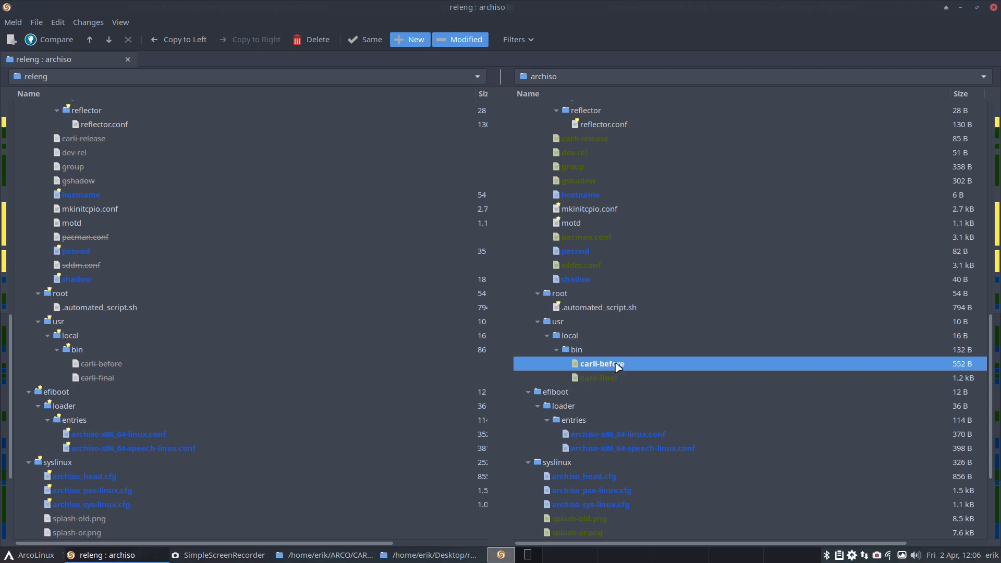
click(618, 376)
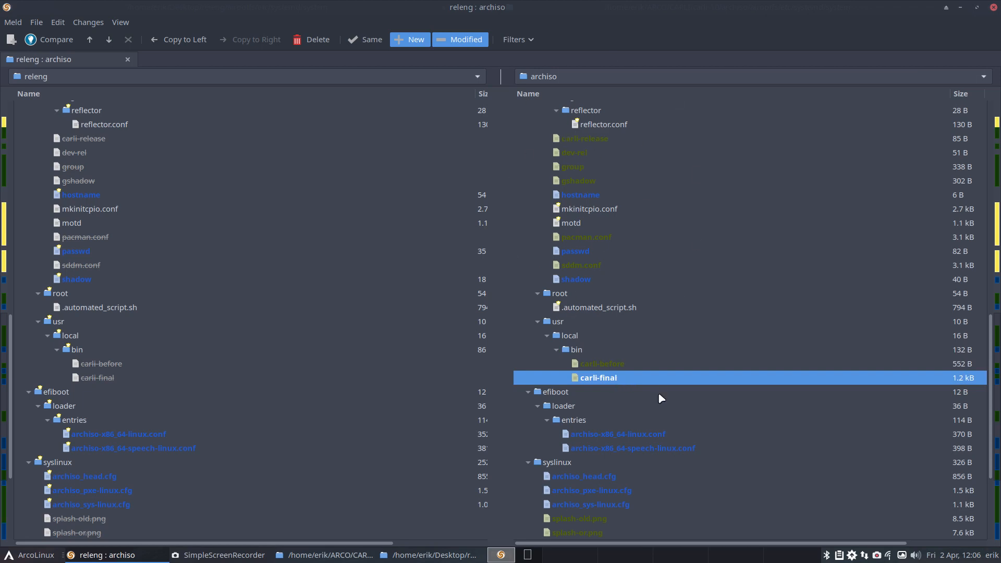
Step: Compare archiso-x86_64-linux.conf and archiso-x86_64-speech-linux.conf in efiboot/loader/entries, checking the cow_spacesize=4G option
scroll(658, 396, down, 2)
click(598, 342)
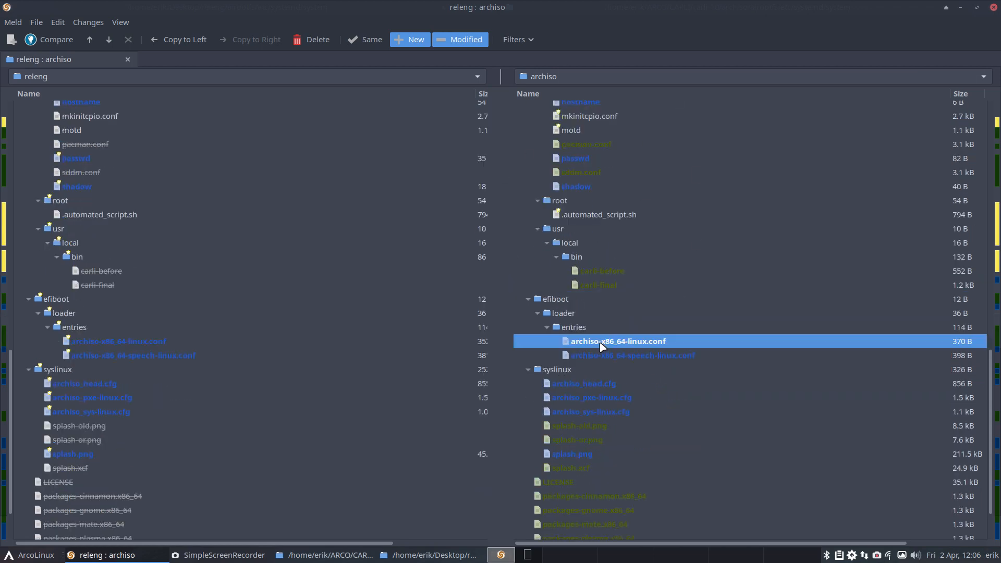
click(168, 343)
double_click(168, 343)
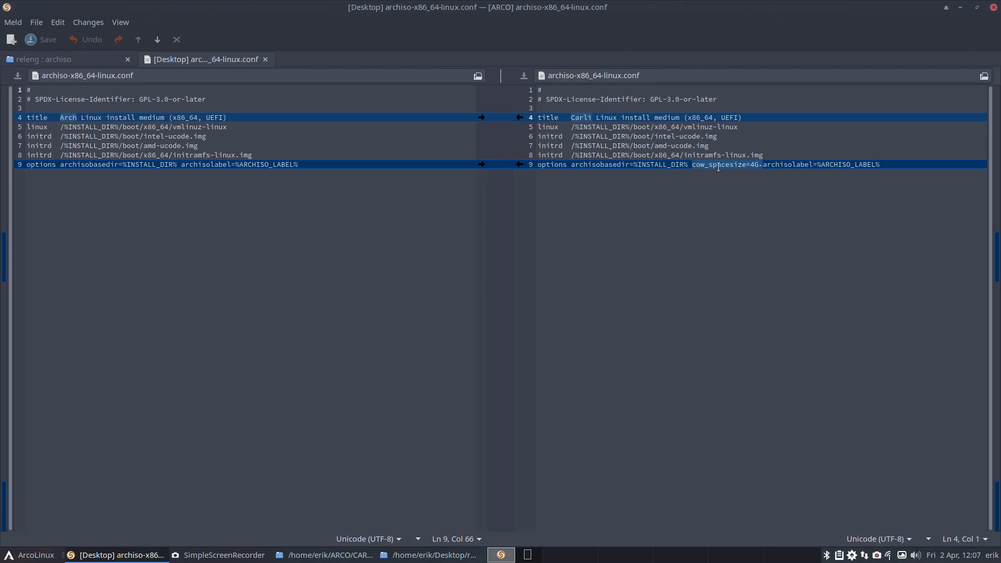
drag(759, 165, 691, 165)
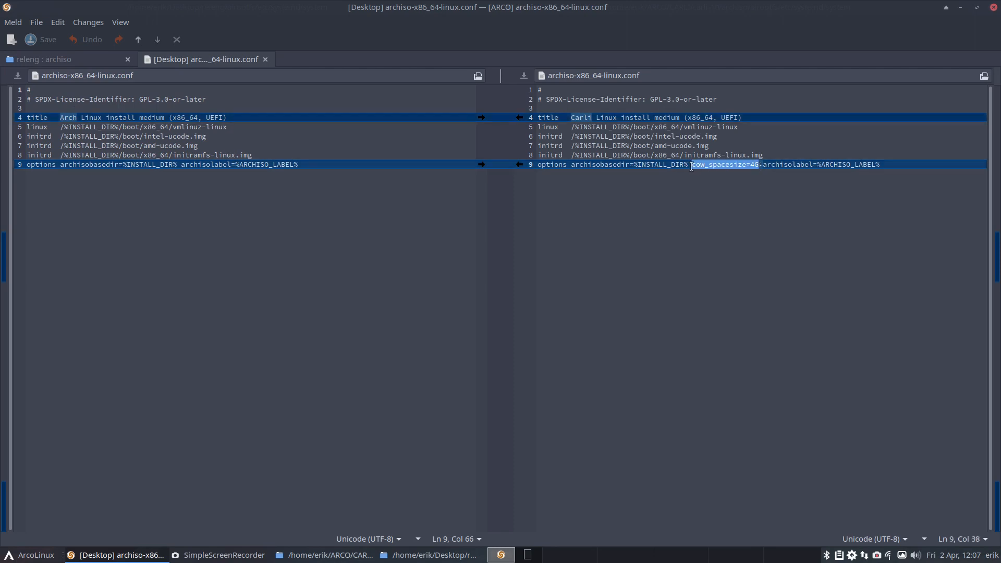
click(265, 58)
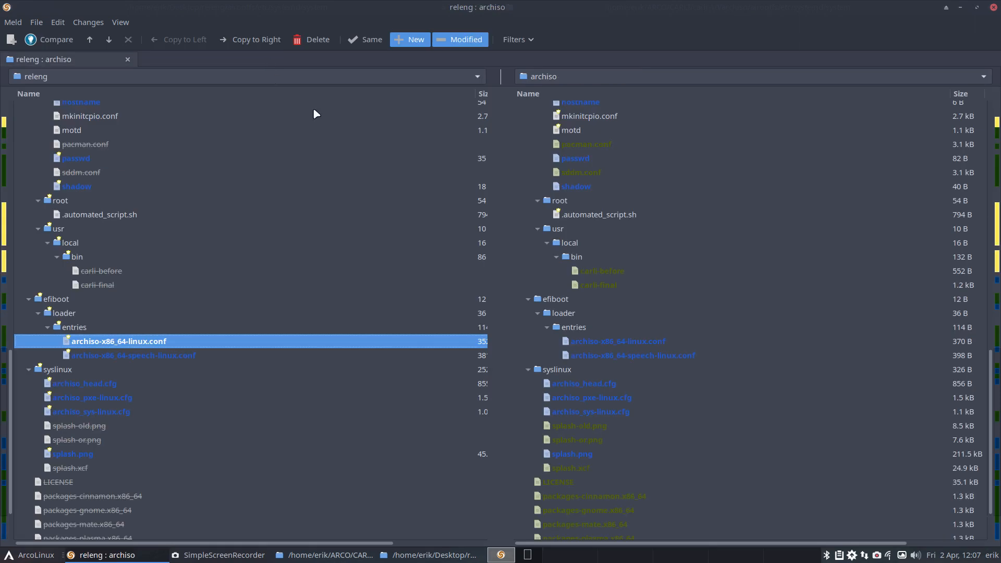
double_click(201, 356)
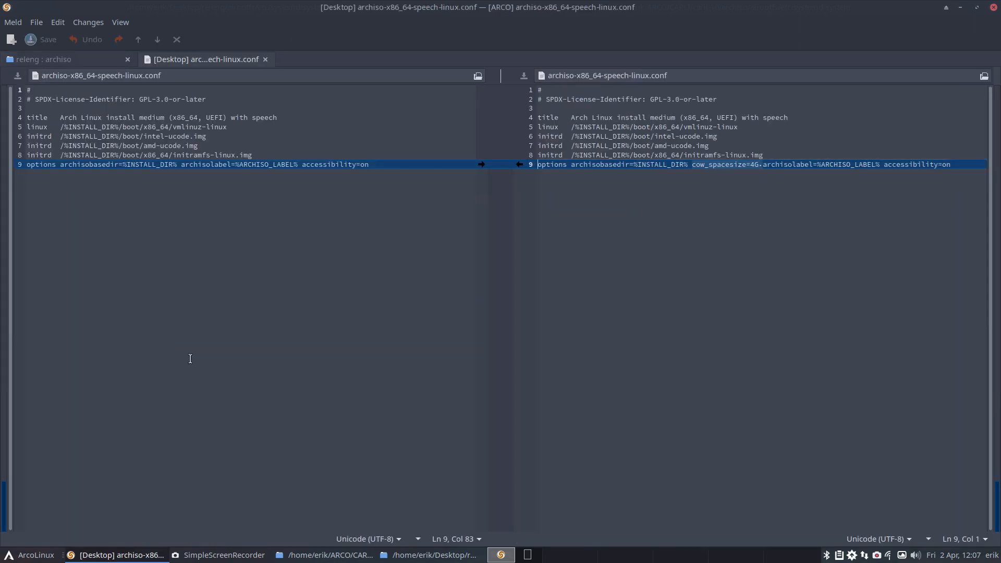
click(265, 59)
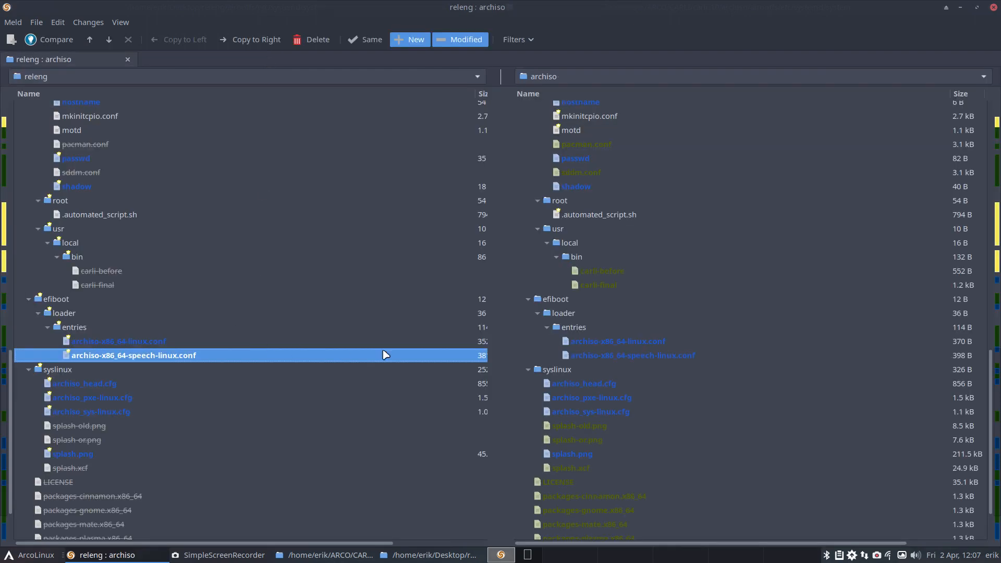
Step: Compare archiso_head.cfg, archiso_pxe-linux.cfg and archiso_sys-linux.cfg in the syslinux folder with releng's versions
click(567, 382)
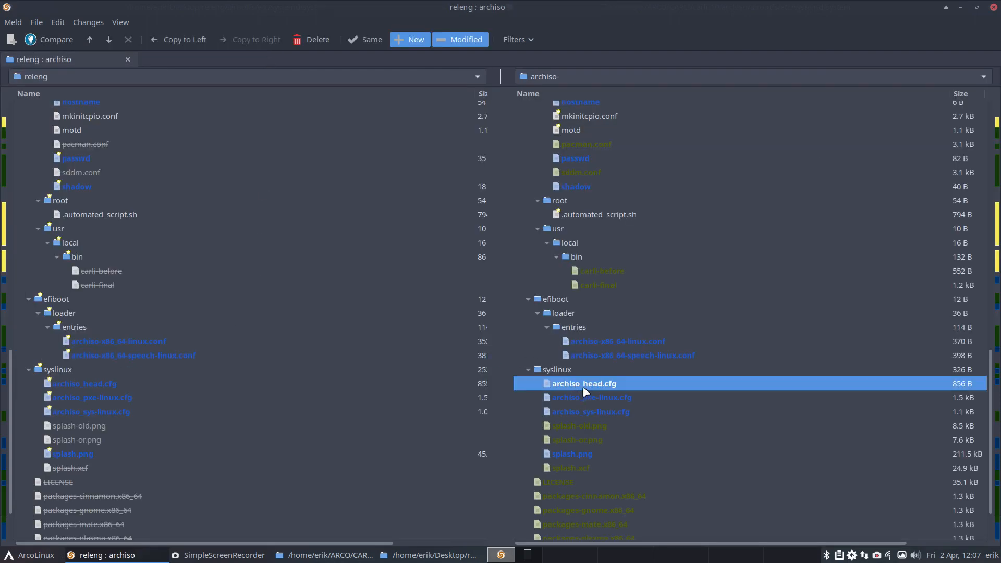
double_click(585, 387)
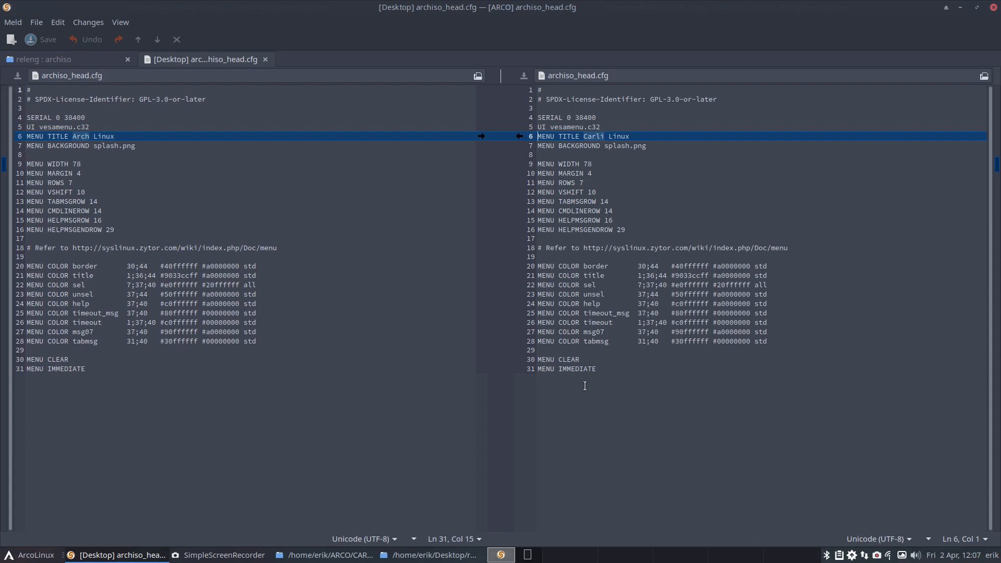
click(266, 60)
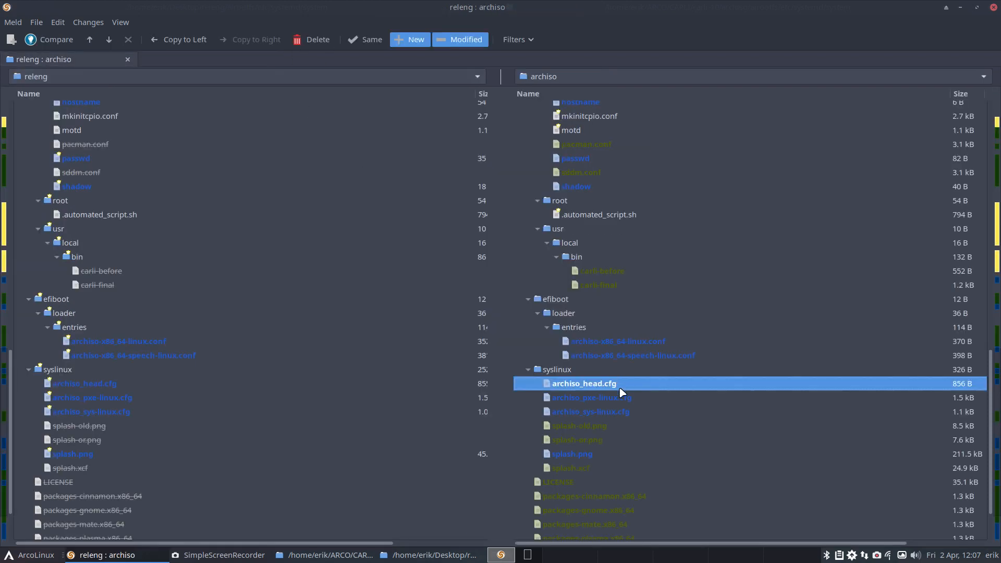
double_click(620, 397)
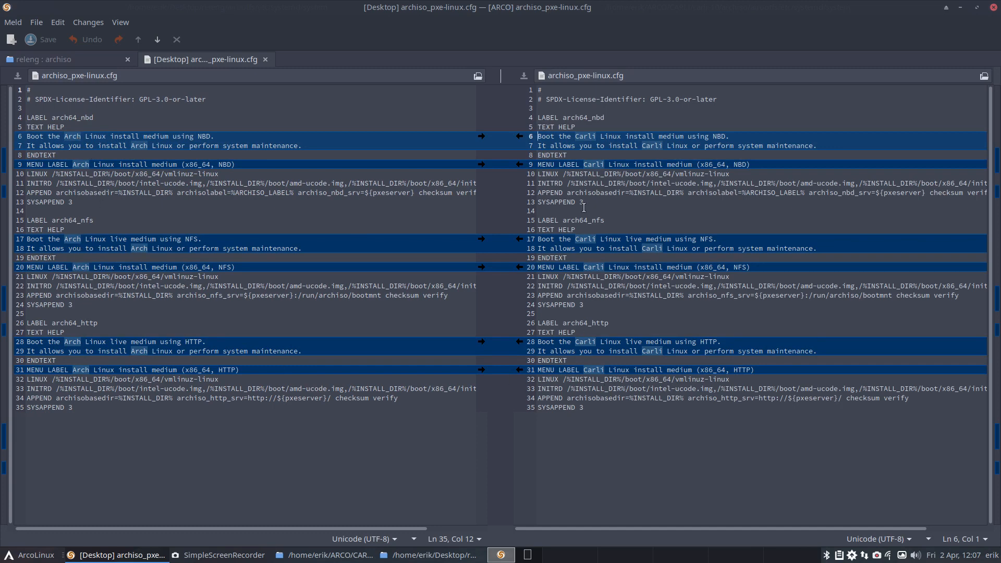
click(267, 59)
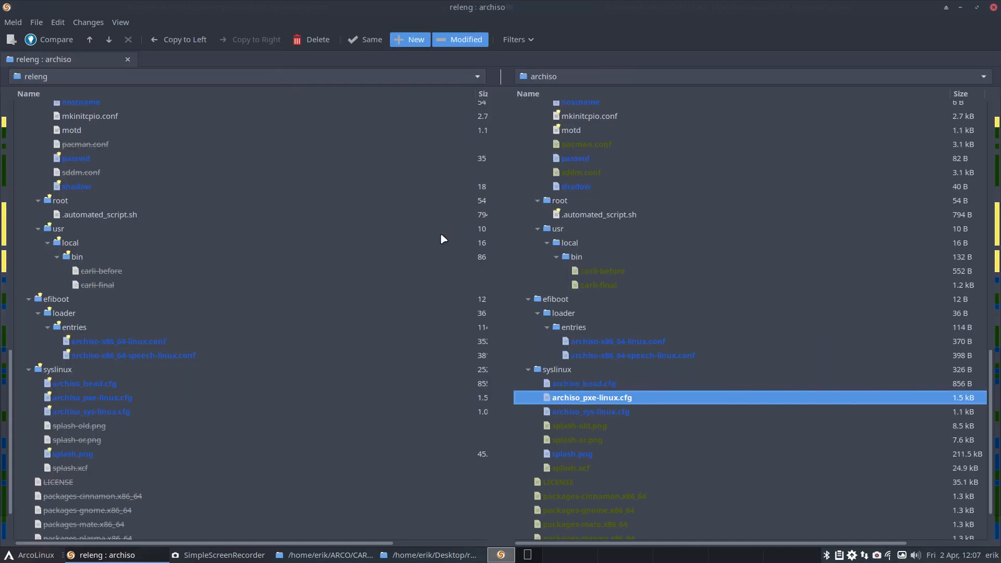
double_click(581, 408)
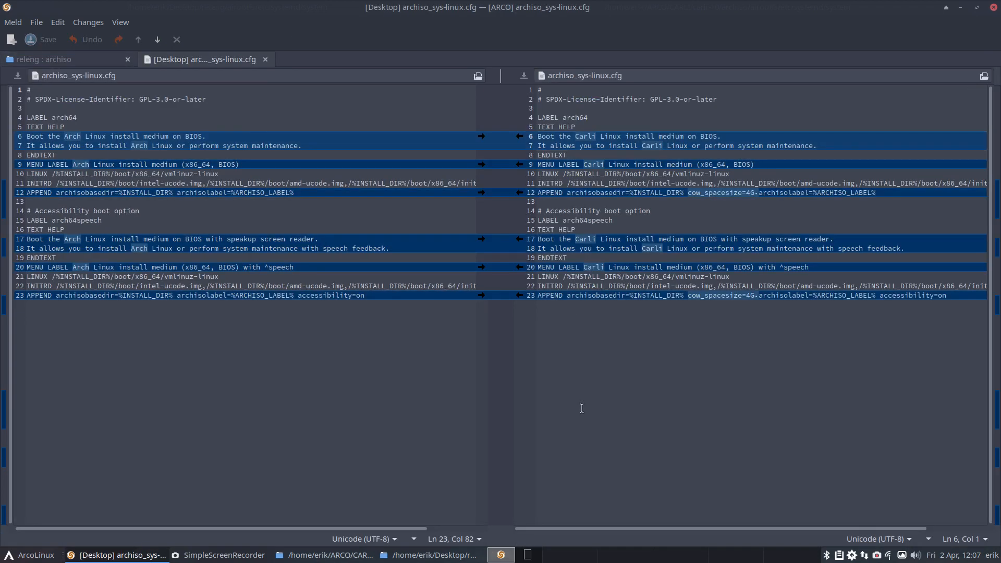
double_click(707, 296)
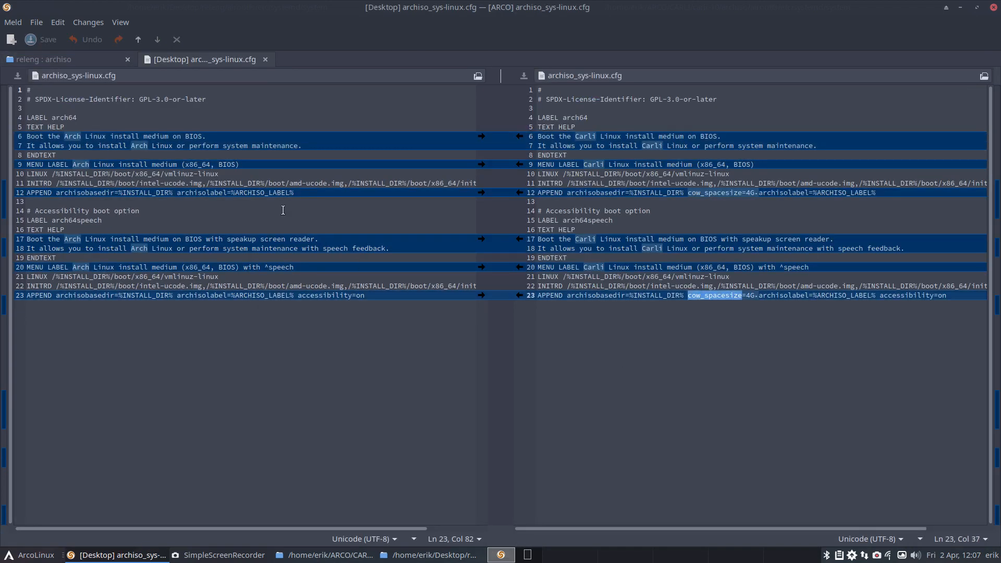
click(265, 59)
Step: Review the splash image entries in archiso's syslinux folder and the LICENSE file entry
key(Down)
key(Down)
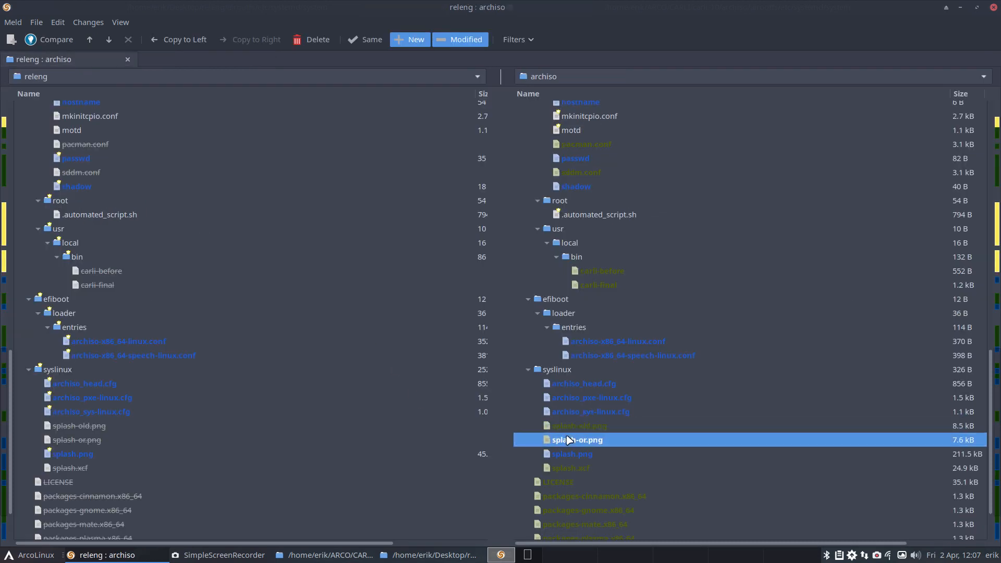
click(577, 451)
click(580, 468)
click(581, 483)
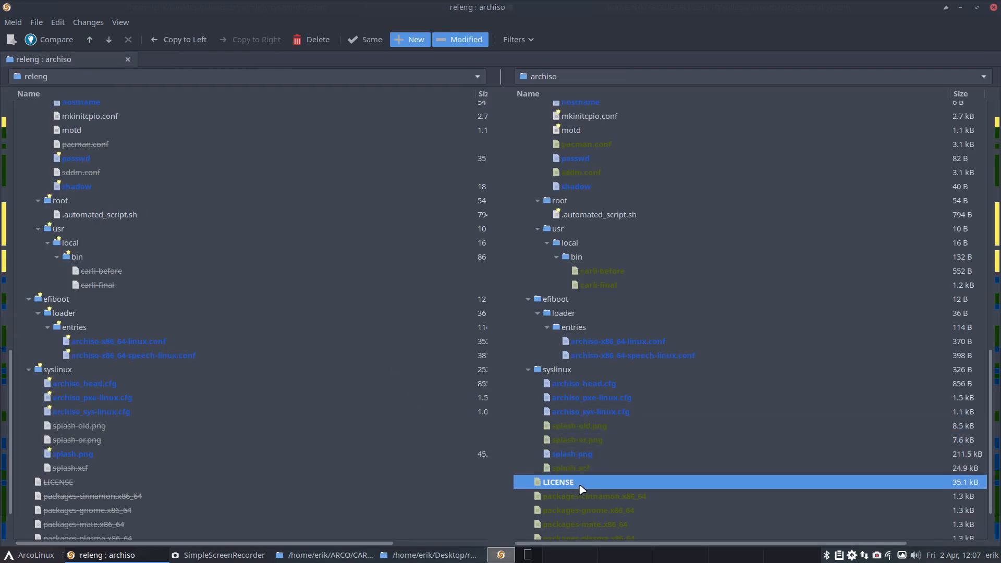
Step: Open the packages.x86_64 comparison and copy the archinstall and cloud-init lines from releng into archiso's list
scroll(581, 497, down, 3)
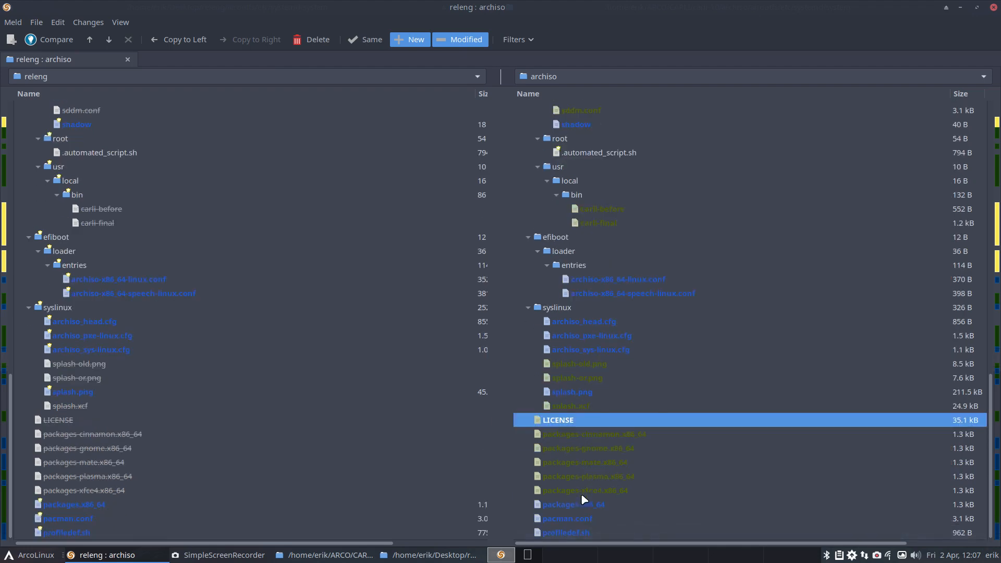
double_click(109, 505)
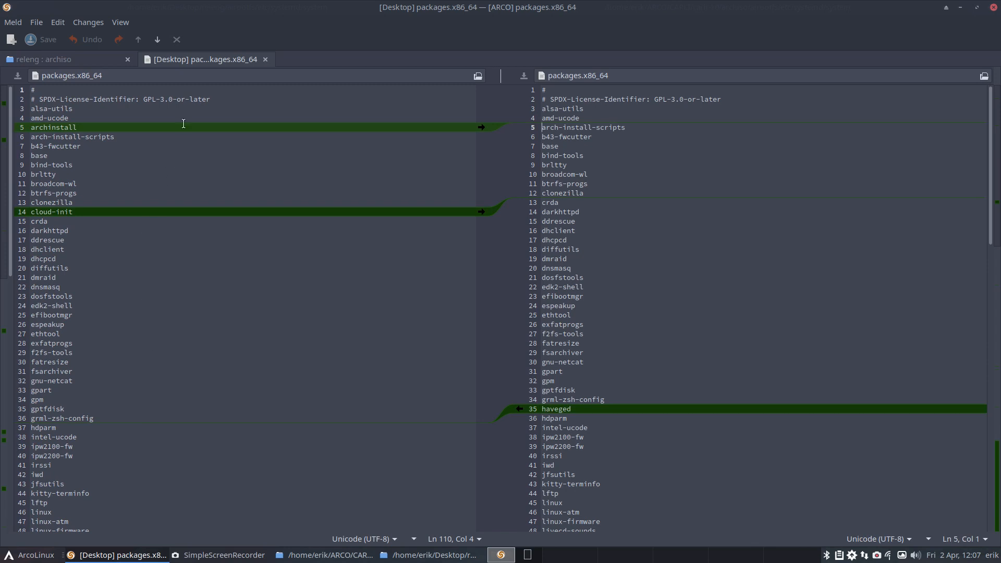
click(481, 128)
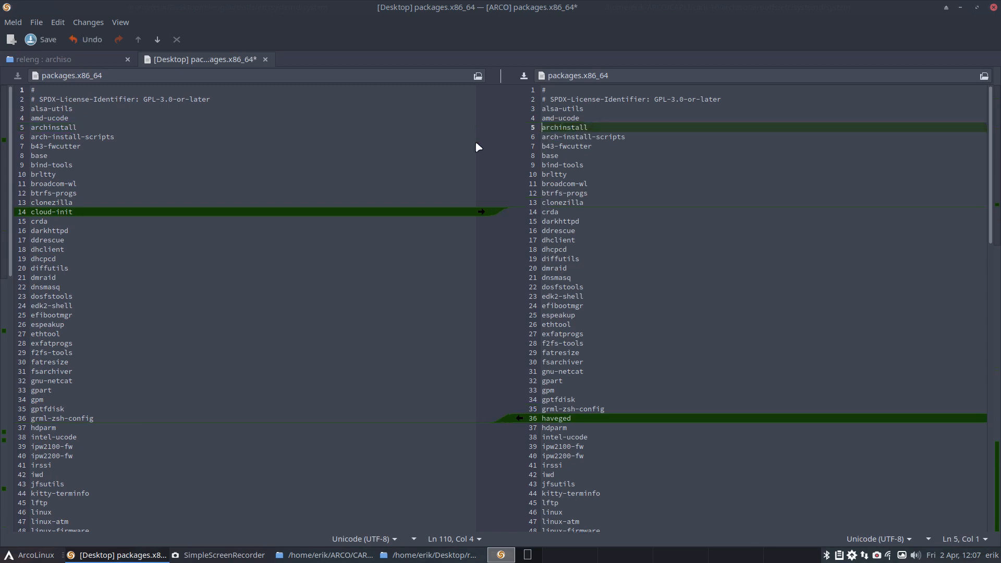
click(480, 214)
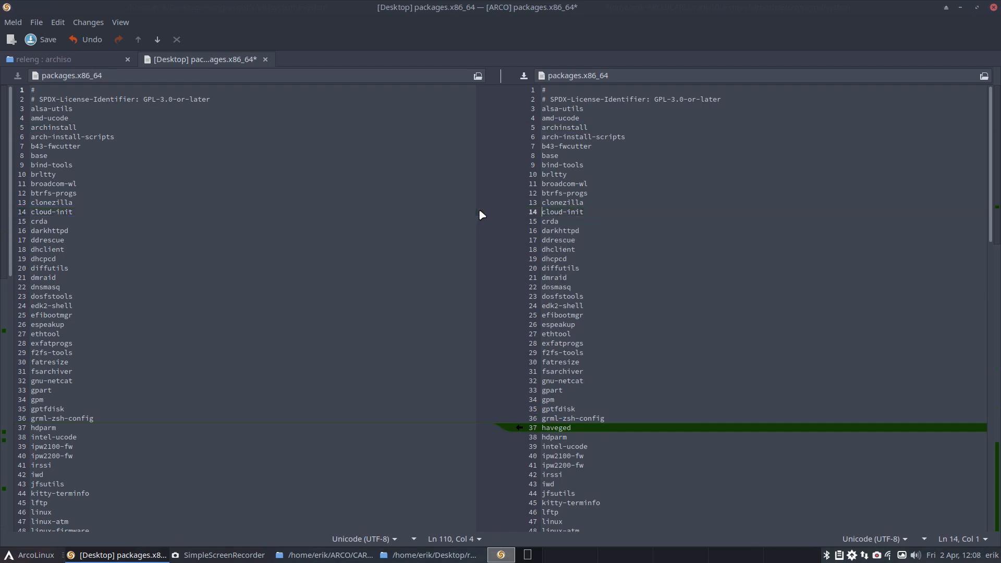
Step: Delete the haveged line from archiso's packages.x86_64 and copy releng's modemmanager line into it
drag(605, 430, 530, 431)
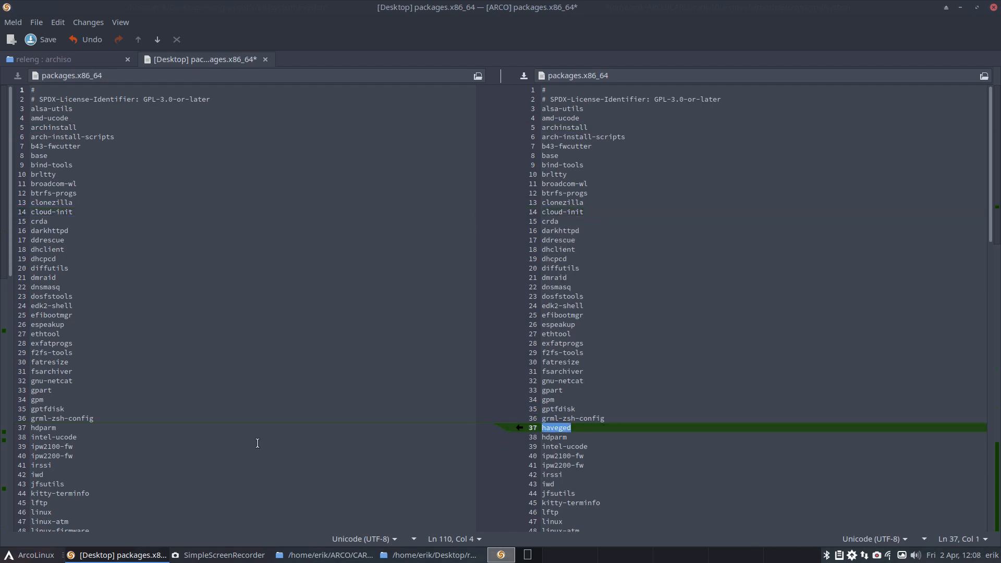
scroll(256, 440, down, 3)
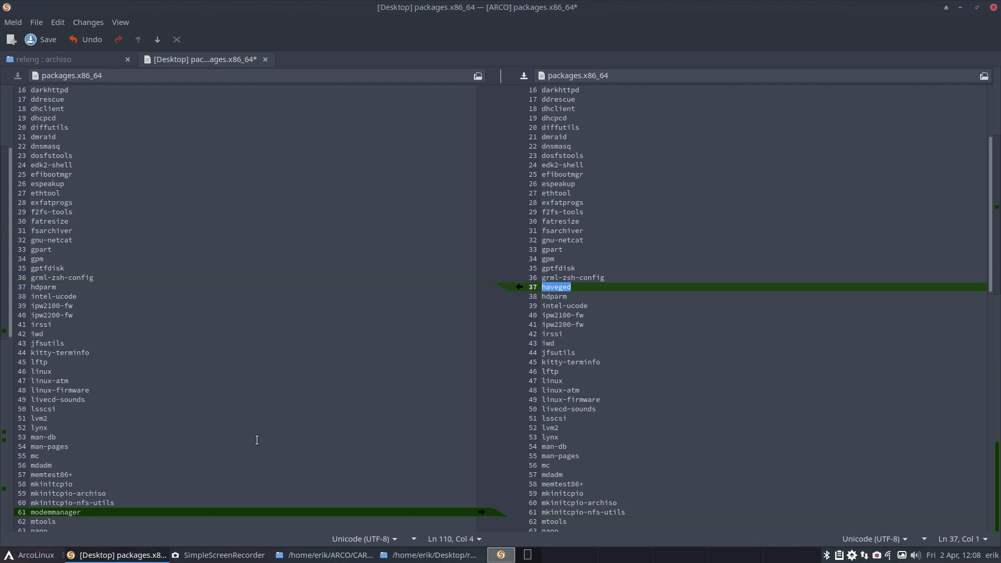
key(BackSpace)
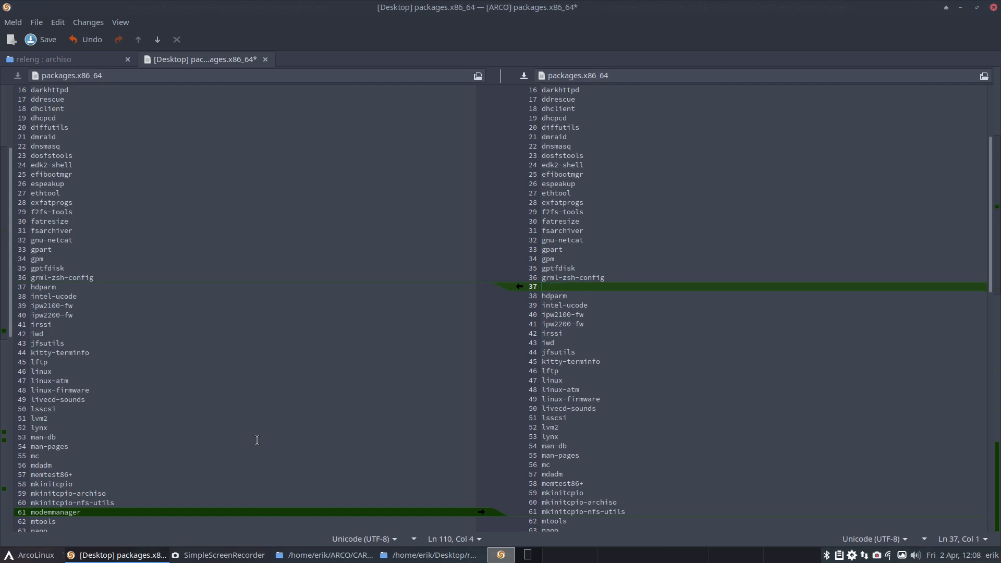
key(Delete)
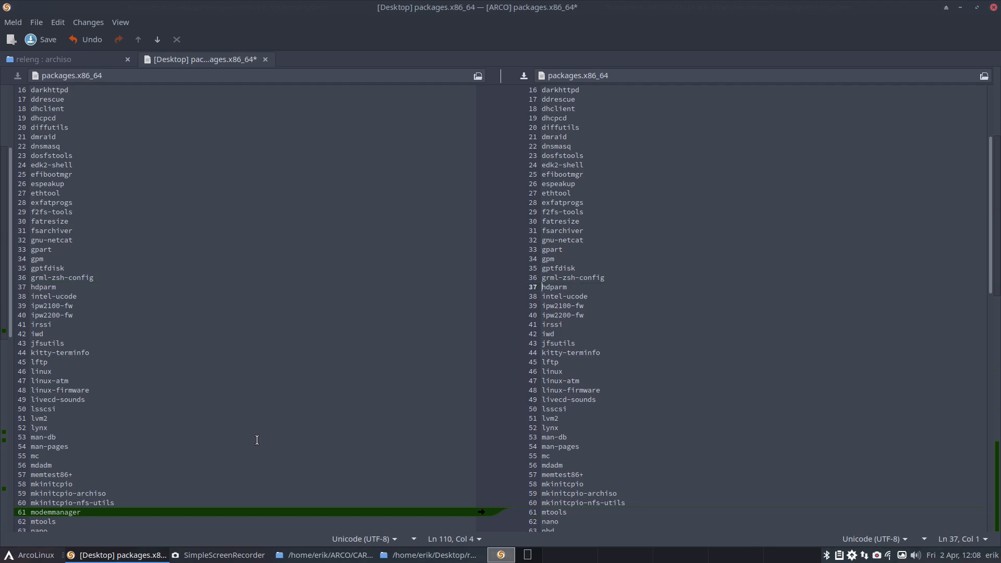
scroll(200, 438, down, 3)
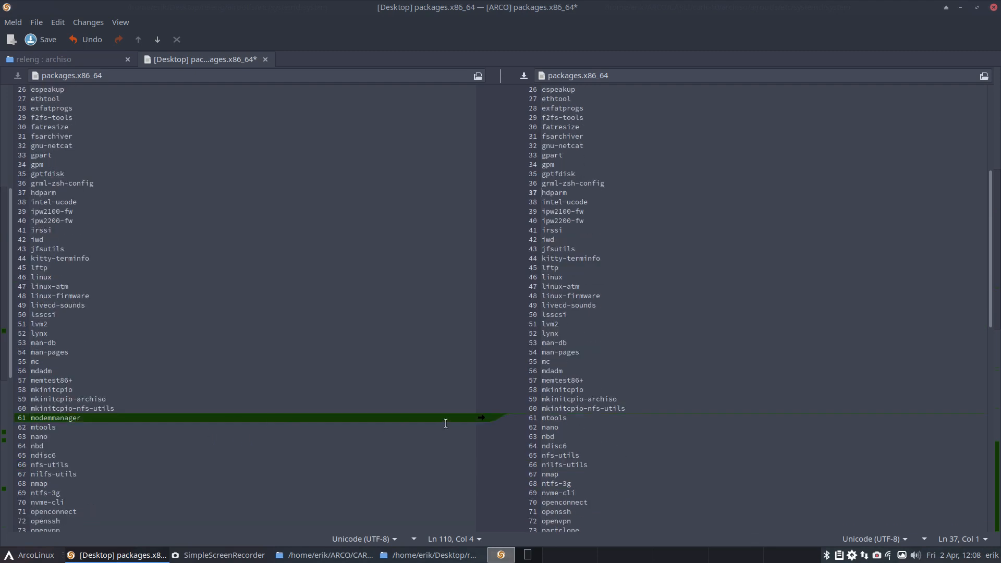
click(481, 417)
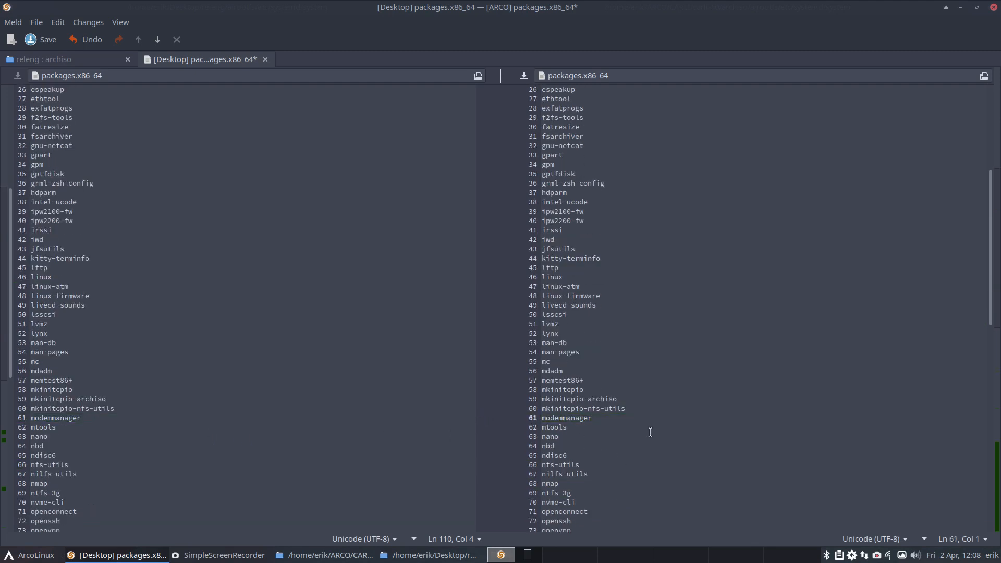
Step: Search Add/Remove Software for the sl package and install it, authenticating with the account password
scroll(674, 432, down, 8)
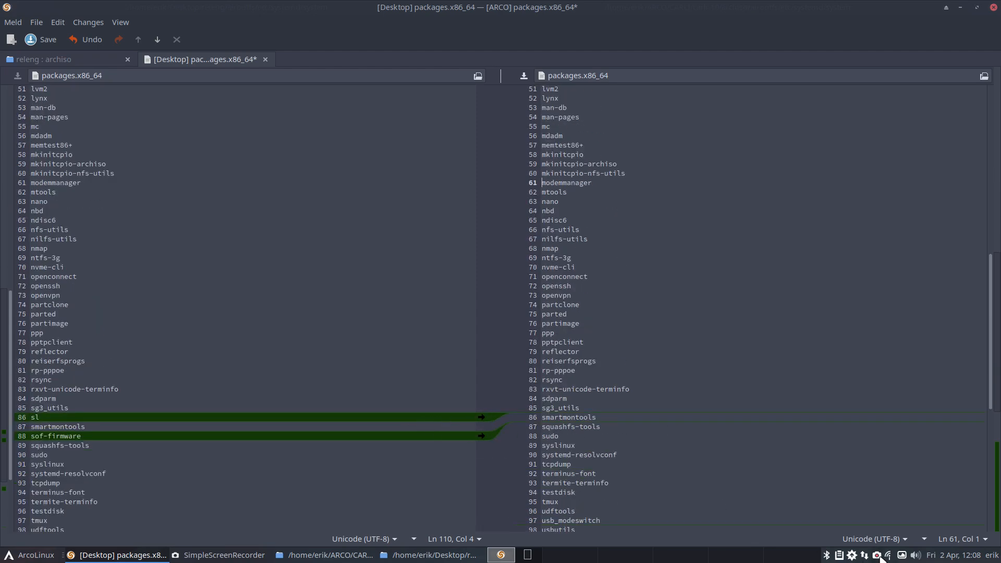
click(862, 555)
text(sl)
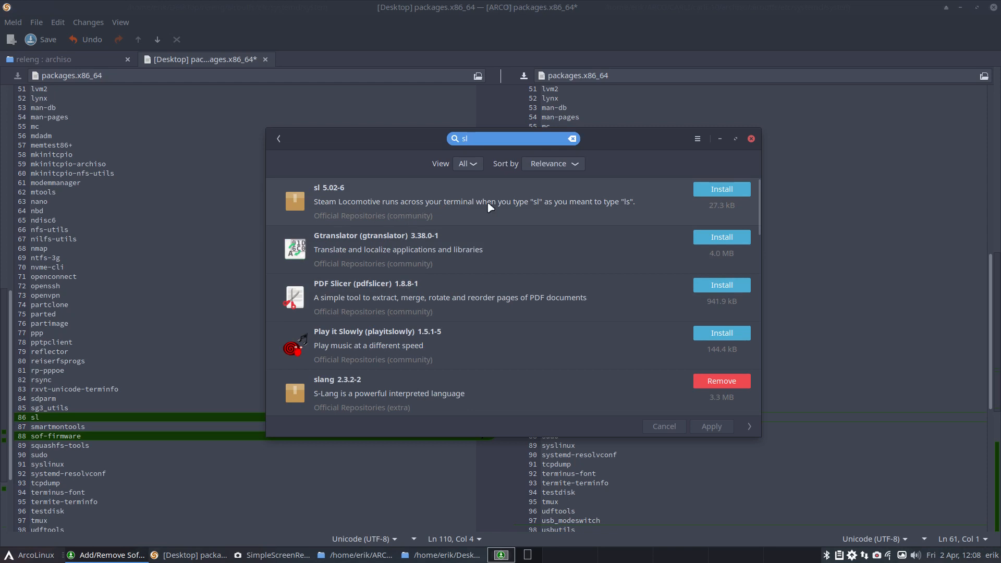
click(701, 193)
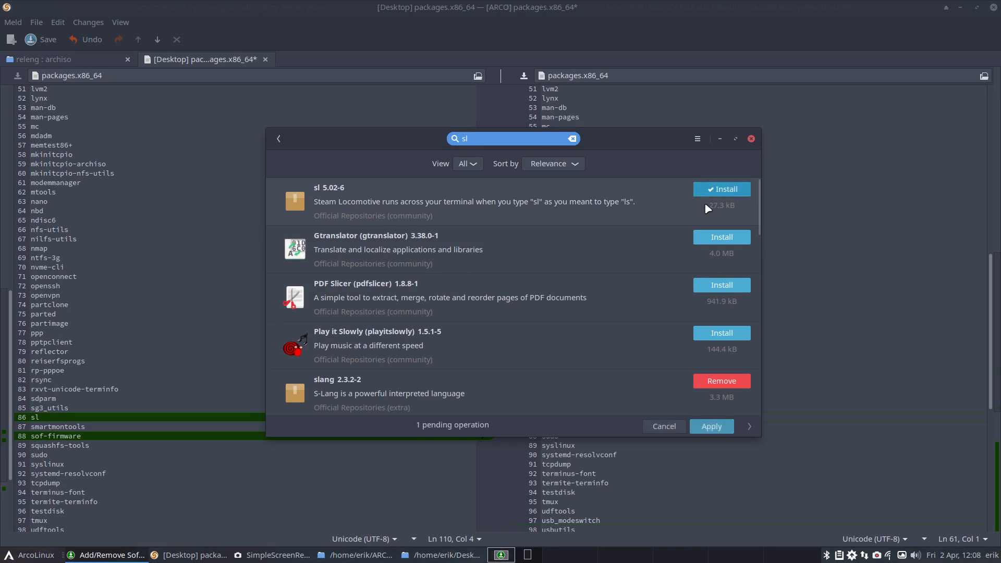
click(713, 426)
text(****)
key(Return)
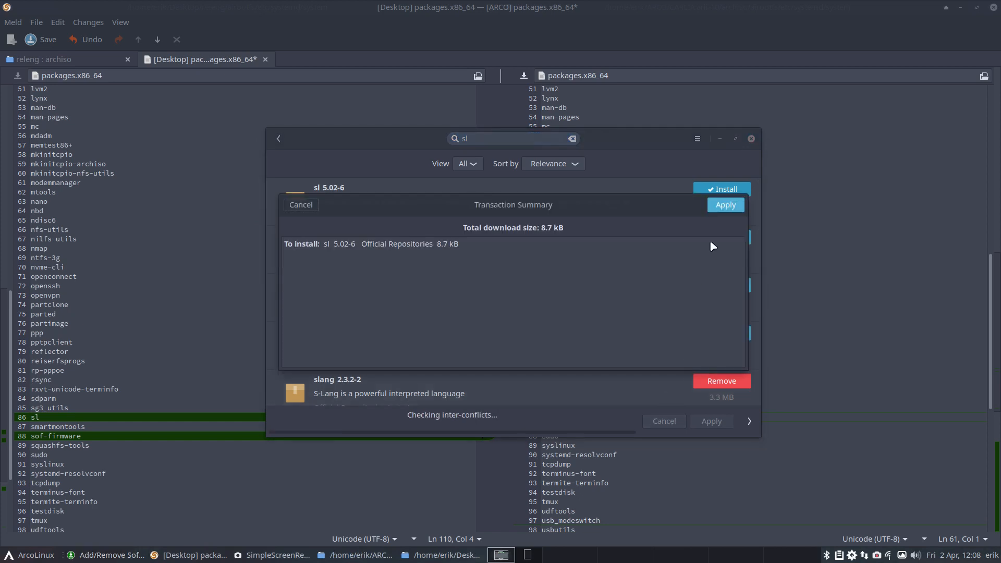
click(725, 205)
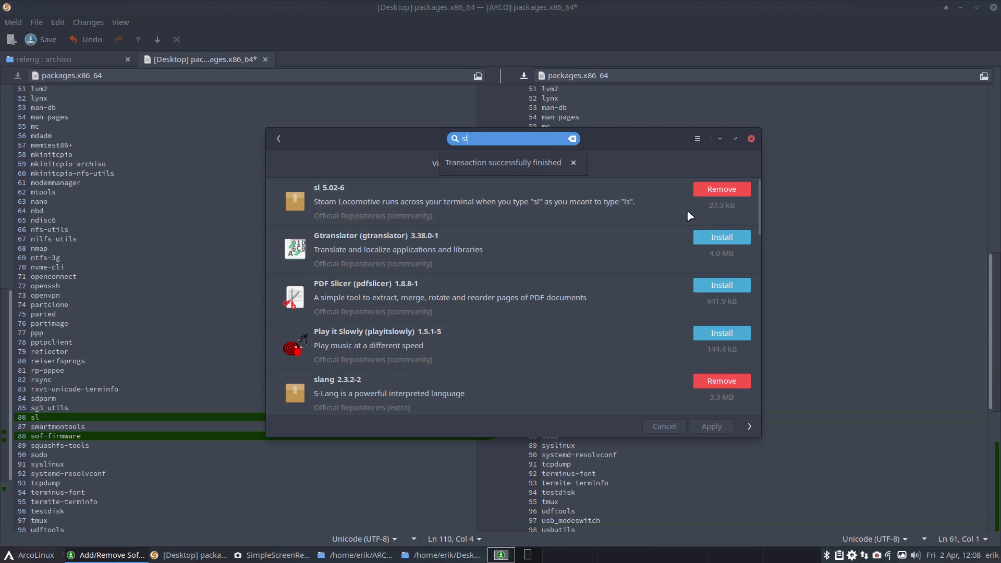
Step: Run sl in a terminal to see what it does, and close the terminal and Add/Remove Software
key(ctrl+alt+t)
text(sl)
key(Return)
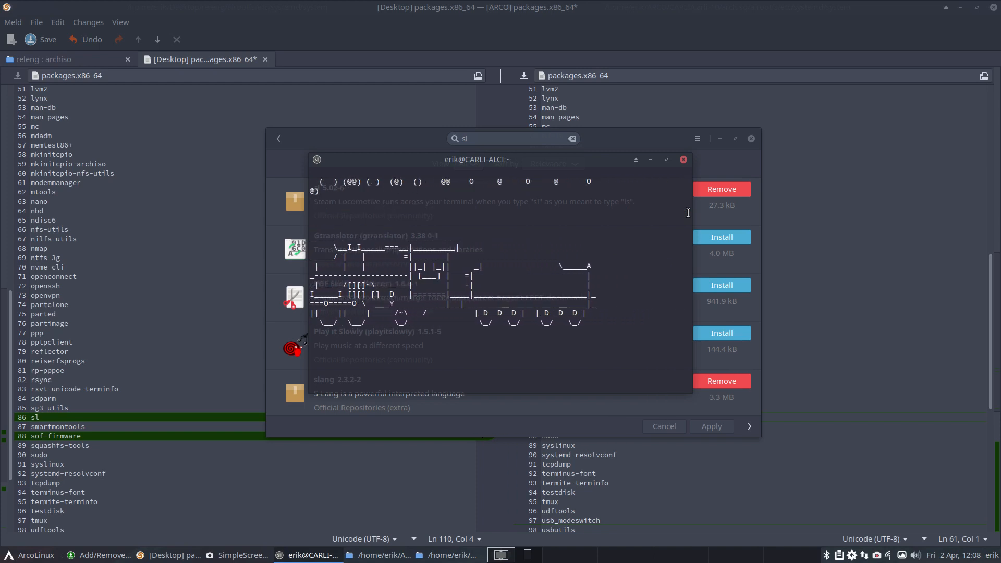
click(683, 159)
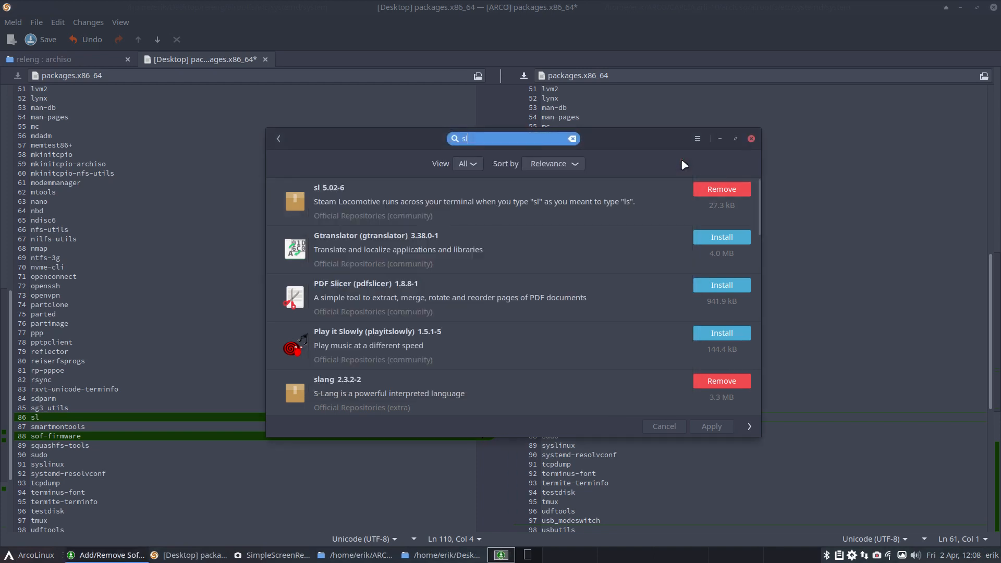
click(750, 139)
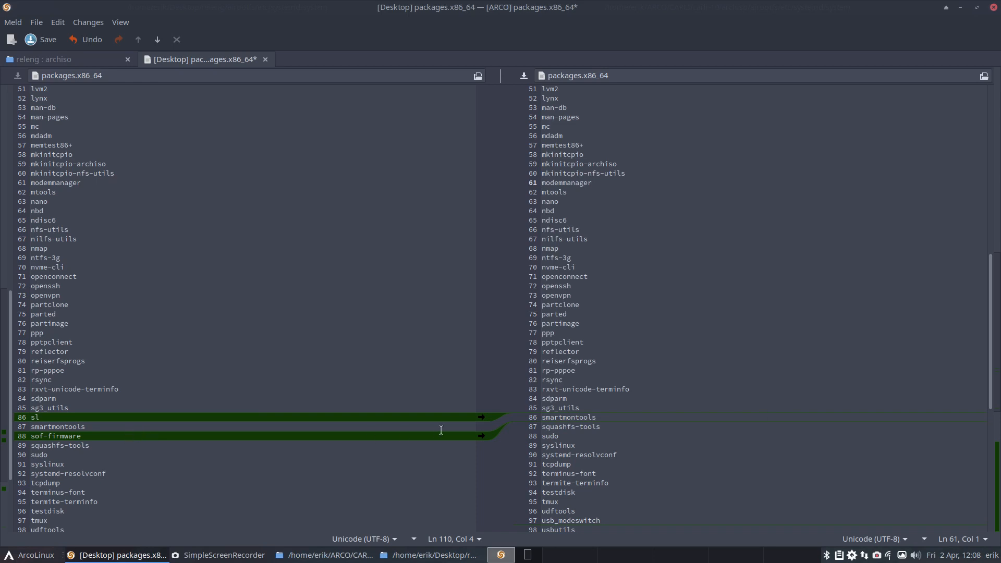
Step: Copy the sof-firmware and usbmuxd lines from releng into archiso's packages.x86_64, skipping sl
click(480, 437)
scroll(593, 460, down, 5)
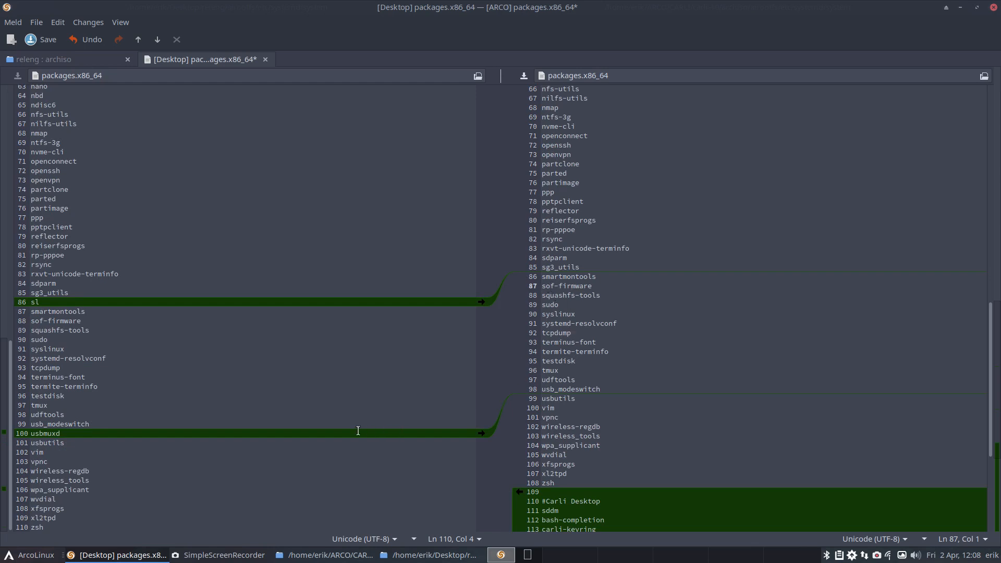
click(480, 434)
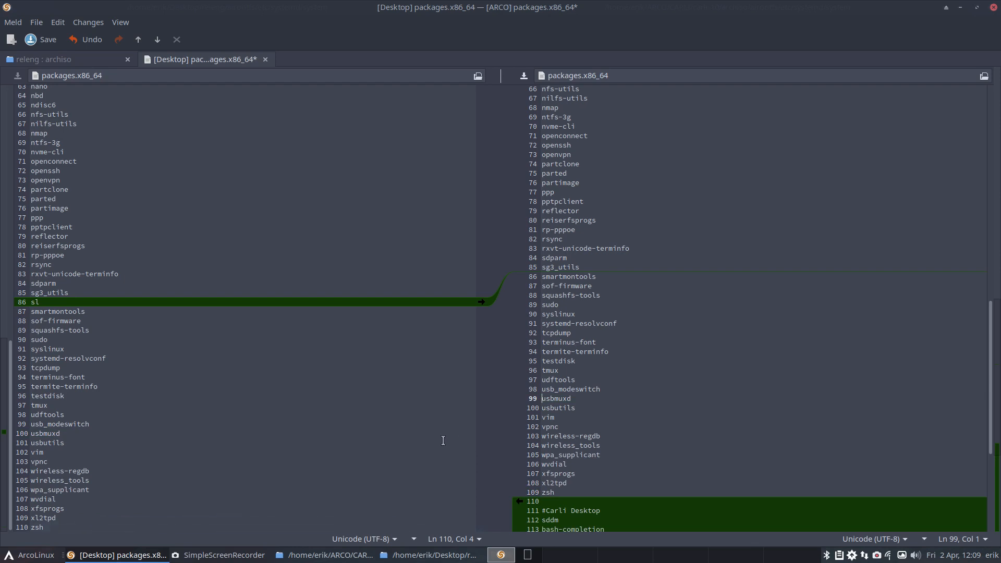
Step: Run sudo pacman -S arcolinux-meta-fun in a terminal, authenticating with the account password, to list the packages it includes
double_click(36, 302)
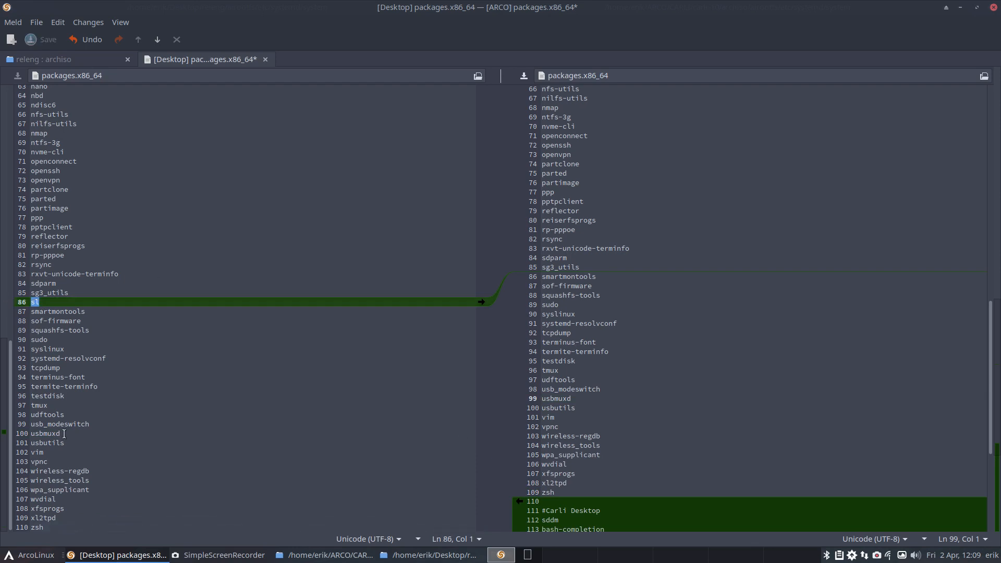
key(ctrl+alt+Return)
text(sudo pac)
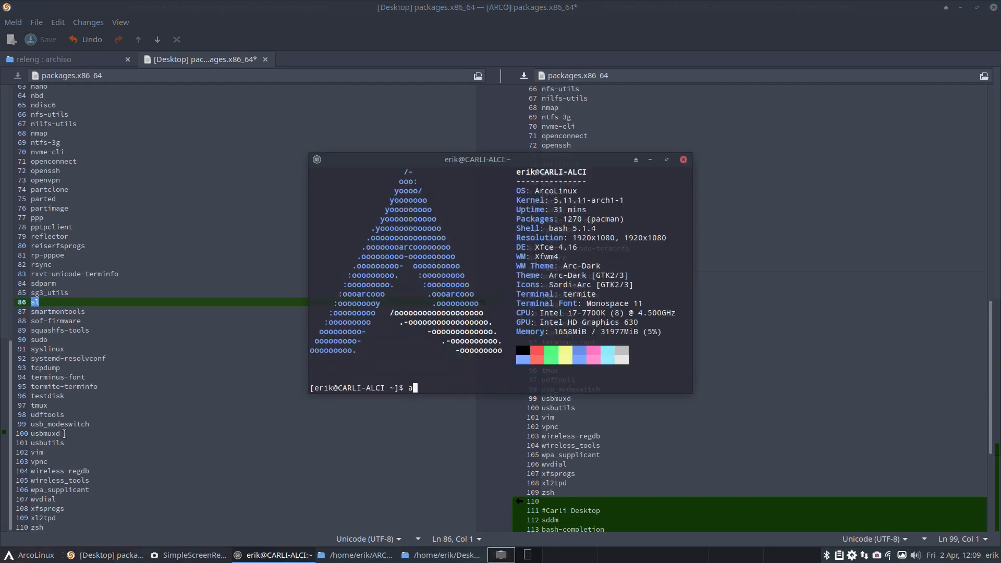
text(man -S arcol)
key(Tab)
text(meta-)
key(Tab)
key(Tab)
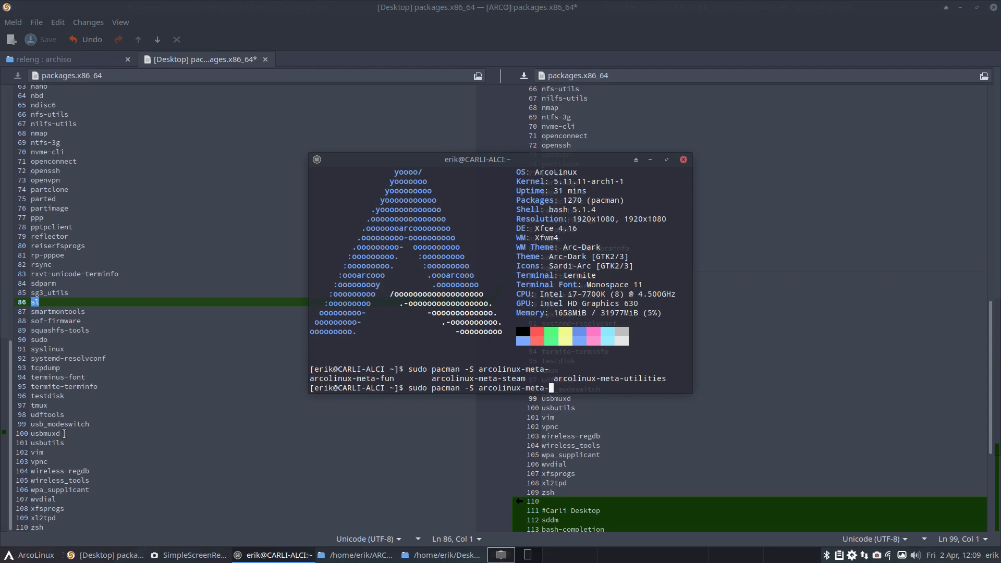
text(fun)
key(Return)
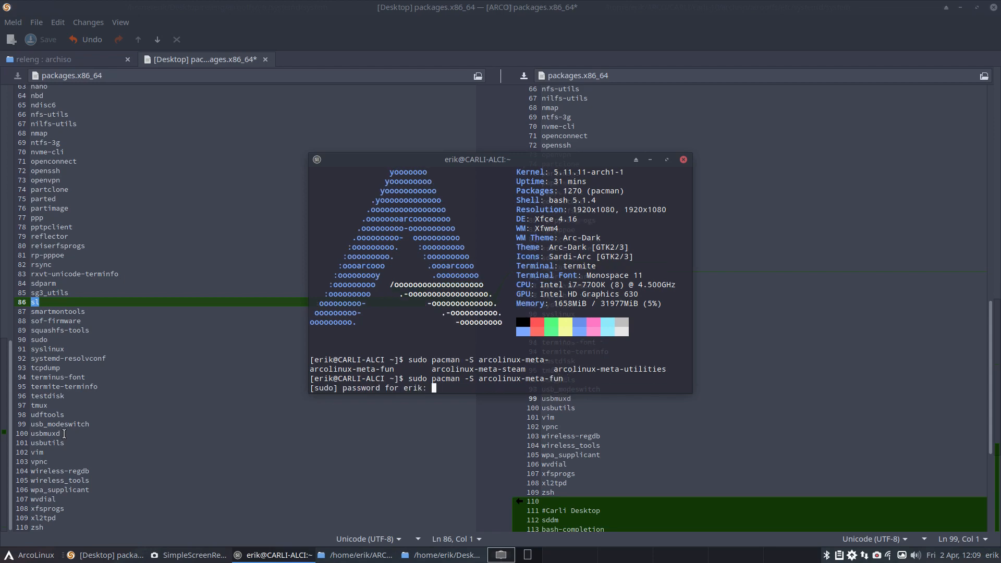
key(Return)
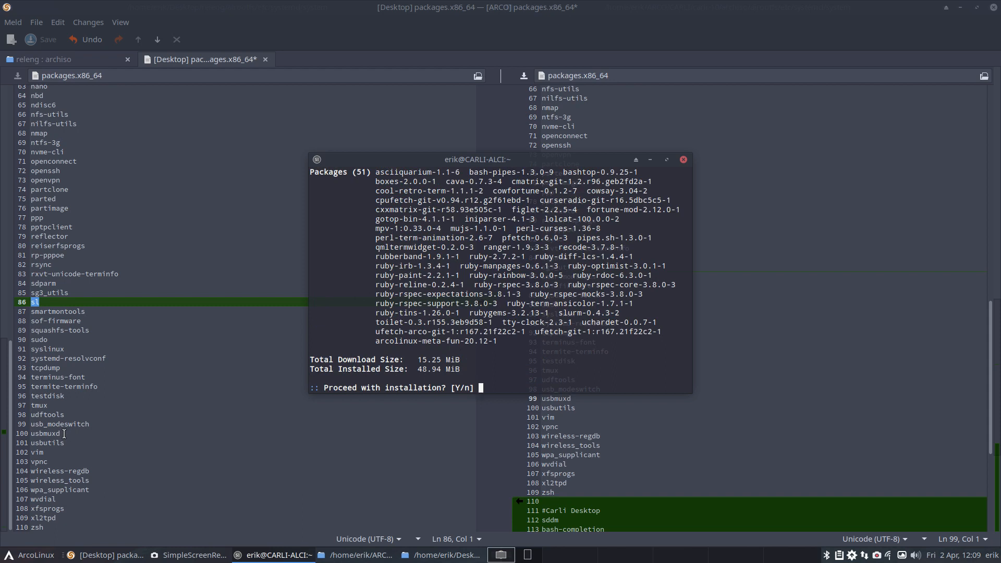
Step: Review the packages listed for arcolinux-meta-fun and close the terminal without proceeding with the installation
scroll(442, 363, up, 3)
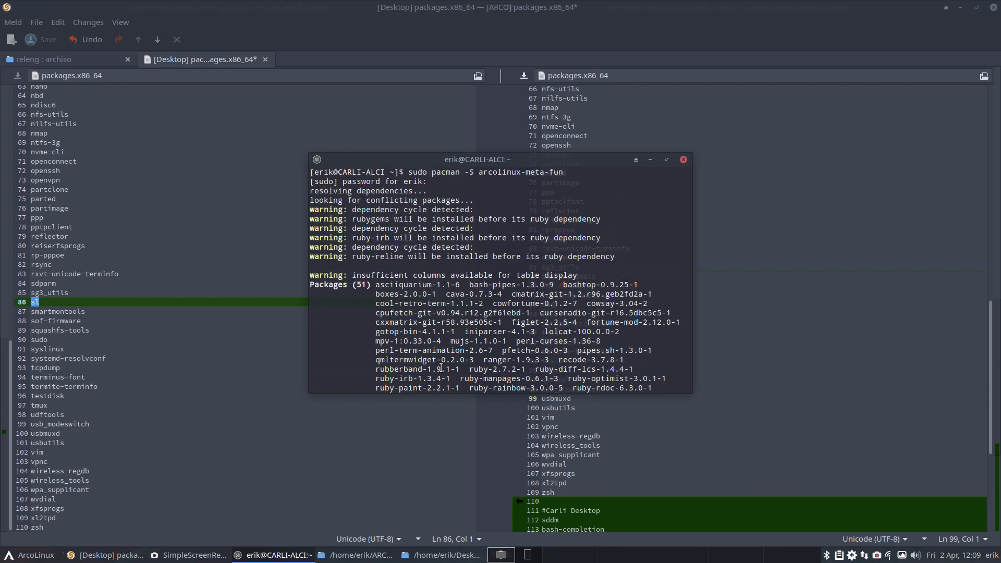
scroll(442, 364, down, 1)
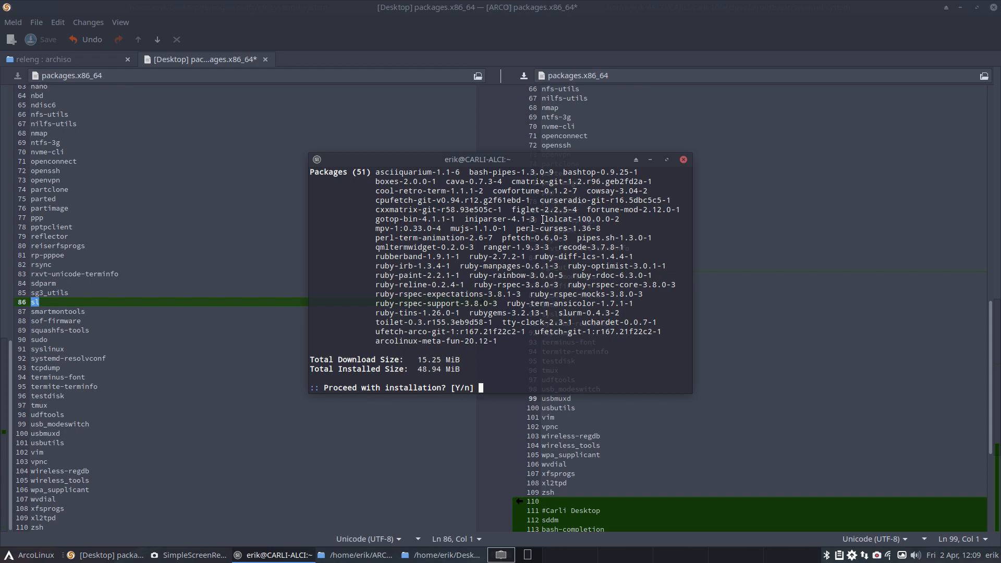
click(682, 159)
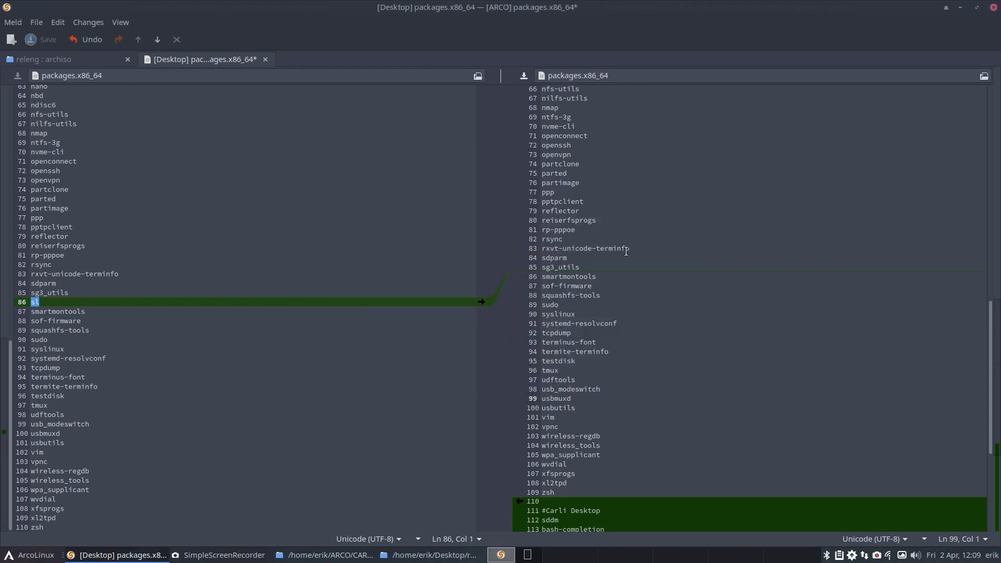
Step: Select archiso's extra package block from #Carli Desktop to termite and review it against releng's package list
click(114, 304)
scroll(599, 477, down, 5)
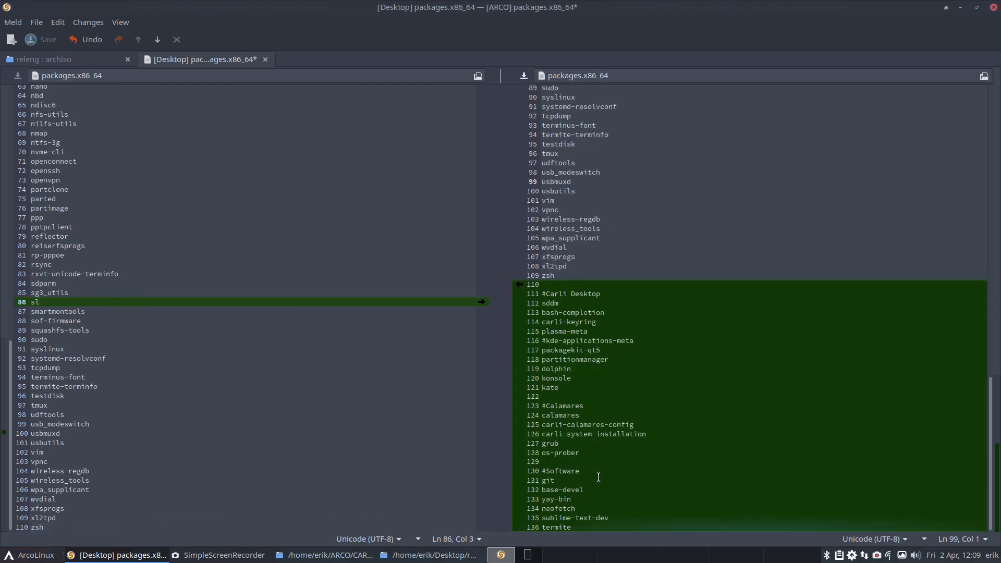
click(562, 294)
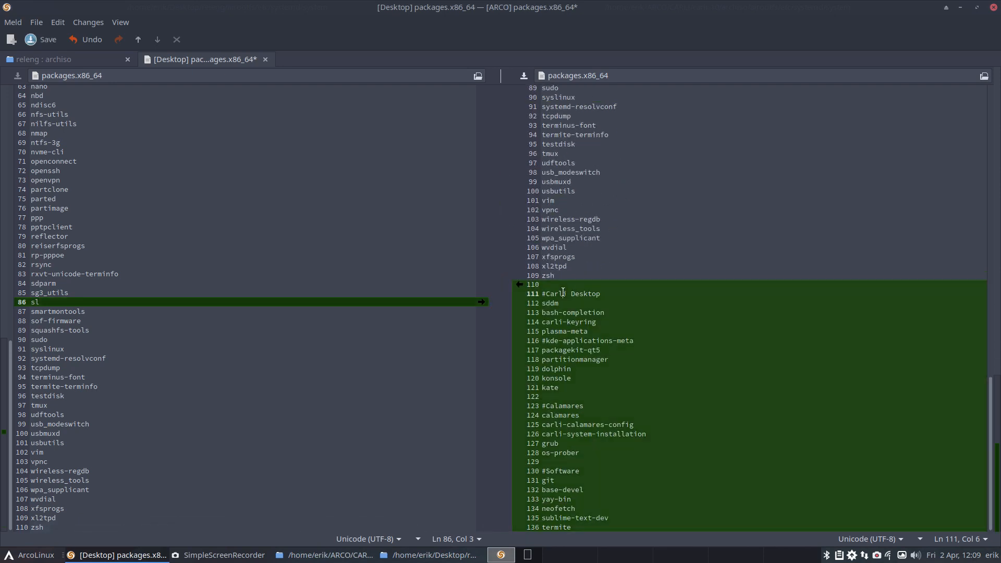
drag(535, 286, 606, 559)
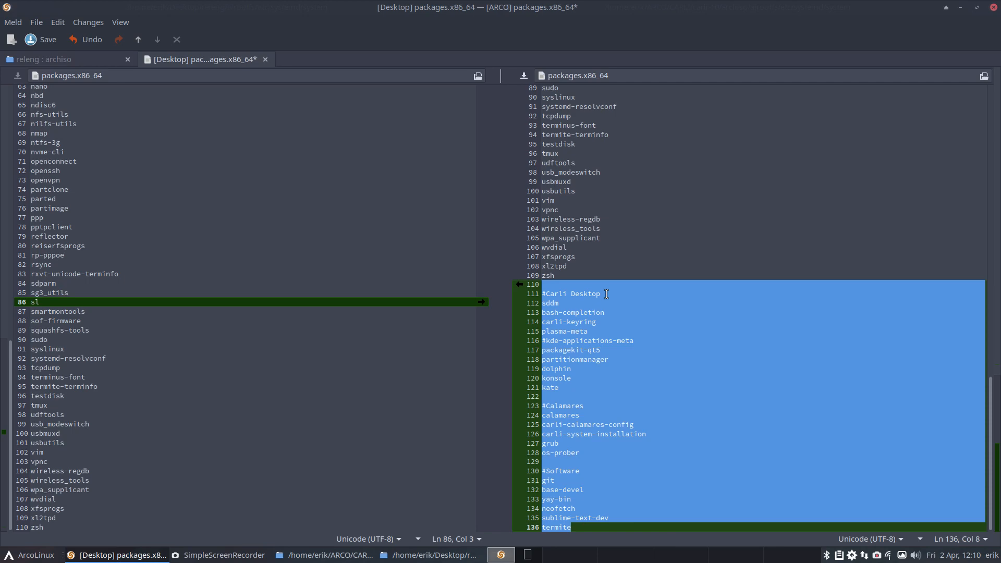
scroll(606, 295, up, 15)
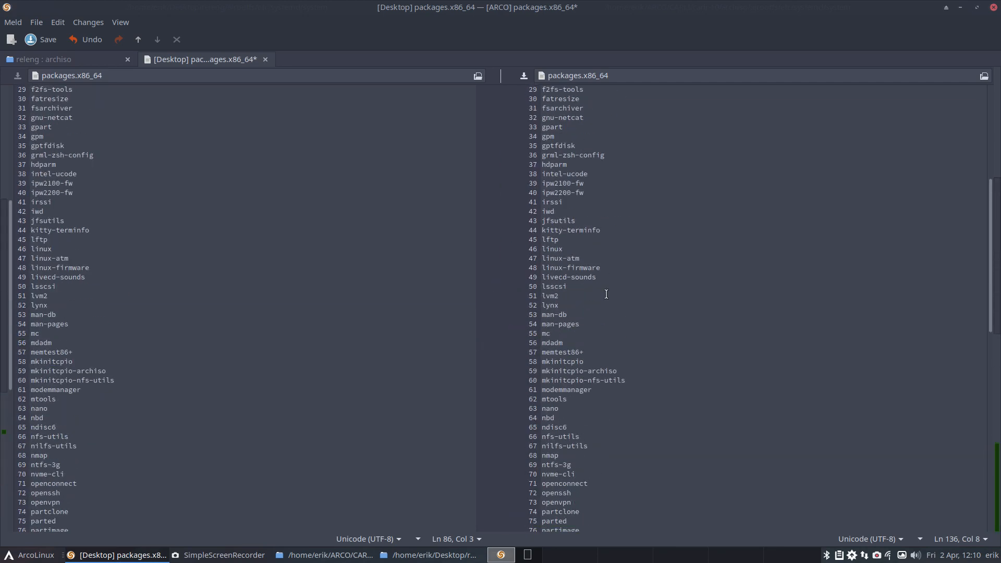
scroll(606, 295, down, 15)
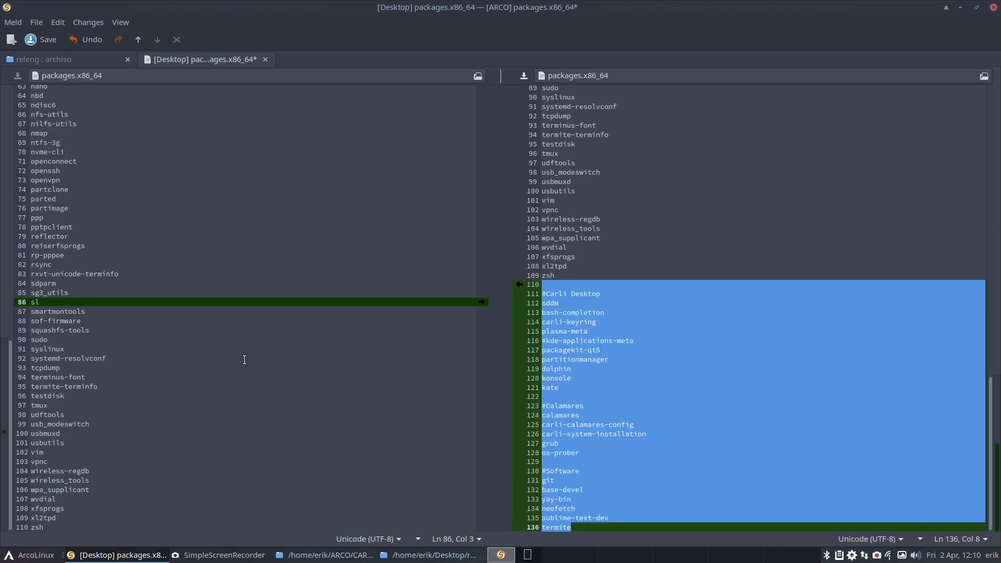
Step: Close the packages.x86_64 comparison, saving the changes to archiso's file
key(Delete)
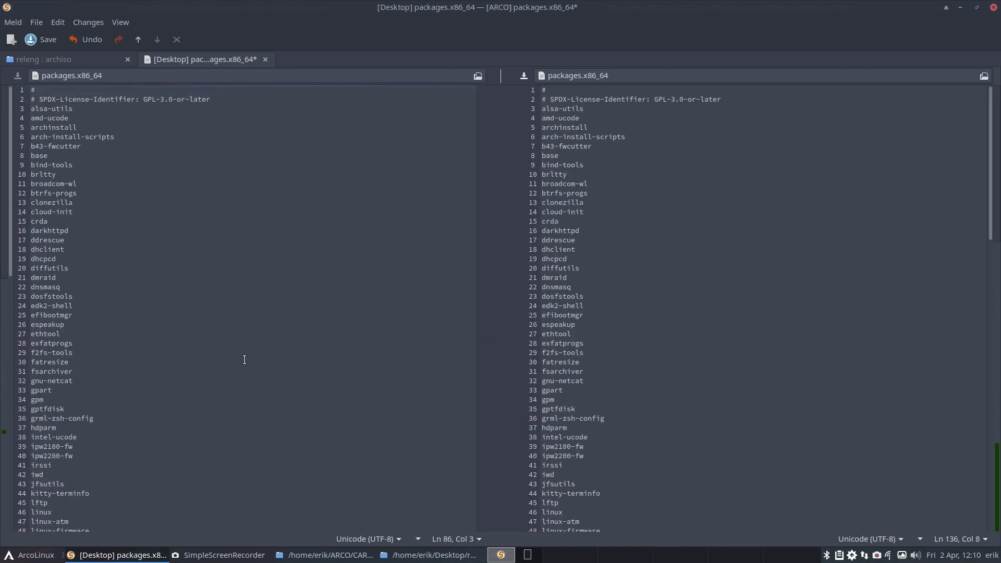
click(264, 59)
click(565, 319)
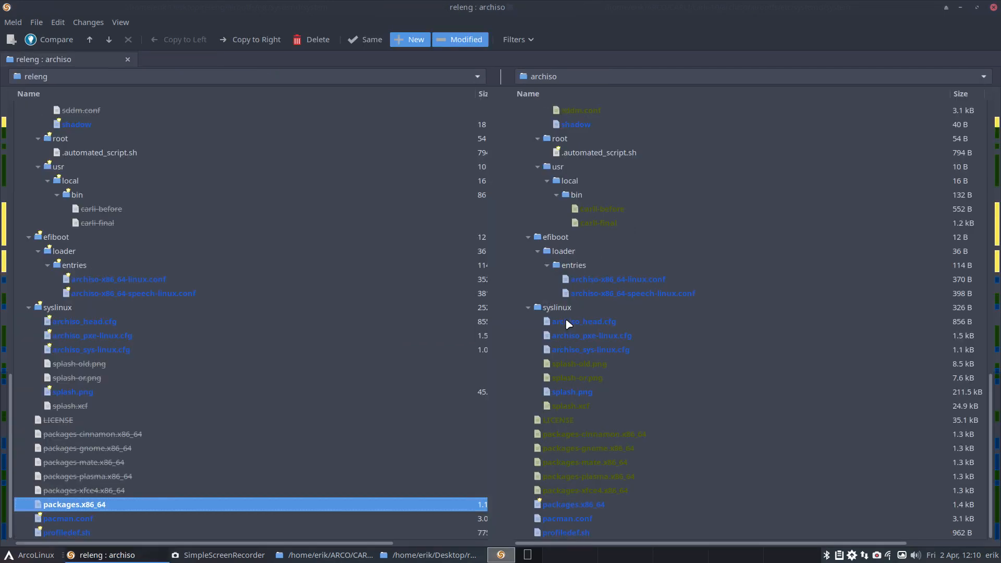
Step: Compare the two pacman.conf files, uncomment ILoveCandy in archiso's version, and save and close the comparison
double_click(92, 518)
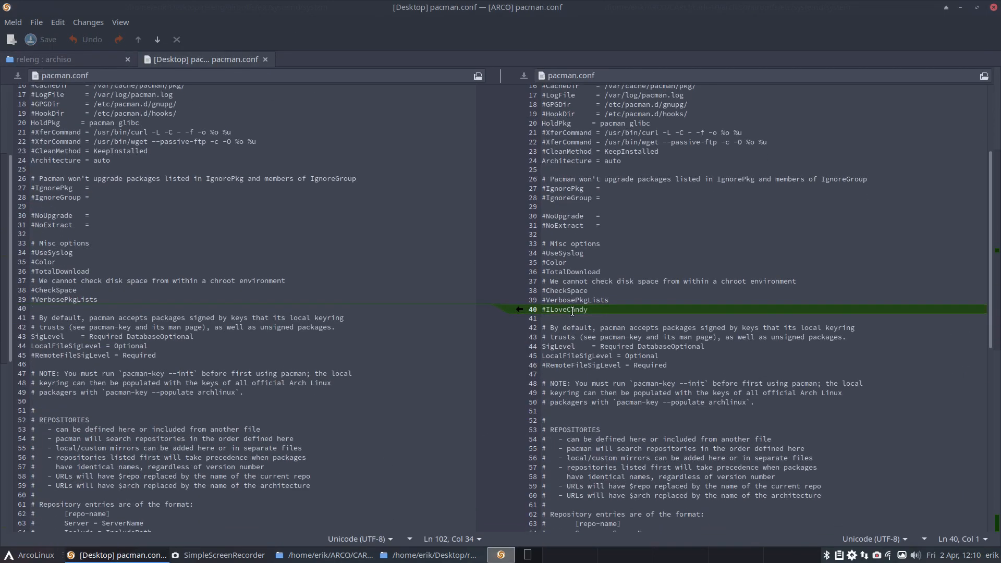
triple_click(572, 311)
scroll(623, 436, down, 5)
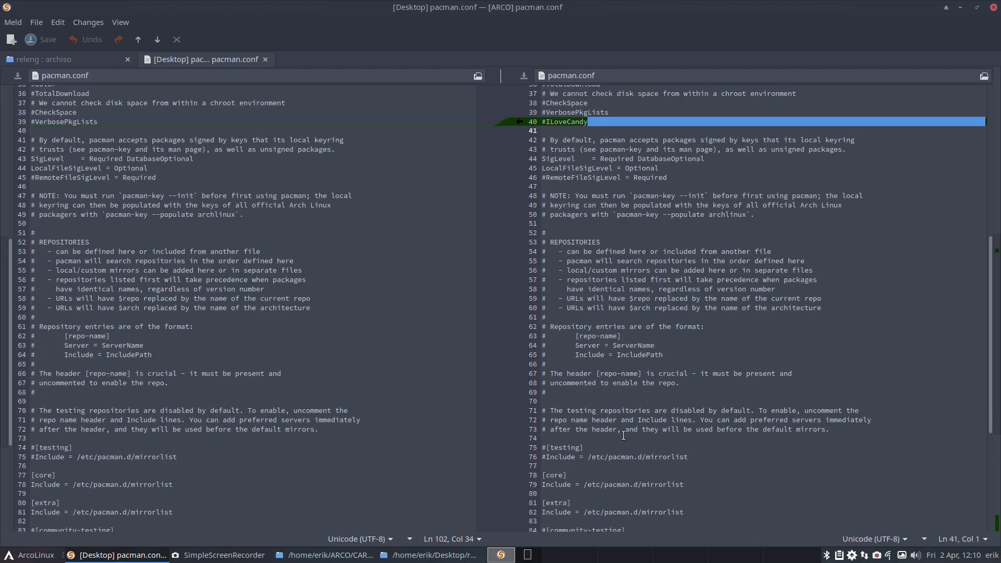
scroll(623, 435, down, 6)
scroll(623, 435, up, 10)
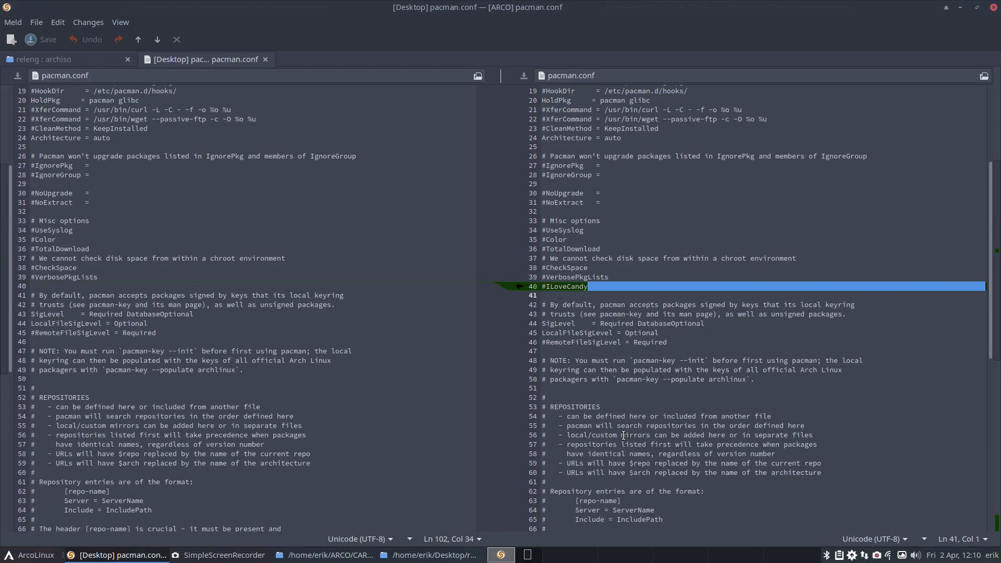
scroll(623, 436, up, 5)
click(544, 453)
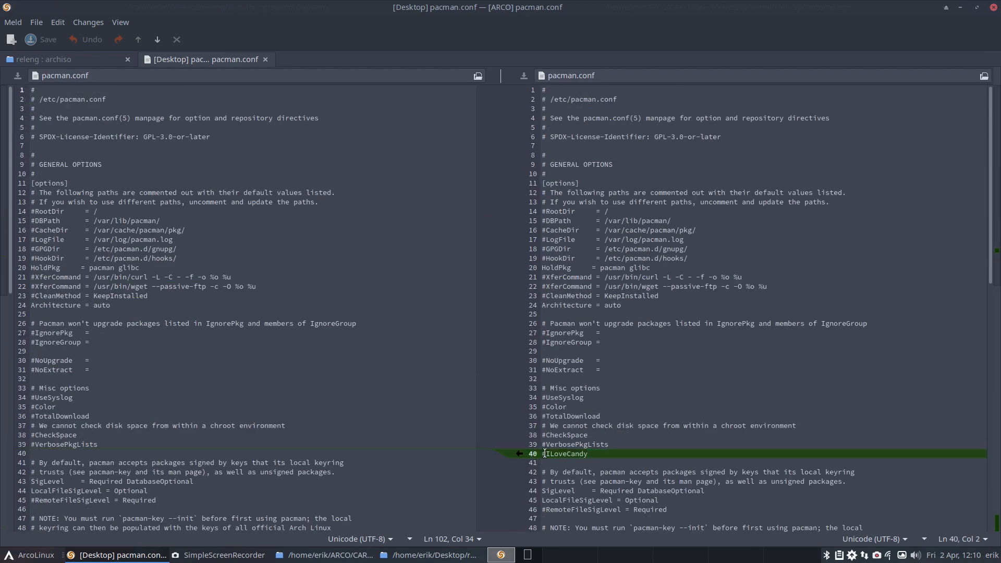
key(BackSpace)
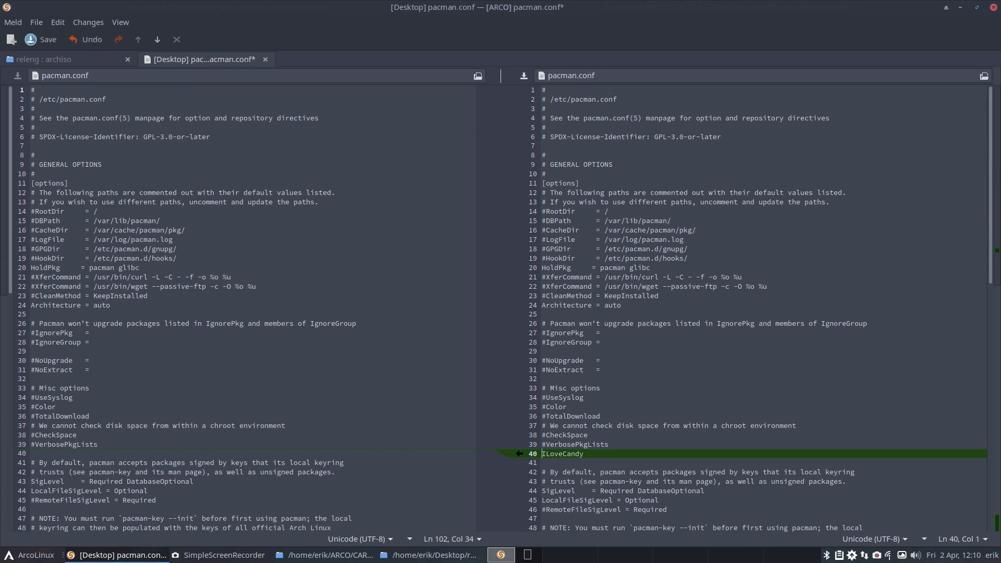
key(ctrl+s)
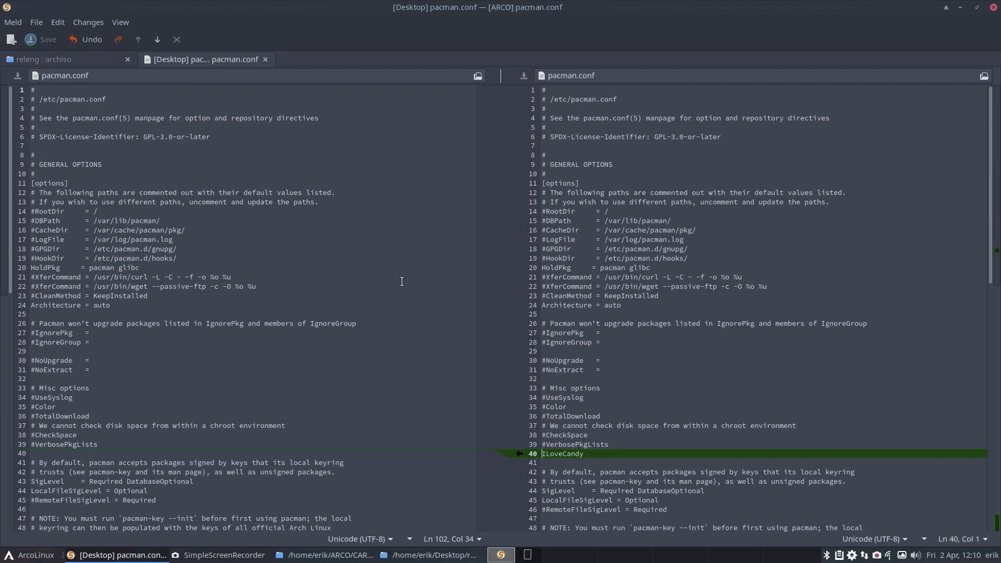
click(265, 60)
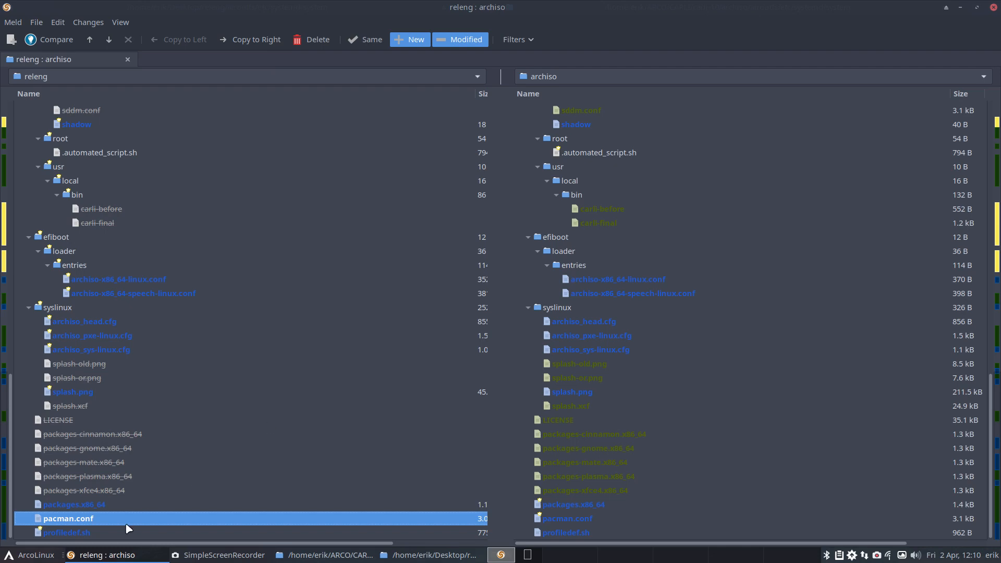
Step: Open the profiledef.sh comparison and enclose archiso's iso_name value carli in double quotes
click(81, 531)
double_click(81, 532)
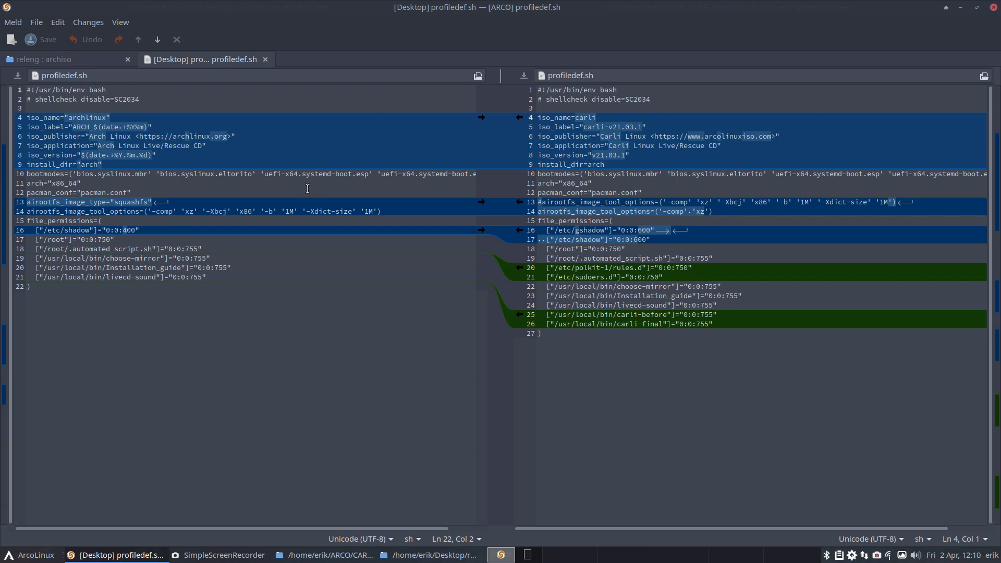
click(68, 118)
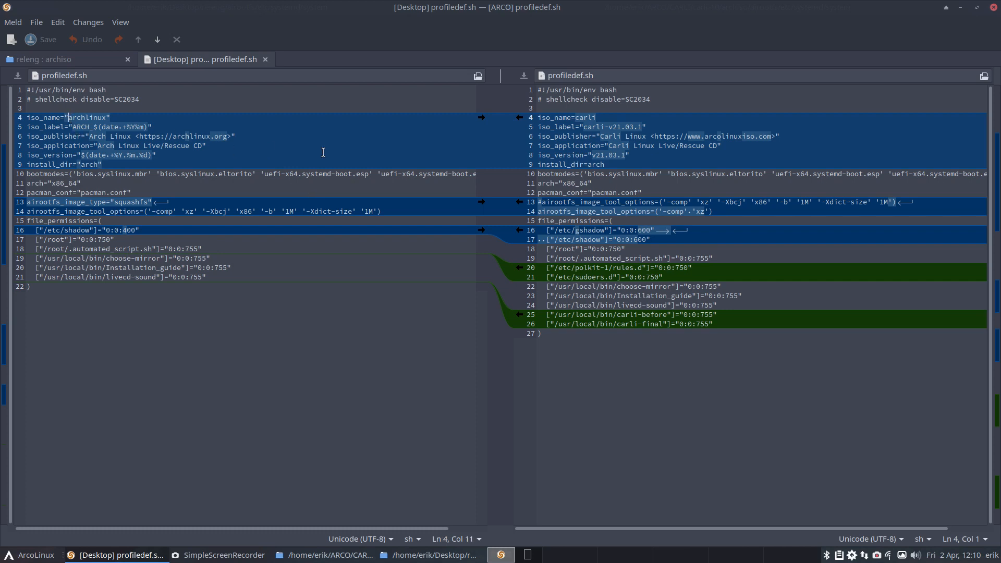
click(575, 117)
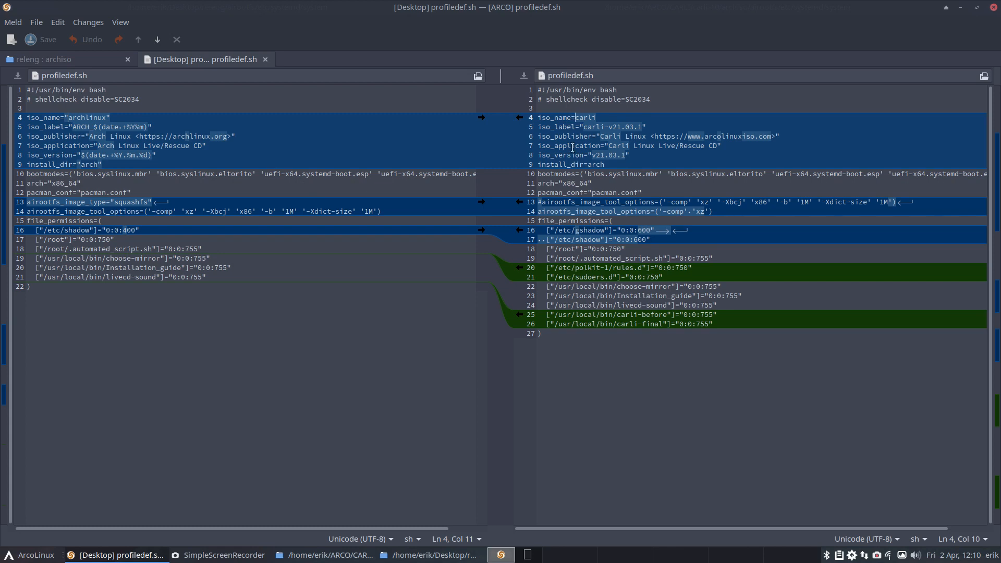
text(")
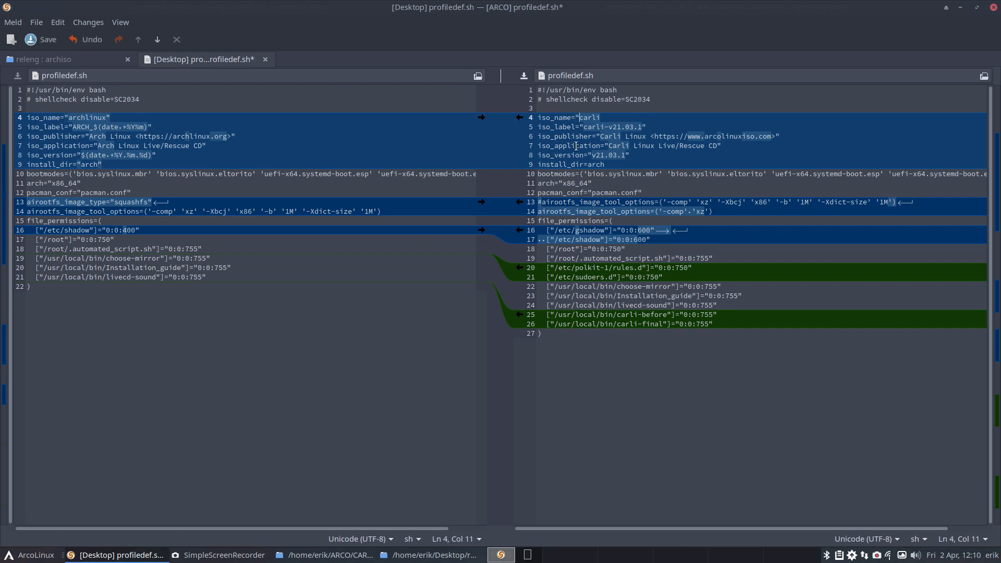
click(619, 117)
text(")
Step: Set iso_label to carli-v21.04.1 and iso_version to v21.04.1 in archiso's profiledef.sh
click(633, 127)
key(BackSpace)
text(4)
click(617, 155)
key(BackSpace)
text(4)
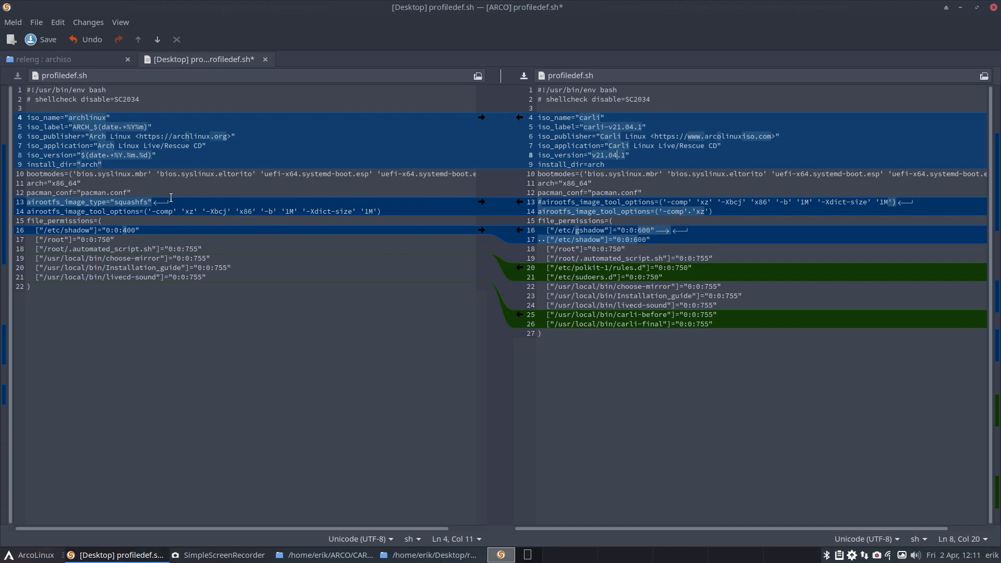
Step: Copy the airootfs_image_type="squashfs" line from releng's profiledef.sh into archiso's version, directly below the pacman_conf line
drag(152, 201, 13, 203)
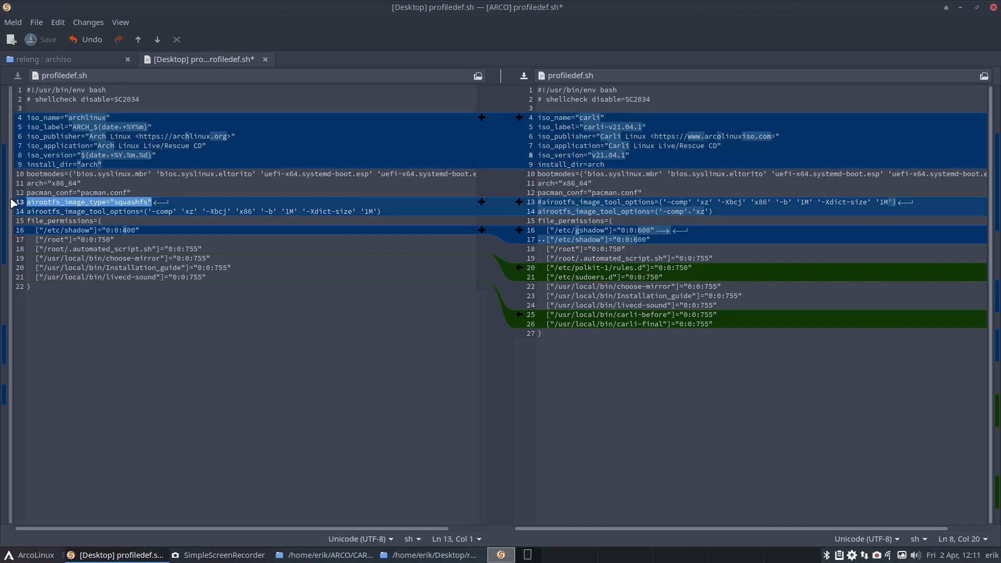
key(ctrl+c)
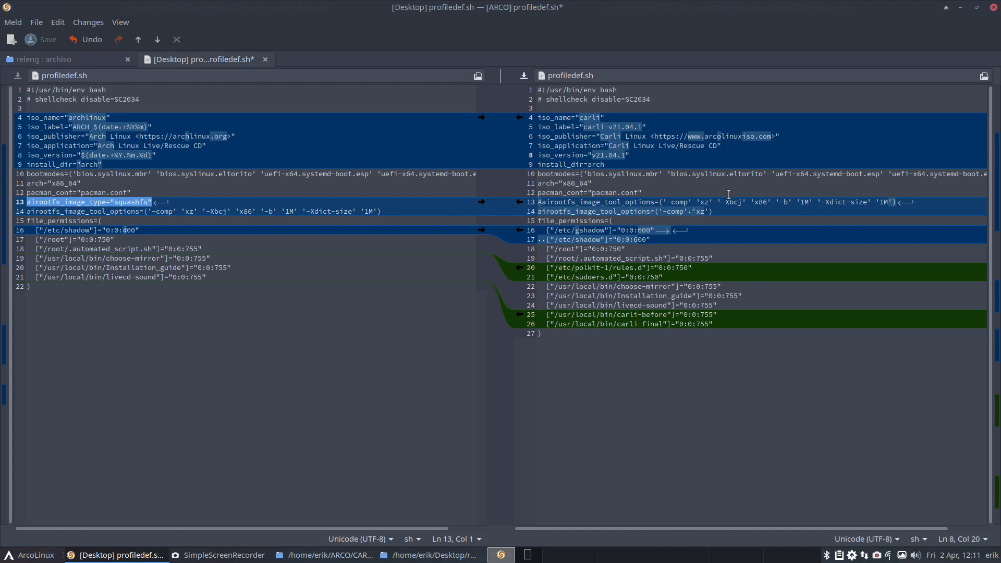
click(702, 194)
key(Return)
key(ctrl+v)
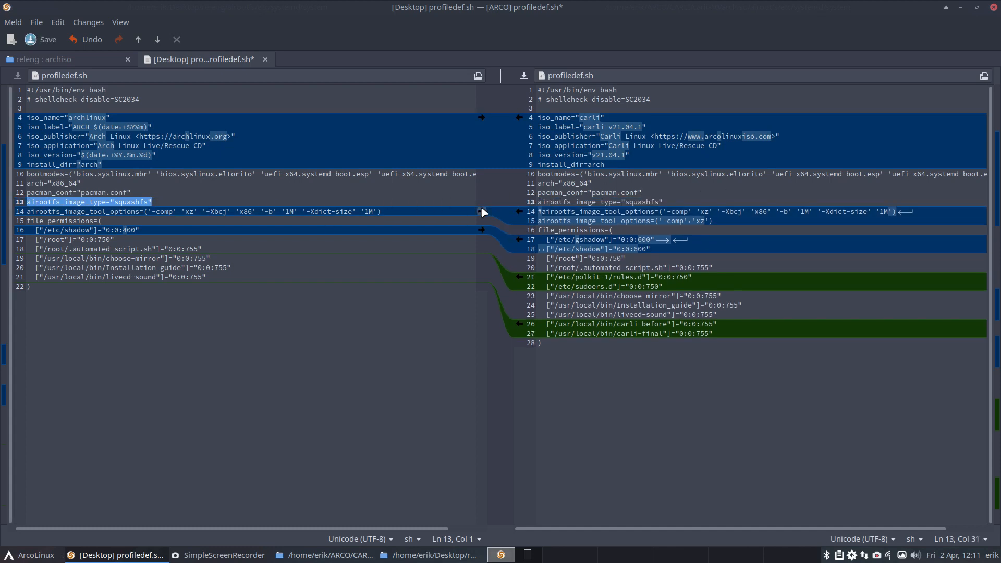
Step: Uncomment archiso's full xz airootfs_image_tool_options line, delete the short ('-comp' 'xz') line, and save the file
click(543, 211)
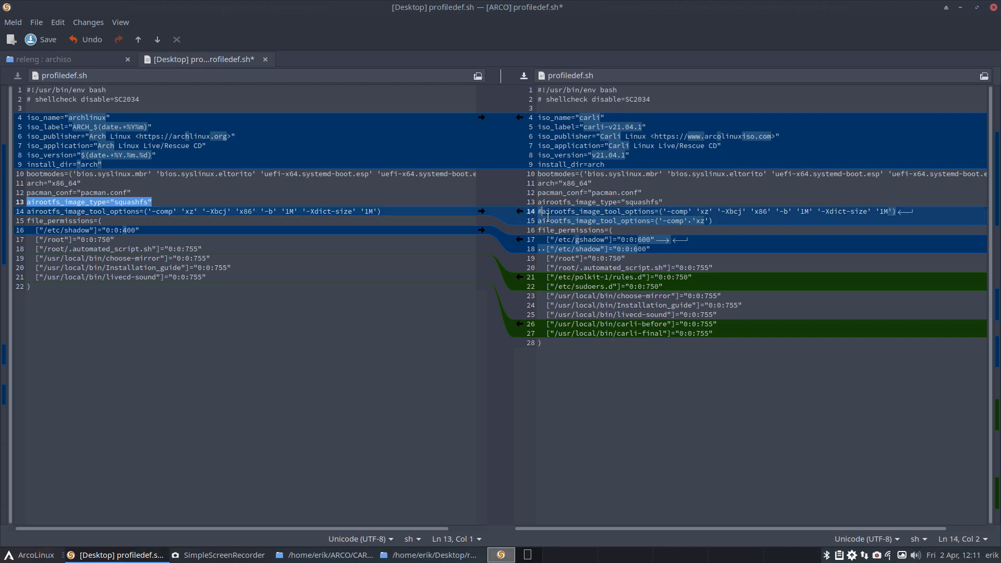
key(BackSpace)
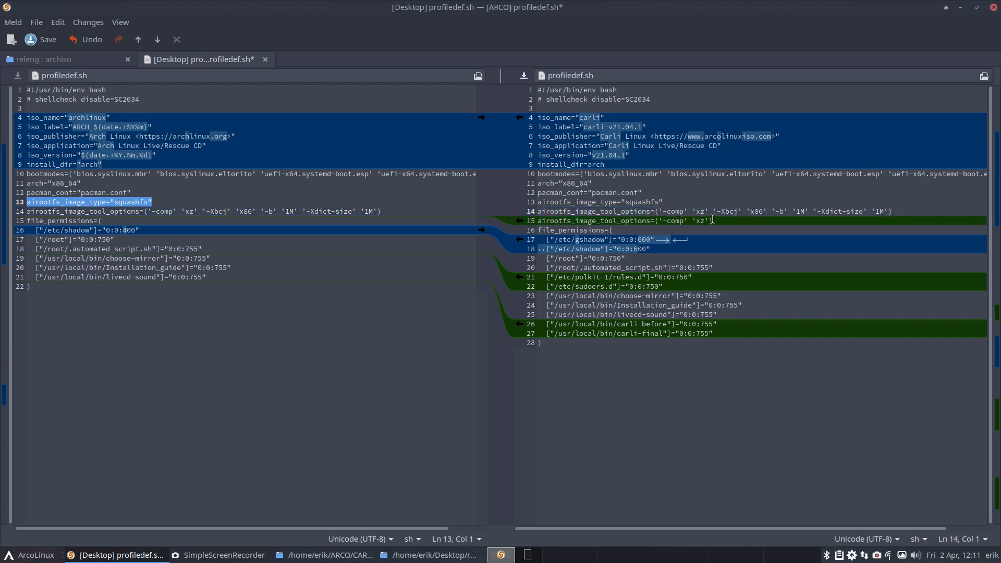
drag(711, 220, 510, 222)
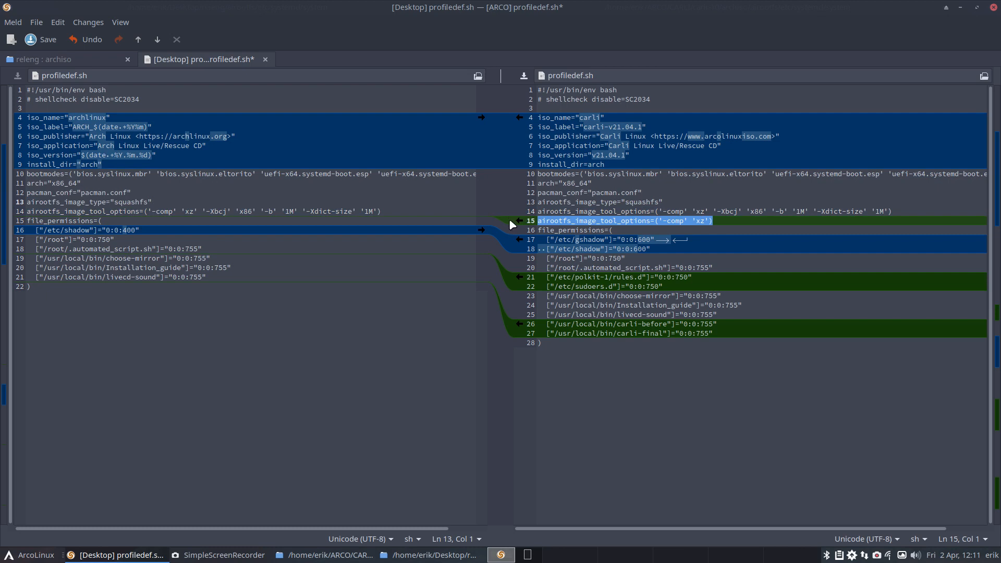
key(BackSpace)
key(BackSpace)
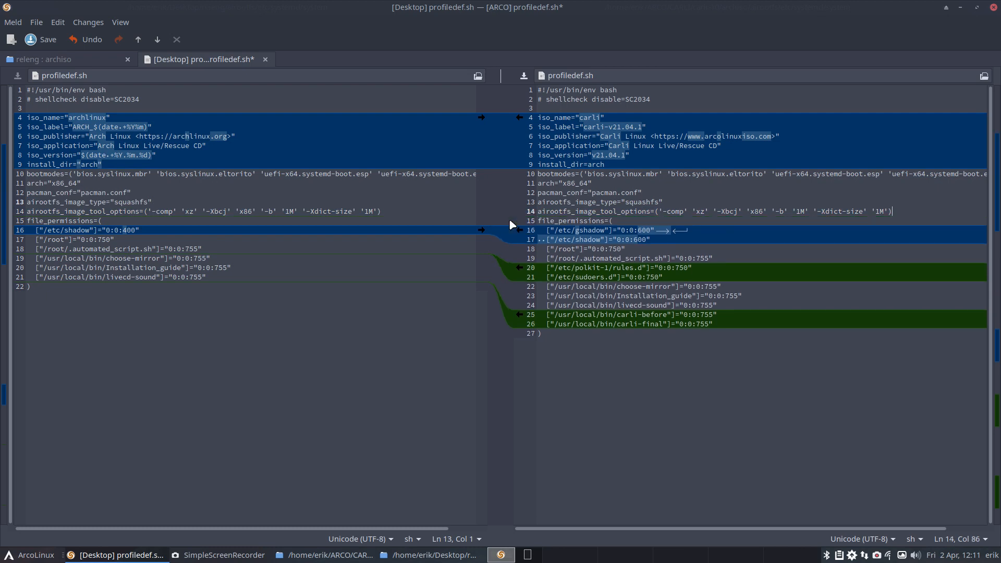
key(ctrl+s)
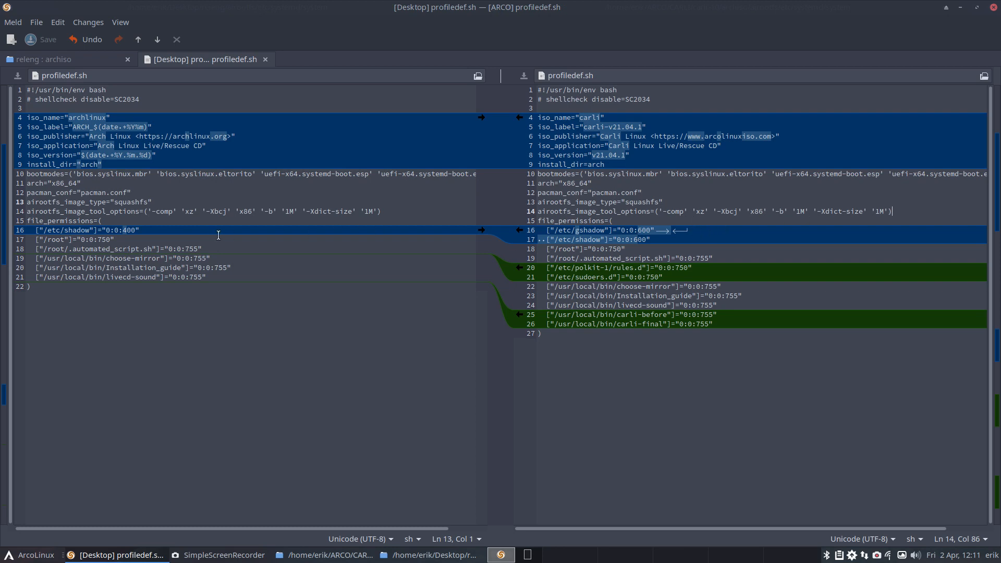
Step: Set the /etc/gshadow and /etc/shadow permissions to 0:0:400 in archiso's profiledef.sh and save the file
click(126, 231)
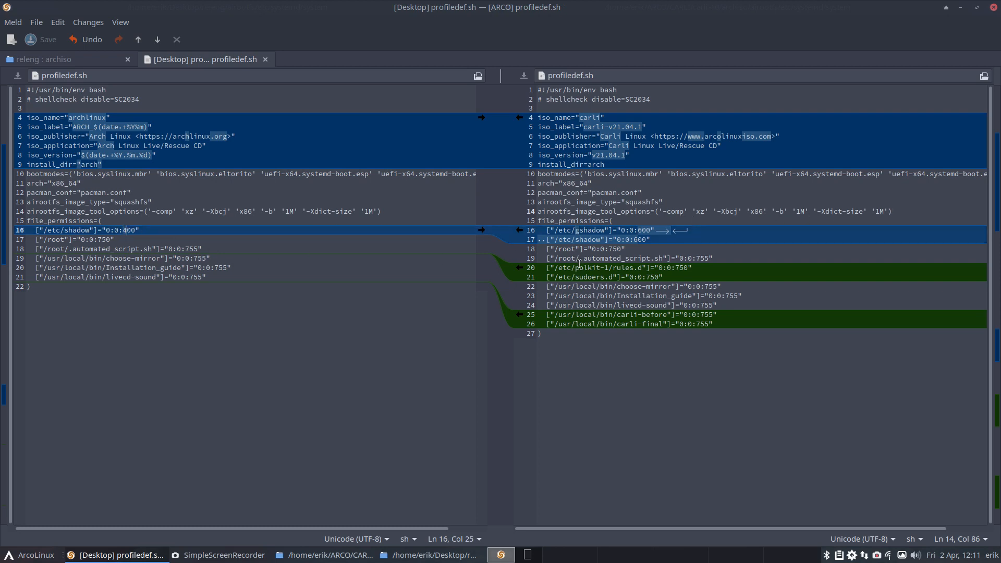
click(642, 230)
key(BackSpace)
text(4)
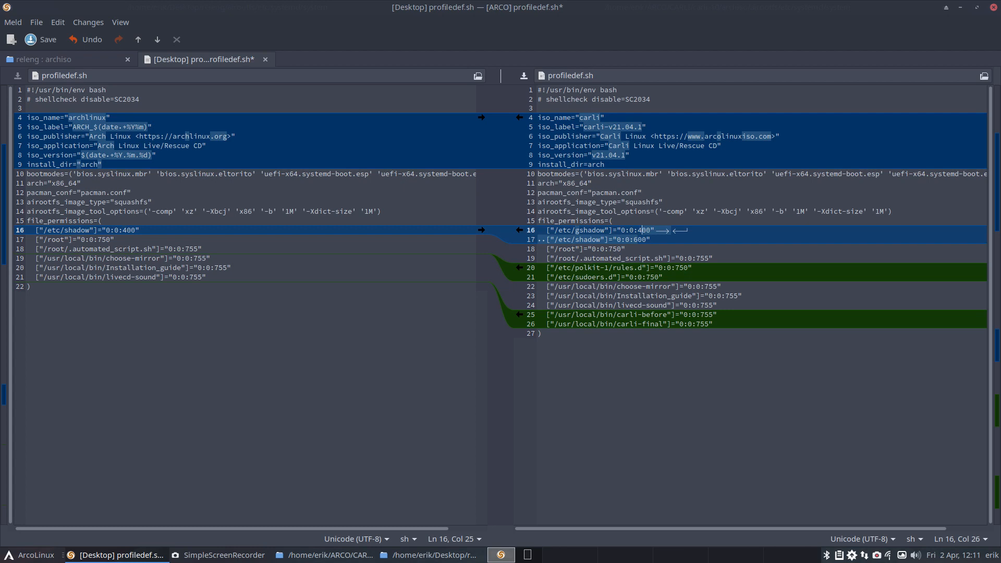
key(Down)
key(Left)
key(BackSpace)
text(40)
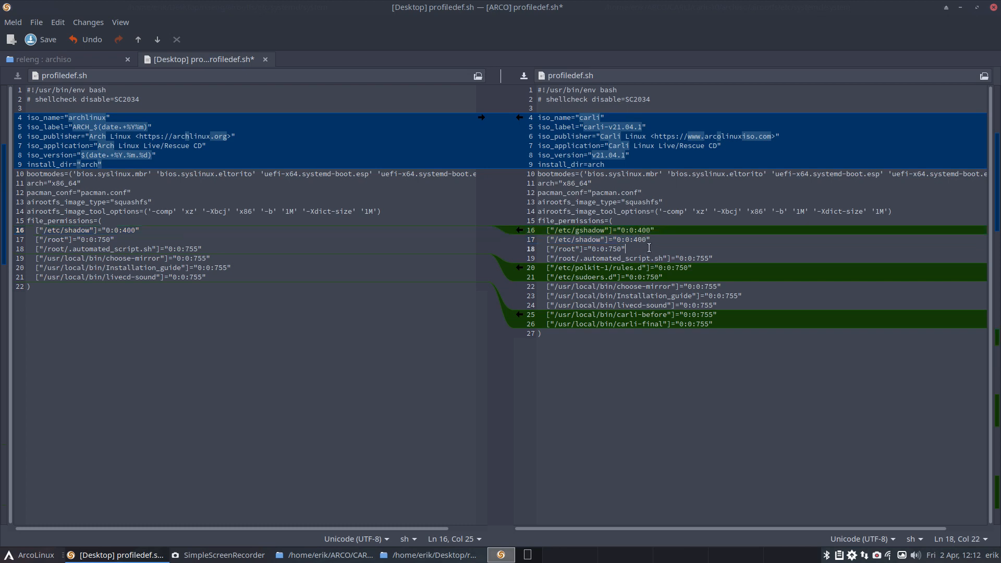
key(ctrl+s)
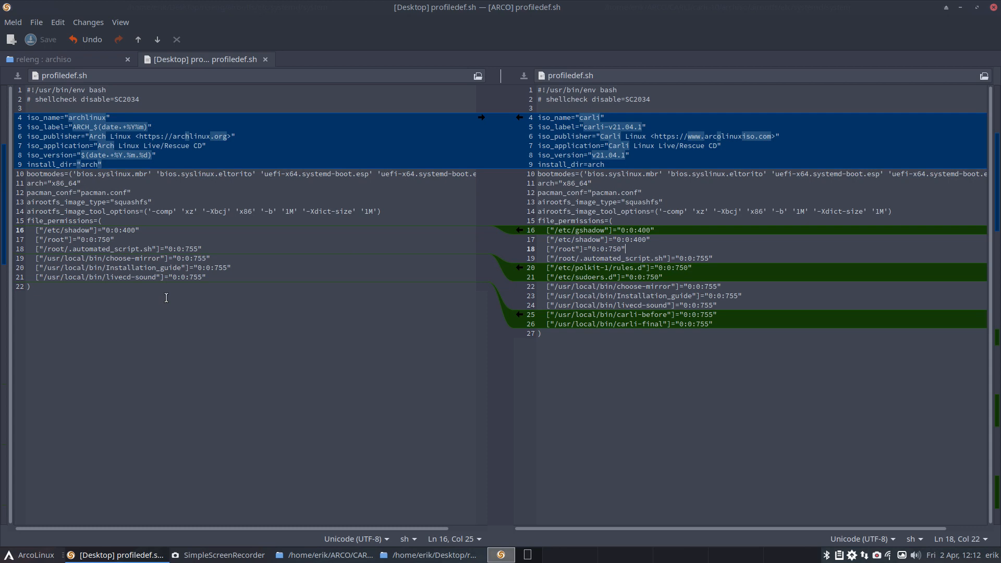
Step: Enclose archiso's install_dir value arch in double quotes and save profiledef.sh
click(641, 315)
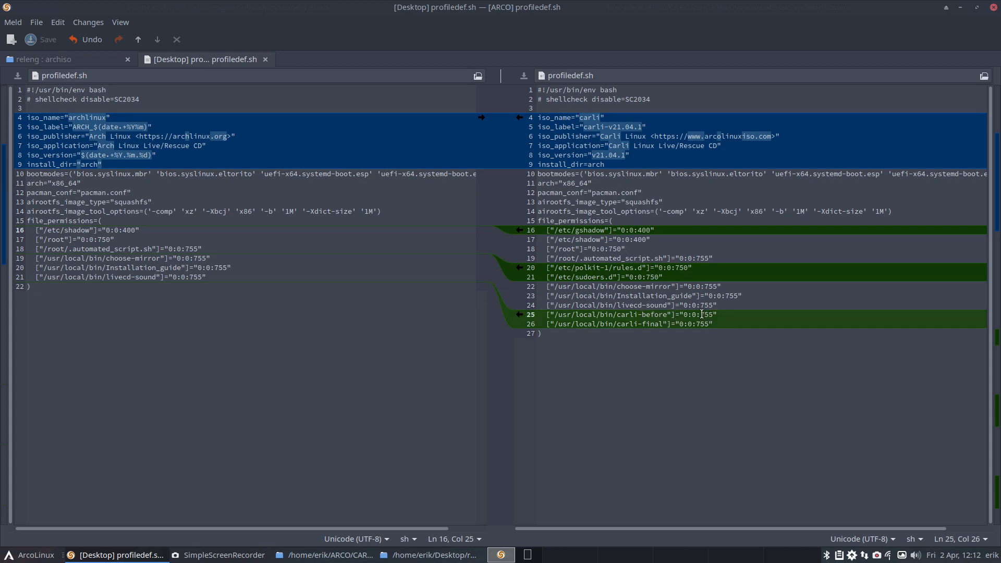
drag(701, 314, 719, 315)
click(586, 165)
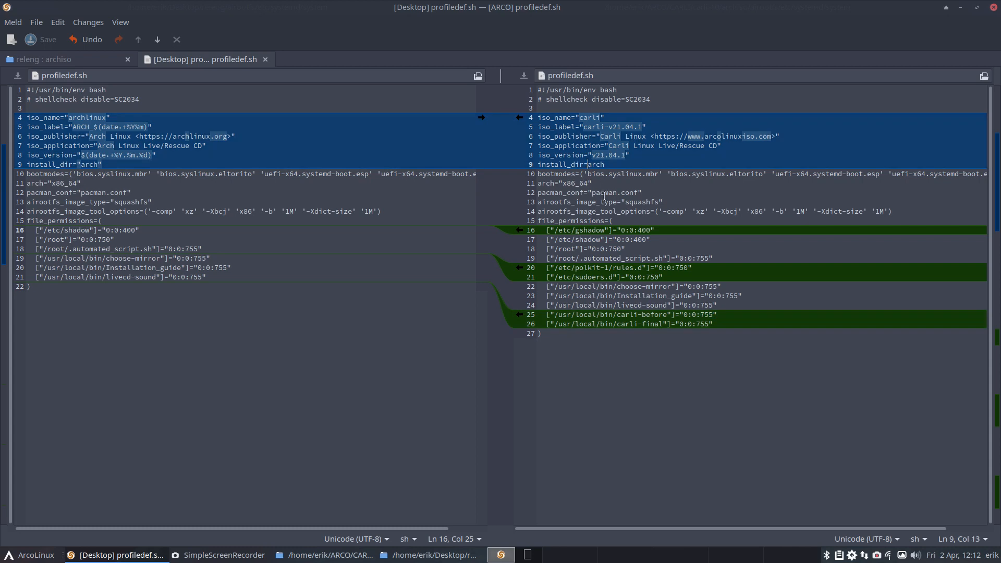
text(")
click(620, 166)
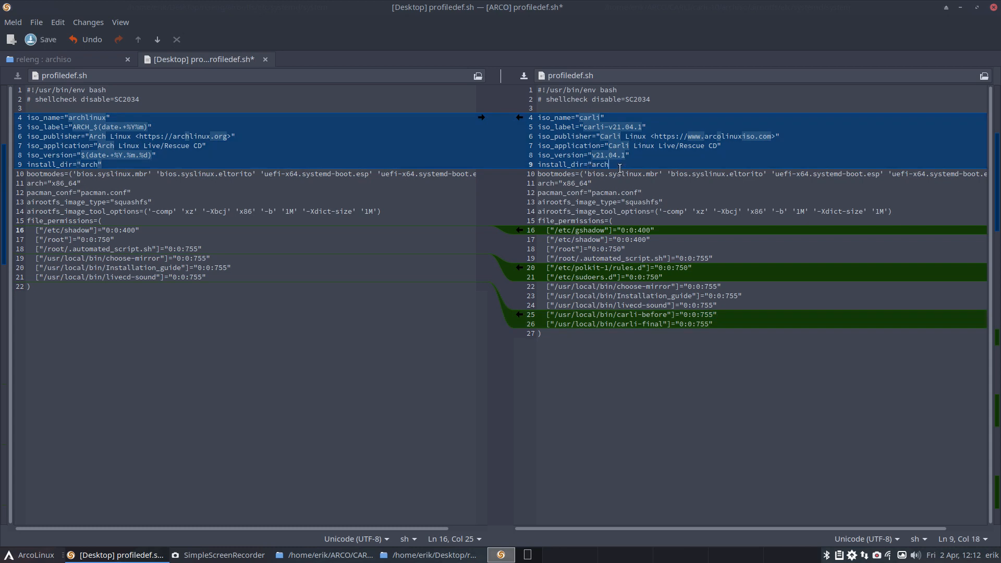
text(")
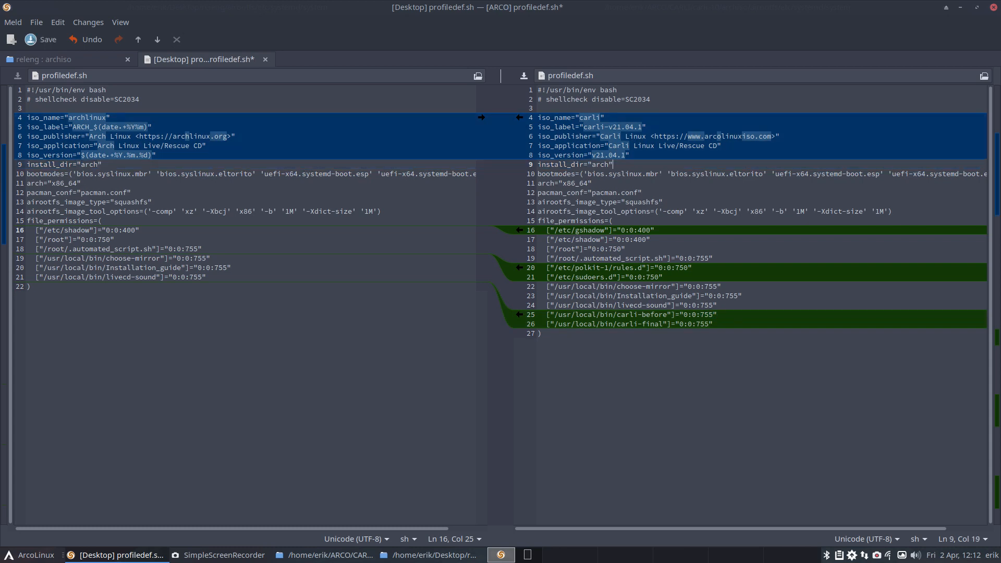
key(ctrl+s)
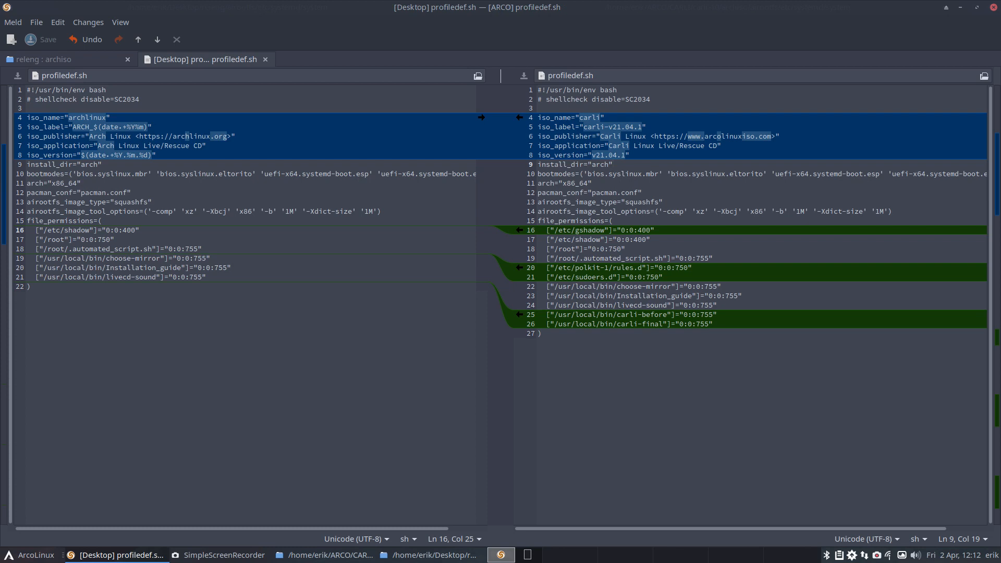
Step: Close the profiledef.sh comparison and refresh the releng and archiso folder comparison
click(265, 59)
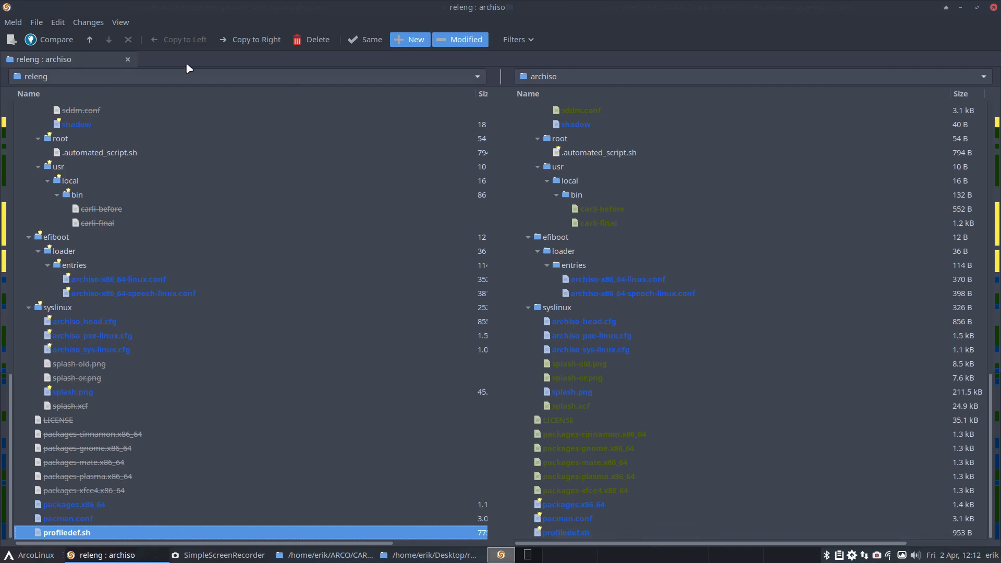
click(121, 22)
click(136, 146)
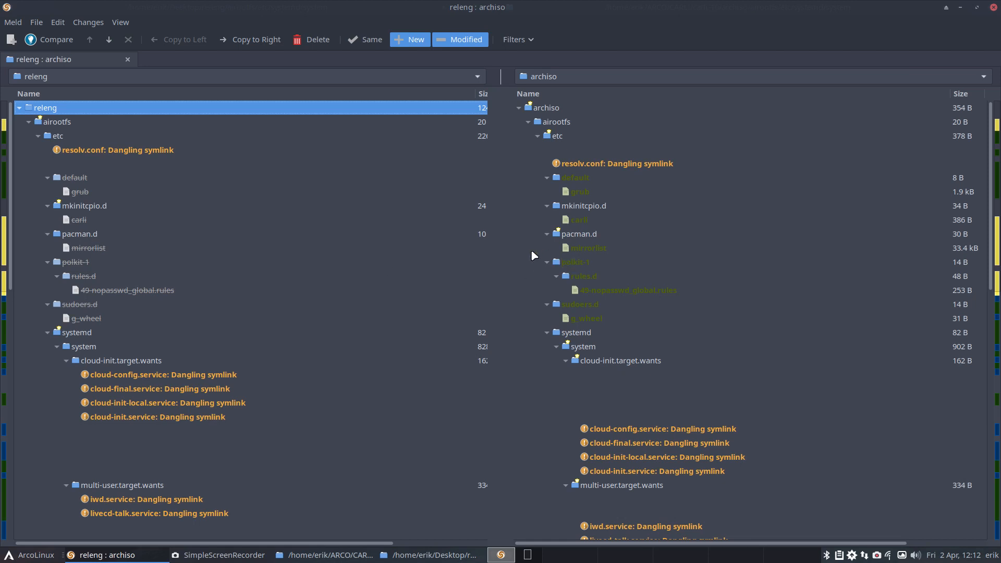
Step: Open archiso's grub file in etc/default, review its boot loader settings including GRUB_THEME and GRUB_DISTRIBUTOR, and close it
click(588, 165)
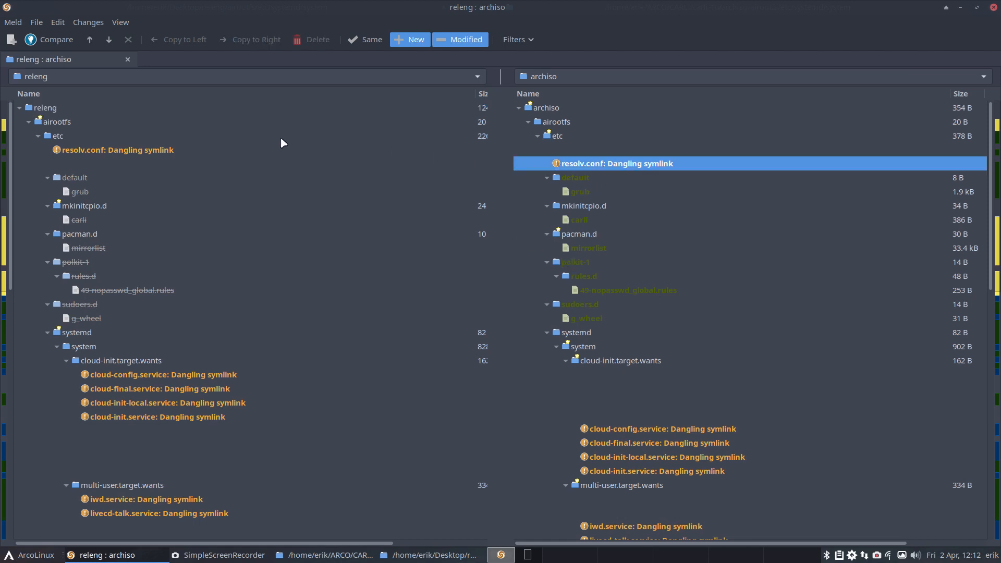
click(578, 182)
click(581, 192)
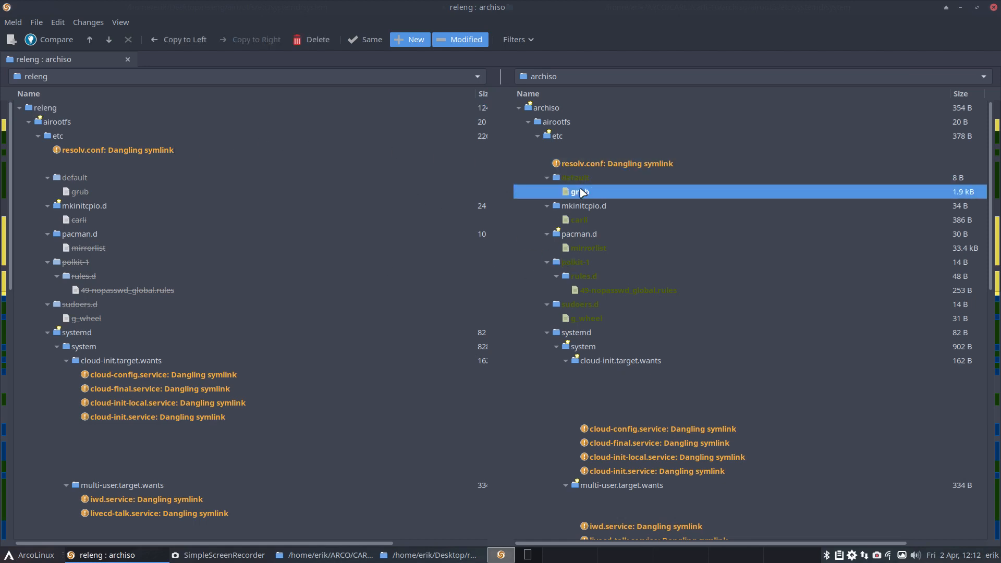
double_click(581, 193)
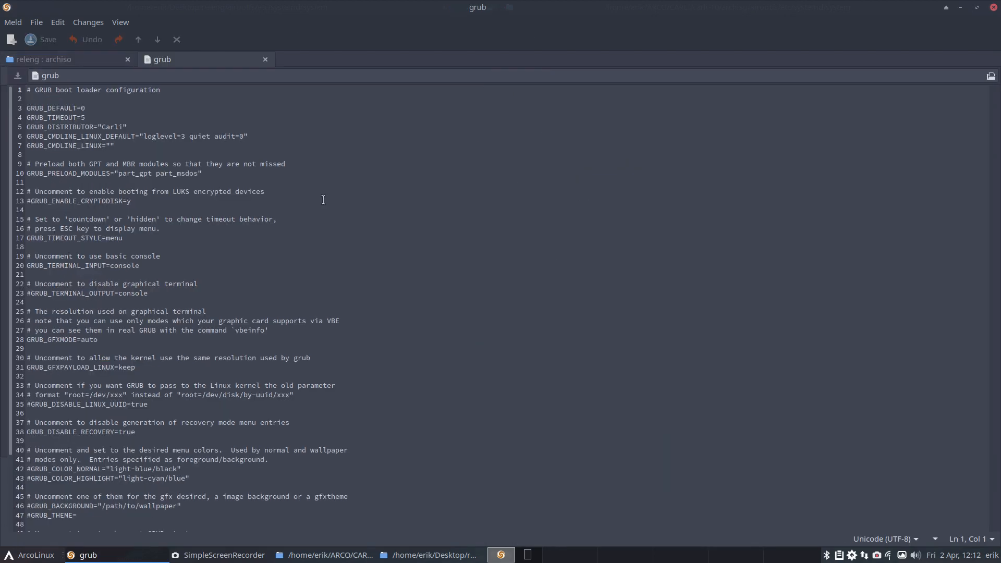
scroll(158, 156, down, 3)
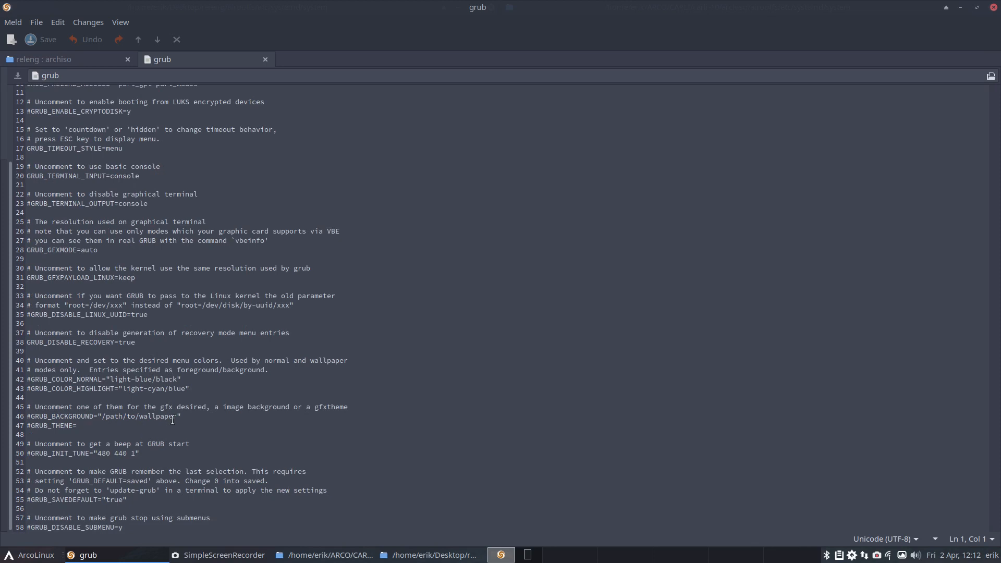
click(100, 432)
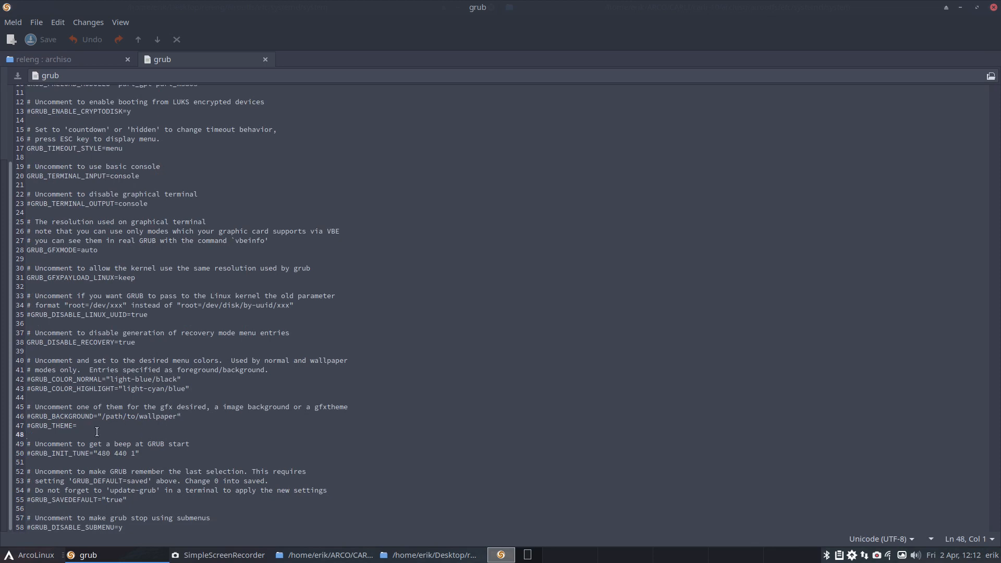
scroll(147, 395, up, 3)
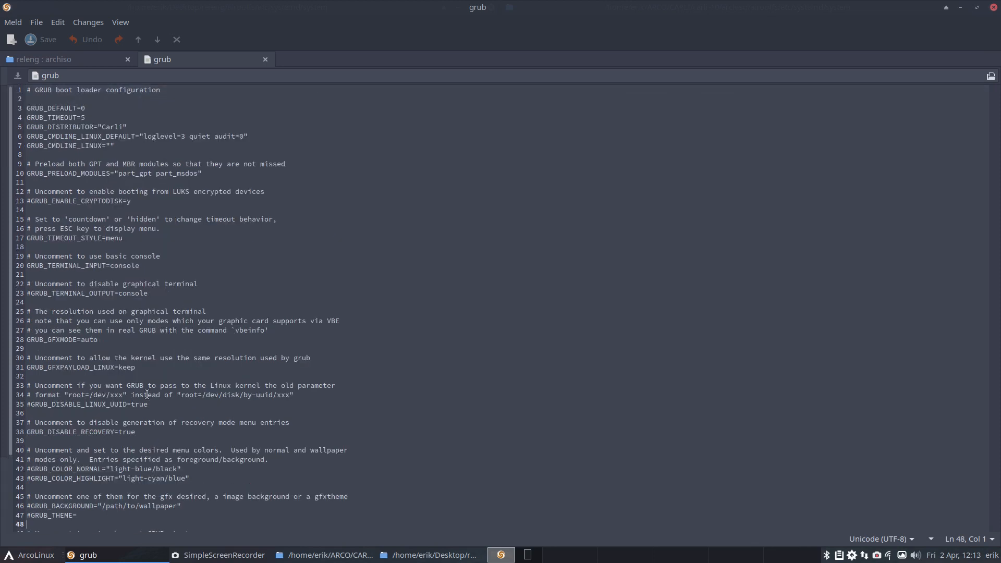
double_click(117, 126)
click(265, 59)
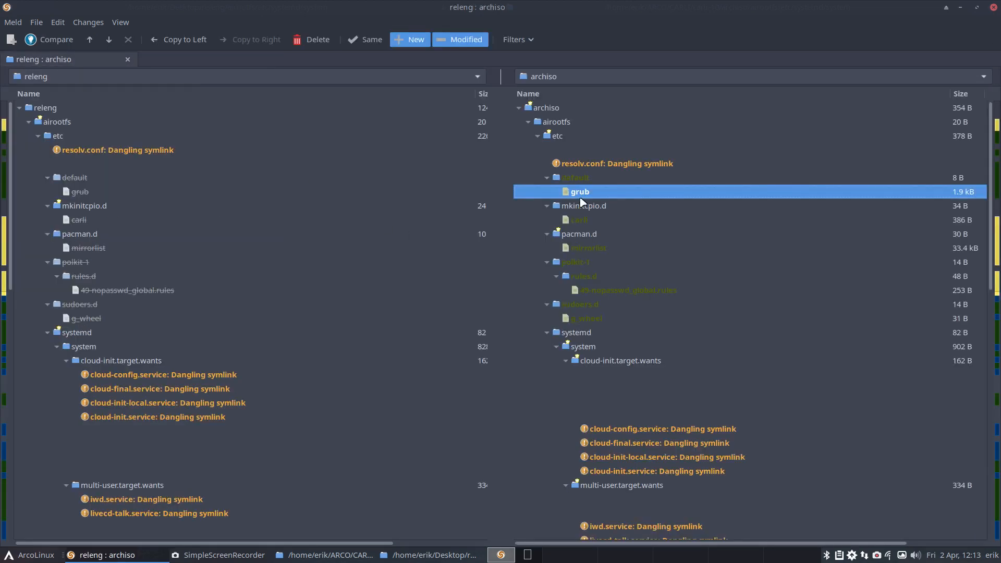
Step: Review archiso's carli preset in mkinitcpio.d and the Worldwide servers in pacman.d's mirrorlist, closing each file
click(584, 224)
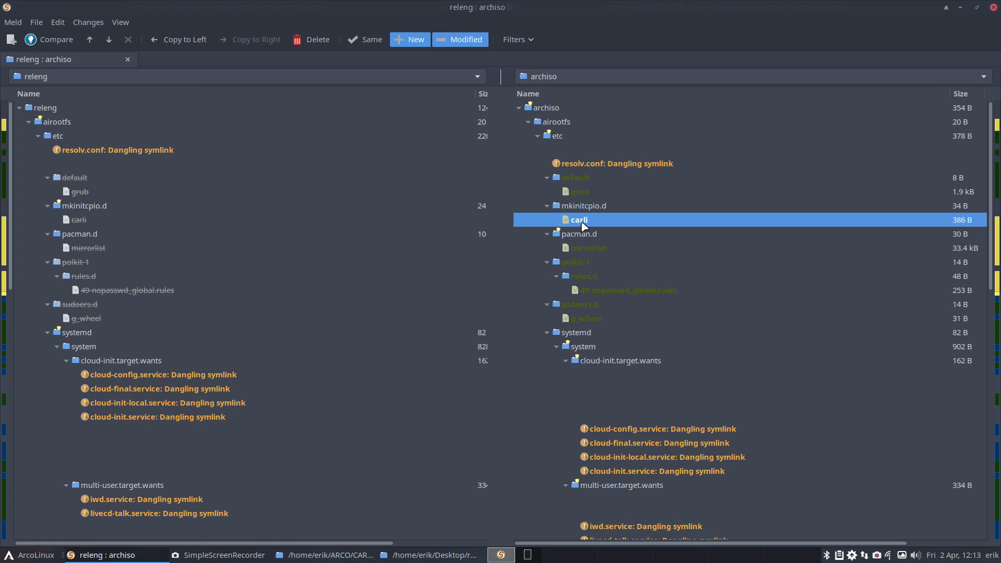
double_click(583, 224)
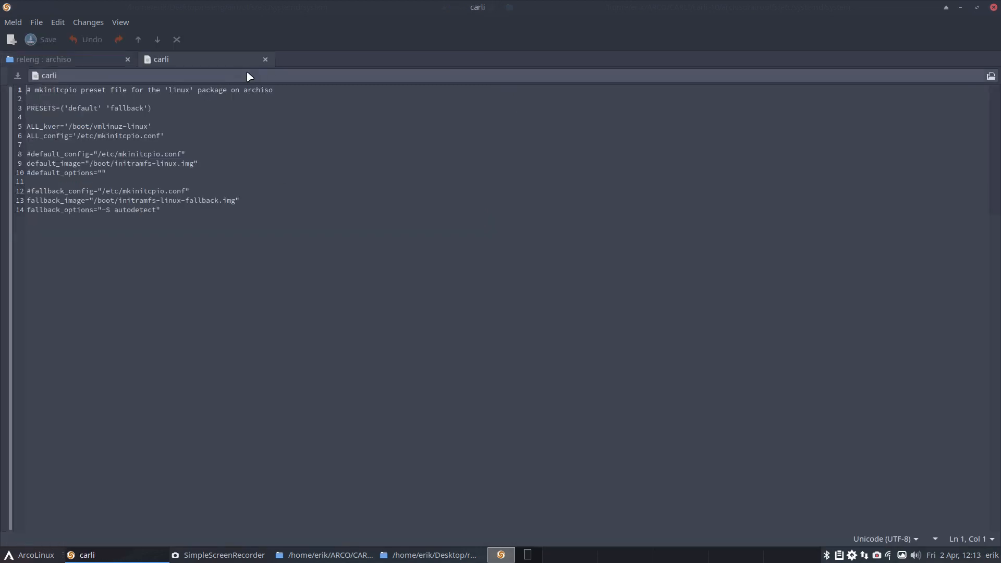
click(265, 59)
click(615, 249)
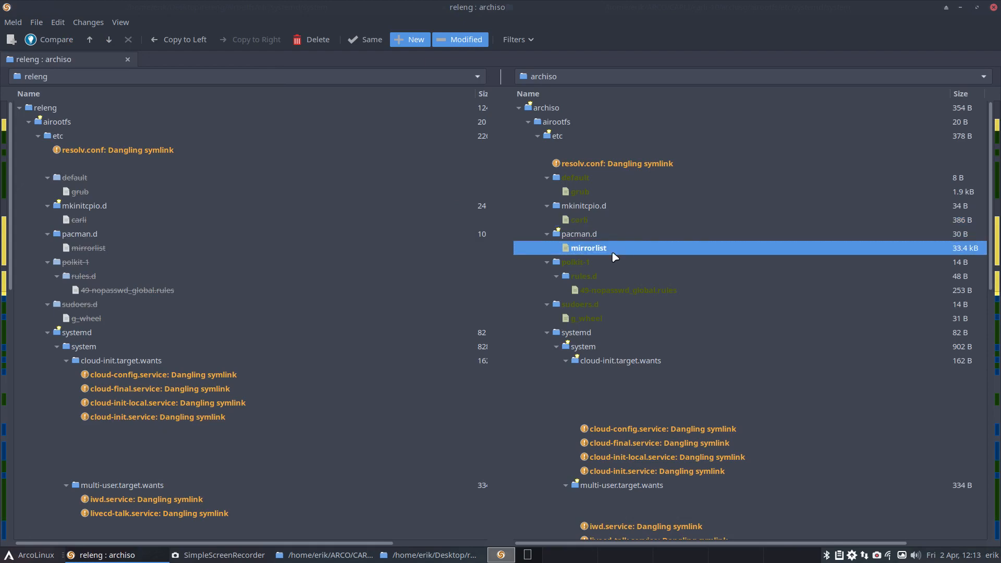
double_click(614, 252)
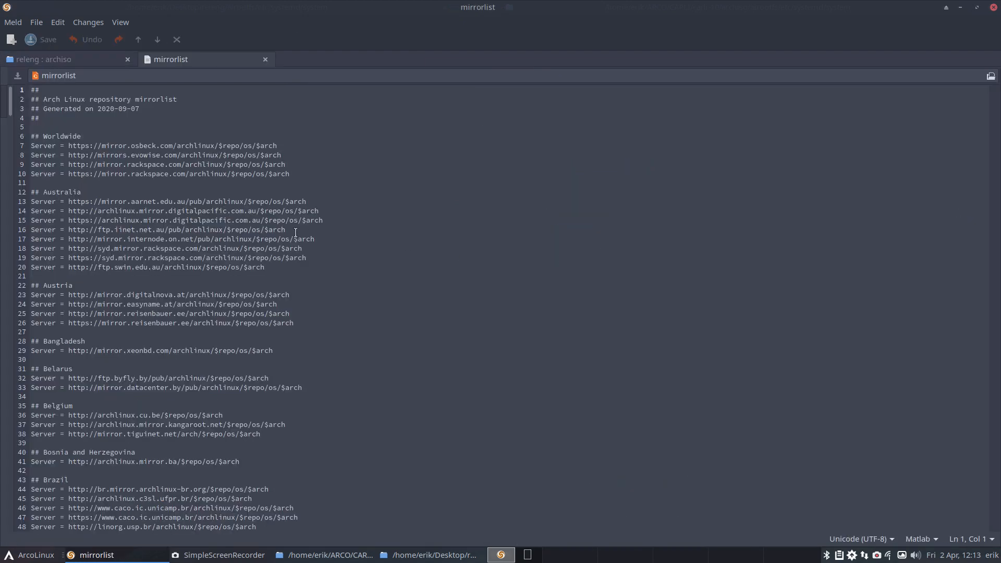
drag(280, 146, 6, 146)
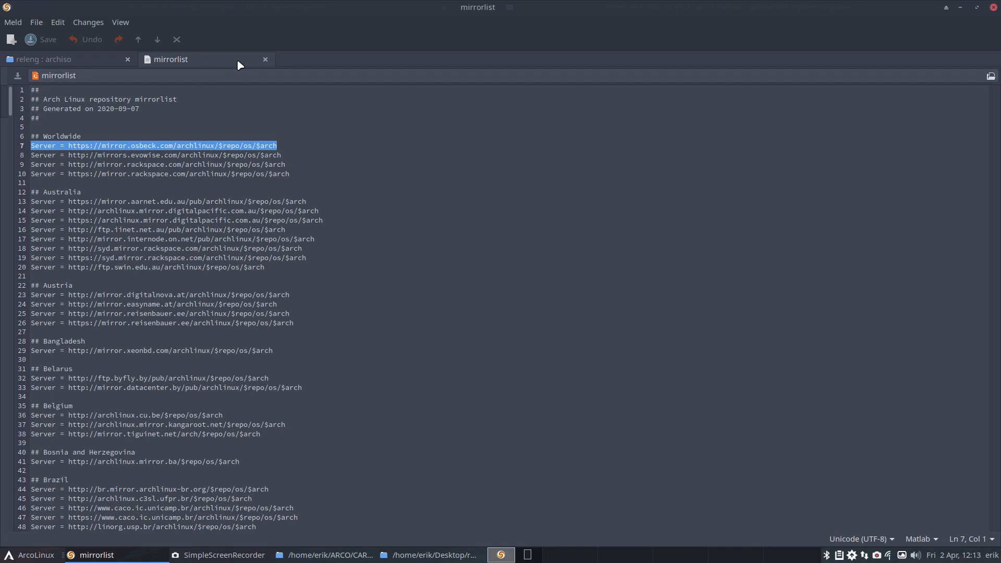
click(265, 59)
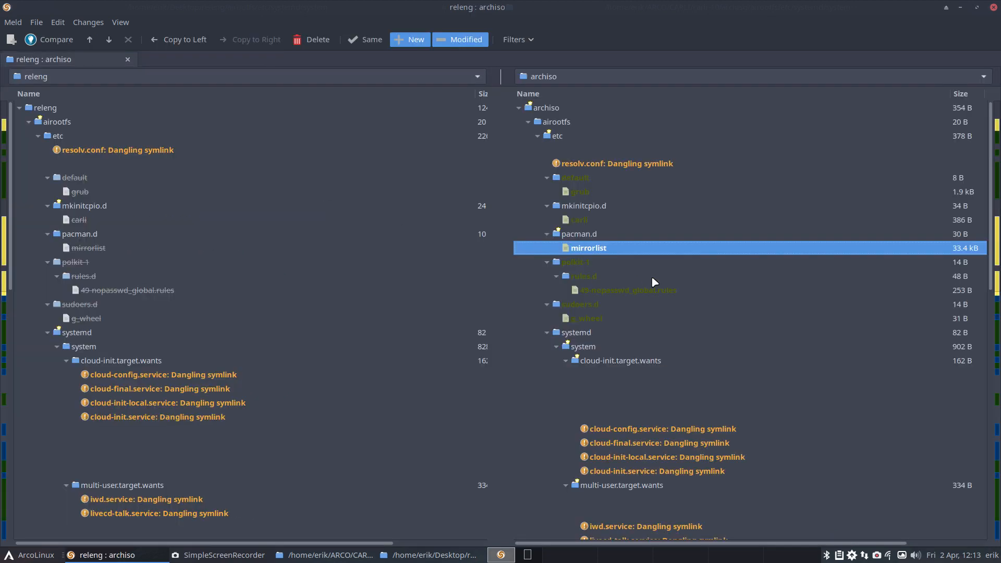
Step: Review archiso's differing etc entries from 49-nopasswd_global.rules down to pacman-init.service, then view the carli-release file and close it
click(603, 290)
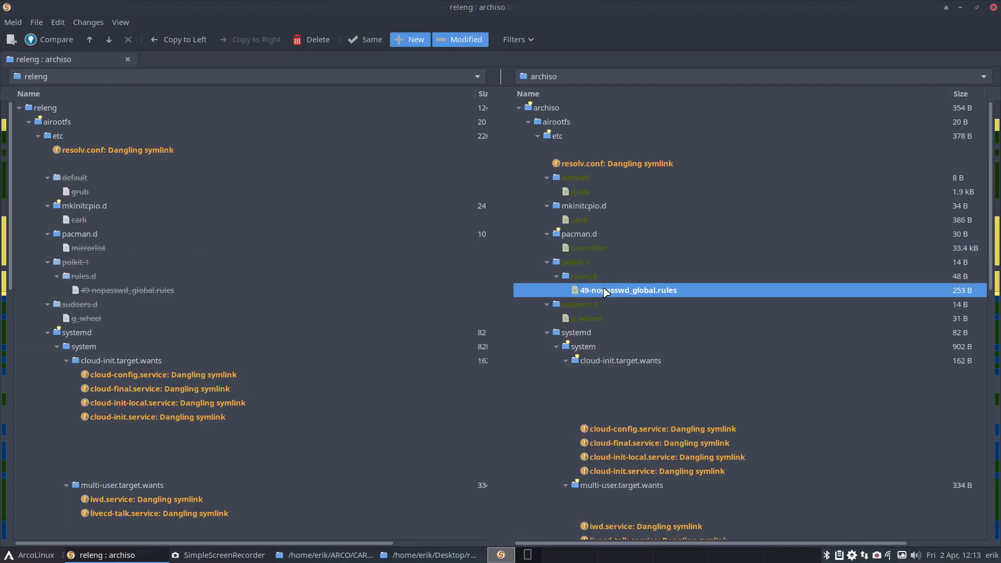
click(610, 320)
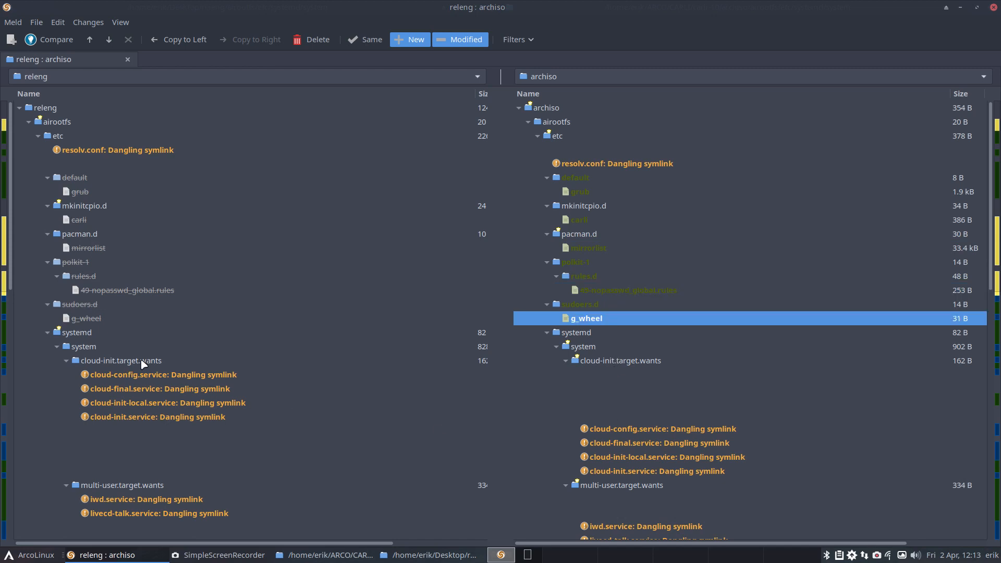
scroll(253, 471, down, 5)
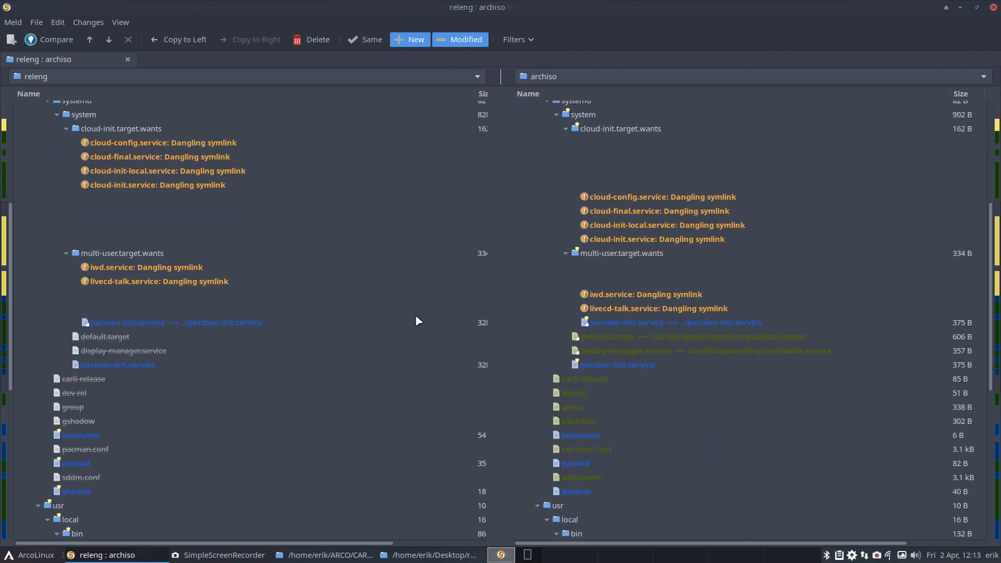
click(243, 327)
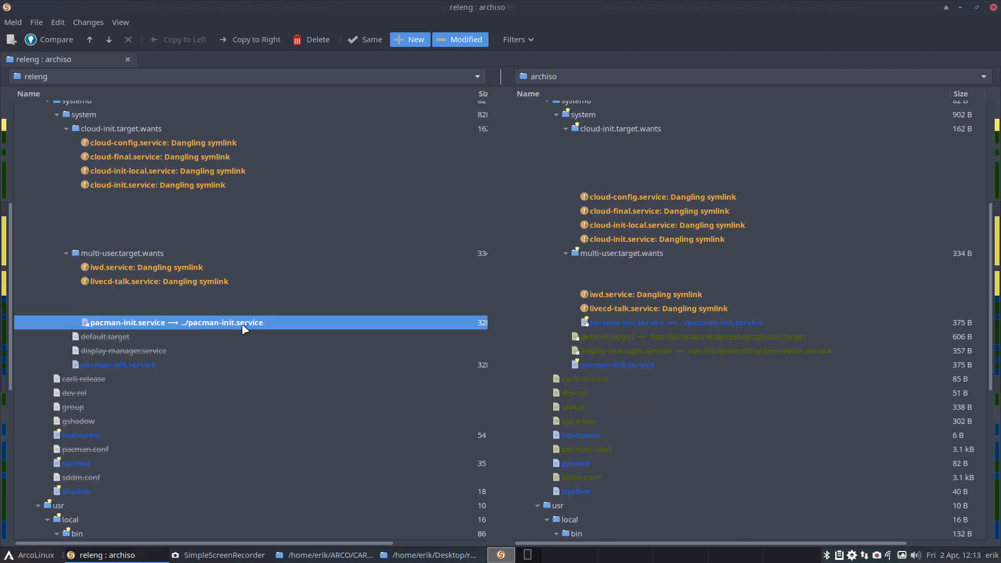
click(173, 336)
click(589, 339)
click(589, 349)
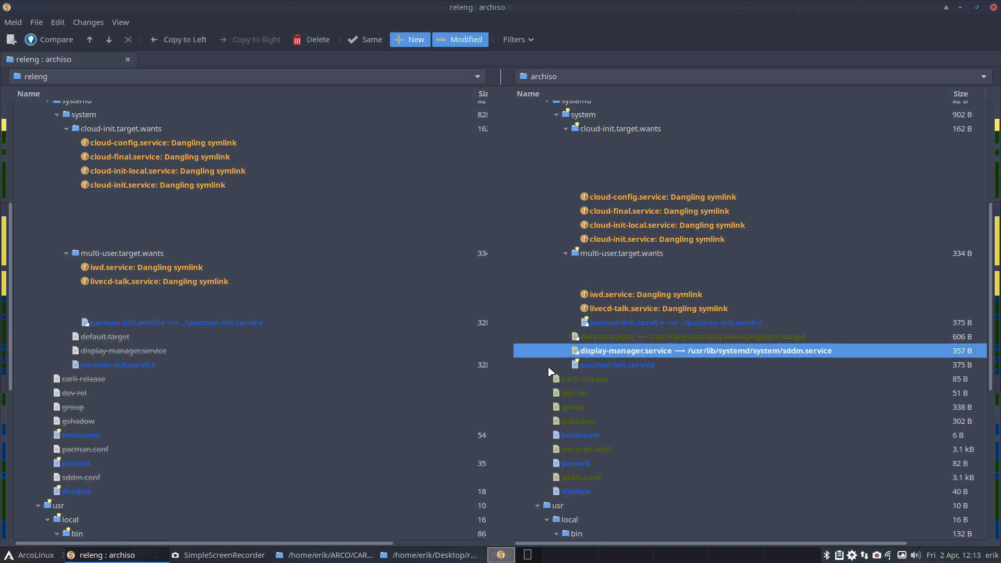
click(593, 365)
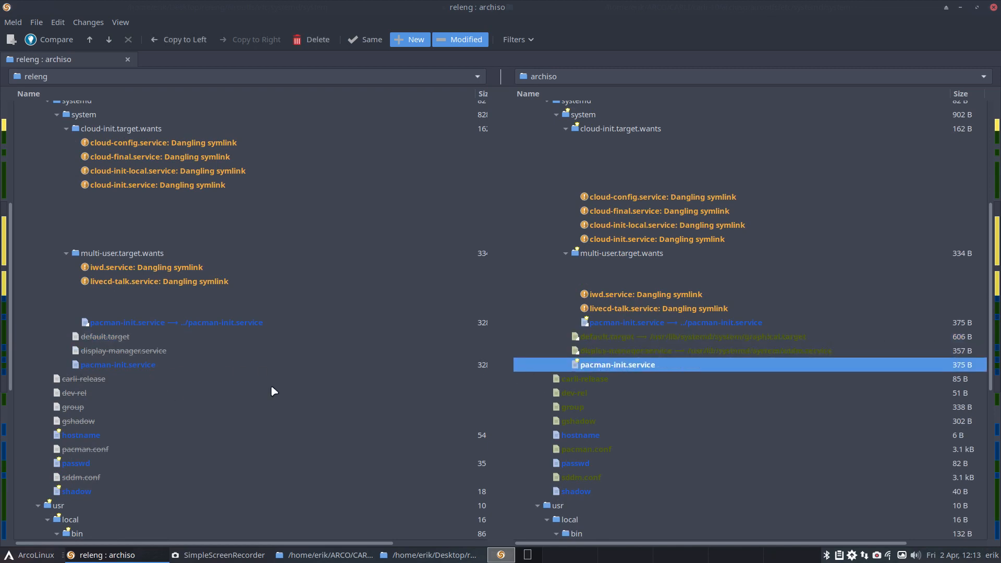
double_click(589, 379)
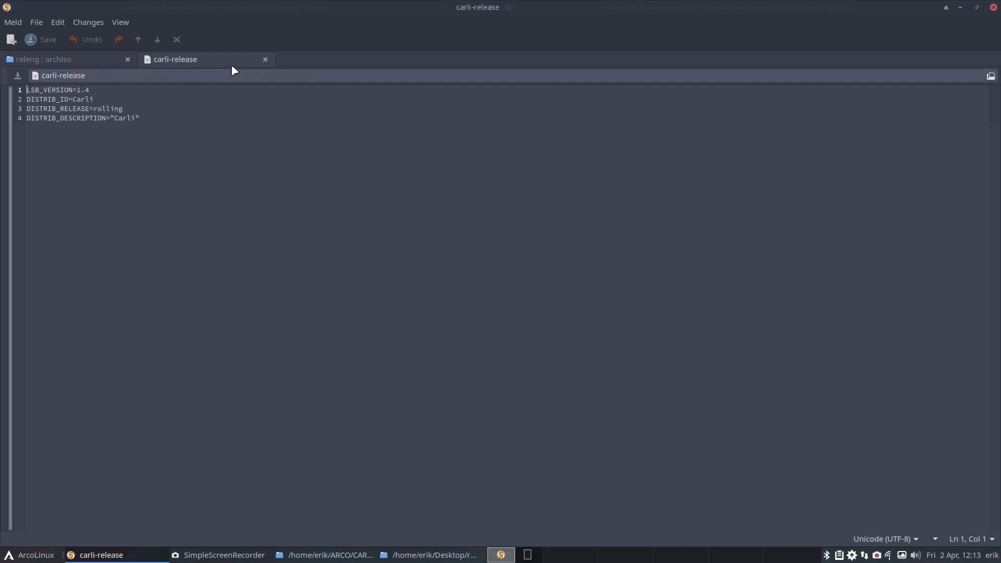
click(265, 59)
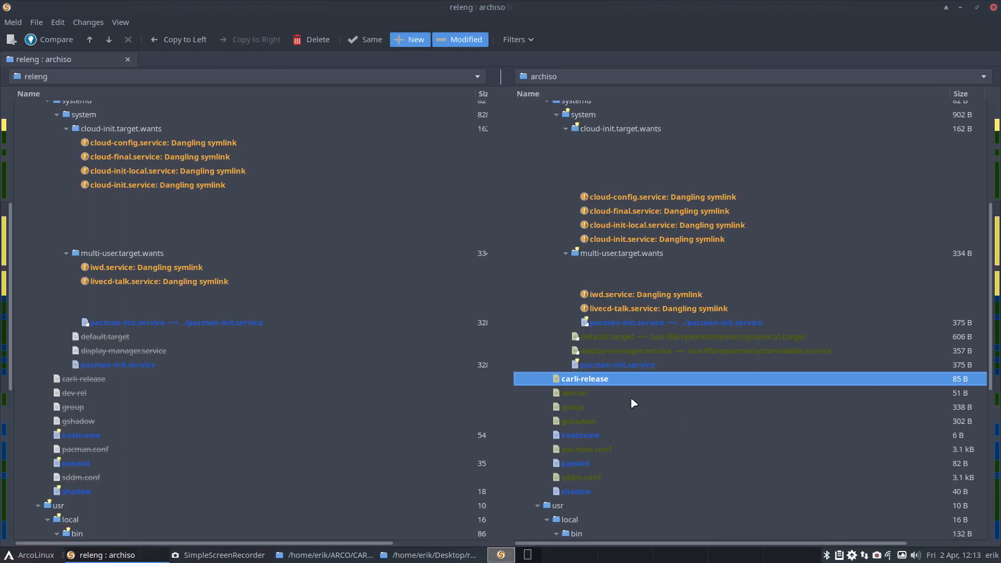
Step: Set ISO_RELEASE to v21.04.1 in archiso's dev-rel file, save it and close the file
click(584, 394)
double_click(583, 394)
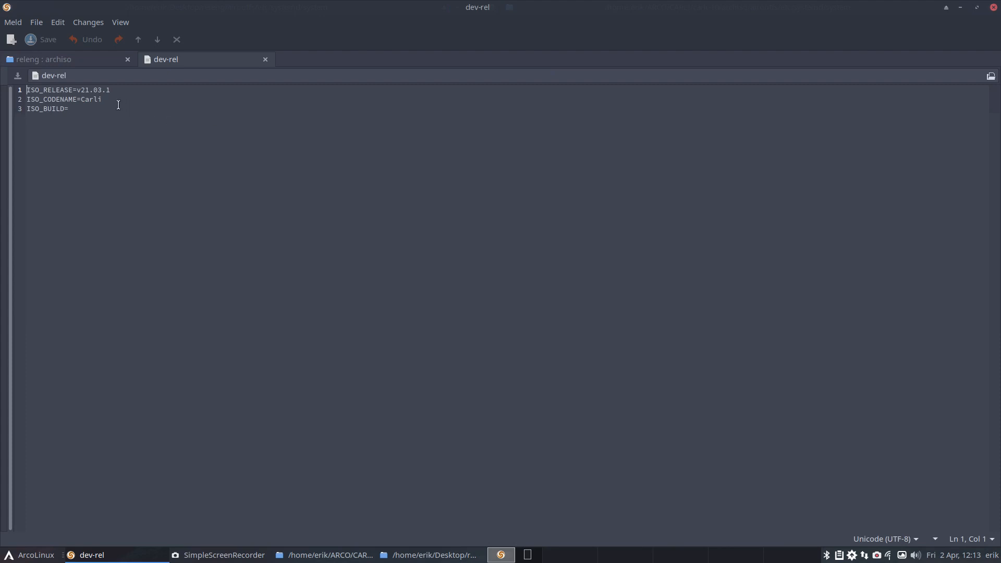
click(102, 91)
key(BackSpace)
text(4)
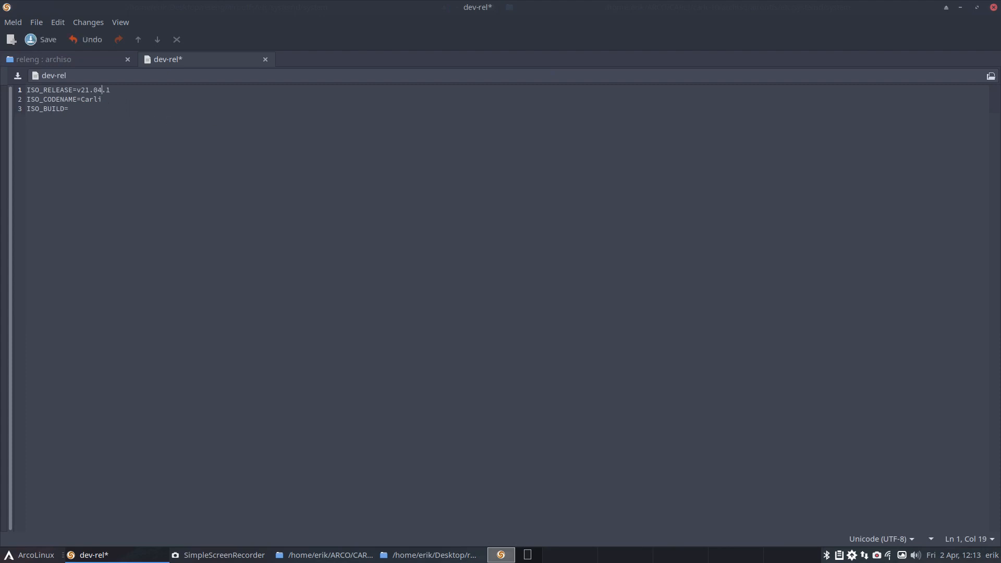
key(ctrl+s)
click(264, 59)
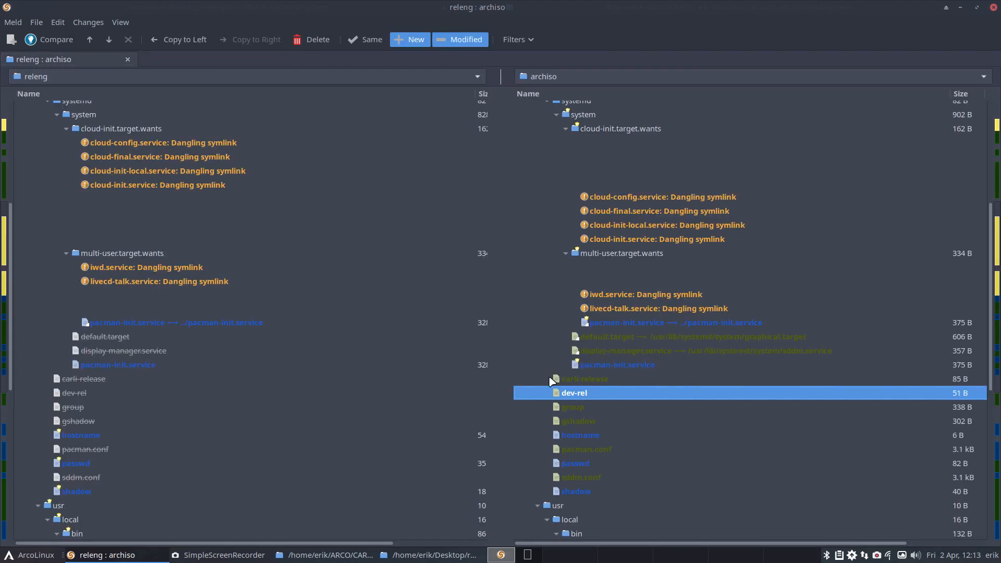
Step: Review archiso's remaining differing etc files: group, gshadow, hostname, pacman.conf, passwd, sddm.conf and shadow
click(582, 408)
click(584, 421)
click(586, 436)
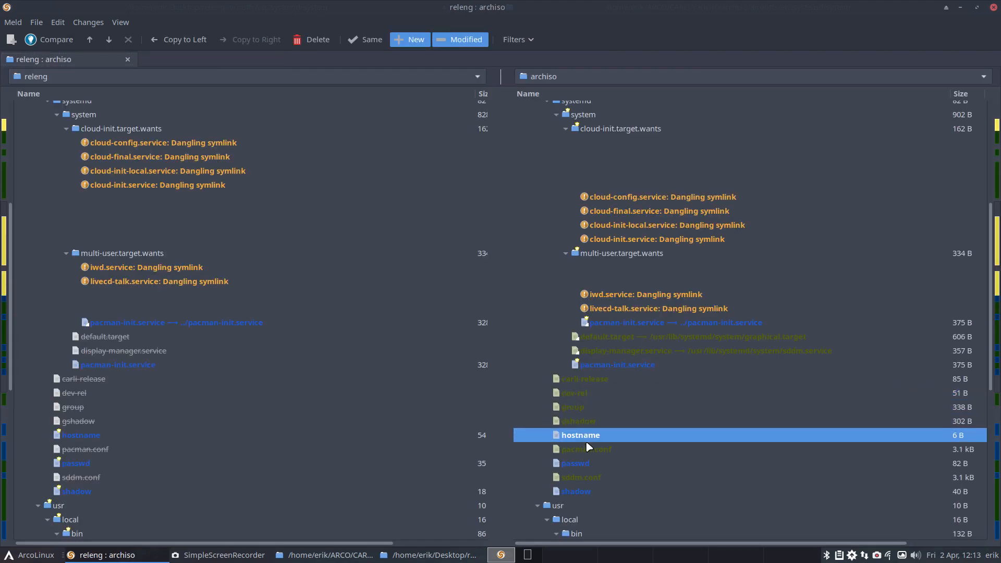
click(586, 449)
click(585, 464)
click(585, 477)
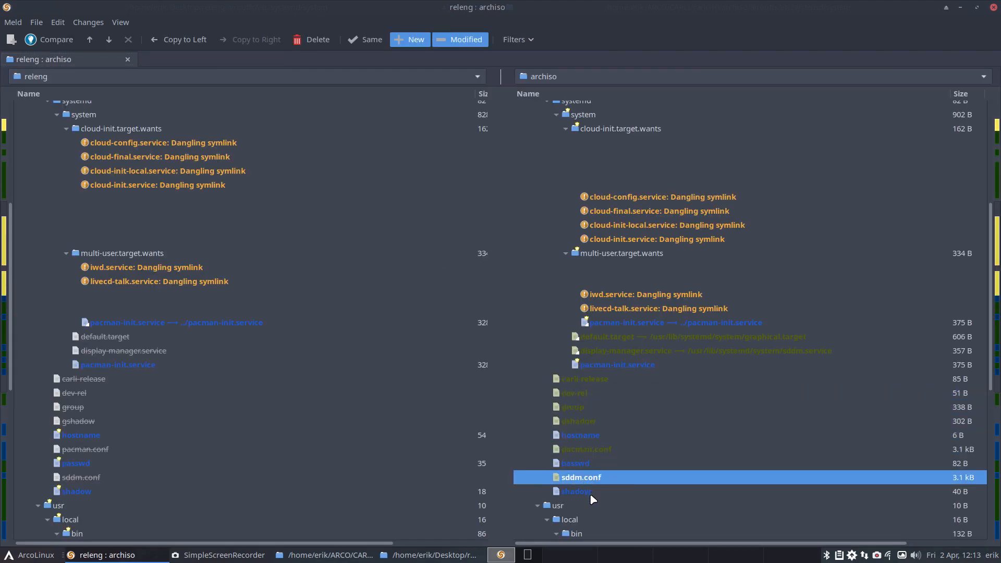
click(589, 492)
scroll(615, 494, down, 7)
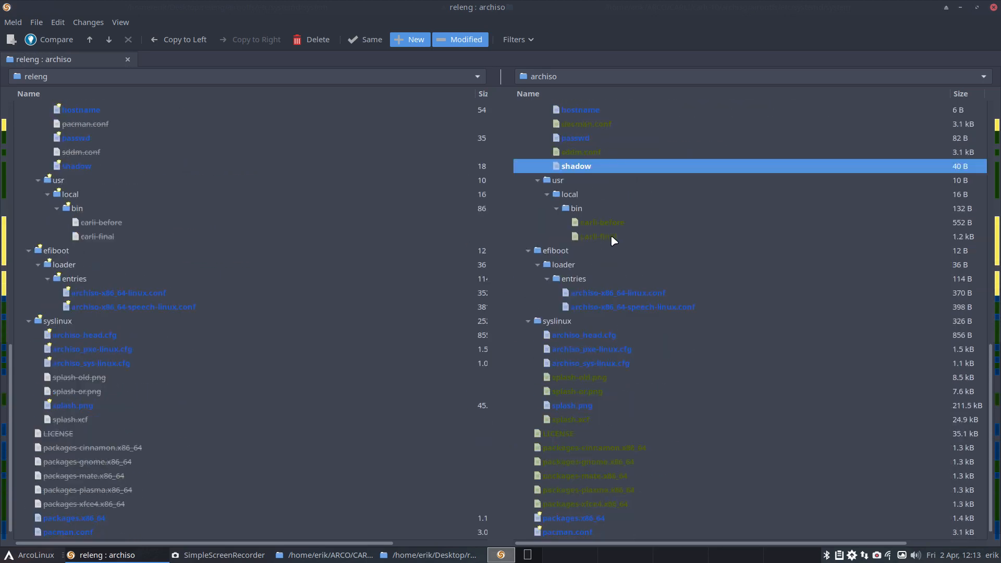
Step: Review archiso's differing files in usr/local/bin, efiboot's loader entries and syslinux, down to the desktop-specific package lists
click(604, 224)
click(603, 237)
click(604, 297)
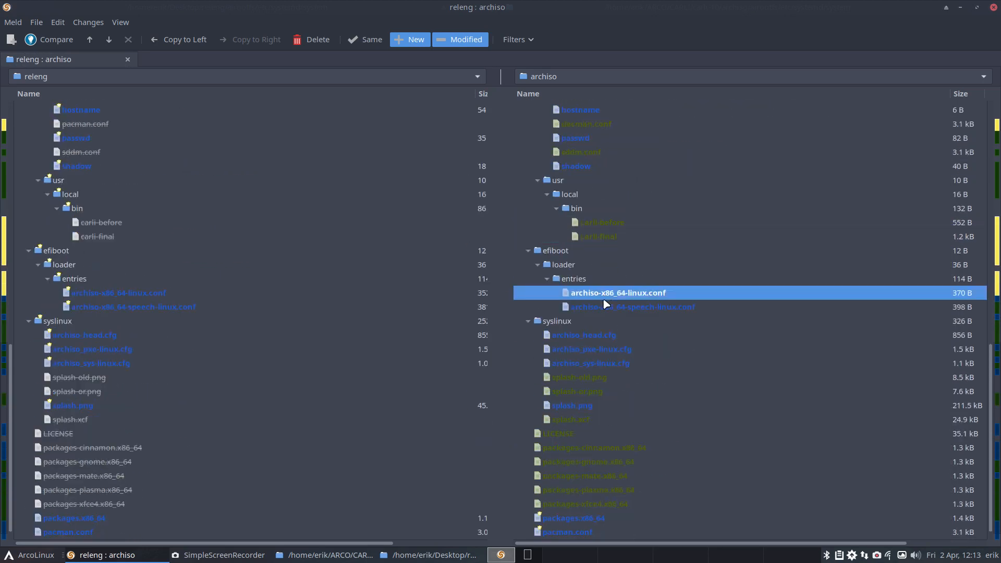
click(605, 307)
click(604, 335)
click(604, 349)
click(604, 363)
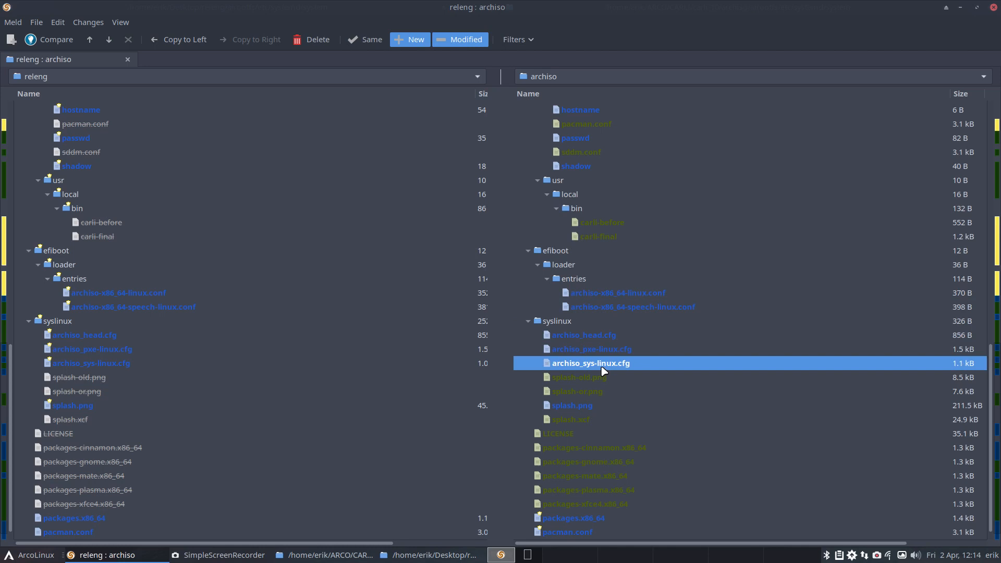
click(599, 409)
click(595, 447)
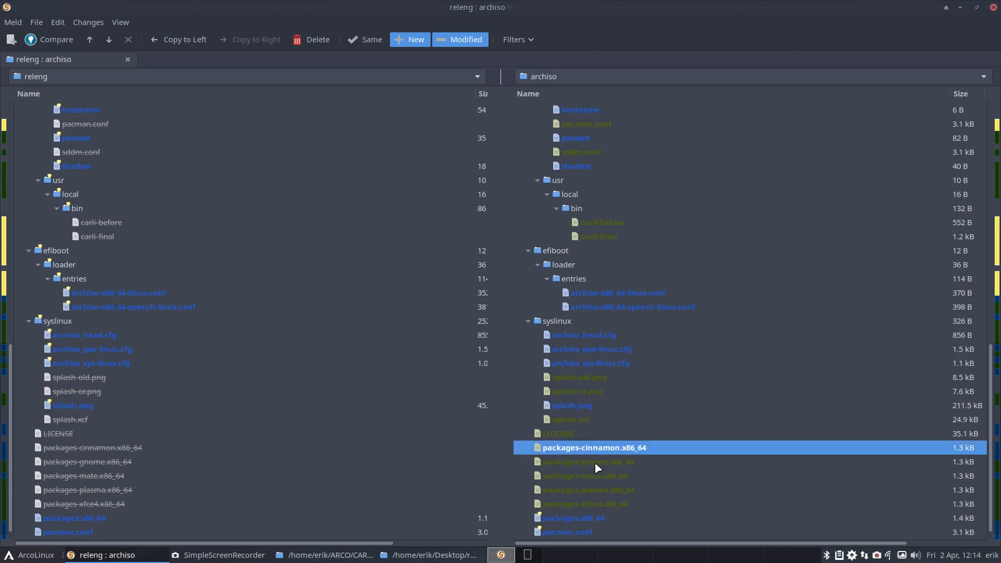
scroll(593, 462, down, 1)
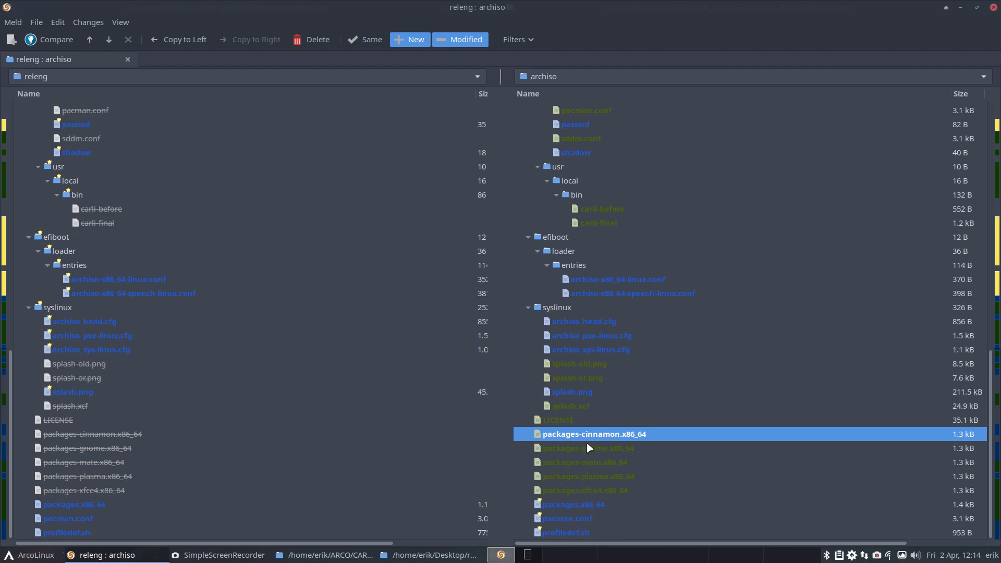
Step: Compare packages.x86_64 between releng and archiso, review the sl line and the added Carli packages, and close Meld
click(585, 504)
double_click(101, 504)
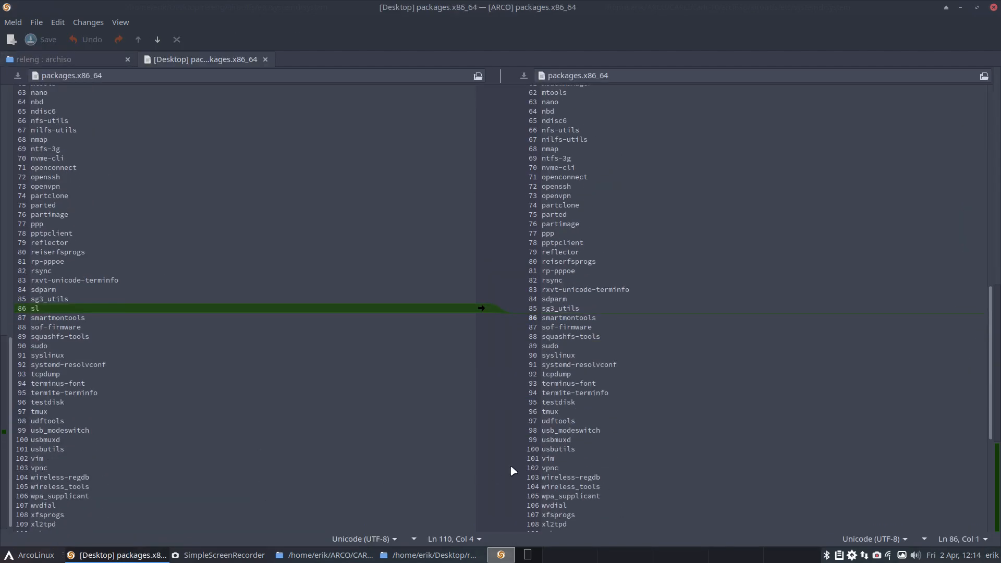
key(alt+Down)
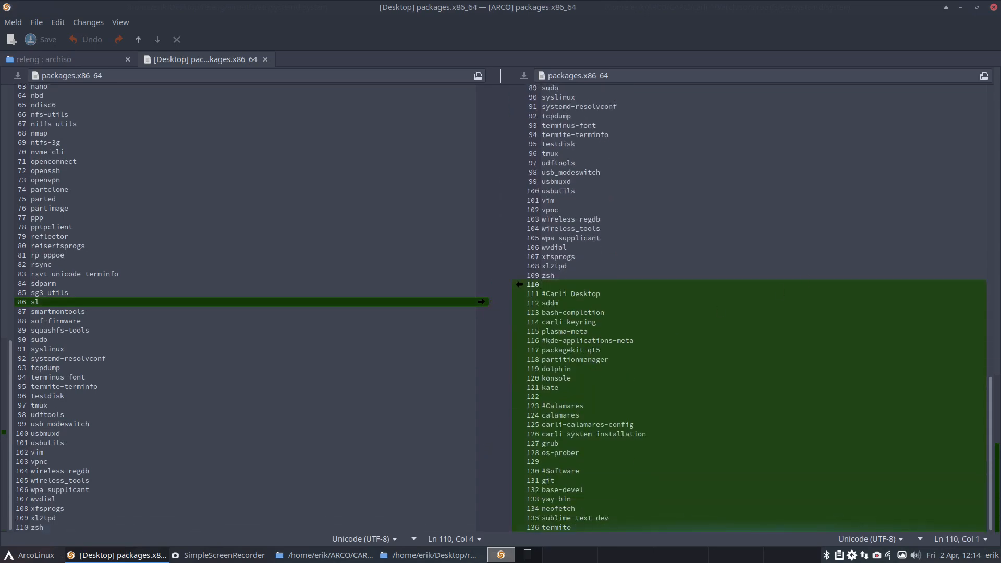
click(993, 8)
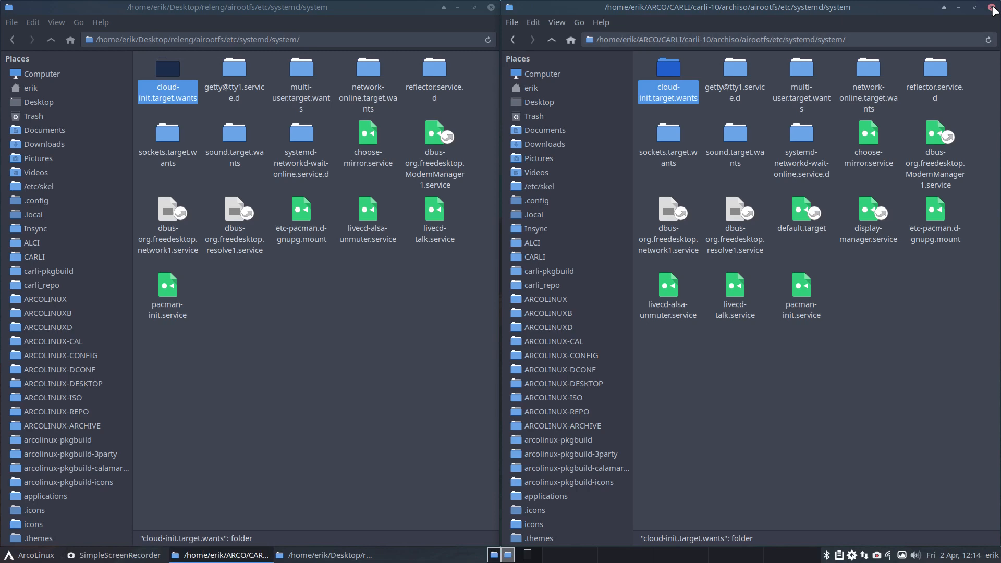
Step: Go up to carli-10's archiso folder and look over its five desktop-specific package lists
click(551, 40)
double_click(551, 40)
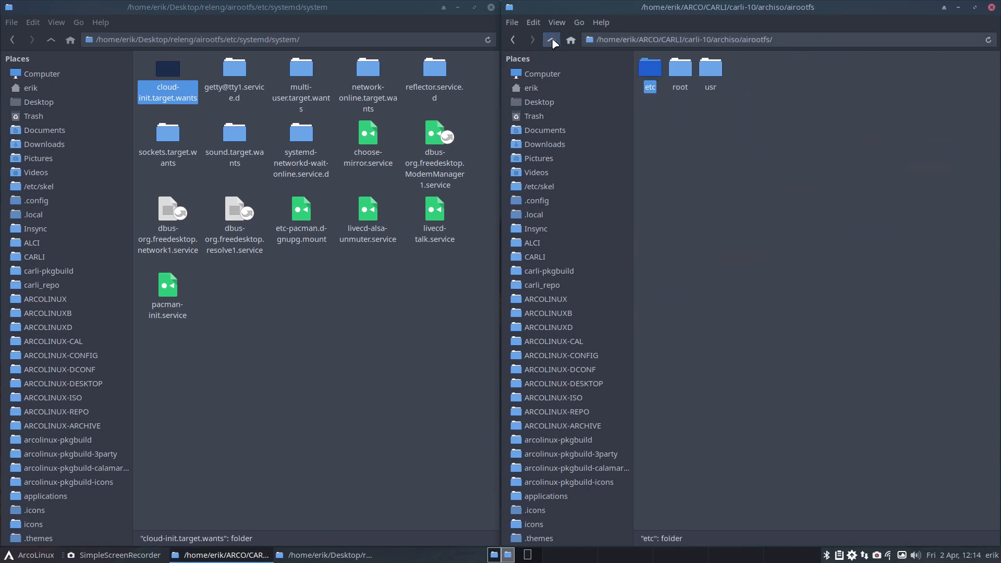
click(552, 40)
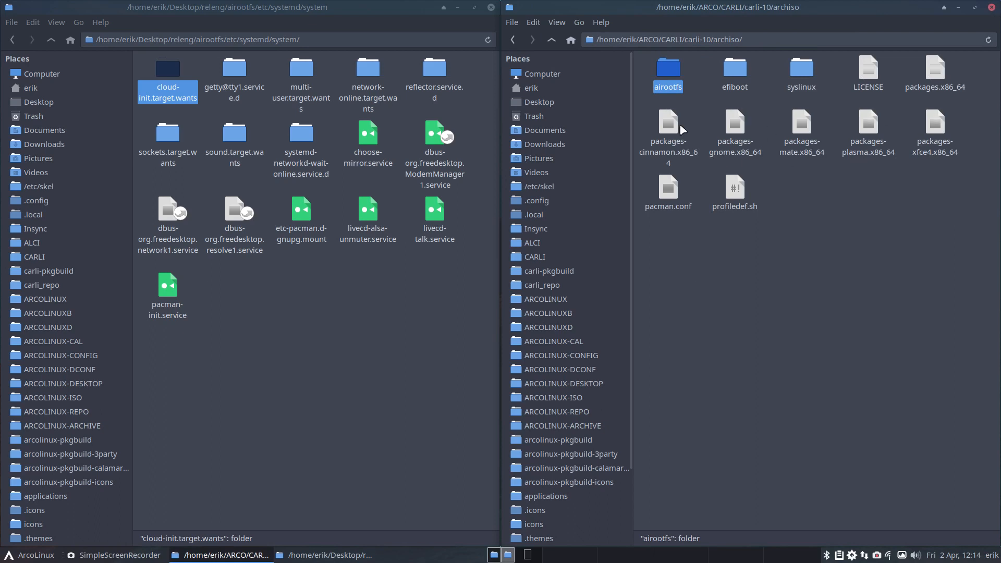
drag(645, 120, 940, 137)
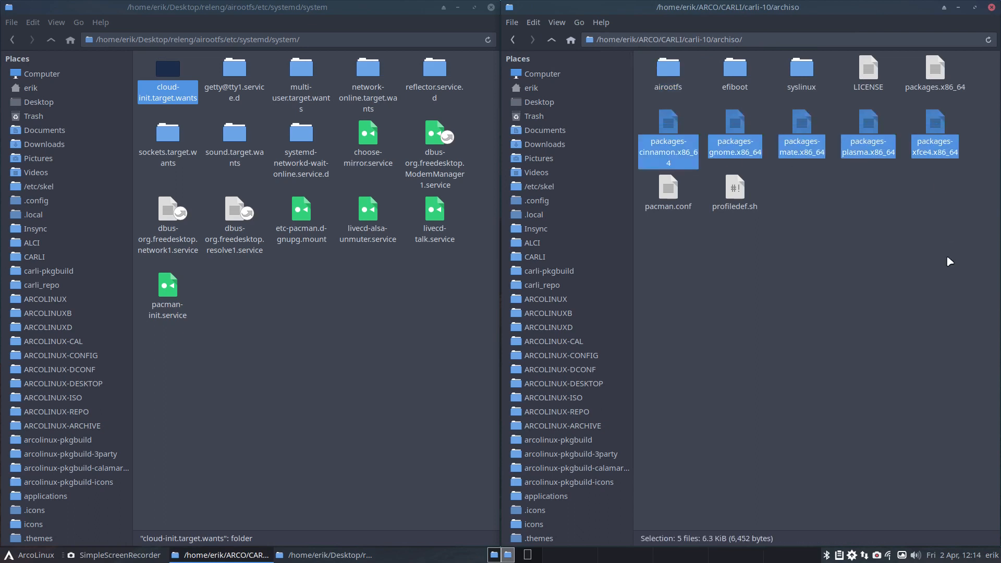
click(854, 211)
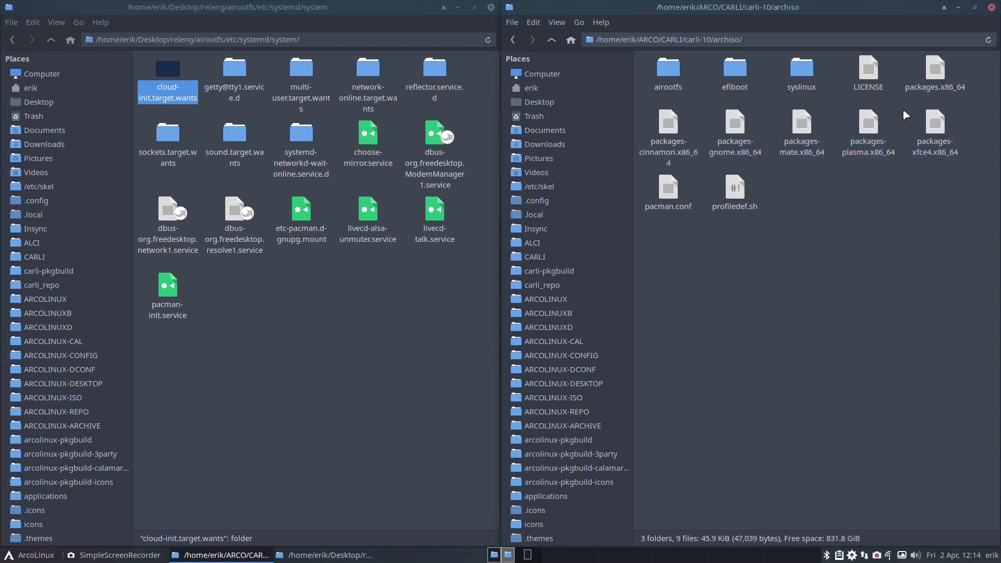
Step: Compare packages-mate.x86_64, packages-plasma.x86_64 and packages-xfce4.x86_64 in Meld, review their desktop package differences and close the comparison
click(738, 135)
click(796, 130)
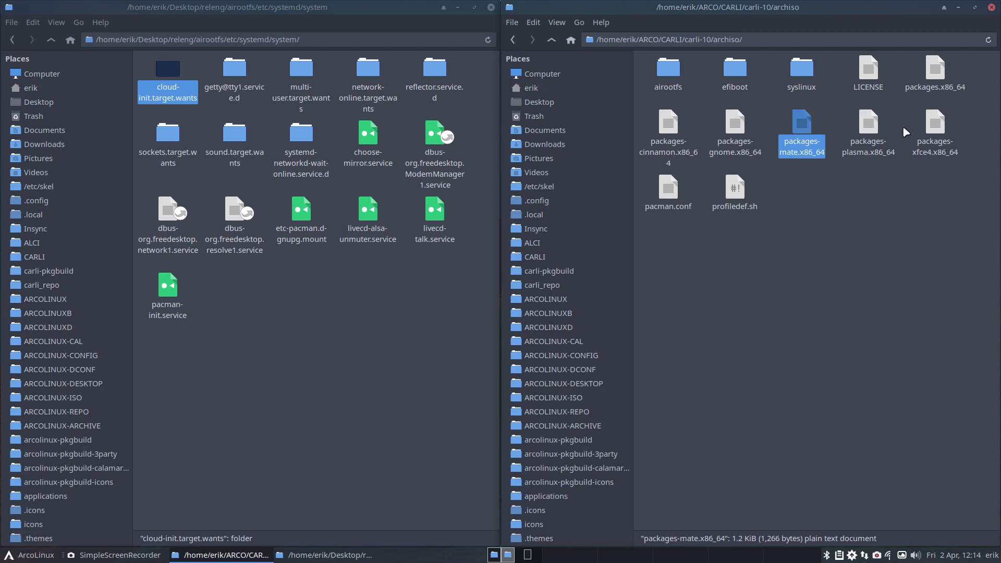
click(907, 133)
drag(777, 116, 937, 133)
right_click(937, 129)
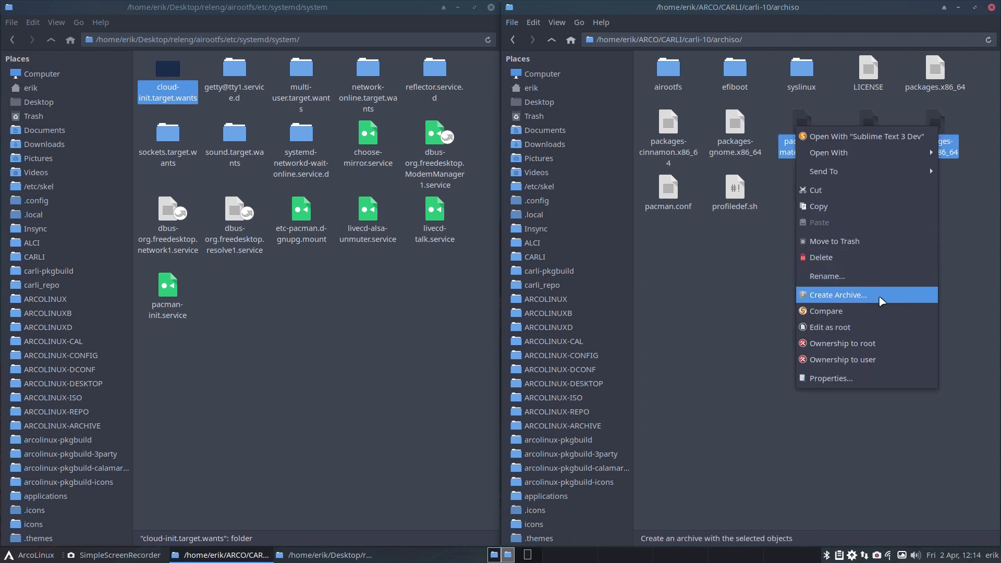
click(870, 310)
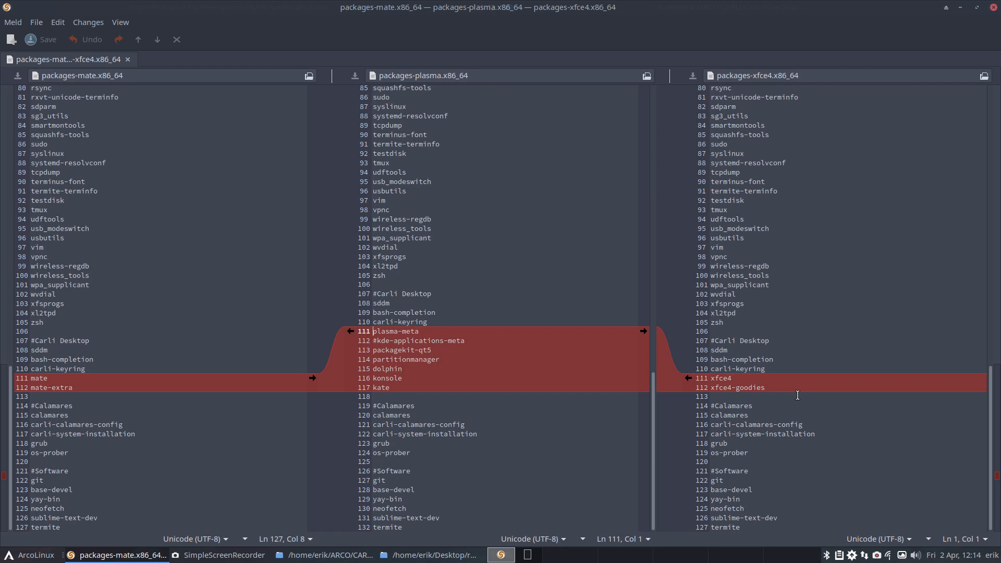
click(993, 9)
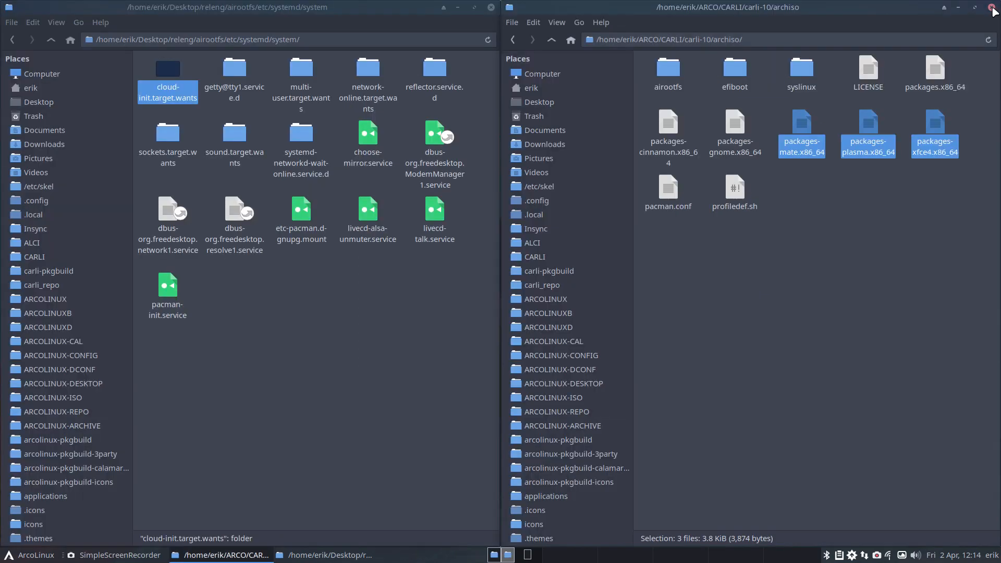
Step: Open a three-way Meld comparison of packages.x86_64, packages-cinnamon.x86_64 and packages-gnome.x86_64
click(878, 188)
click(933, 77)
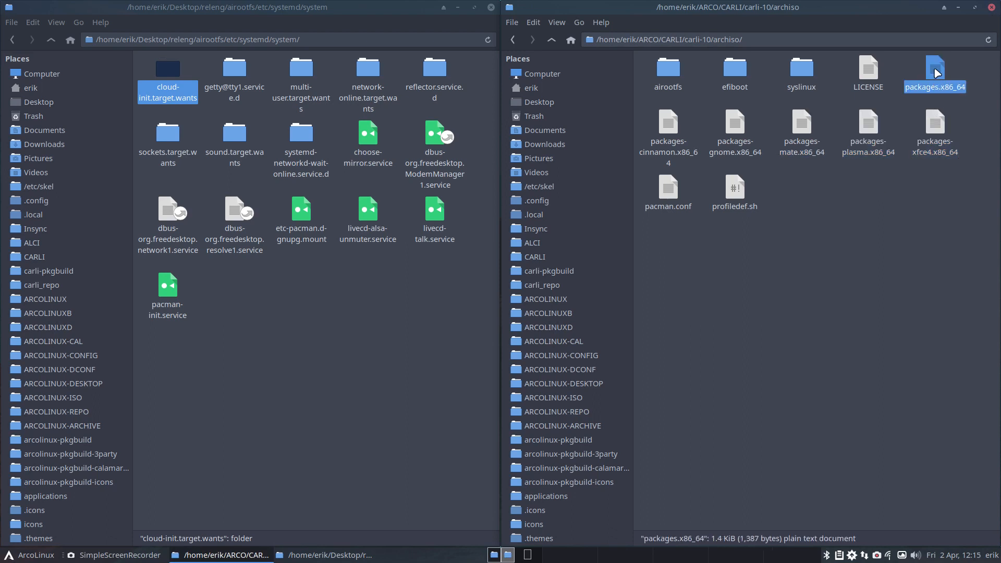
ctrl+click(670, 125)
ctrl+click(736, 124)
right_click(736, 124)
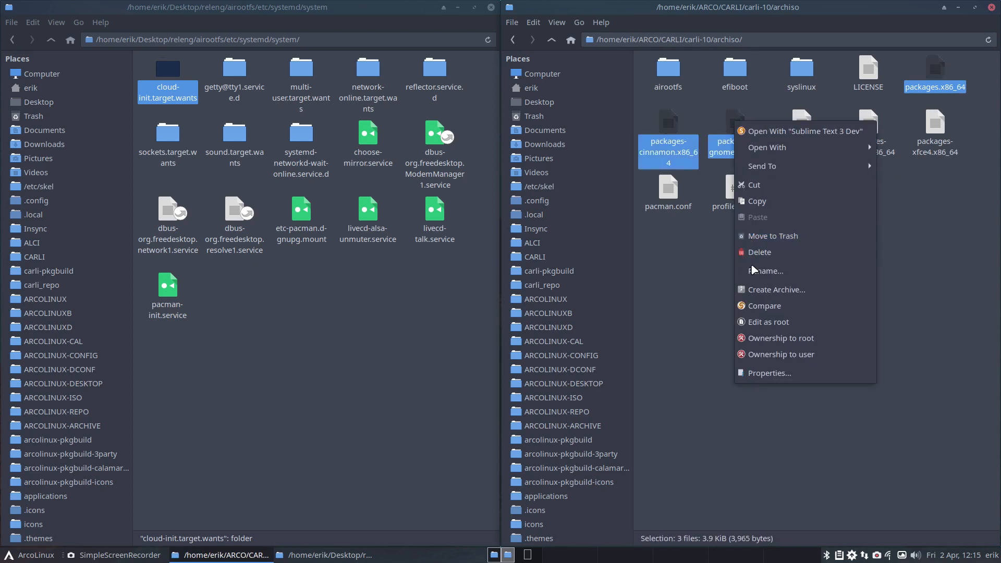
click(760, 302)
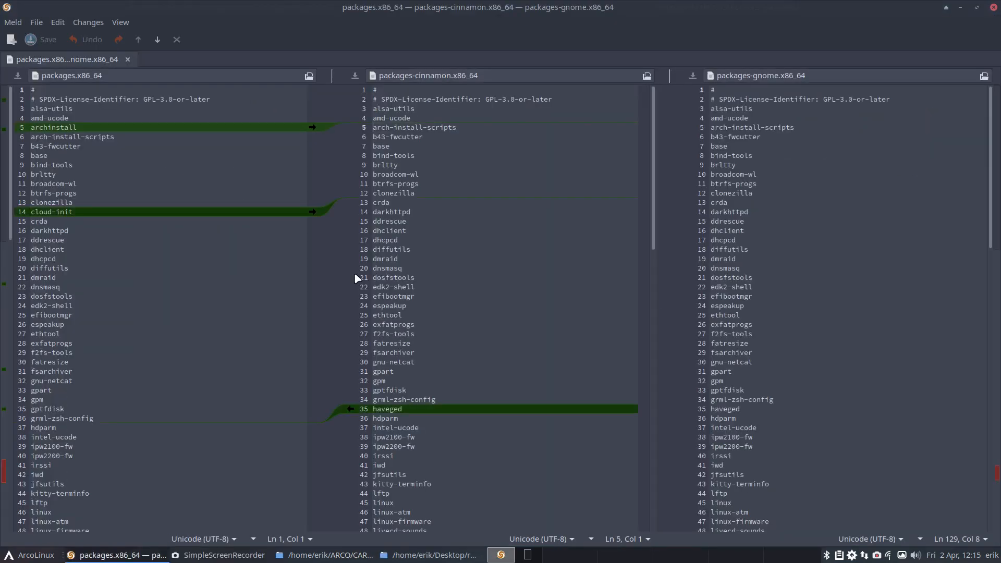
Step: Copy the archinstall and cloud-init lines from packages.x86_64 into both the cinnamon and gnome package lists
click(311, 127)
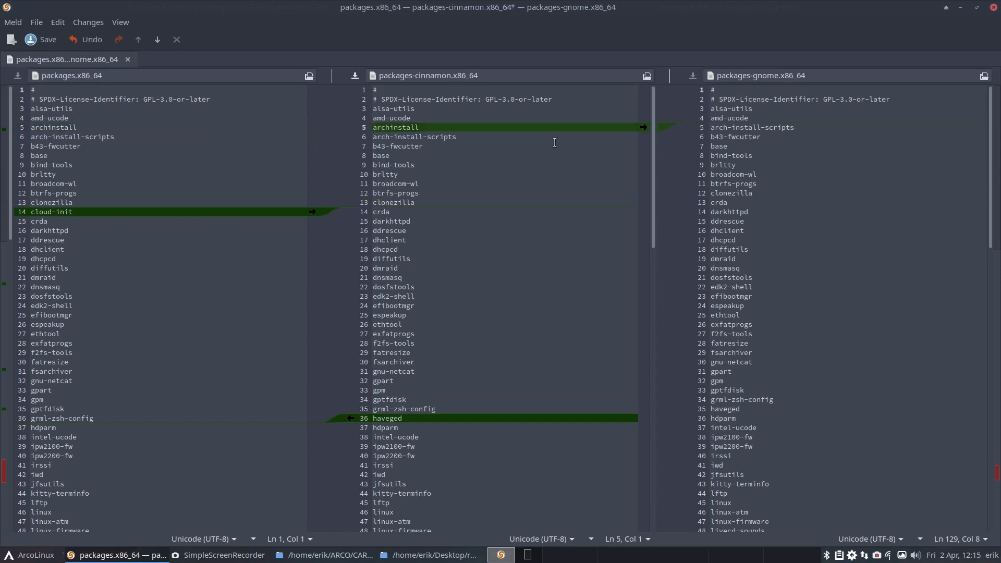
click(644, 127)
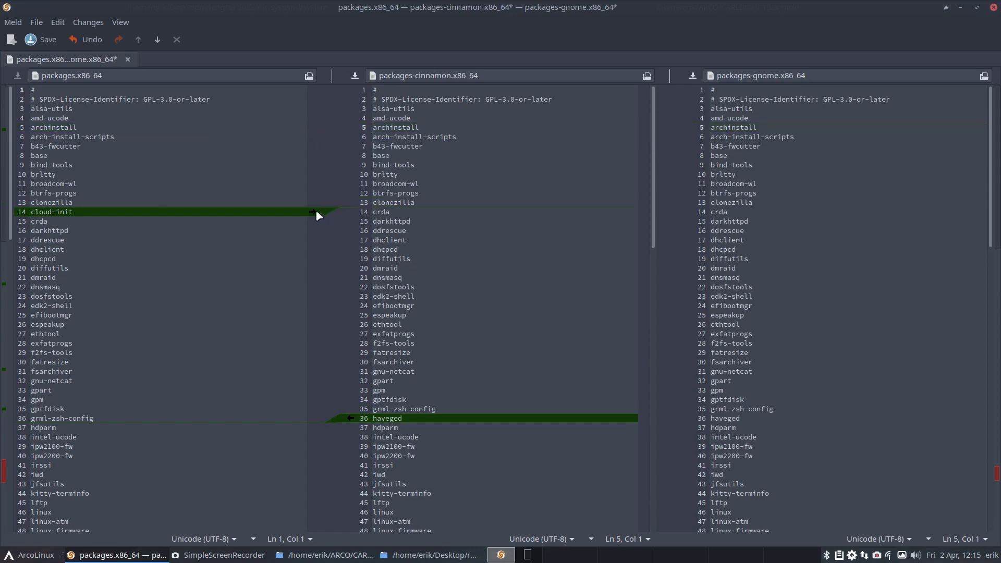
click(312, 212)
click(643, 212)
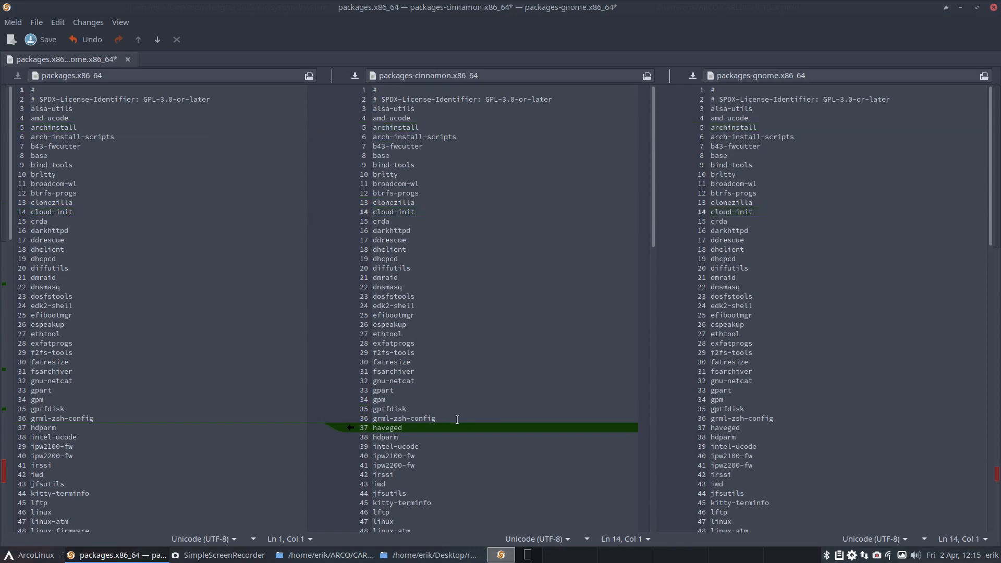
Step: Delete the haveged line from both packages-cinnamon.x86_64 and packages-gnome.x86_64
click(352, 429)
key(BackSpace)
key(BackSpace)
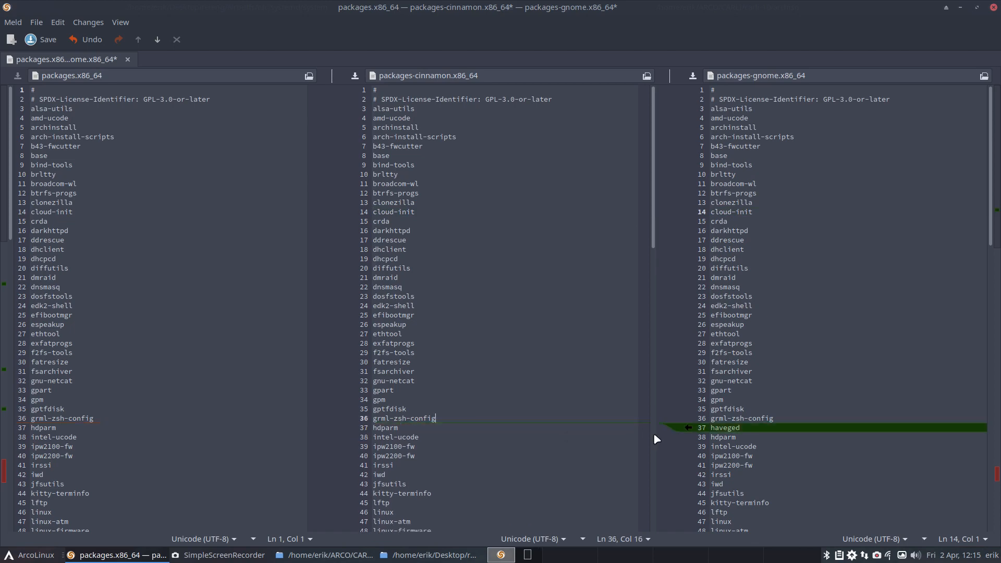
click(762, 426)
drag(763, 427, 704, 427)
key(BackSpace)
key(BackSpace)
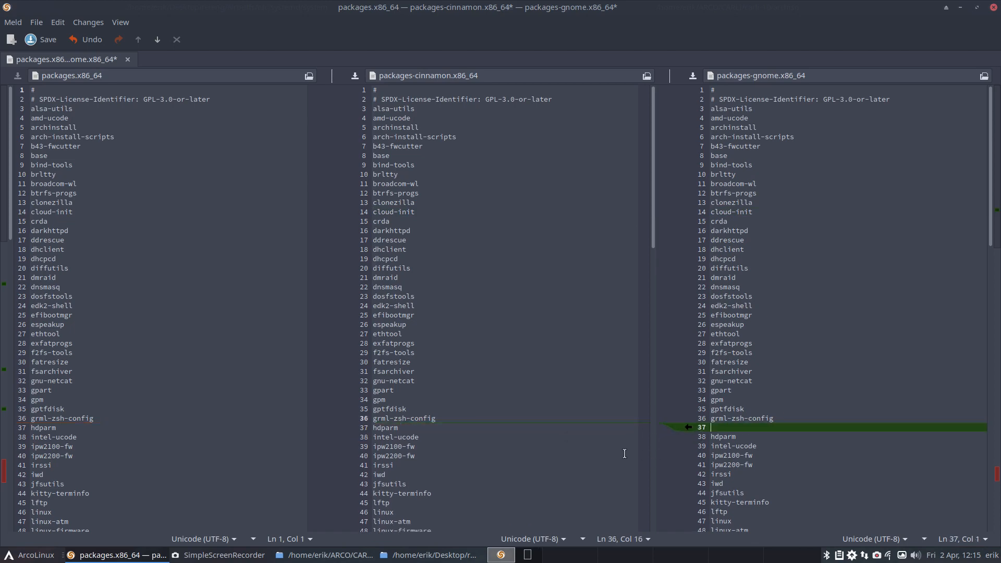
Step: Copy the modemmanager, sof-firmware and usbmuxd lines from packages.x86_64 into both the cinnamon and gnome package lists
scroll(479, 425, down, 5)
scroll(479, 425, down, 1)
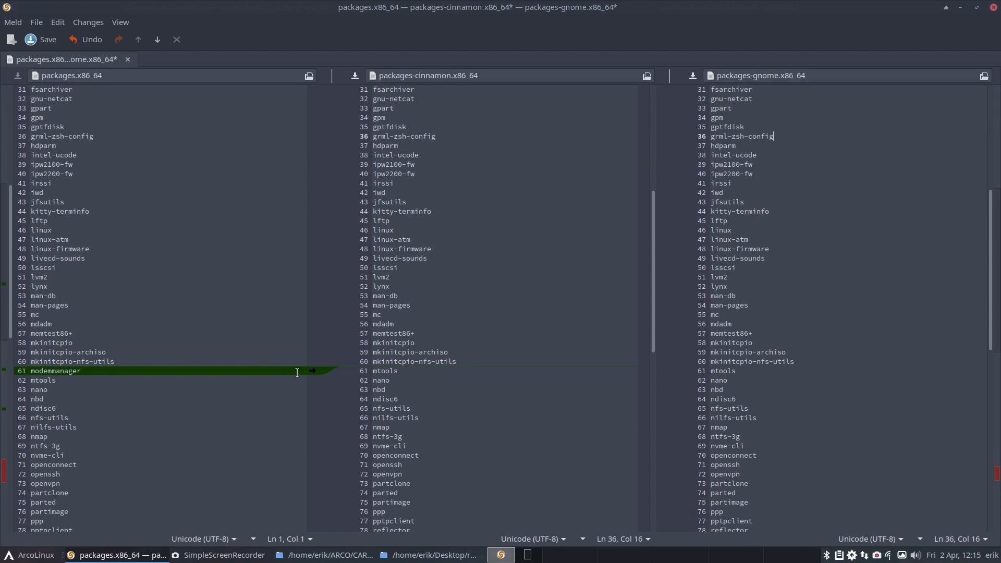
click(313, 371)
click(643, 370)
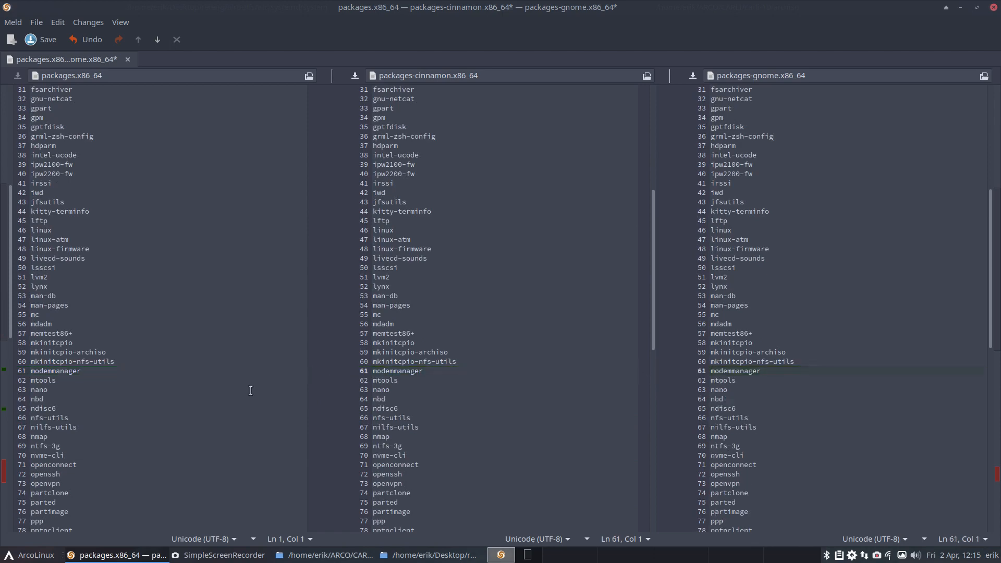
scroll(239, 384, down, 5)
click(312, 380)
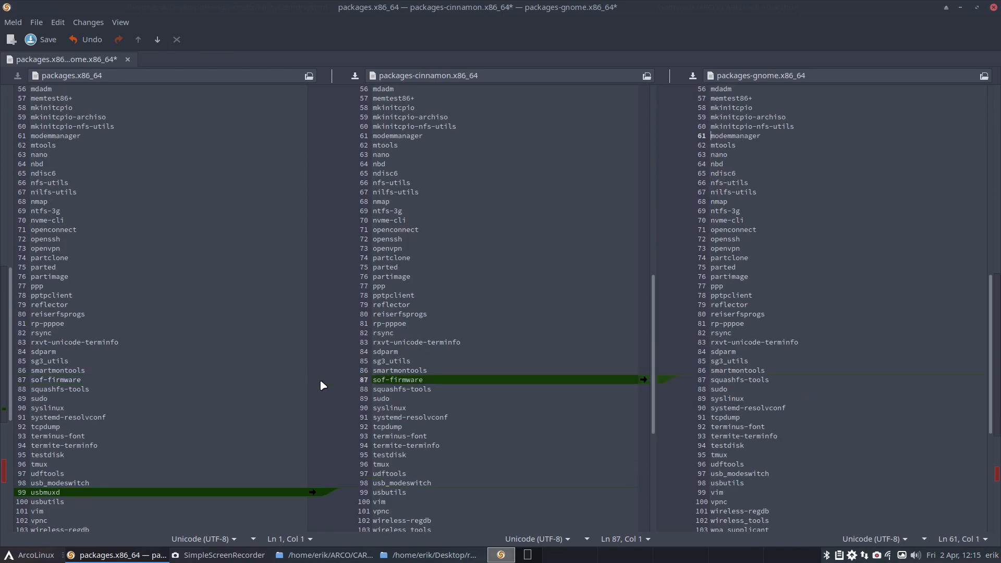
click(644, 381)
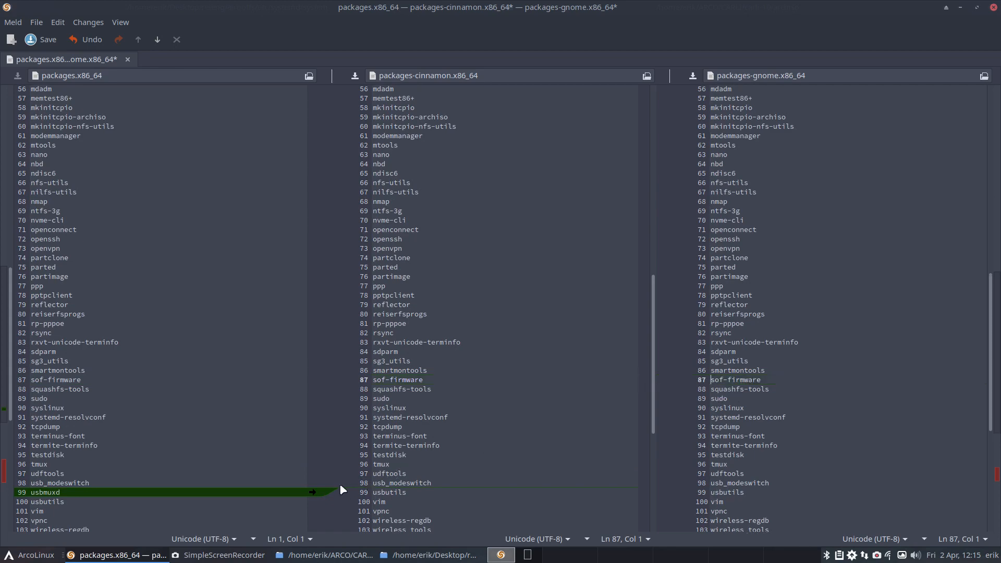
click(313, 492)
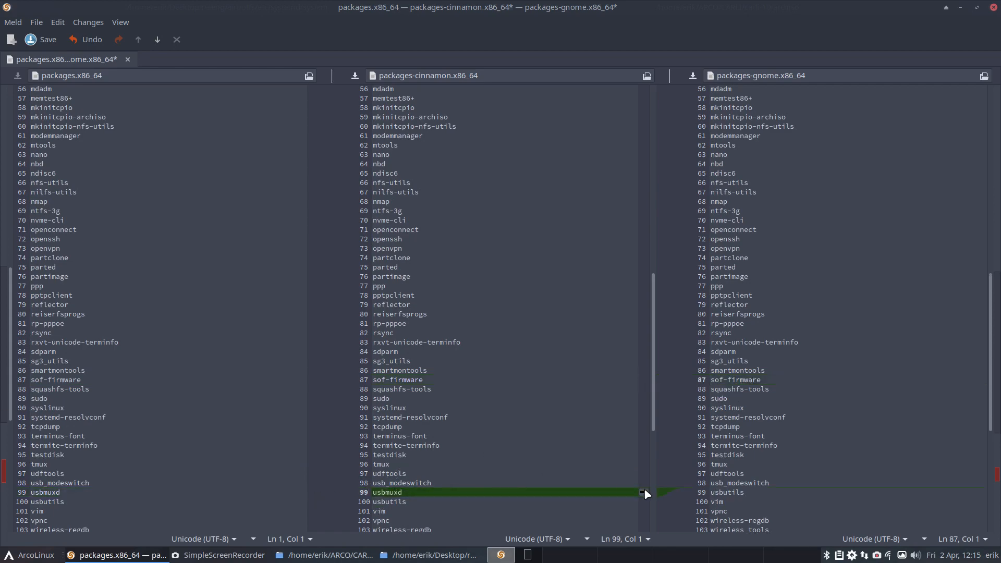
click(643, 493)
Step: Close the comparison, saving the changed cinnamon and gnome package lists, and exit Meld
scroll(496, 451, down, 6)
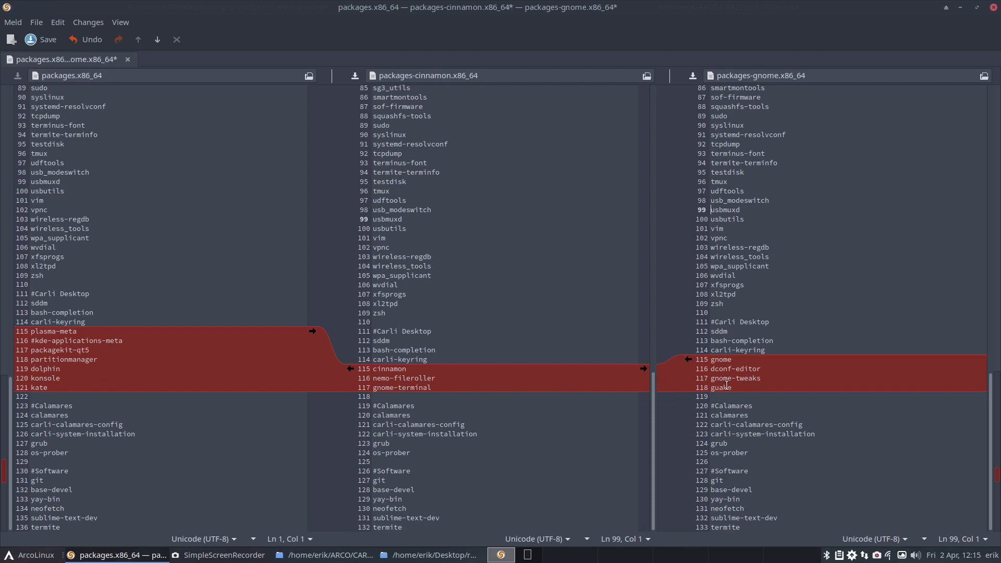
click(127, 59)
click(597, 329)
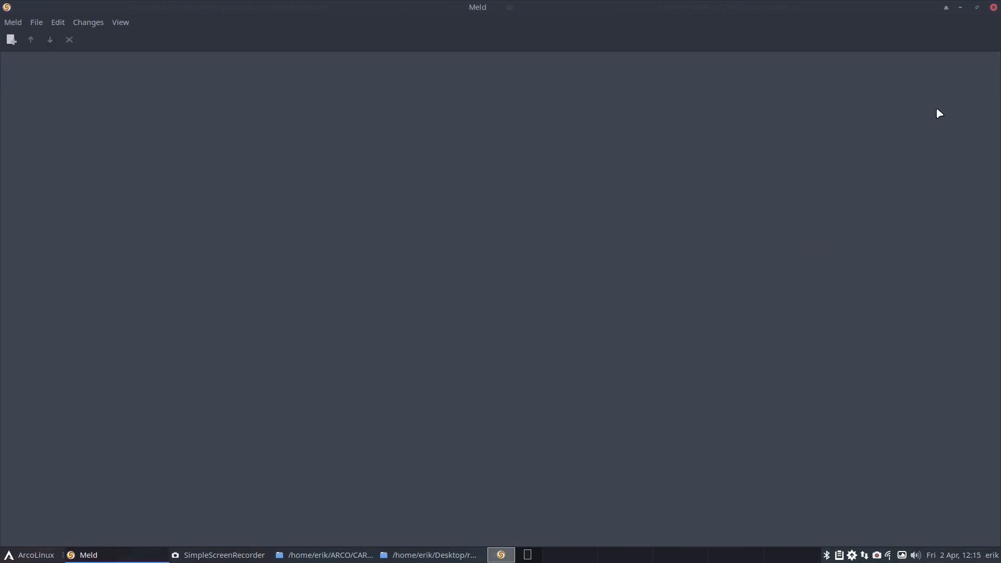
click(993, 7)
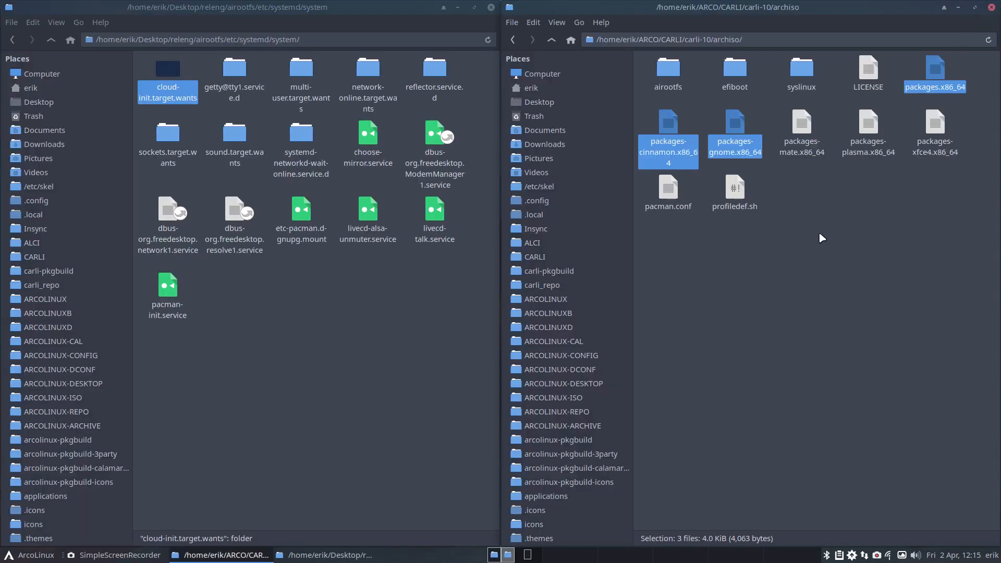
Step: Open a three-way Meld comparison of packages.x86_64, packages-mate.x86_64 and packages-plasma.x86_64 from carli-10's archiso folder
click(946, 64)
click(938, 72)
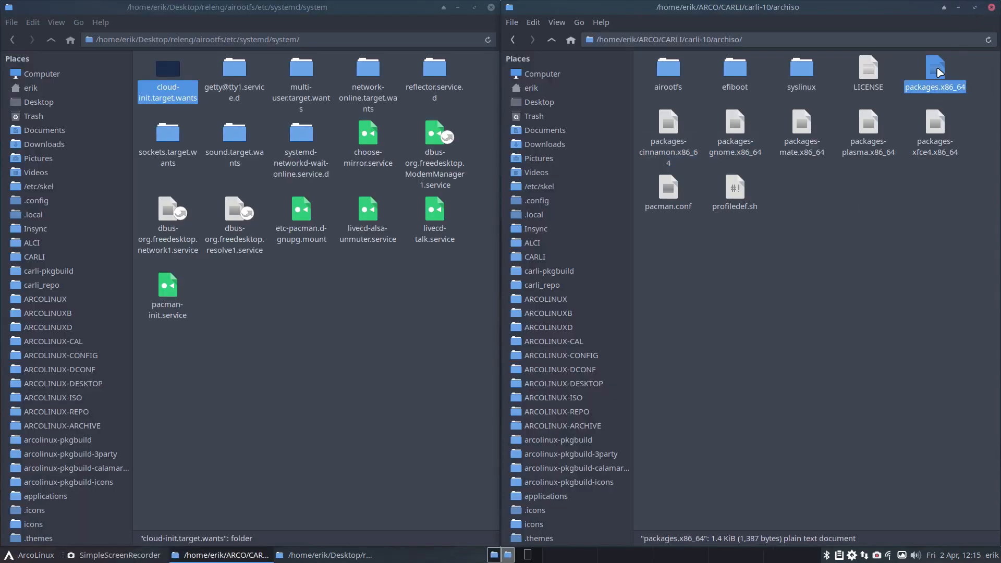
ctrl+click(801, 124)
ctrl+click(864, 134)
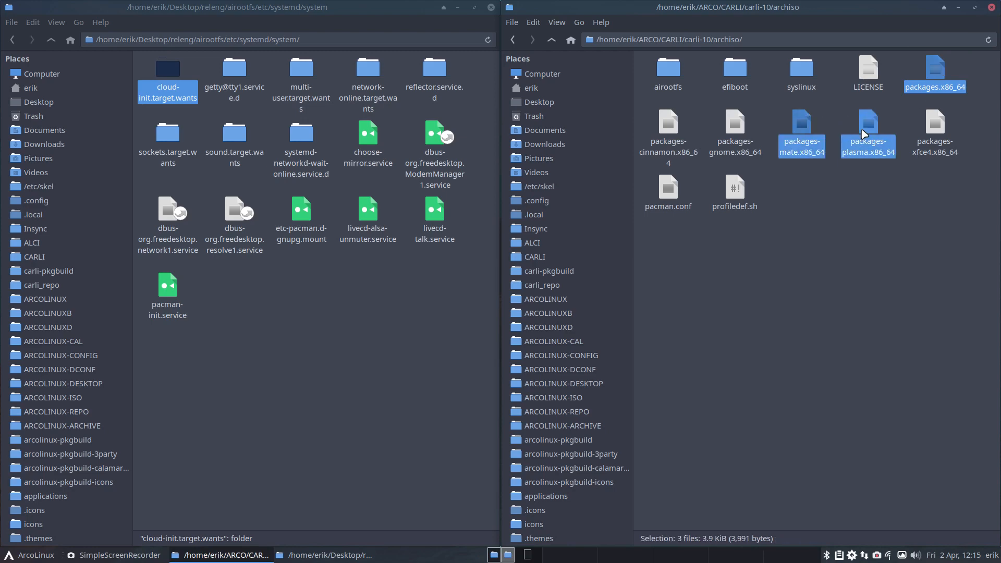
right_click(864, 134)
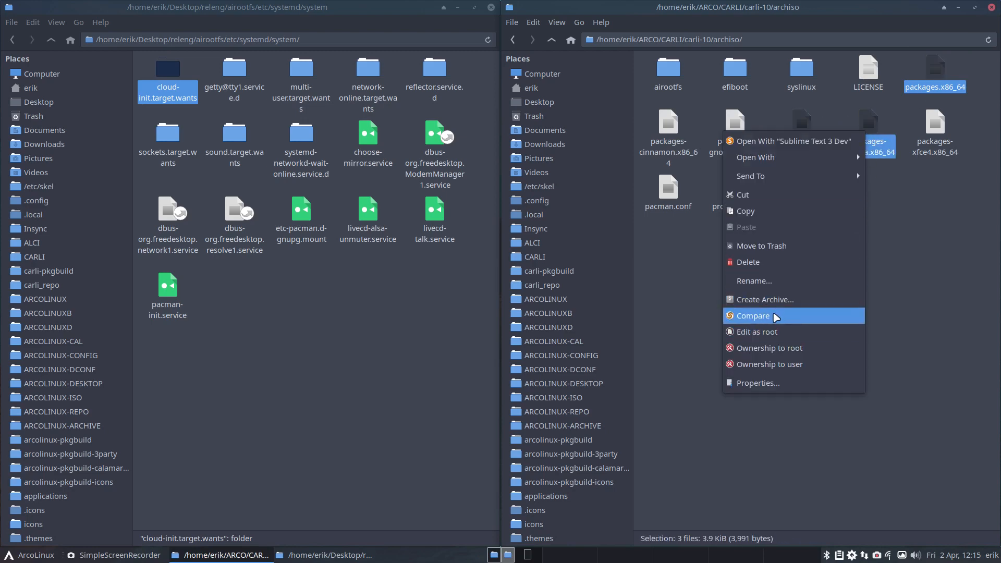
click(775, 316)
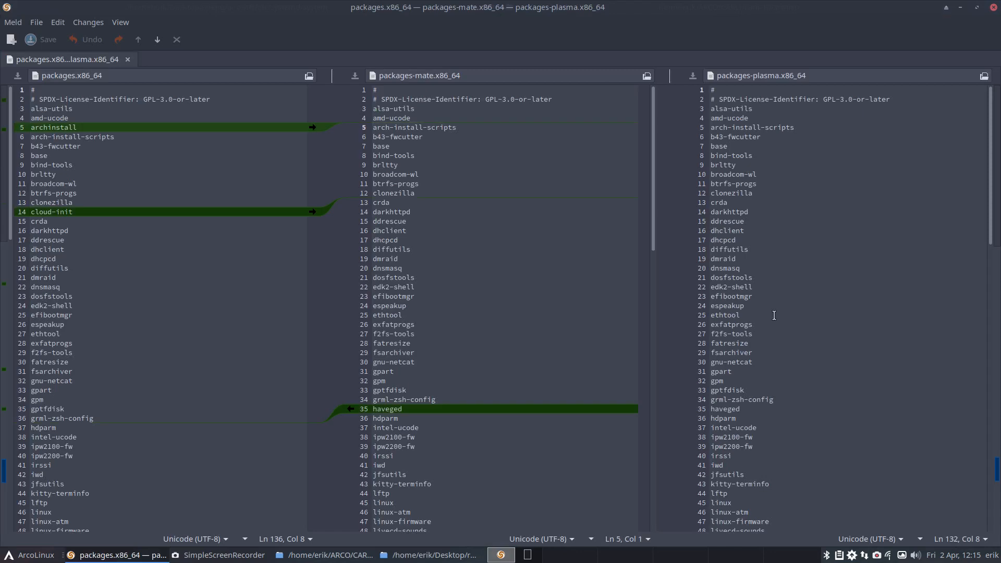
Step: Copy the archinstall and cloud-init lines from packages.x86_64 into both the mate and plasma package lists
click(312, 127)
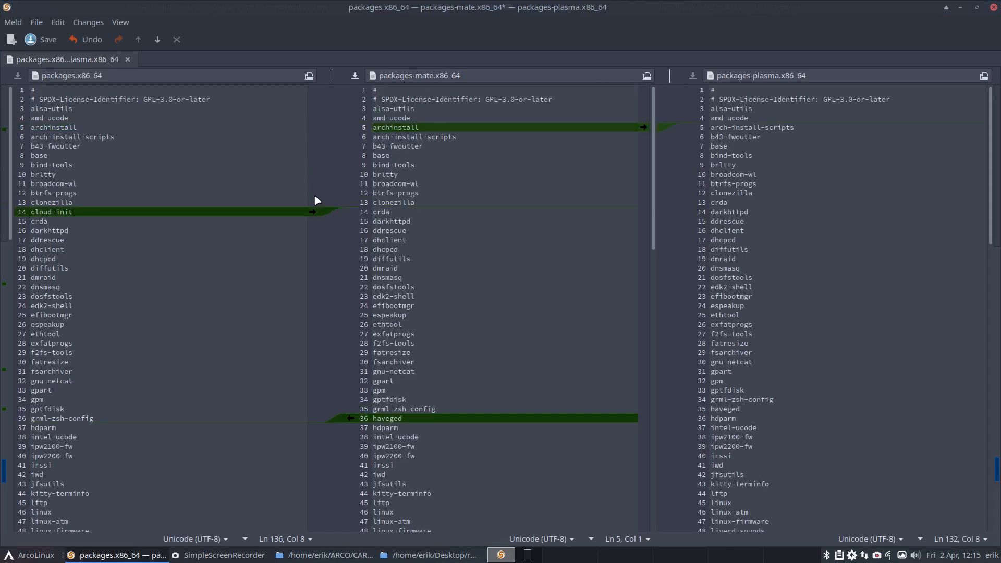
click(312, 211)
click(643, 127)
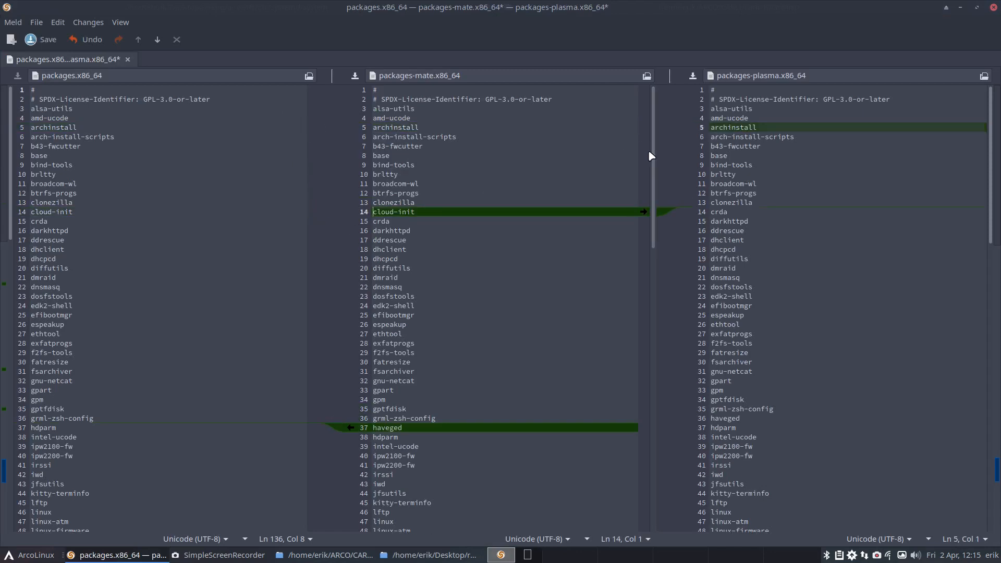
click(643, 212)
Step: Delete the haveged line from both packages-mate.x86_64 and packages-plasma.x86_64
double_click(415, 427)
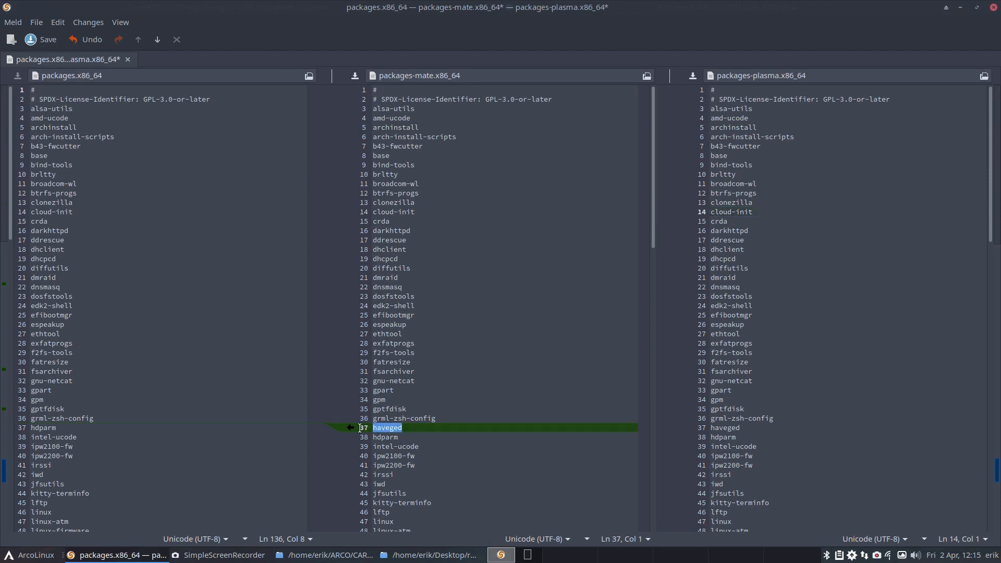
key(BackSpace)
key(BackSpace)
double_click(724, 427)
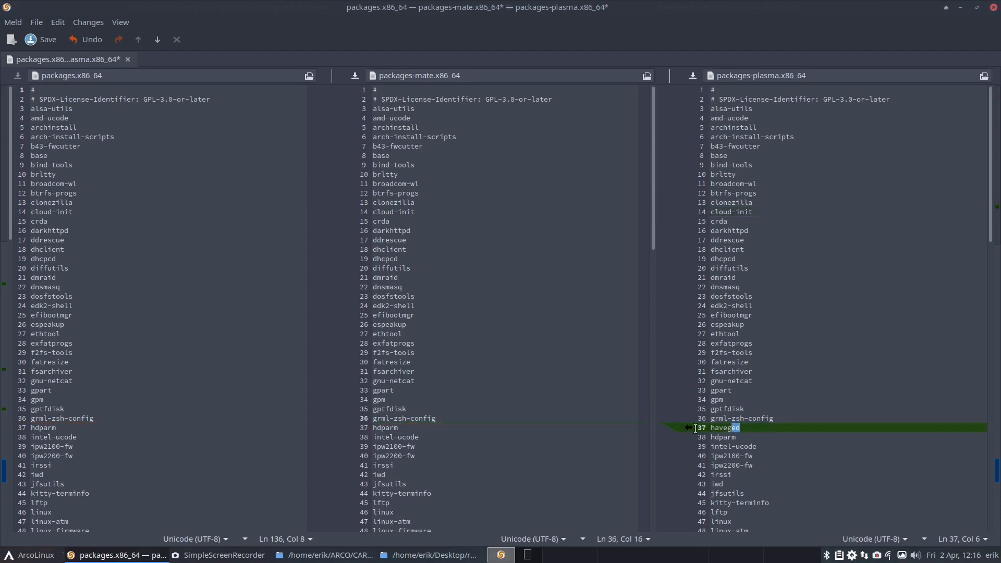
key(BackSpace)
key(BackSpace)
Step: Copy the modemmanager, sof-firmware and usbmuxd lines from packages.x86_64 into both the mate and plasma package lists
scroll(504, 319, down, 15)
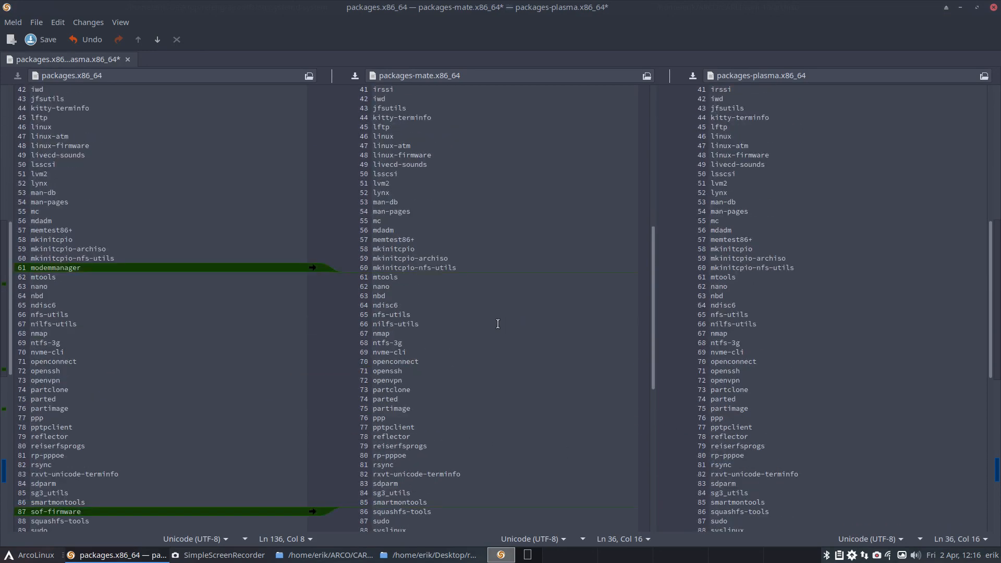
click(312, 220)
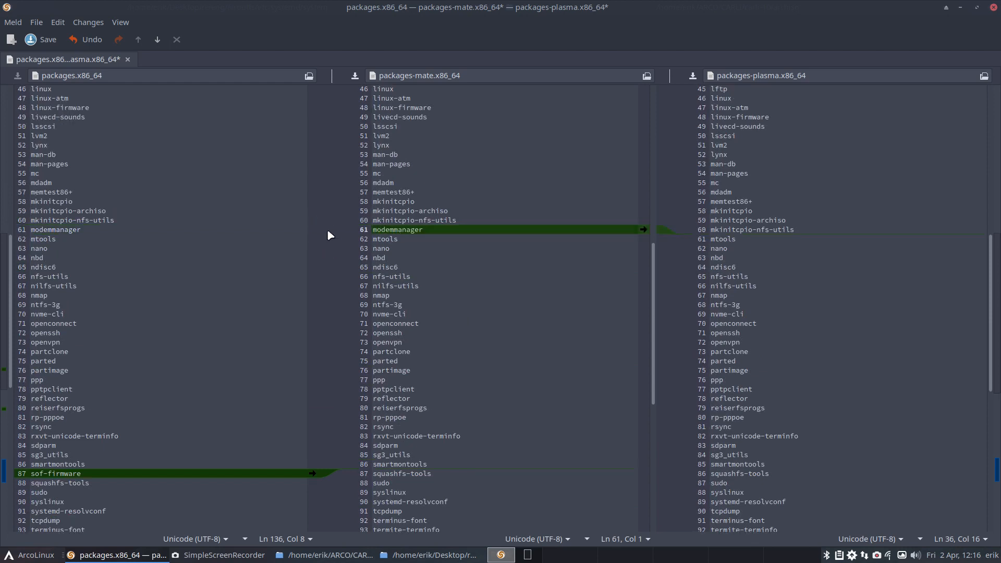
click(646, 231)
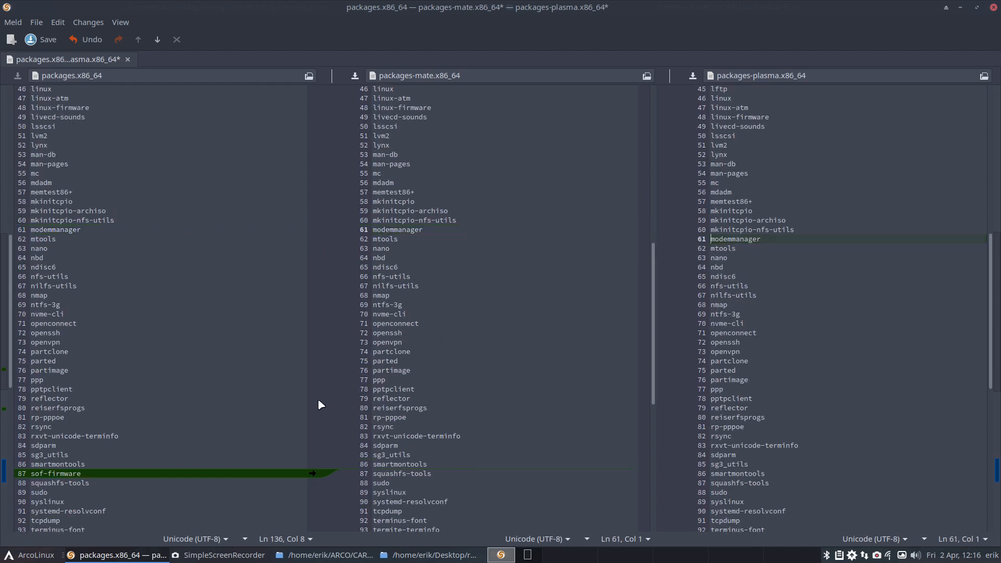
click(312, 473)
click(643, 474)
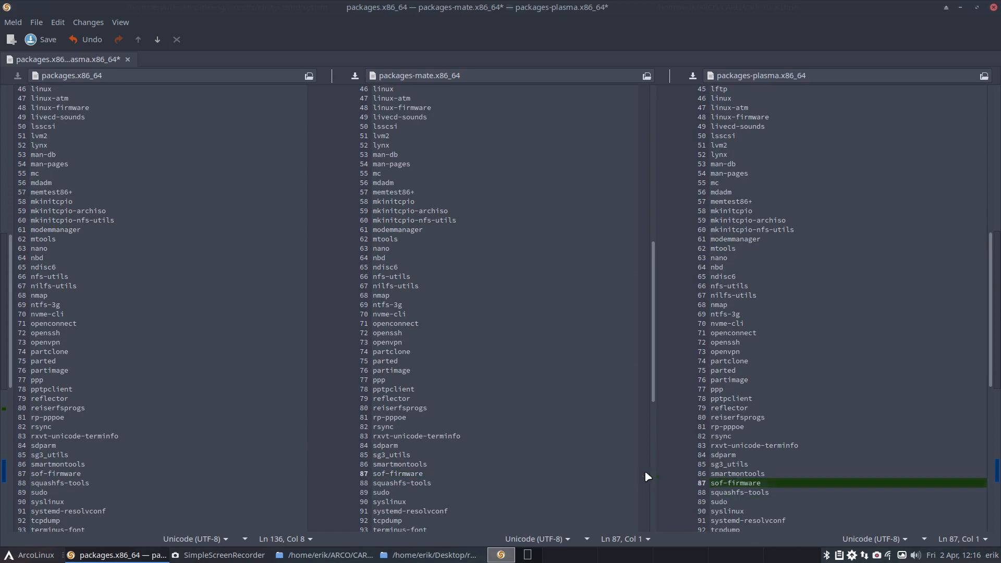
scroll(361, 302, down, 6)
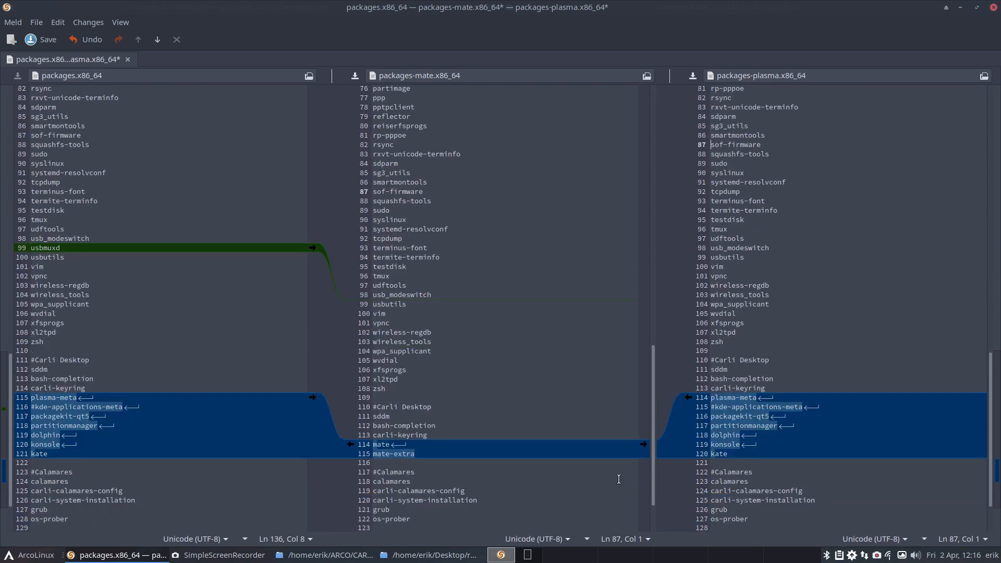
click(312, 248)
click(643, 303)
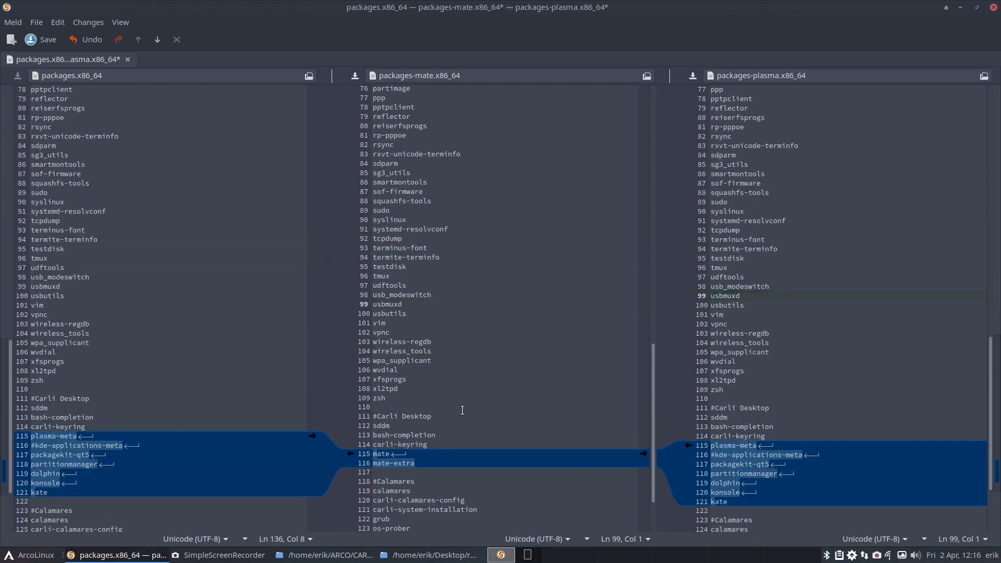
Step: Close the comparison, saving the changed mate and plasma package lists, and exit Meld
scroll(462, 410, down, 2)
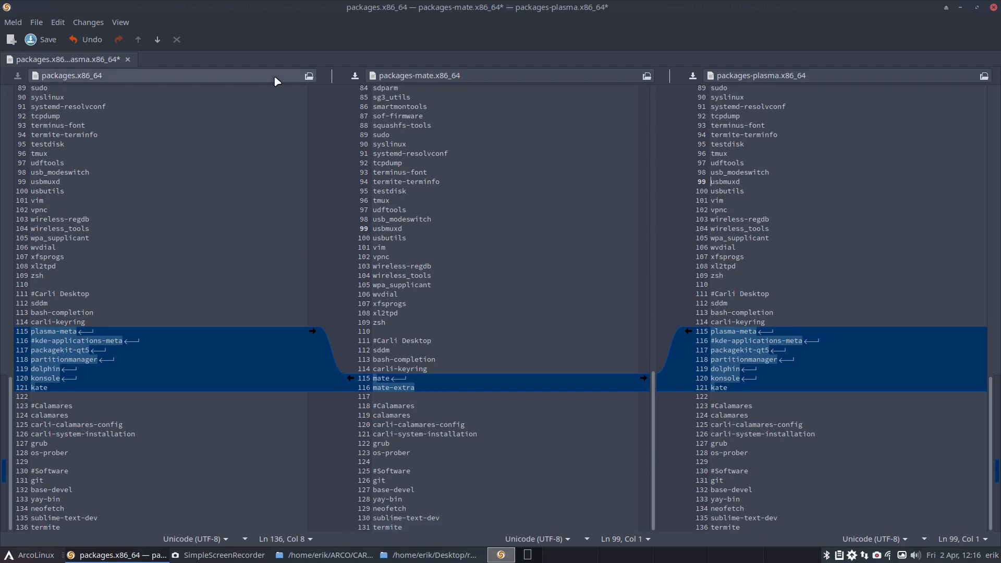
click(128, 59)
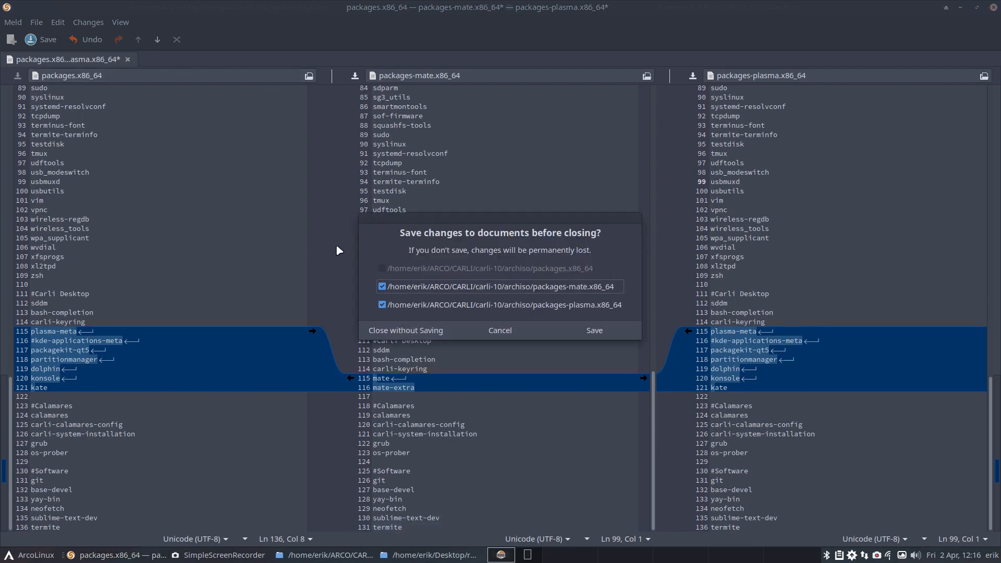
click(607, 333)
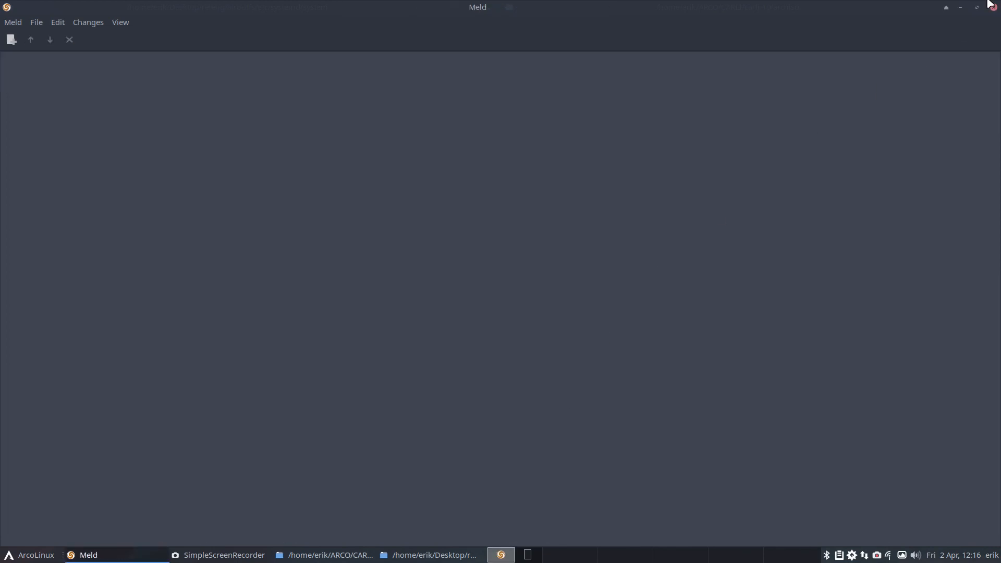
click(992, 7)
Step: Open a three-way Meld comparison of packages.x86_64, packages-mate.x86_64 and packages-xfce4.x86_64
click(938, 68)
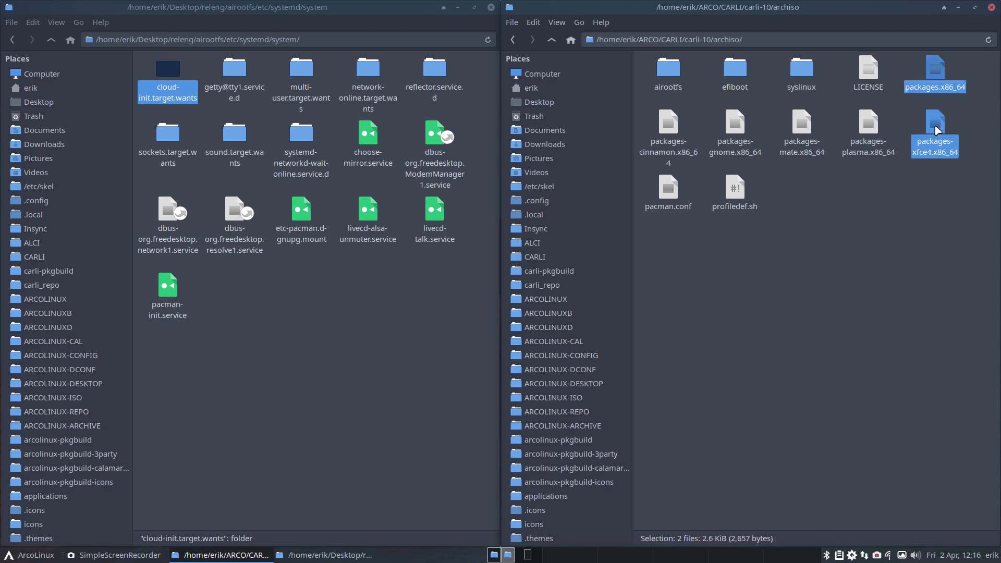
ctrl+click(801, 124)
ctrl+click(935, 124)
right_click(935, 130)
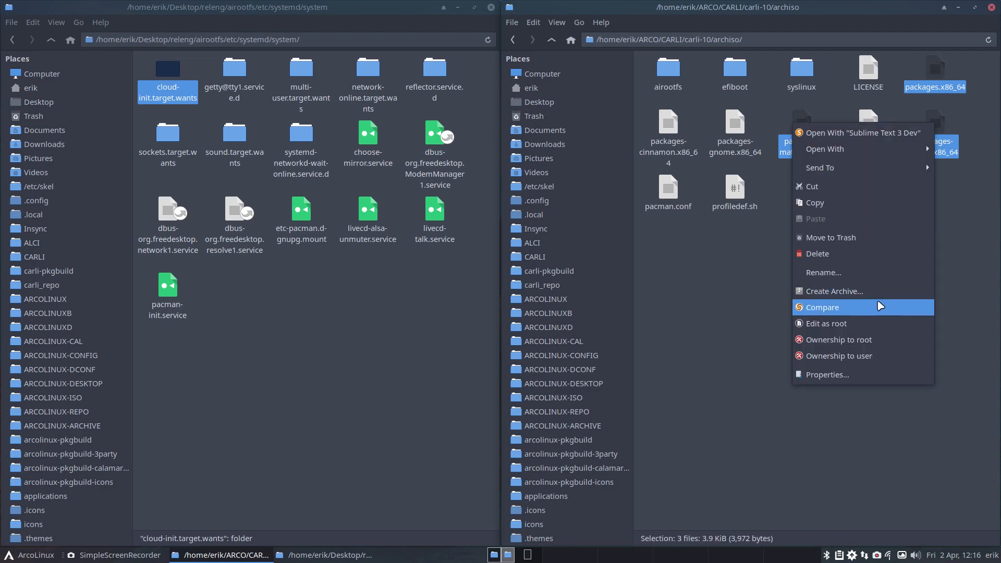
click(860, 307)
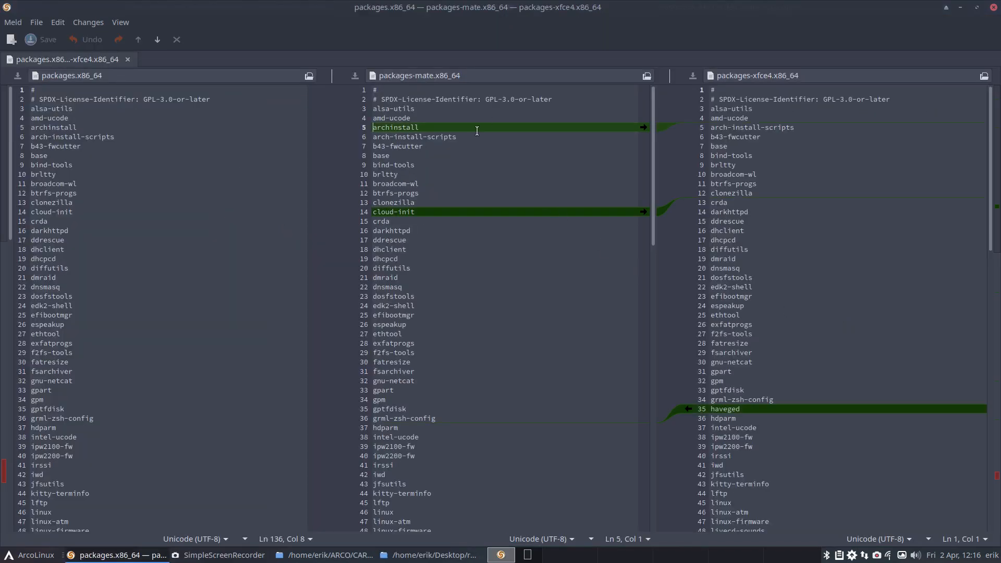
Step: Copy the archinstall and cloud-init lines from packages-mate.x86_64 into packages-xfce4.x86_64 and delete its haveged line
click(644, 128)
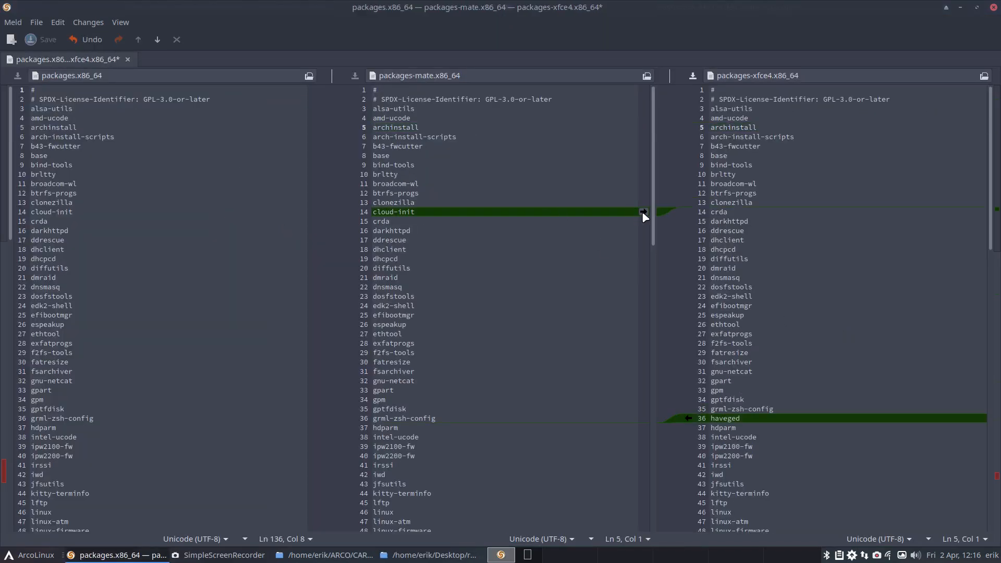
click(644, 212)
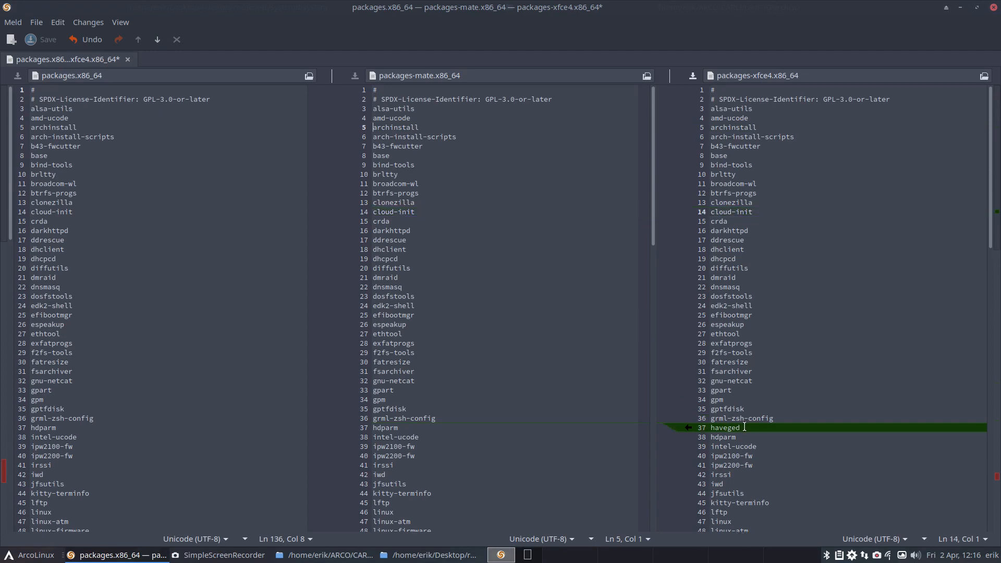
double_click(724, 427)
key(BackSpace)
key(BackSpace)
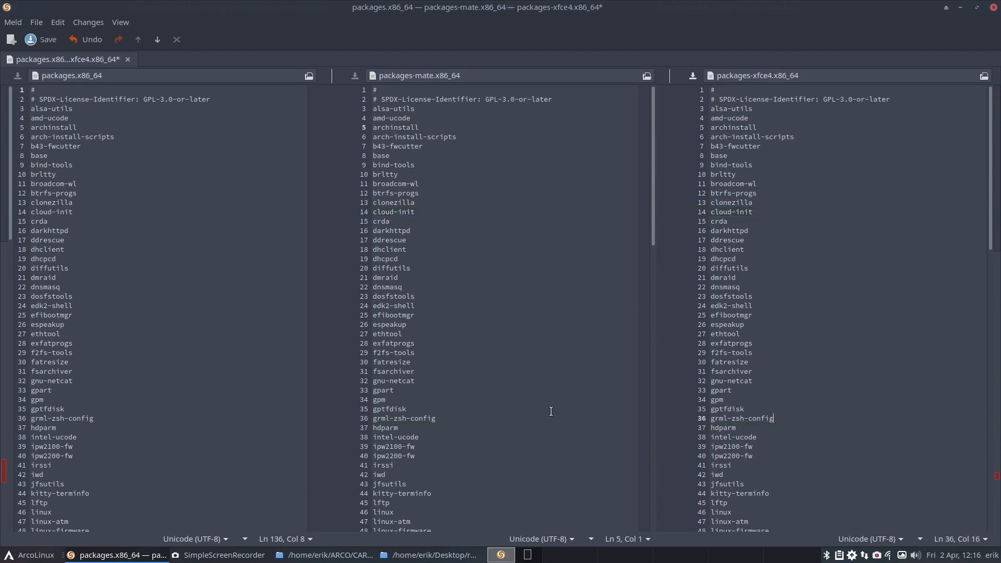
Step: Copy the modemmanager, sof-firmware and usbmuxd lines from packages-mate.x86_64 into packages-xfce4.x86_64
scroll(551, 411, down, 6)
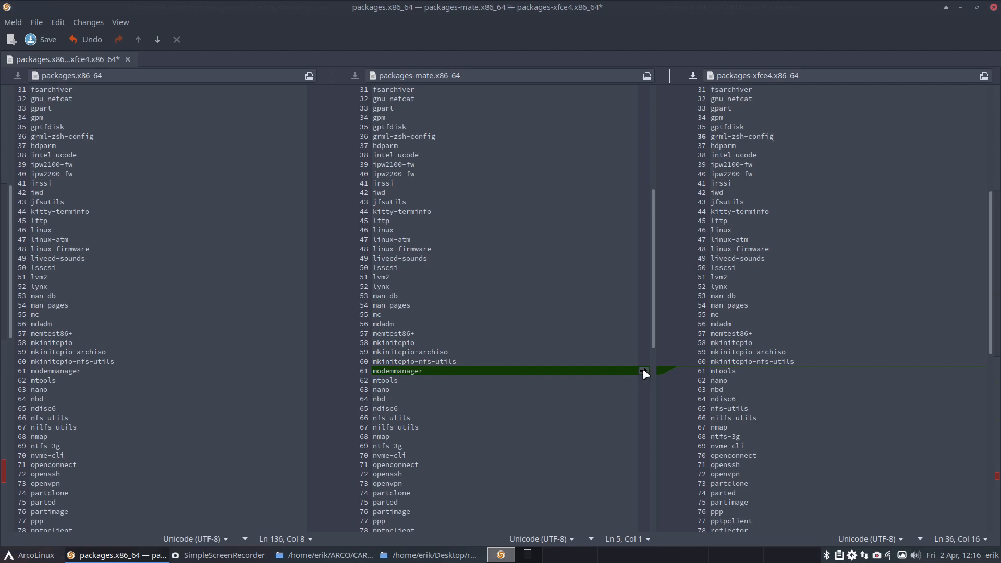
click(644, 370)
scroll(523, 423, down, 6)
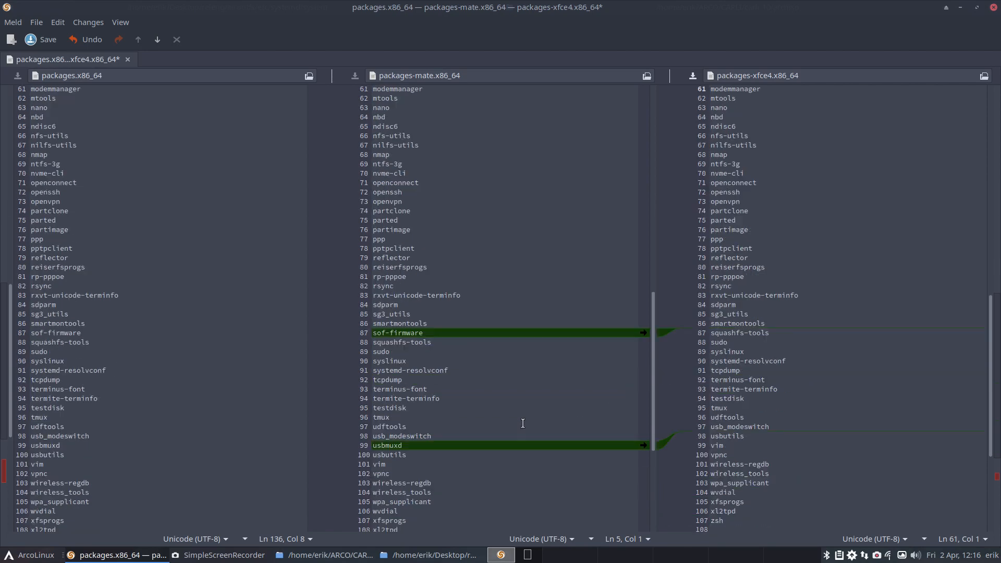
click(643, 333)
click(644, 445)
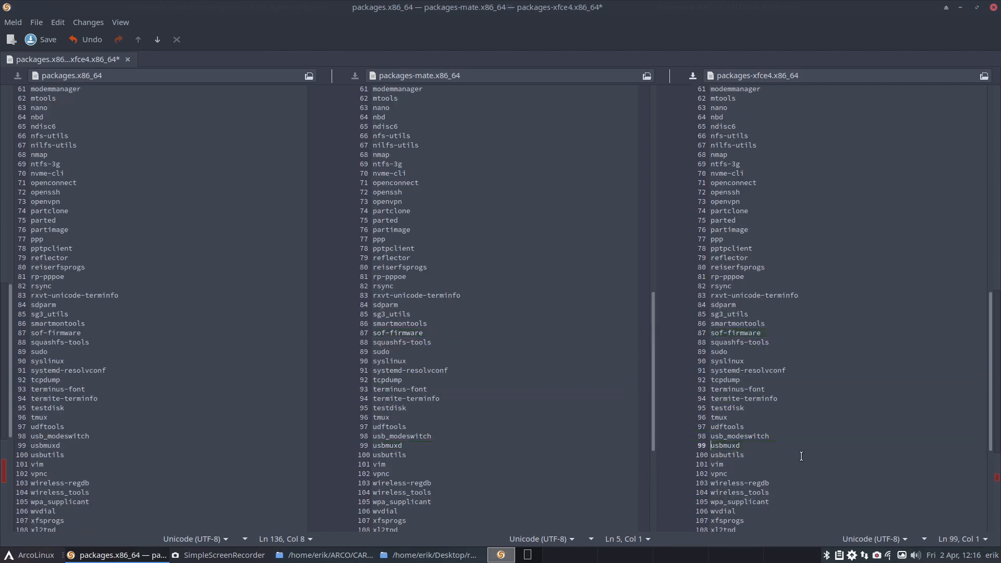
scroll(801, 456, down, 5)
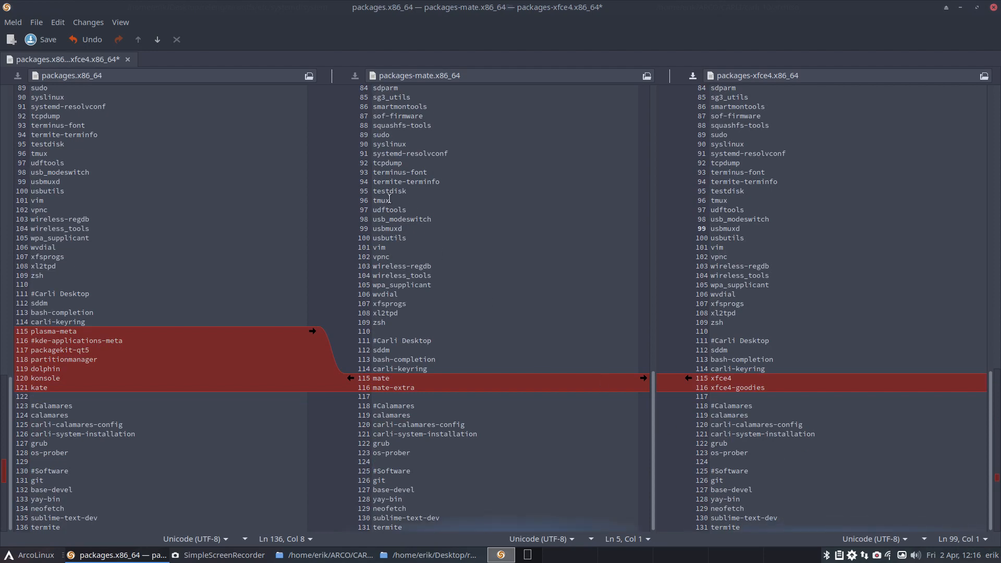
Step: Close the comparison, saving the changed packages-xfce4.x86_64, and exit Meld
click(128, 60)
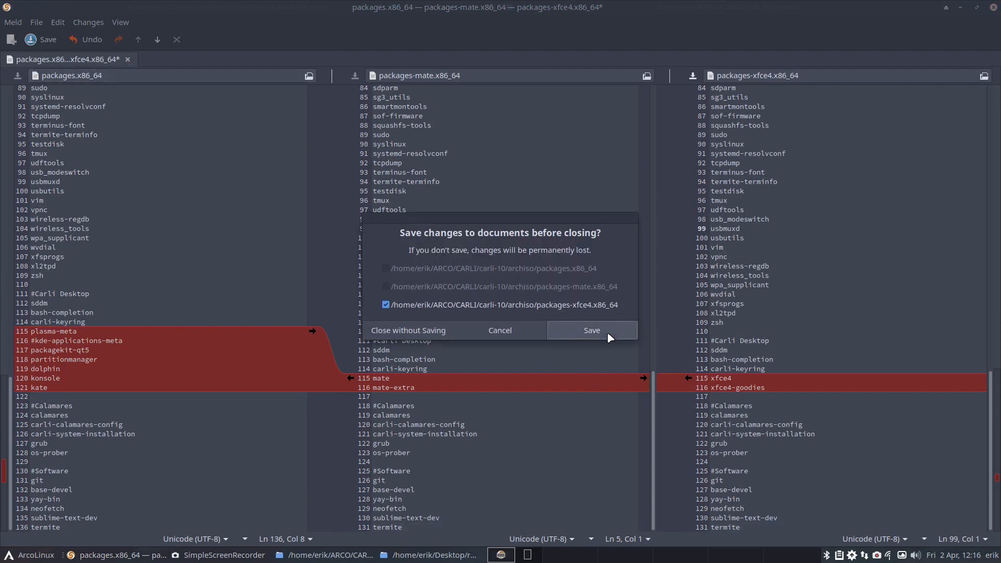
click(607, 332)
click(993, 6)
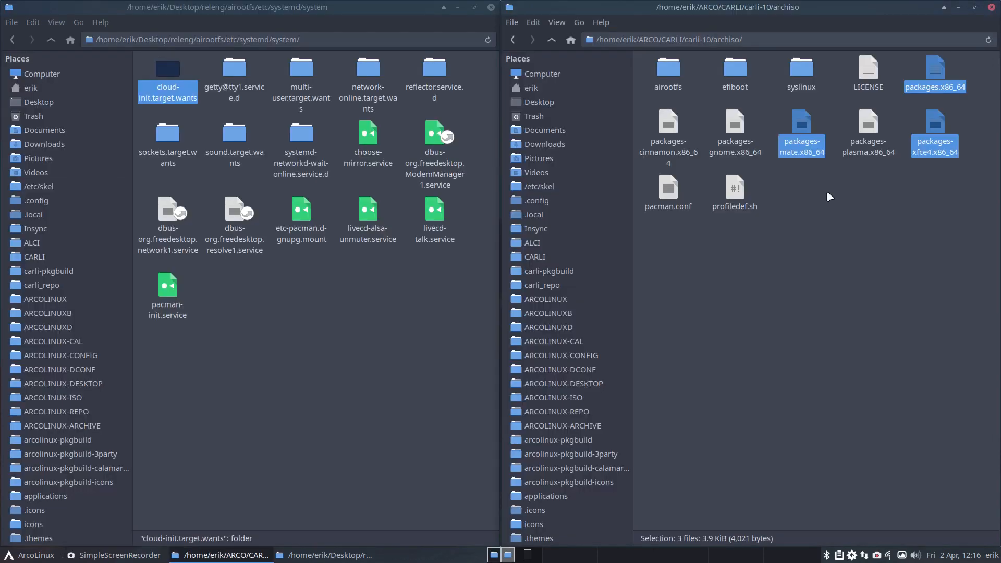
click(835, 365)
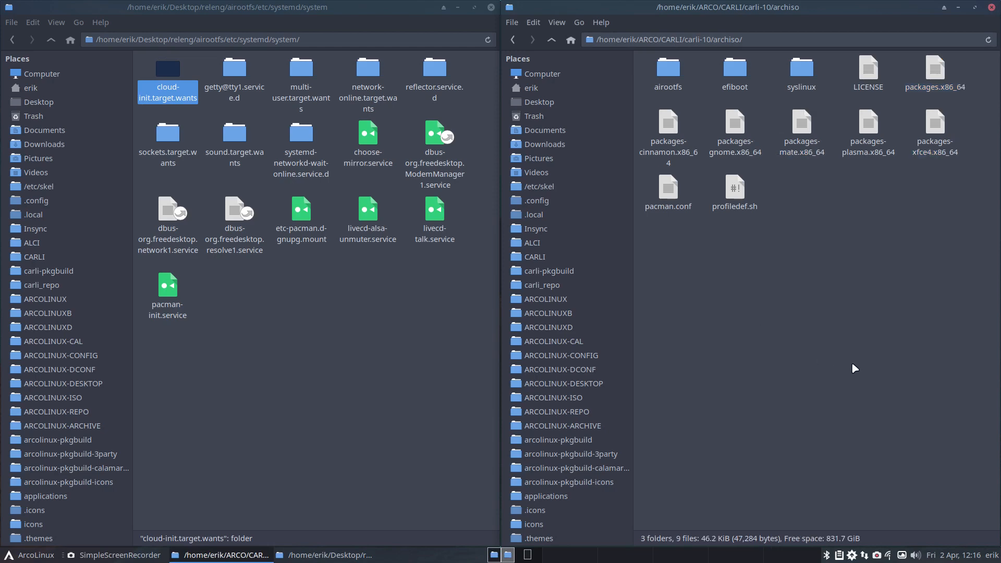
Step: Go up to the carli-10 folder and review archiso.readme and README.md in Sublime Text
click(552, 41)
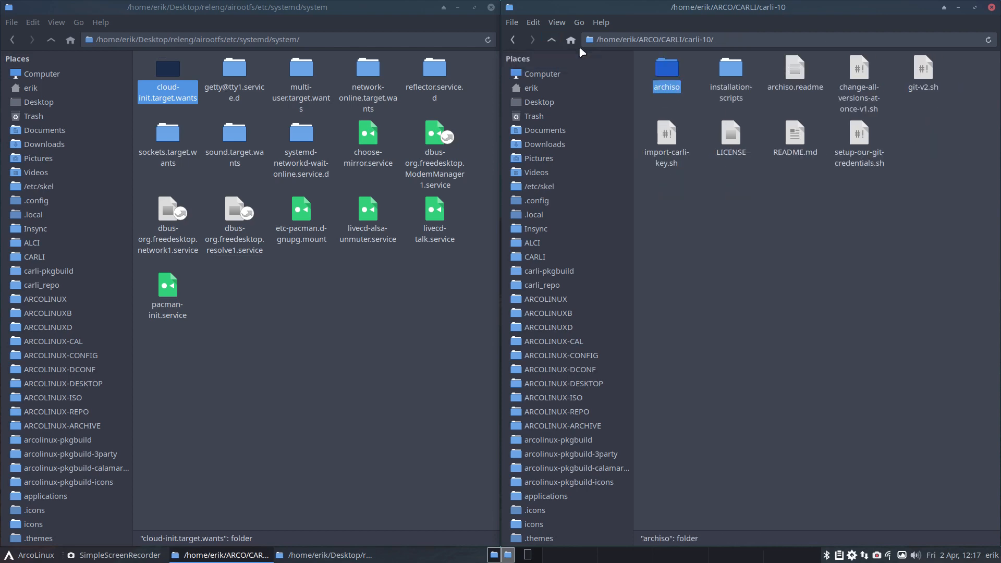
double_click(789, 68)
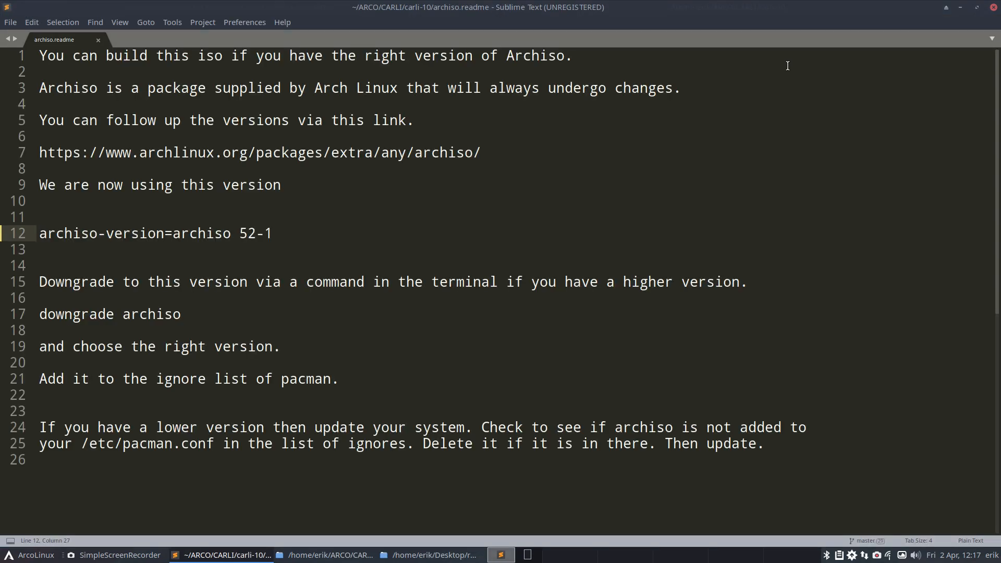
click(992, 7)
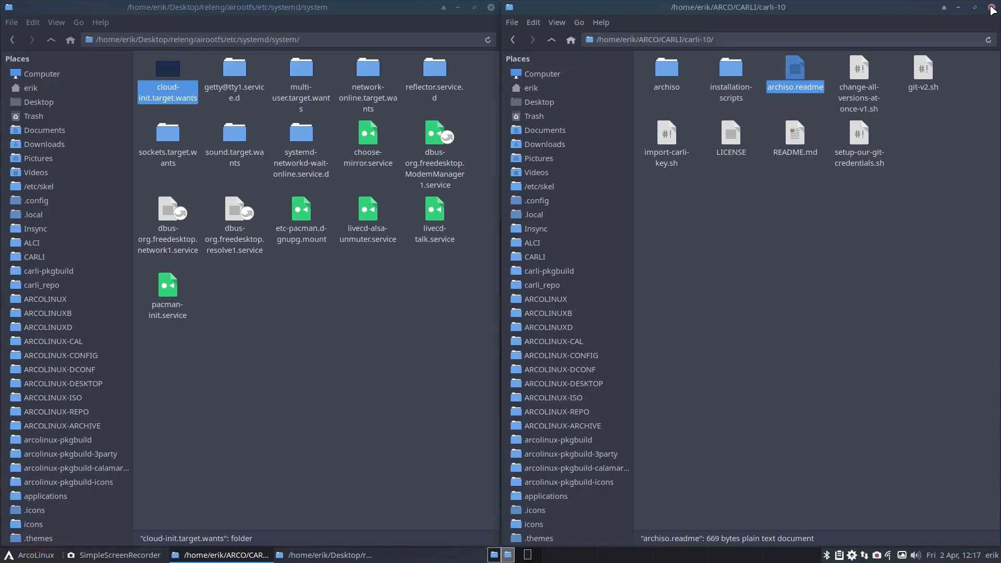
click(795, 134)
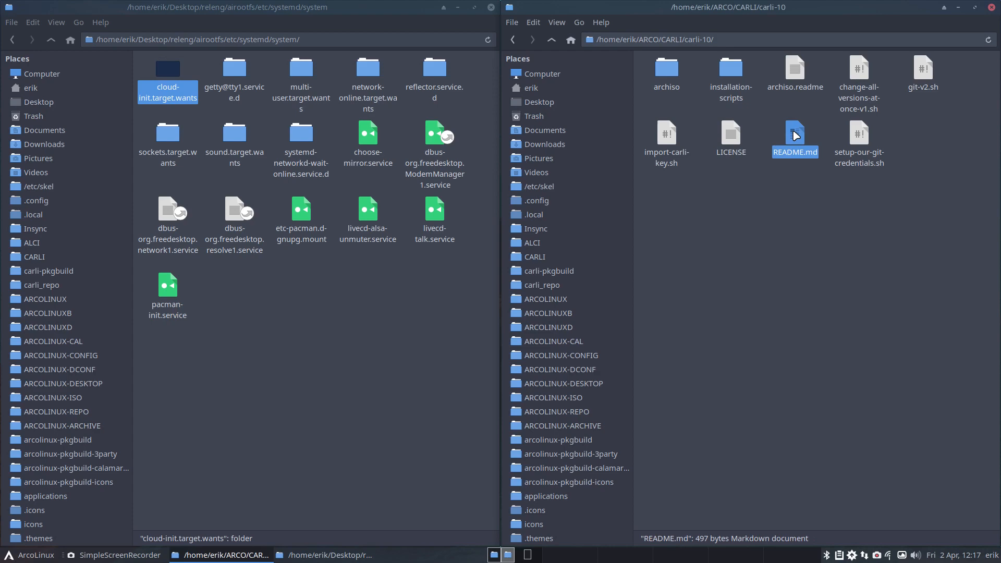
click(859, 70)
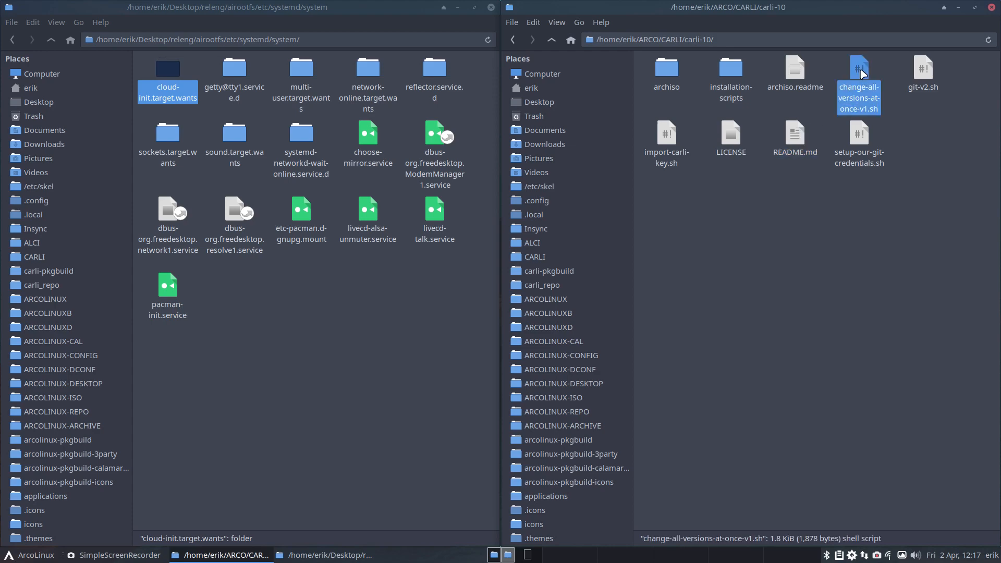
double_click(801, 139)
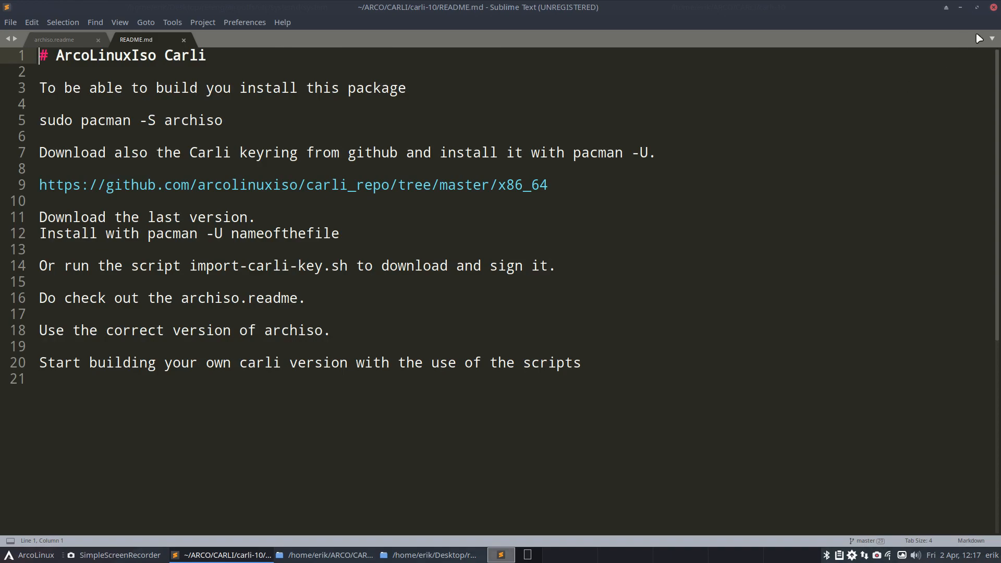
click(993, 7)
Step: Examine change-all-versions-at-once-v1.sh for the files in which it replaces the version number, including profiledef.sh and dev-rel
double_click(859, 73)
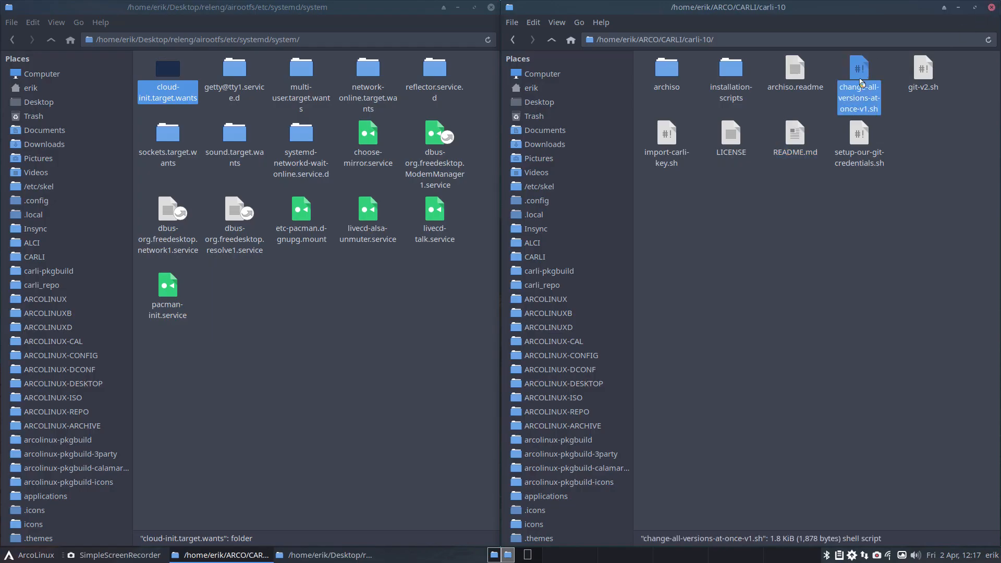
scroll(438, 255, down, 1)
scroll(439, 255, down, 4)
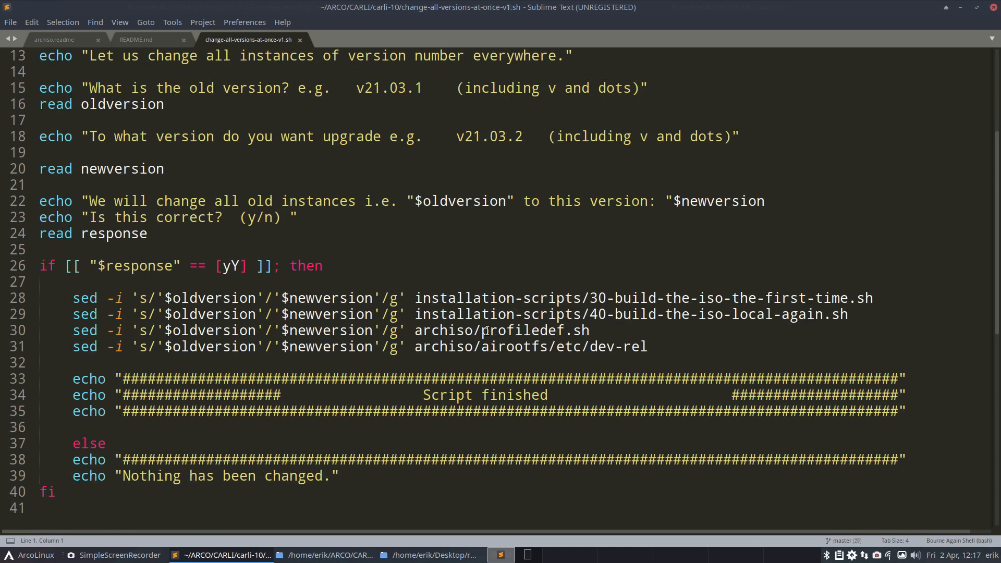
drag(482, 330, 589, 330)
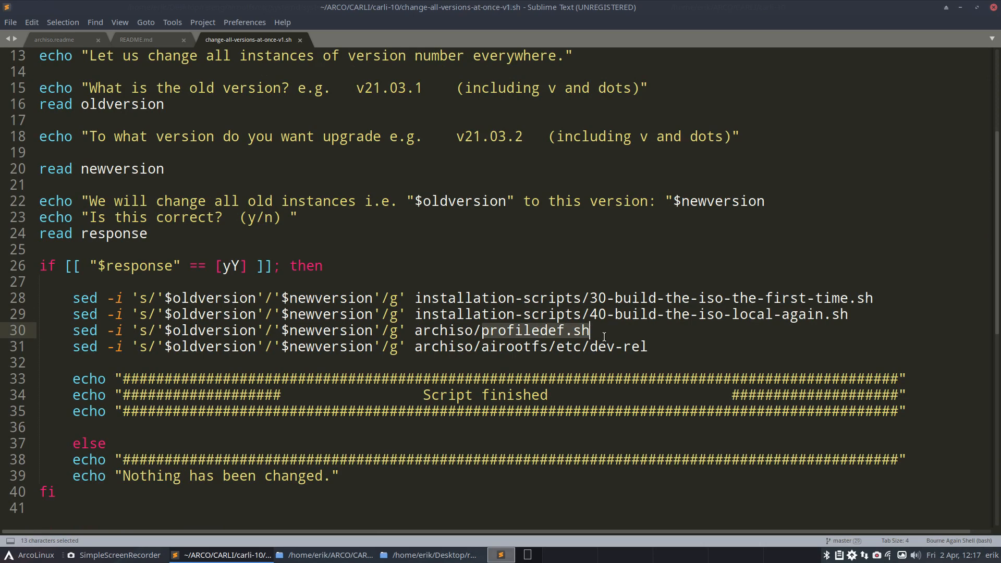
click(629, 346)
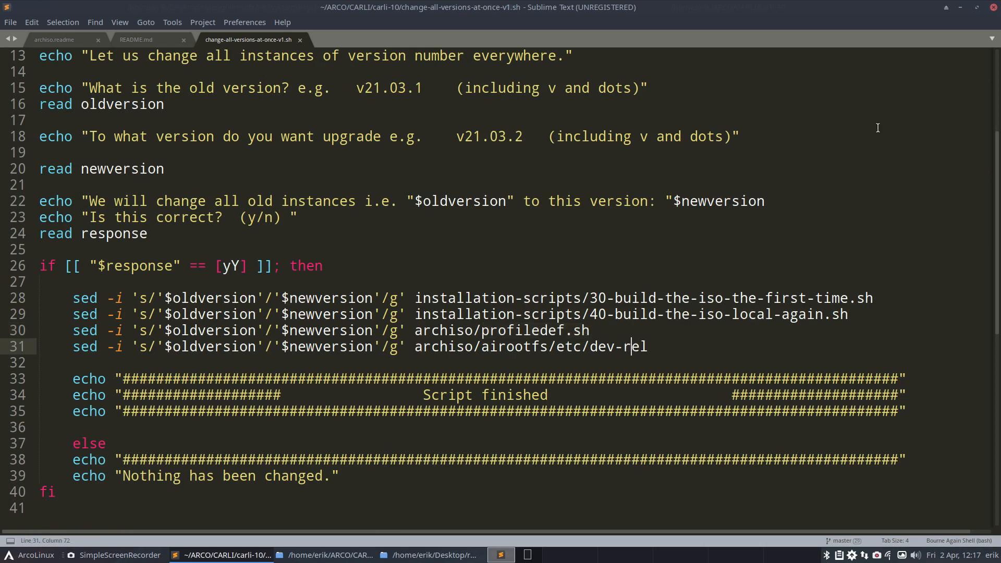
click(992, 7)
Step: Open a terminal in the carli-10 folder and run ./change-all-versions-at-once-v1.sh
right_click(692, 194)
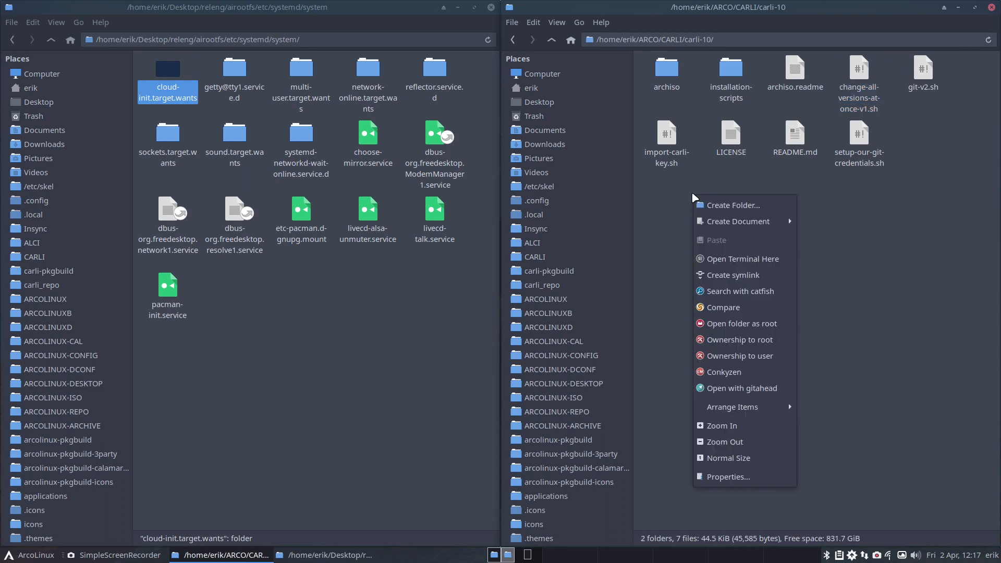
click(725, 260)
text(?.)
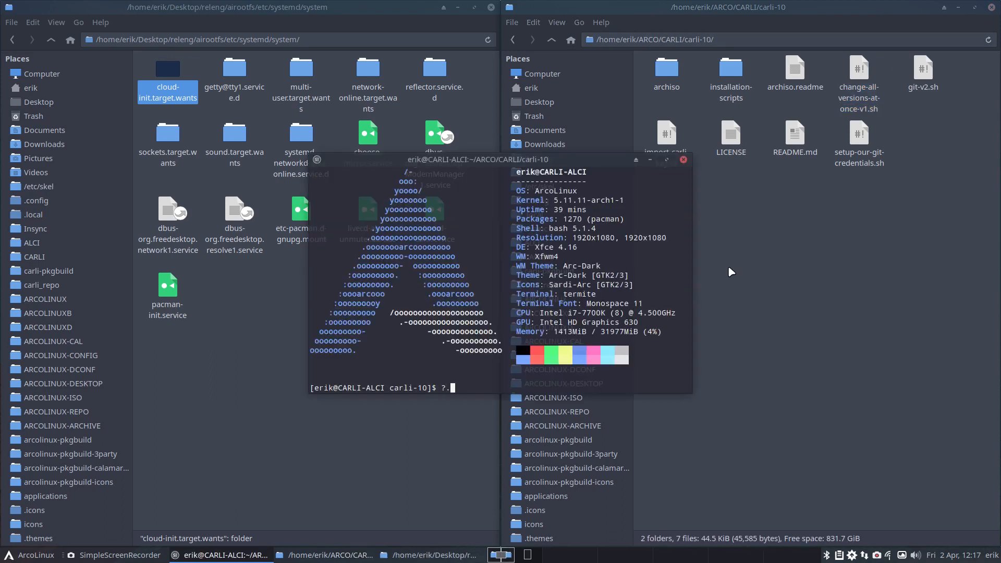
key(BackSpace)
key(BackSpace)
text(./ch)
key(Tab)
key(Return)
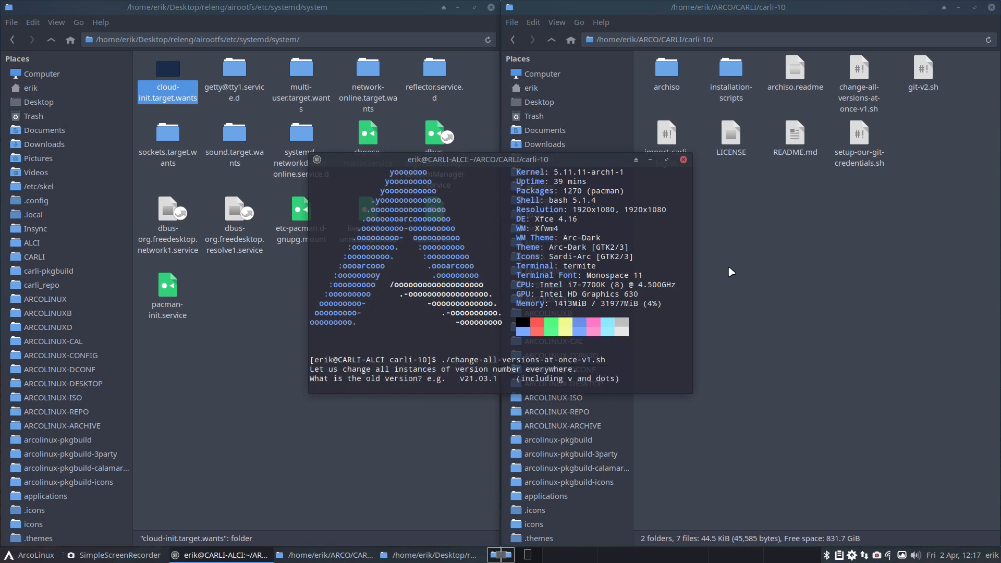
Step: Give v21.03.1 as the old version and v21.04.1 as the new one, confirm the replacement, and close the terminal
text(v21.03.1)
key(Return)
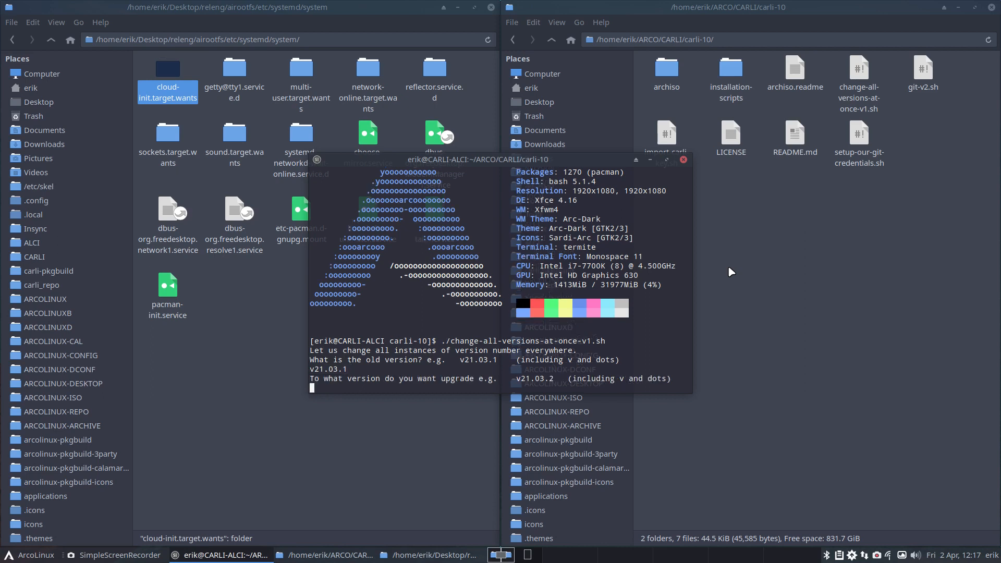
text(v21.04.1)
key(Return)
text(y)
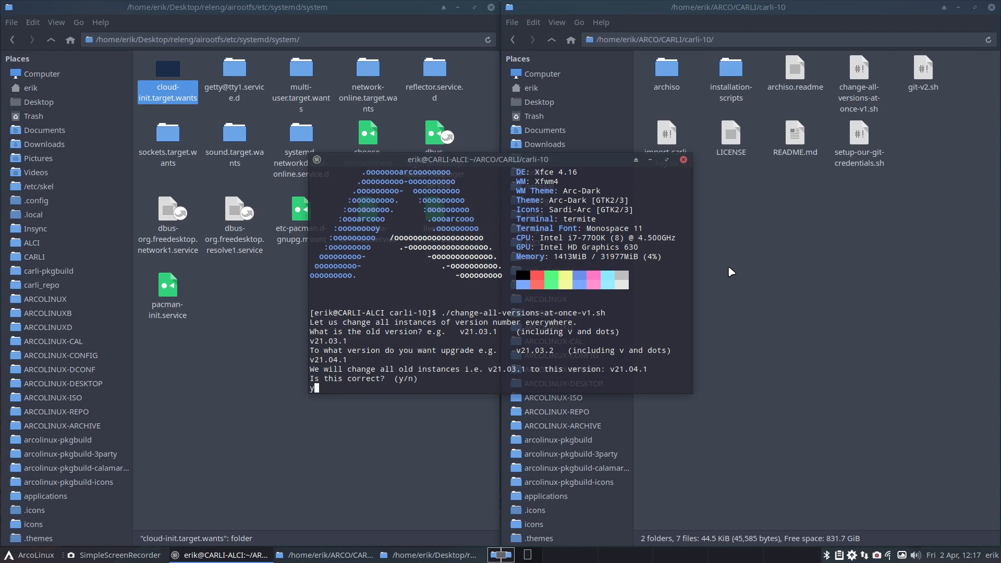
key(Return)
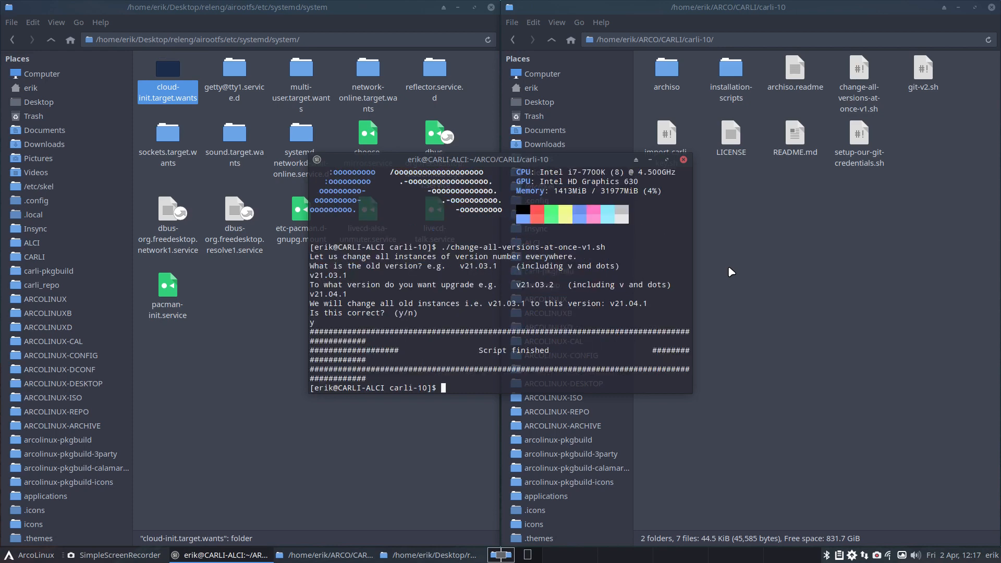
click(683, 160)
Step: Open a new terminal in the carli-10 folder and search its files for v21.03 with pt
click(551, 39)
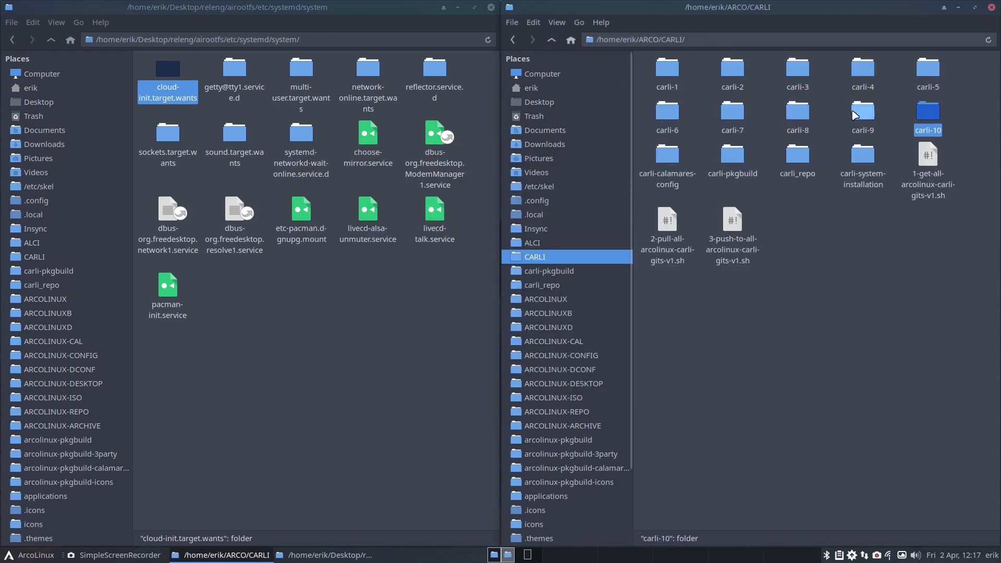
double_click(927, 115)
right_click(746, 224)
click(787, 290)
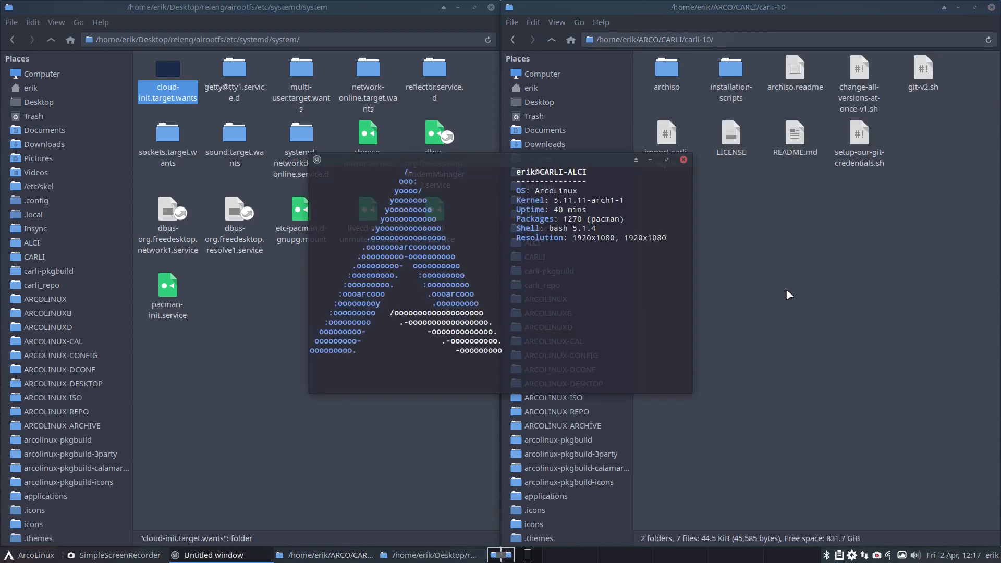
text(pt )
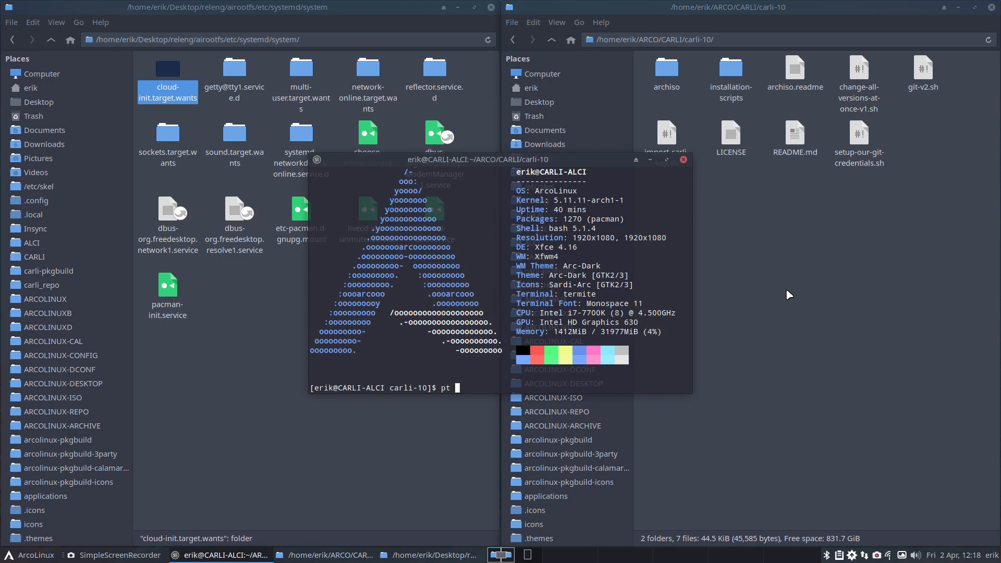
text(v21.043)
key(Return)
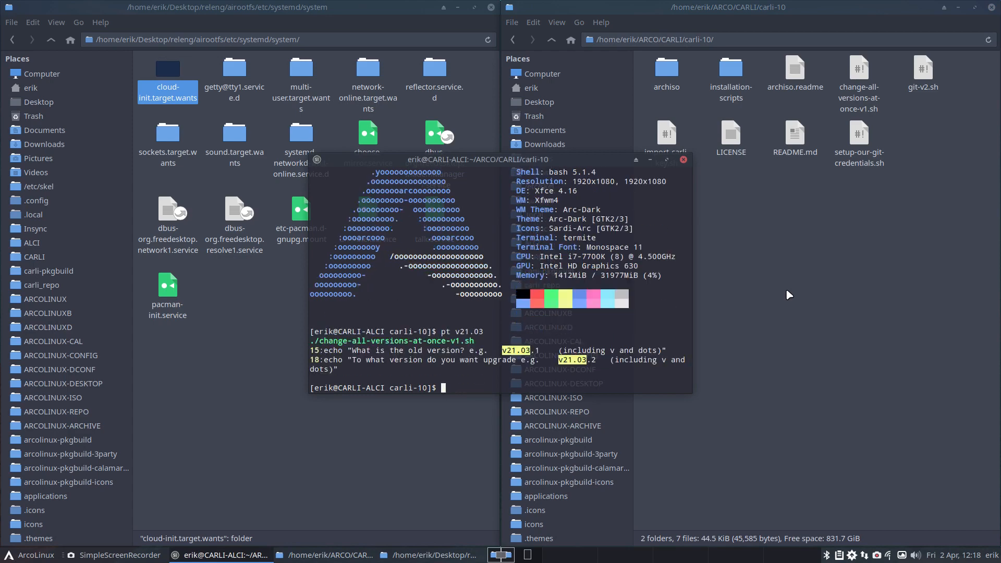
Step: Search the carli-10 files for v21.04 with pt to check the replaced version numbers, and close the terminal
key(Up)
key(BackSpace)
text(4)
key(Return)
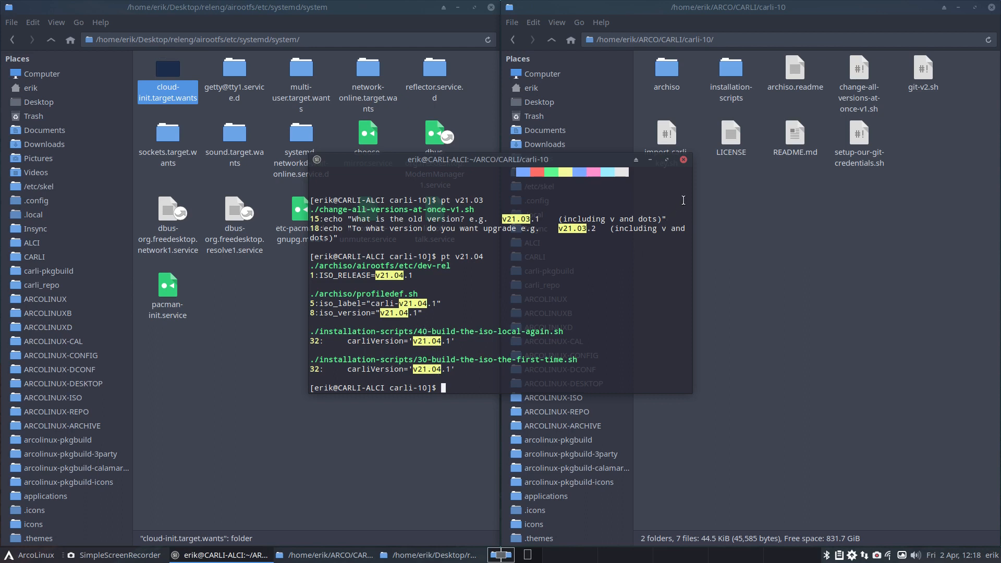
click(683, 159)
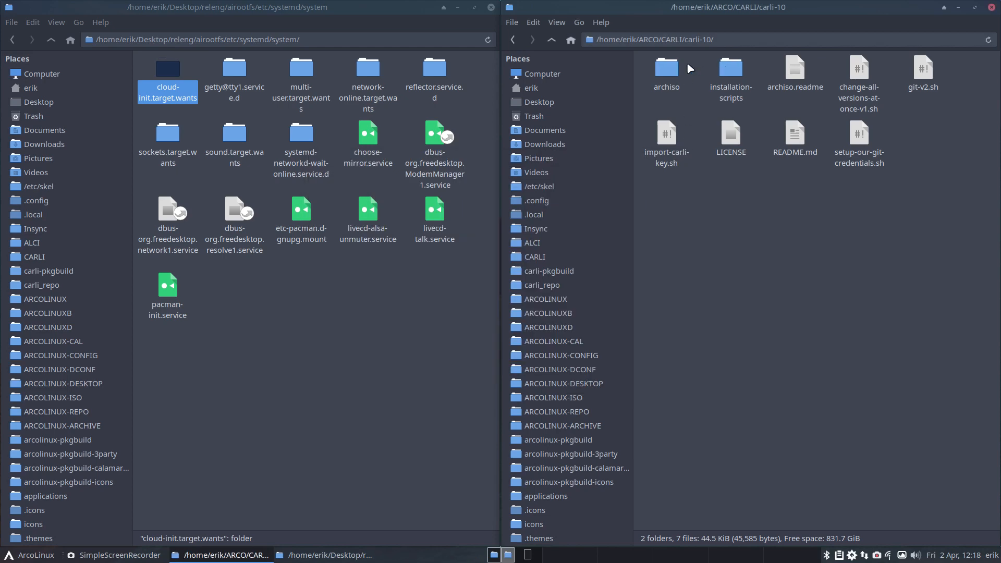
Step: Set archisoRequiredVersion to "archiso 52-1" in installation-scripts/40-build-the-iso-local-again.sh, then save and close the file
double_click(729, 70)
double_click(715, 72)
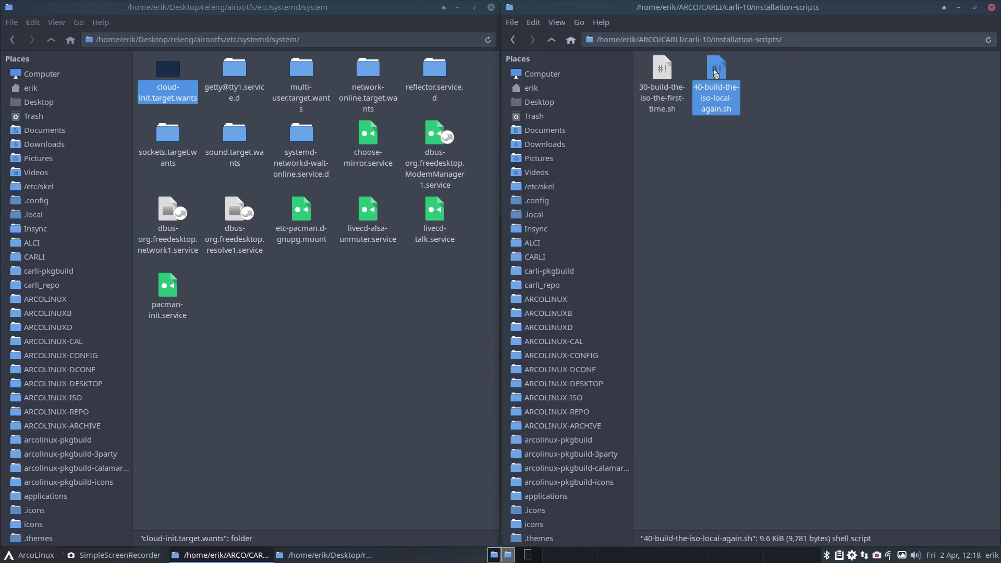
scroll(466, 387, down, 5)
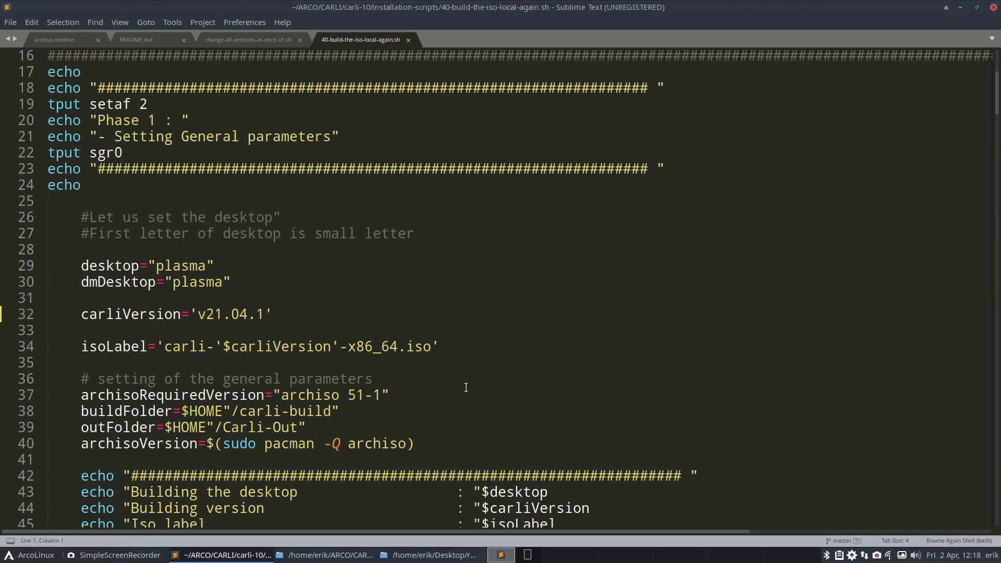
scroll(466, 387, down, 5)
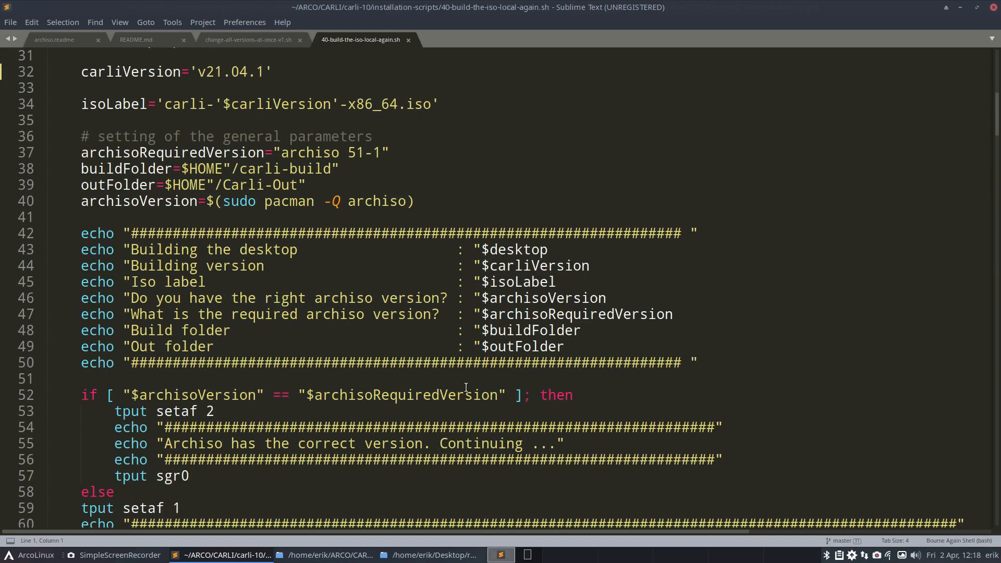
click(359, 152)
key(BackSpace)
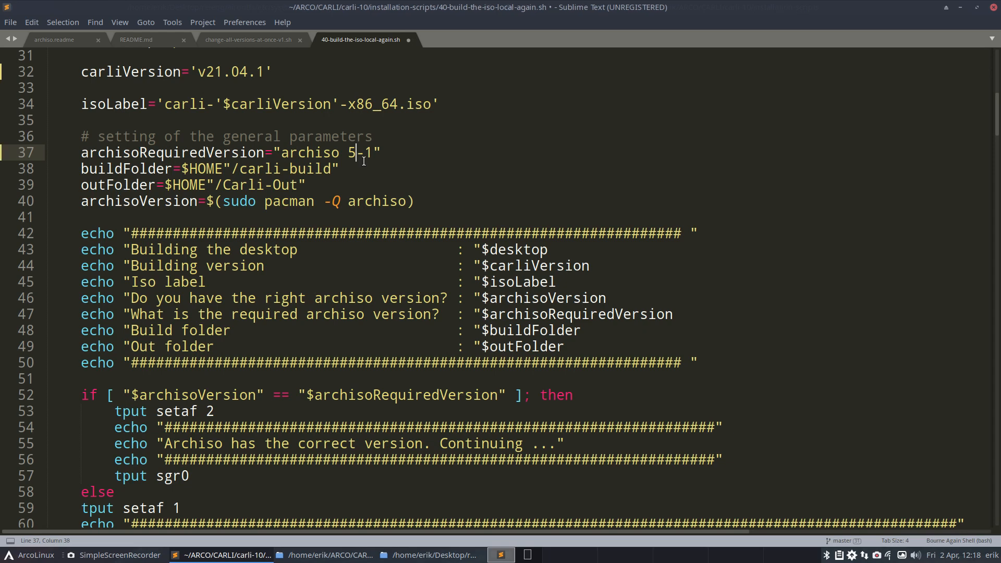
text(2)
key(ctrl+s)
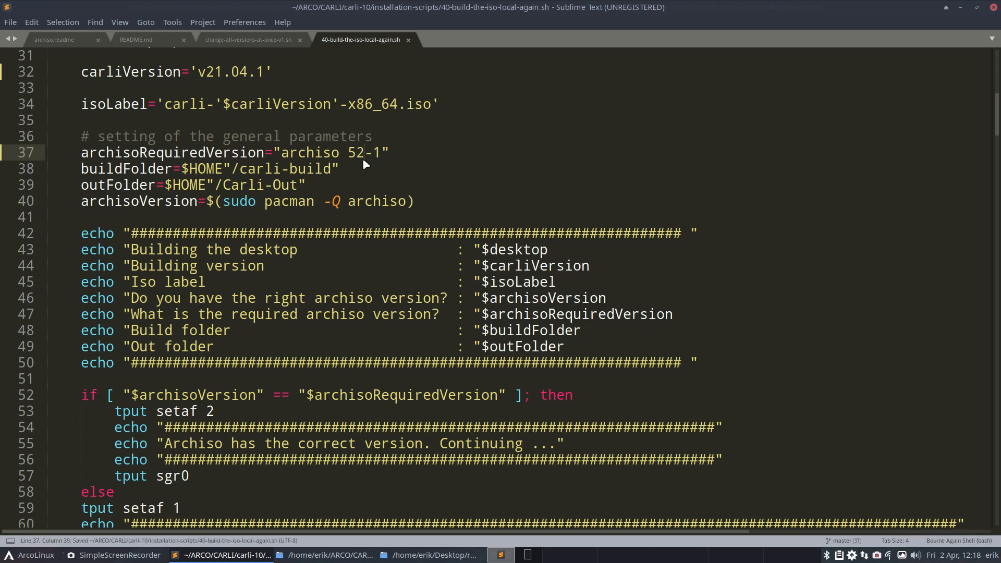
click(409, 40)
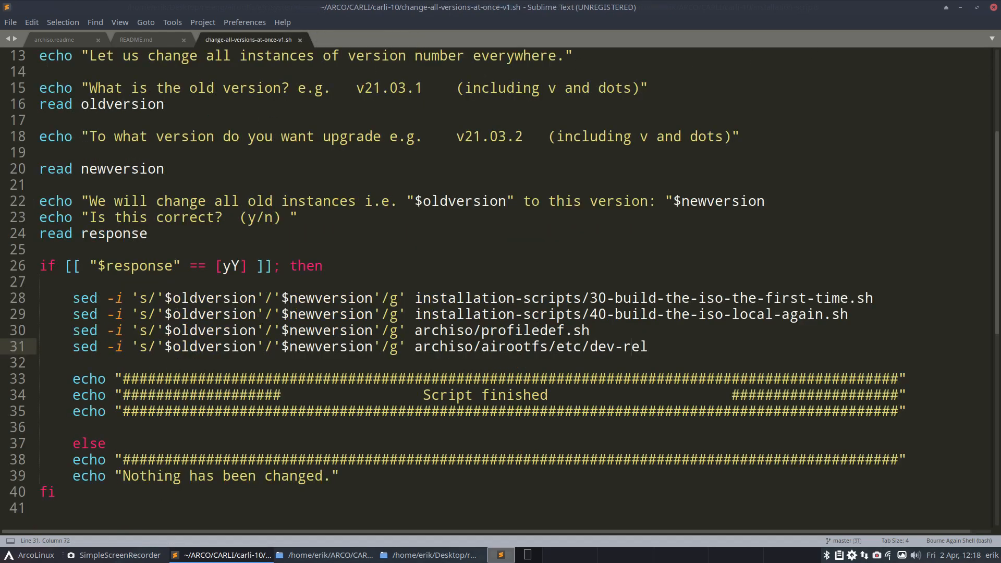
Step: Set archisoRequiredVersion to "archiso 52-1" in installation-scripts/30-build-the-iso-the-first-time.sh and save the file
click(993, 7)
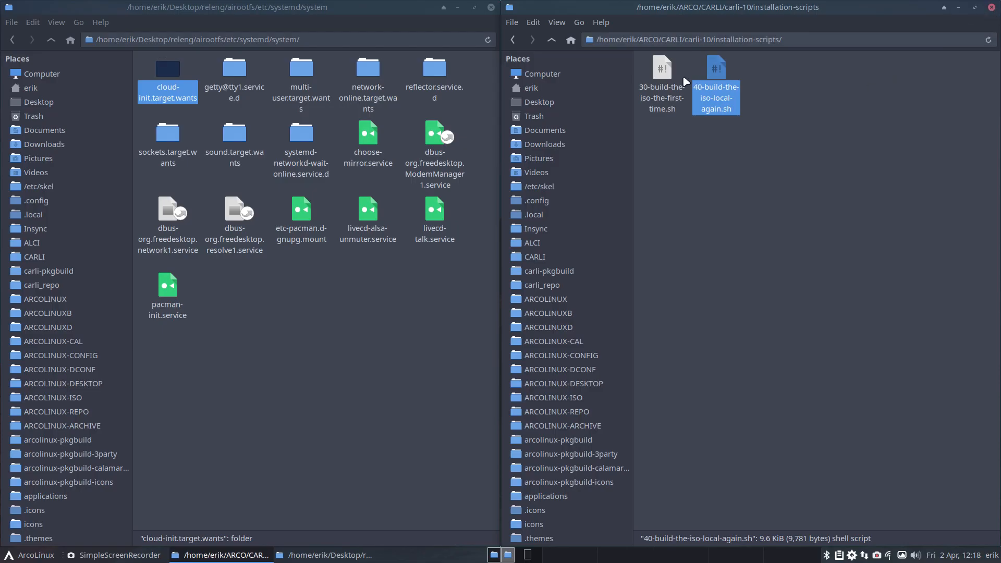
click(667, 78)
double_click(667, 78)
scroll(372, 315, down, 8)
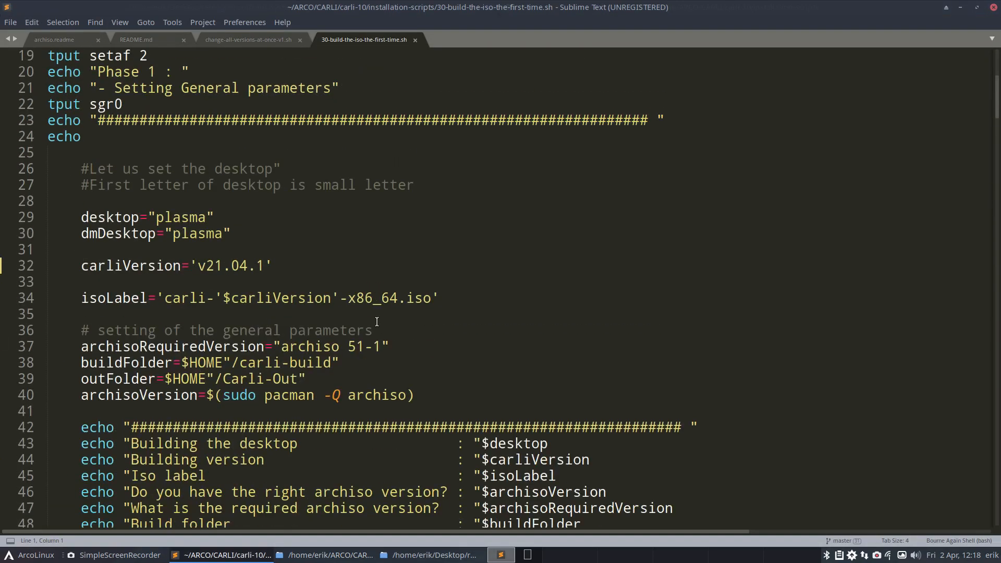
click(365, 255)
key(BackSpace)
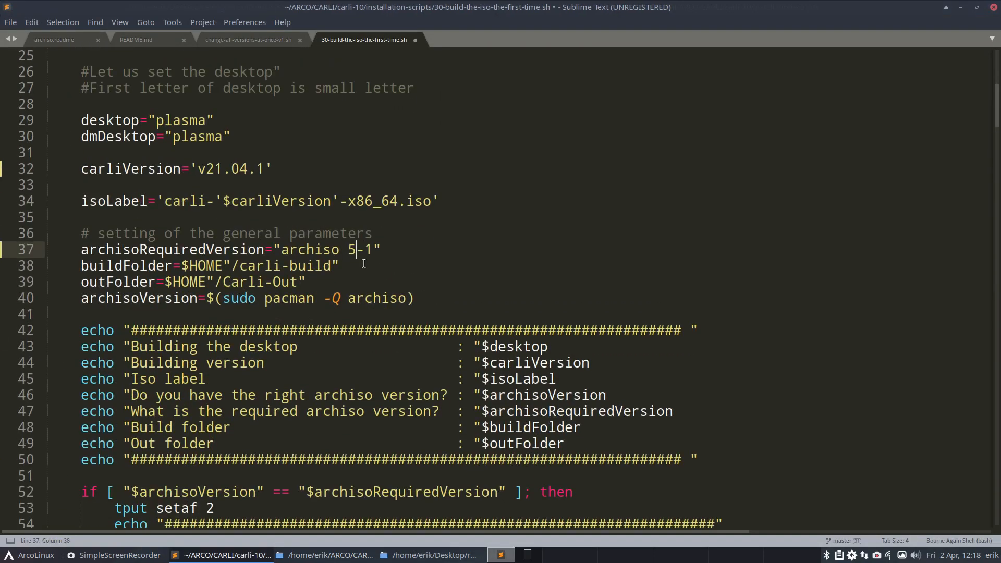
text(2)
key(ctrl+s)
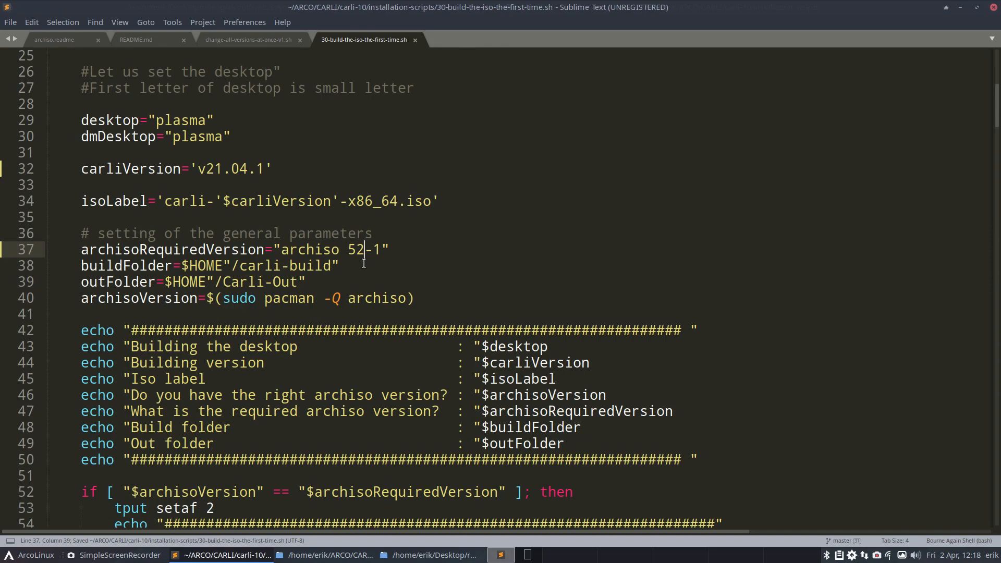
Step: Review the build phases of the script down to the sed line that changes oldname1 in profiledef.sh
scroll(363, 264, down, 4)
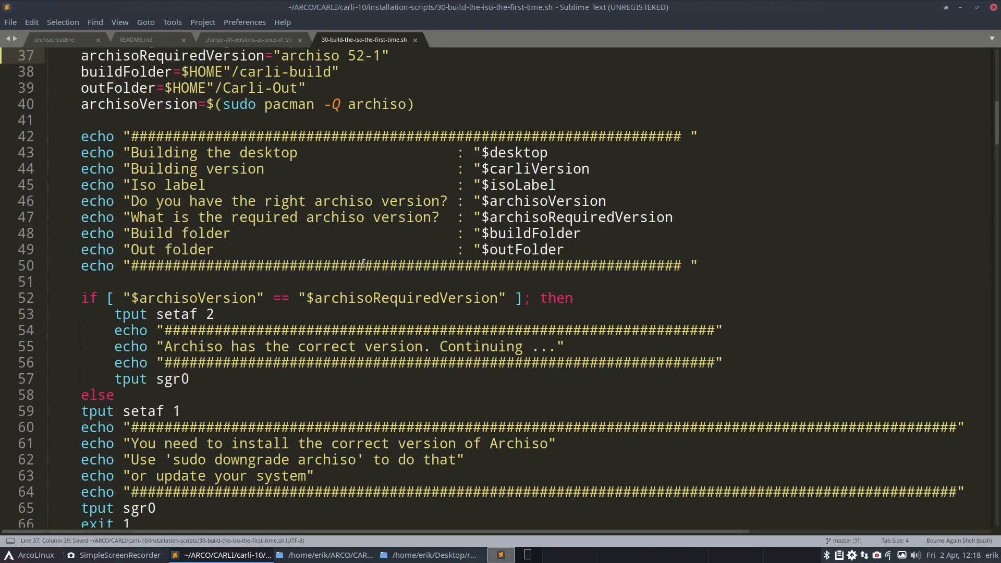
scroll(364, 264, down, 20)
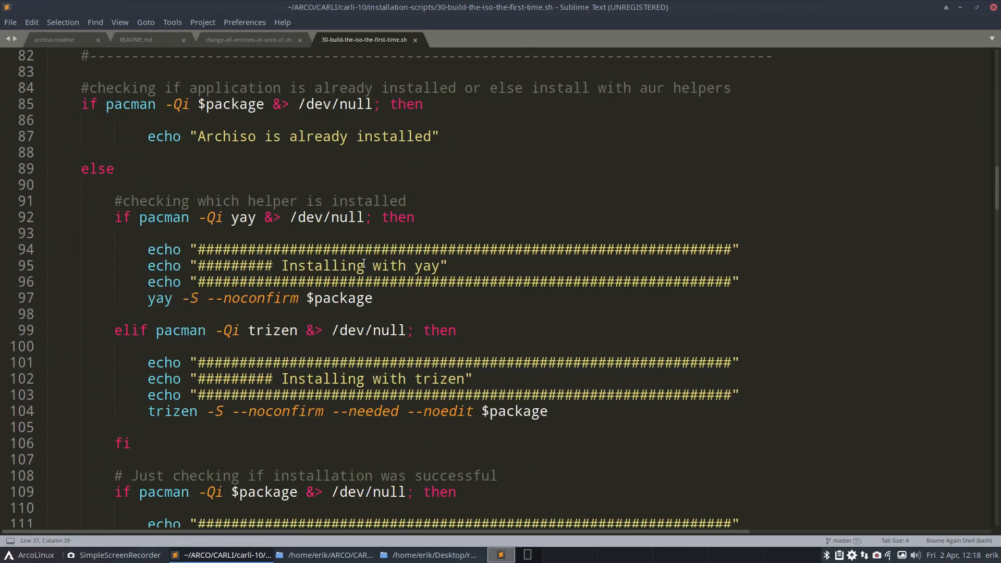
scroll(363, 264, down, 13)
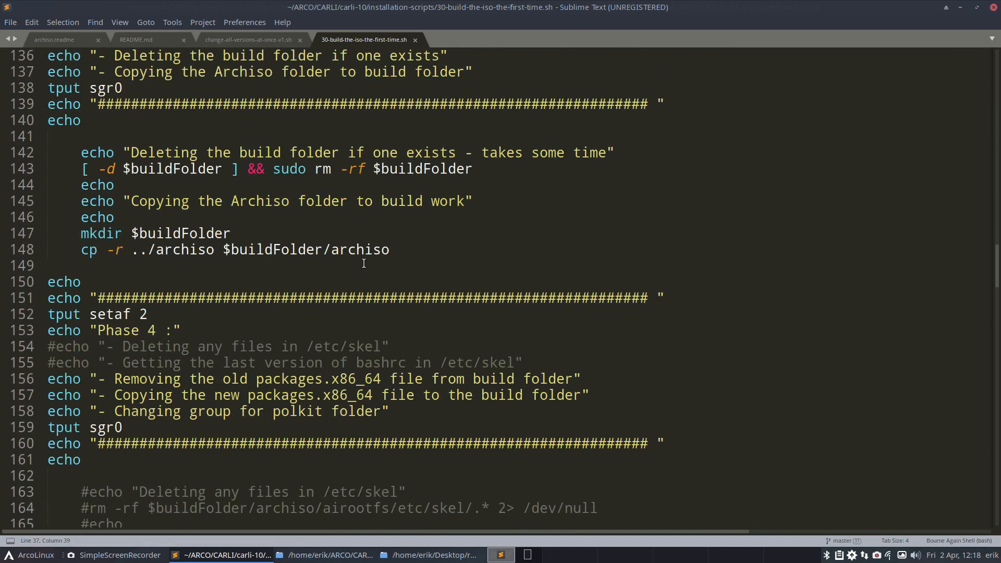
scroll(363, 264, down, 10)
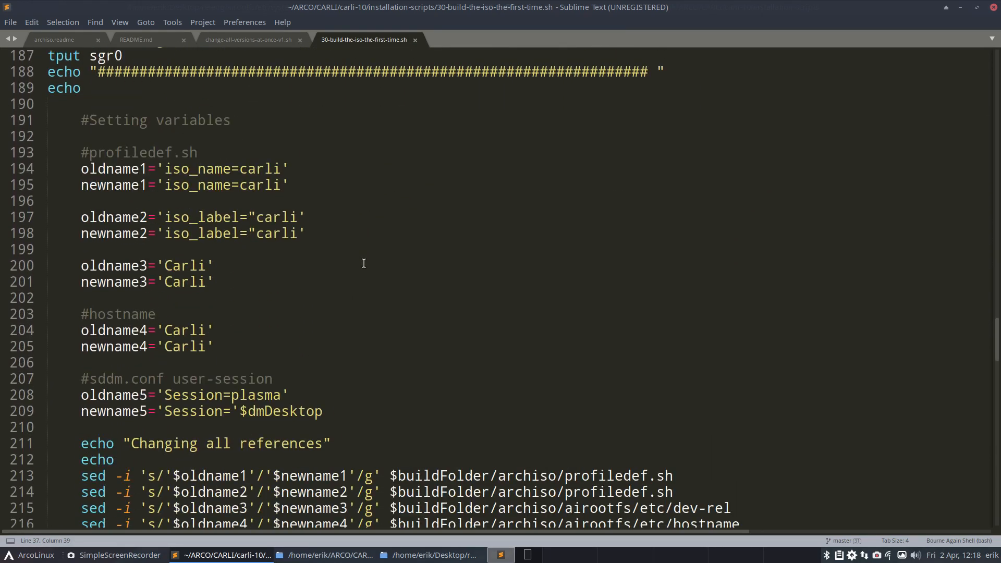
scroll(364, 264, up, 2)
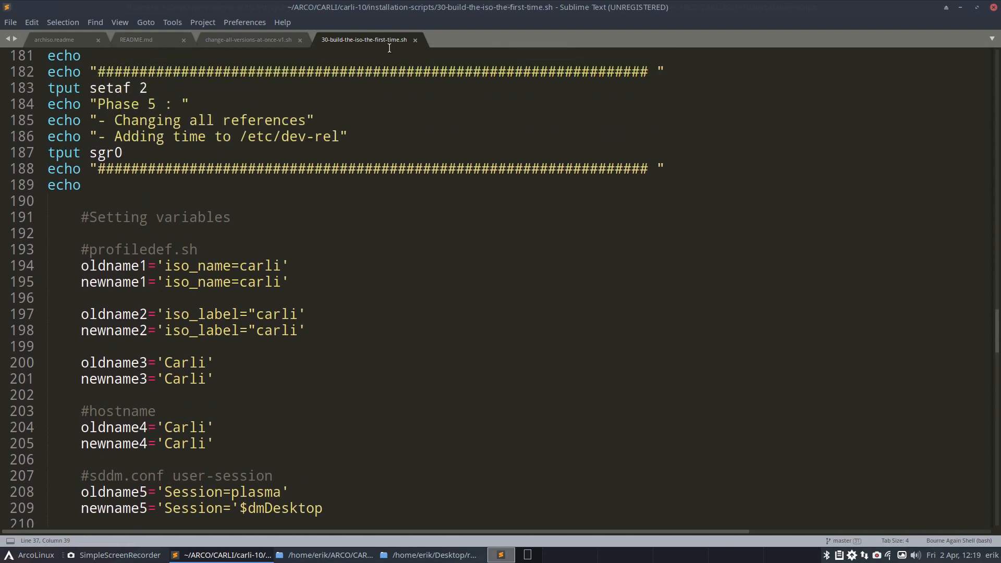
scroll(331, 328, down, 7)
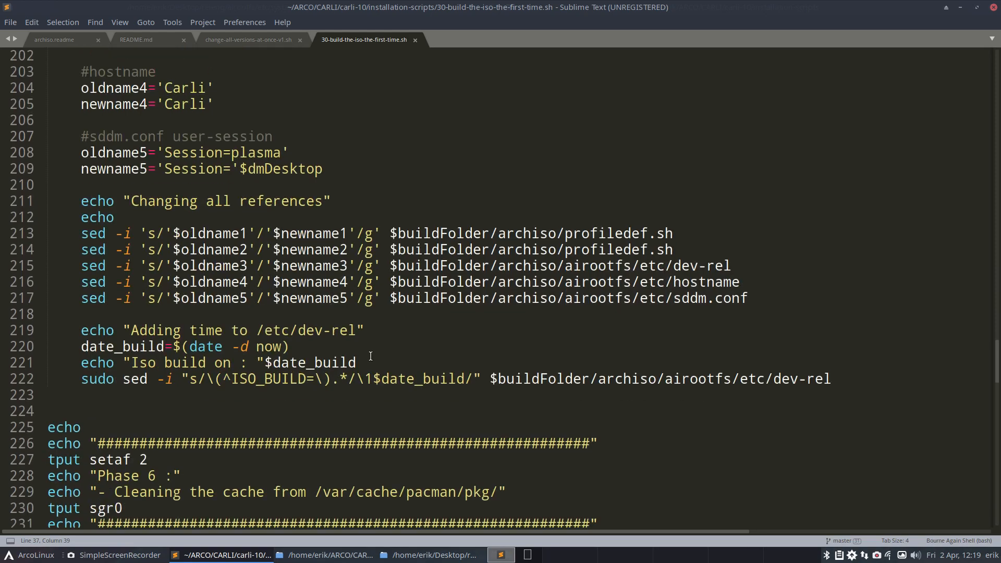
drag(564, 233, 673, 233)
Step: Tile the script window beside the file manager, open carli-10/archiso/profiledef.sh in Atom, and hide the empty project pane
drag(495, 10, 998, 228)
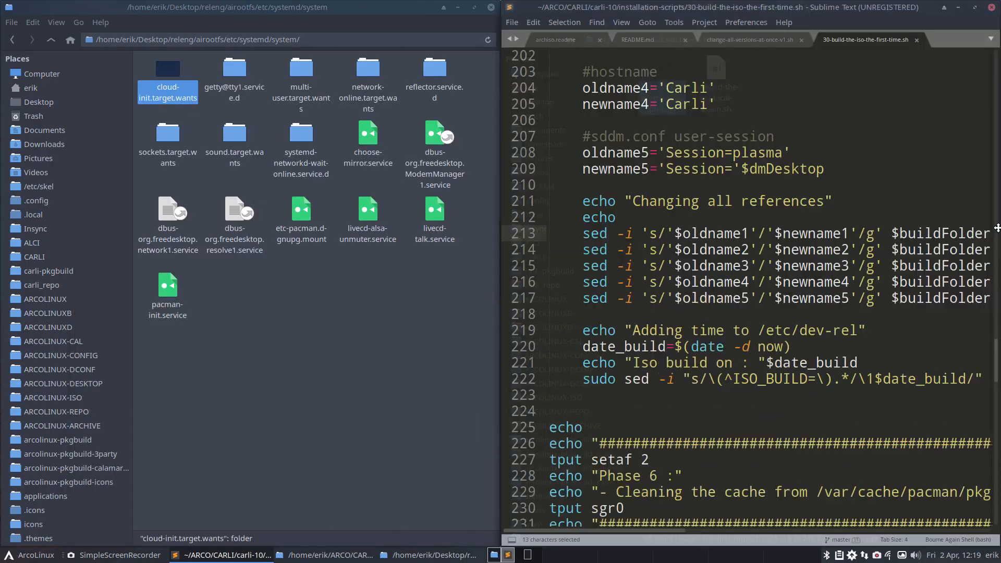
drag(807, 5, 1, 259)
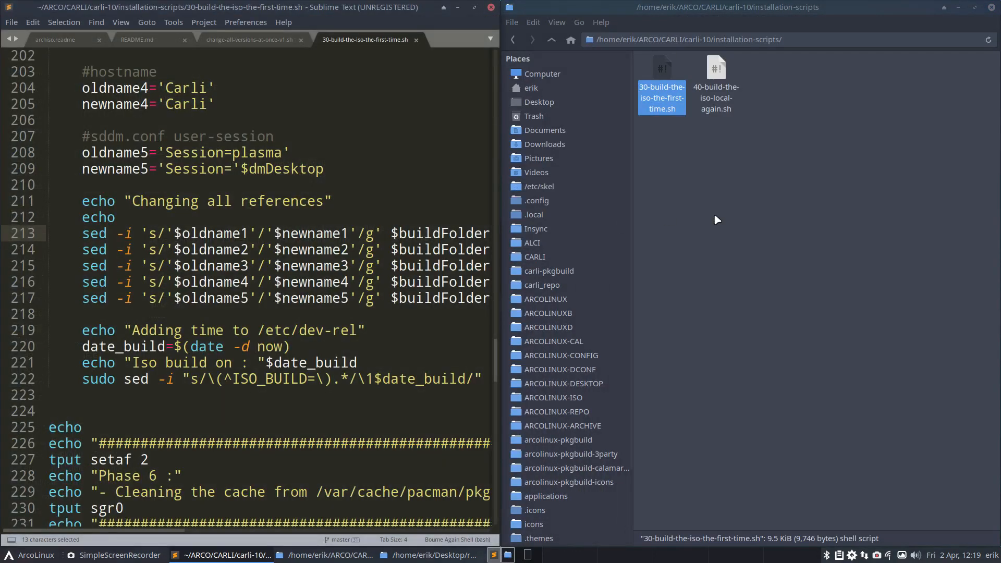
click(844, 219)
click(551, 42)
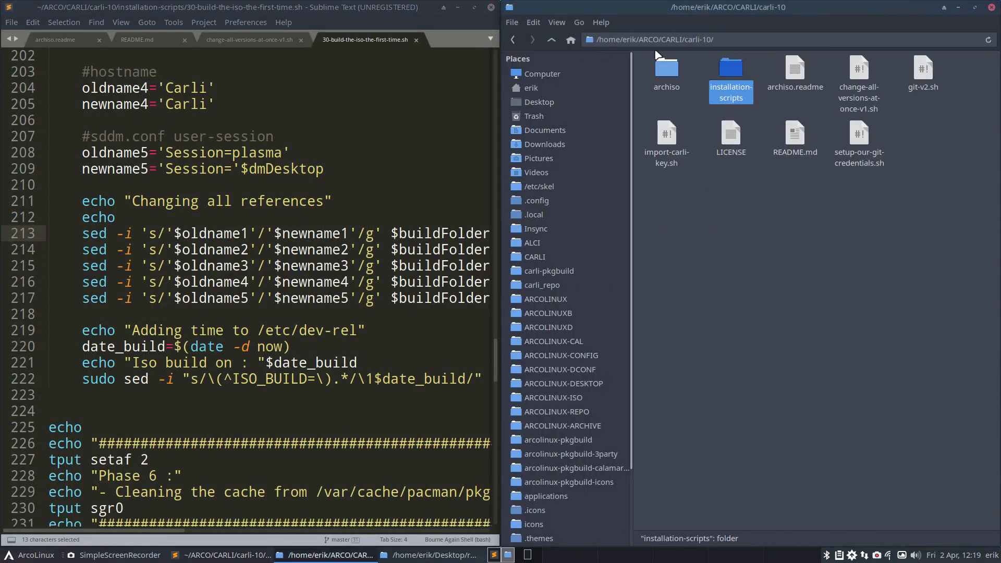
double_click(666, 69)
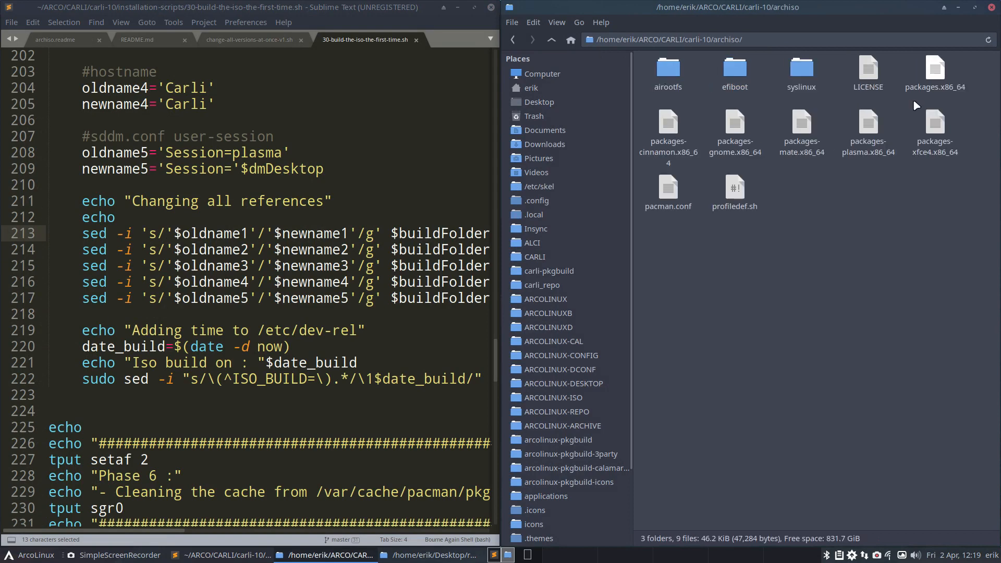
click(735, 188)
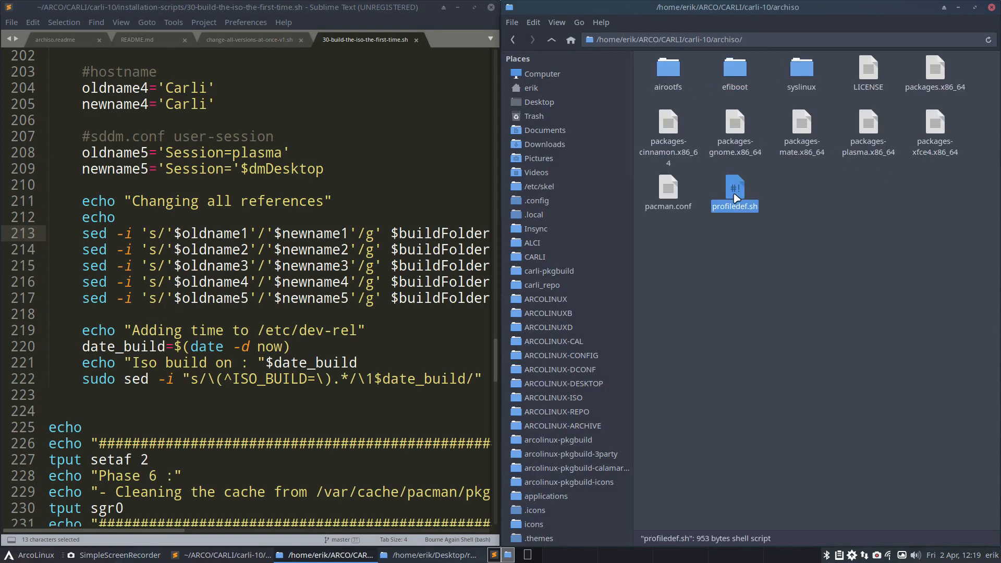
right_click(735, 197)
mouse_move(770, 221)
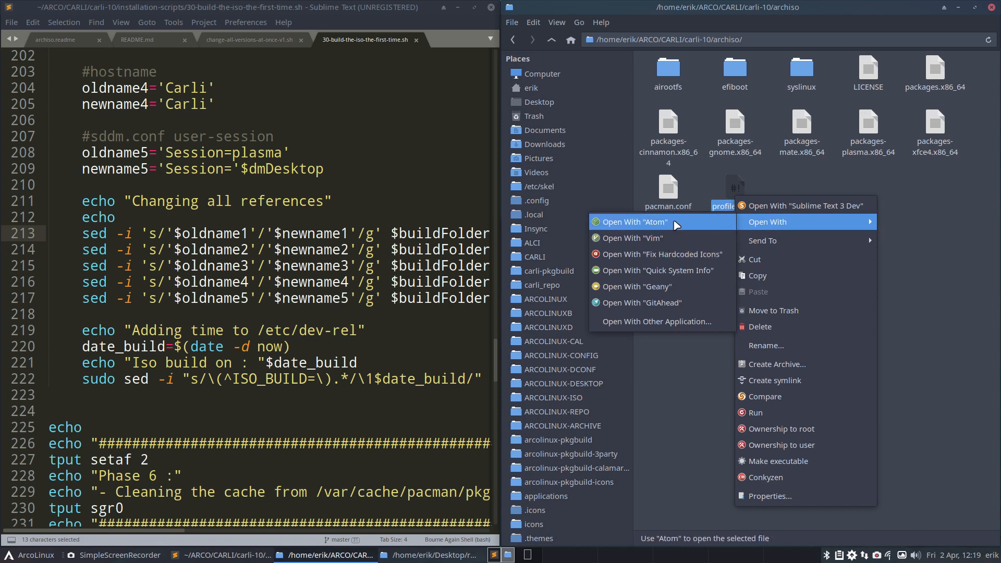
click(676, 223)
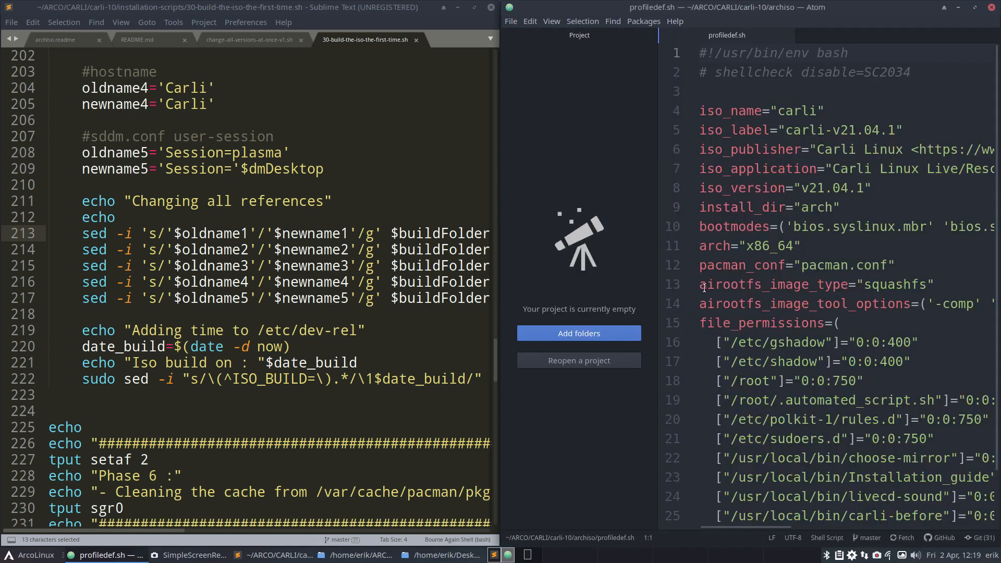
click(656, 282)
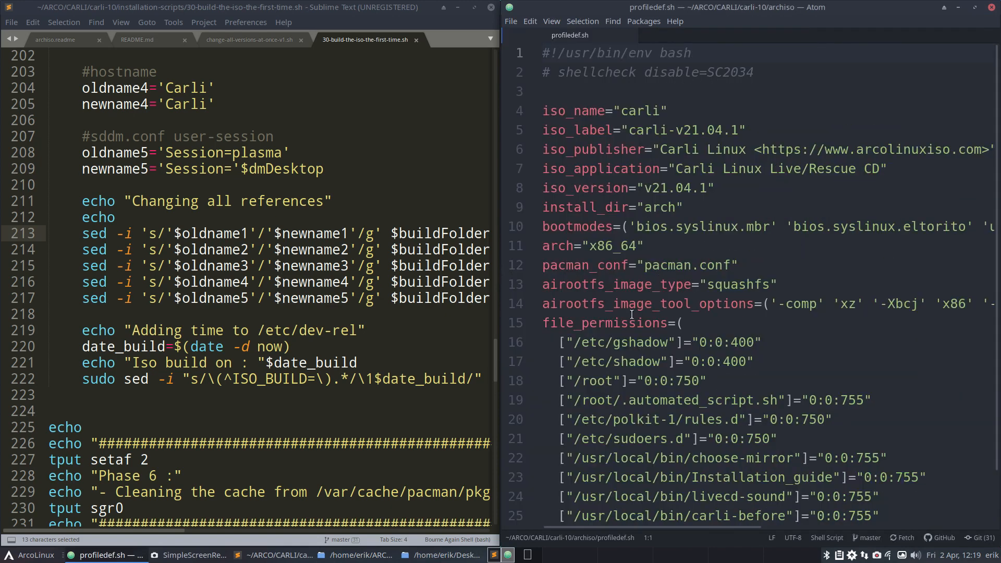
Step: Add the missing double quote before carli in the iso_name values of oldname1 and newname1 to match profiledef.sh, and save the script
click(621, 109)
drag(621, 109, 606, 110)
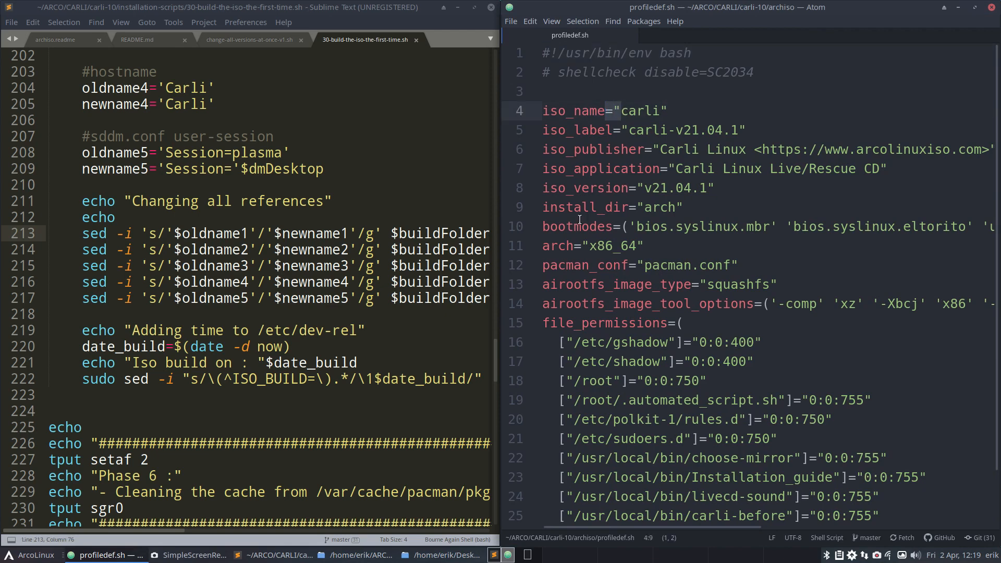
click(433, 328)
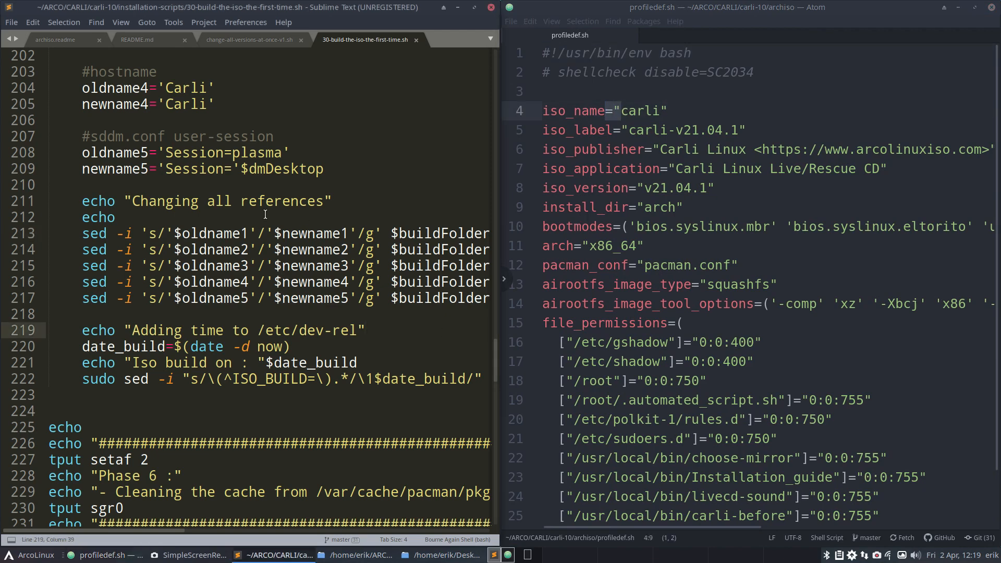
scroll(265, 214, up, 4)
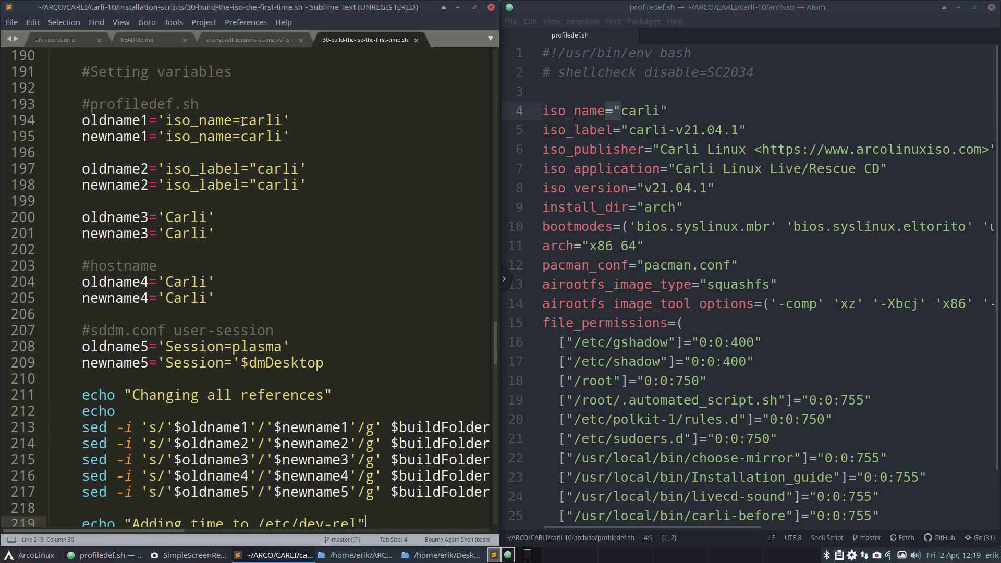
click(620, 111)
click(240, 120)
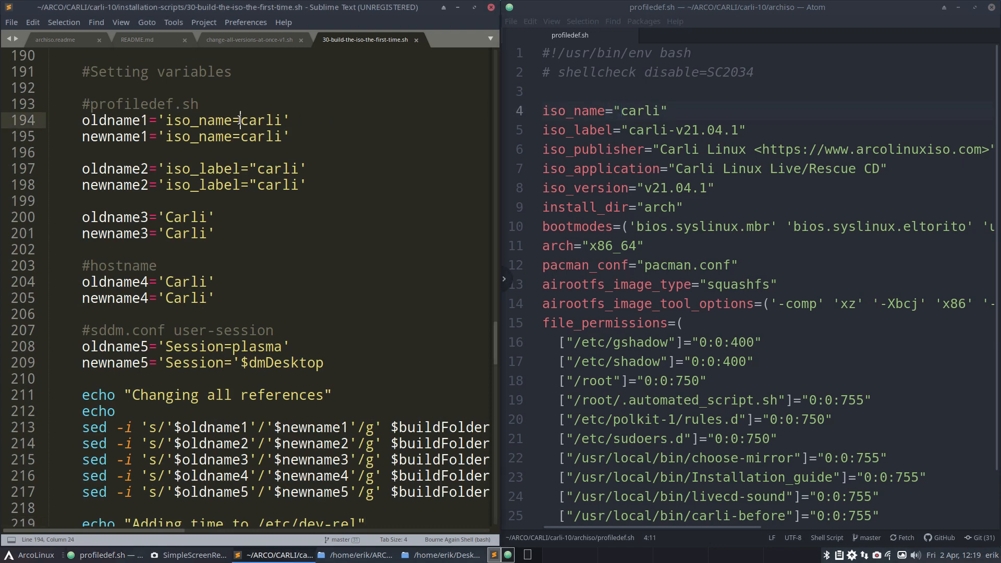
text(")
key(Left)
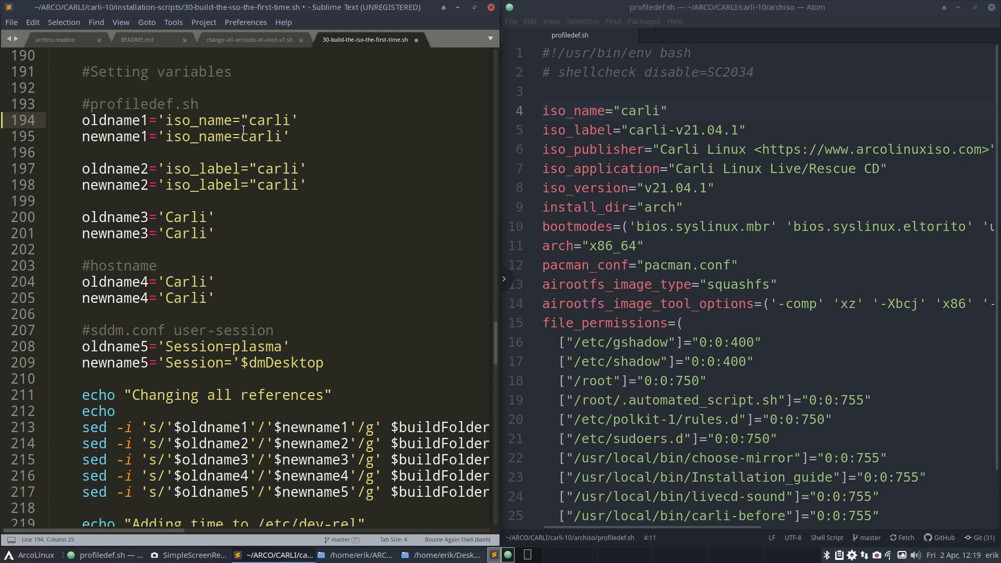
key(Down)
text(")
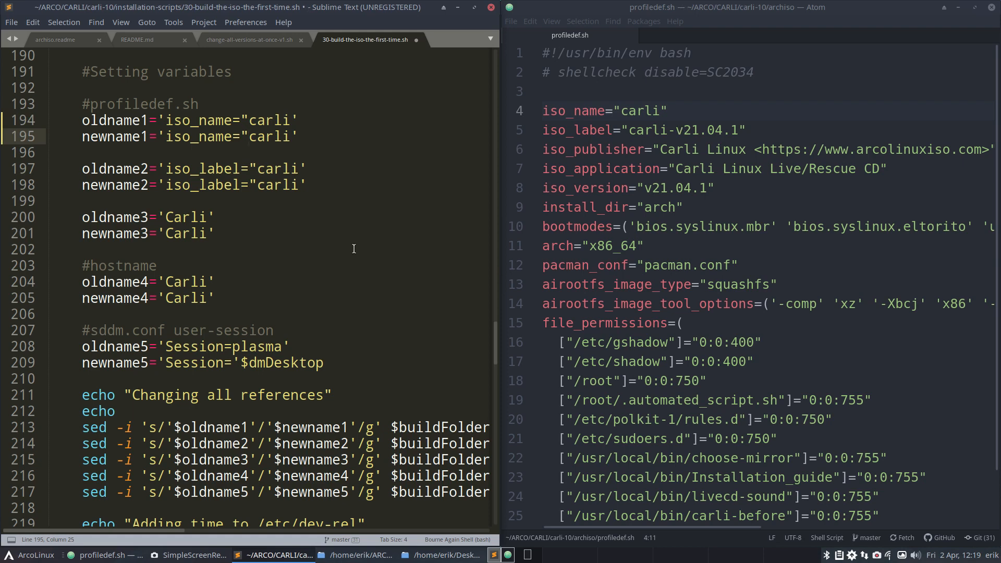
click(354, 249)
key(ctrl+s)
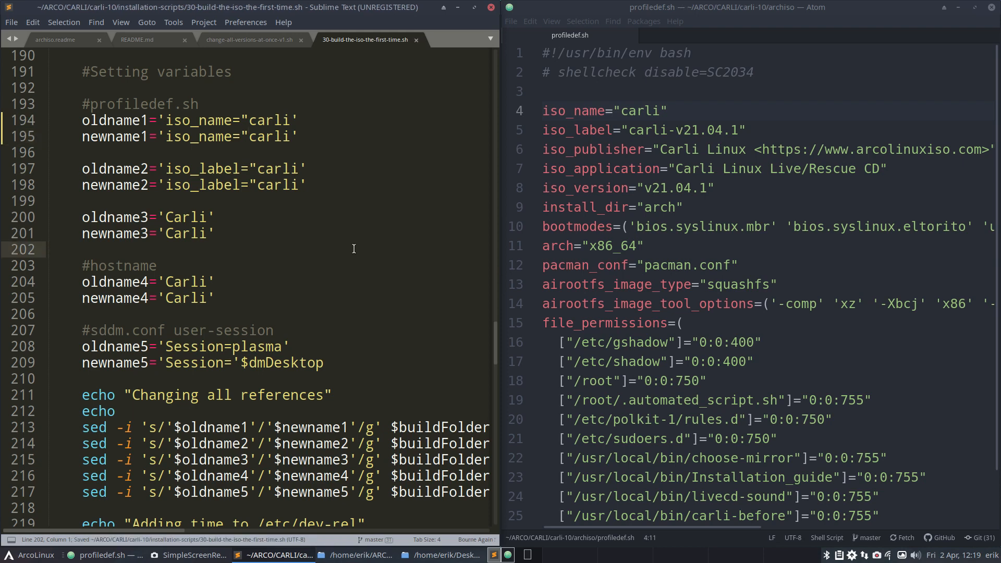
Step: Maximize the script window and review the name variables, sed replacement lines and earlier build phases
scroll(354, 249, down, 7)
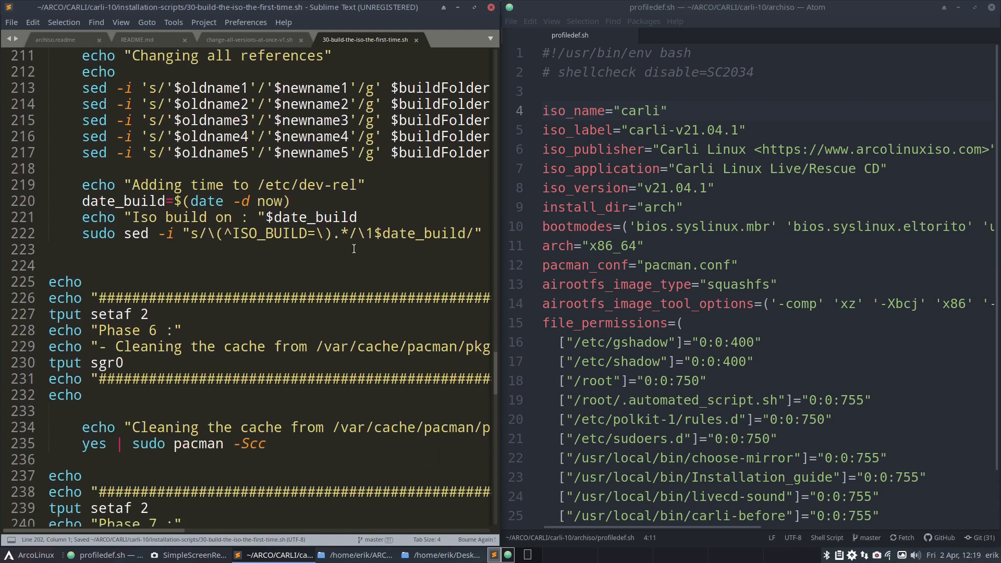
click(474, 9)
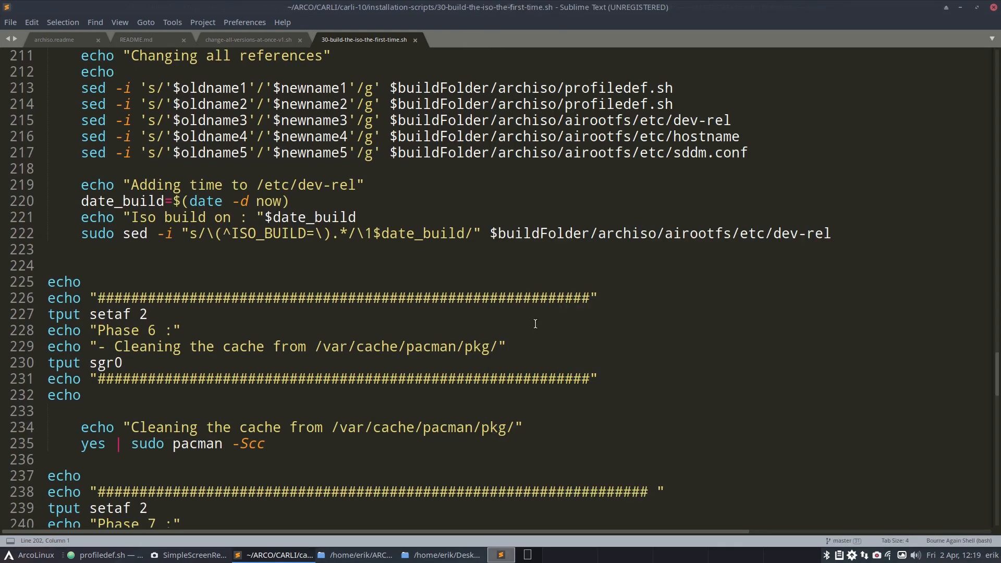
scroll(534, 324, down, 5)
scroll(535, 324, up, 7)
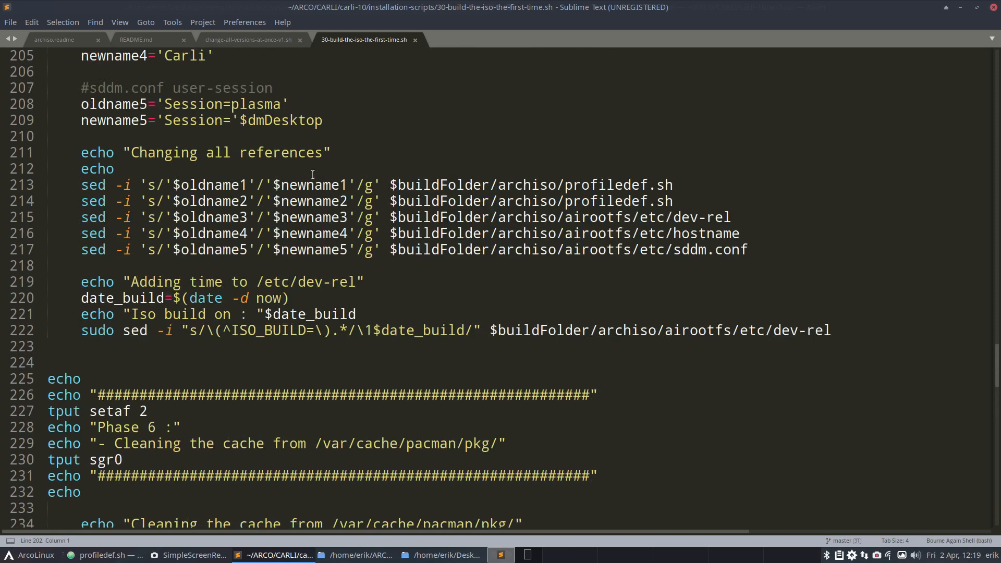
scroll(190, 187, up, 4)
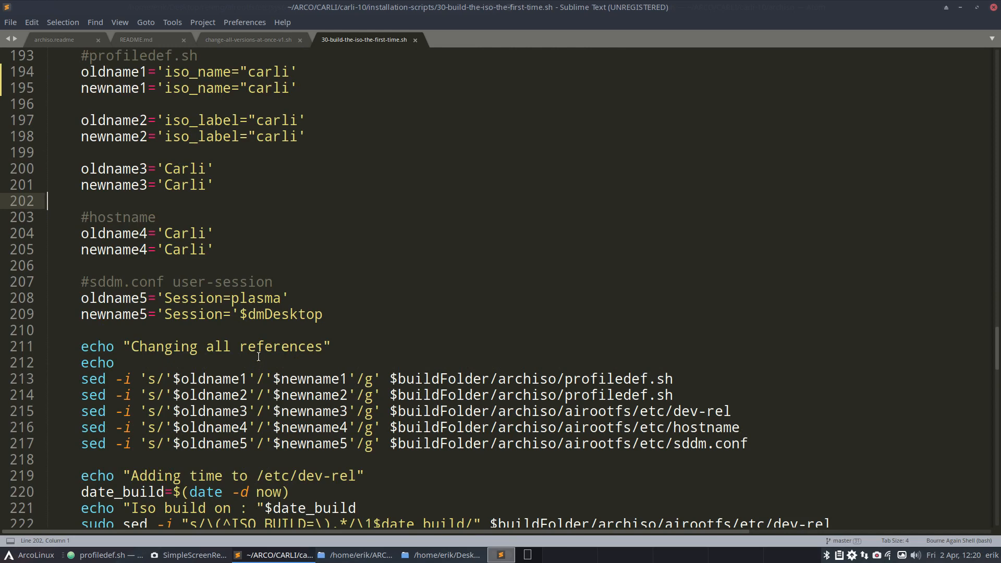
scroll(258, 356, up, 4)
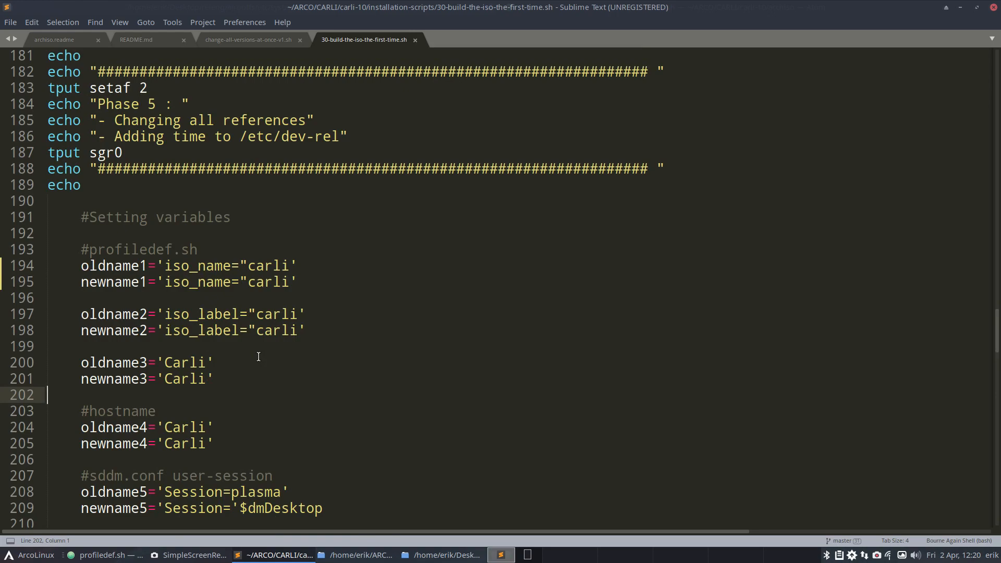
scroll(258, 357, up, 18)
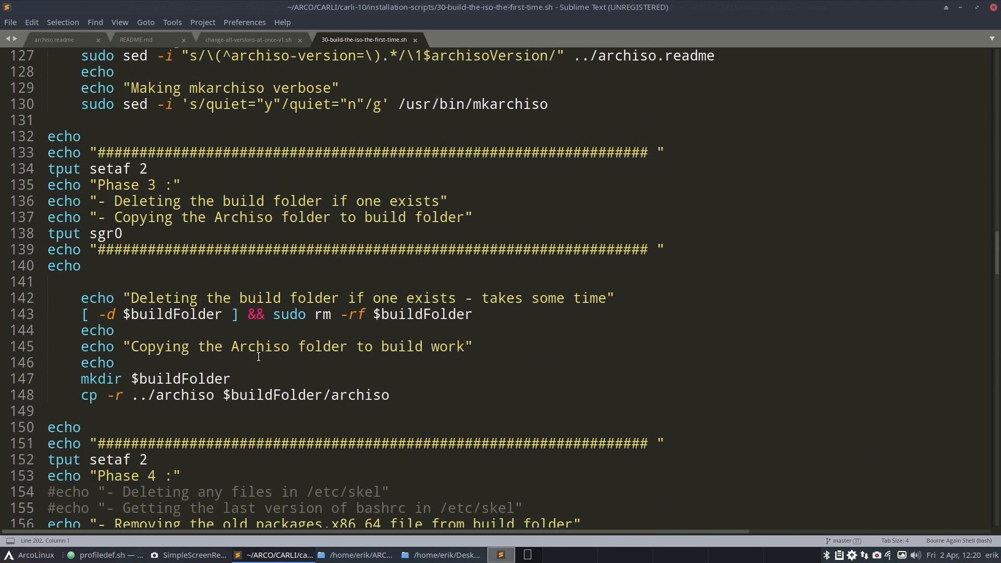
scroll(258, 357, up, 20)
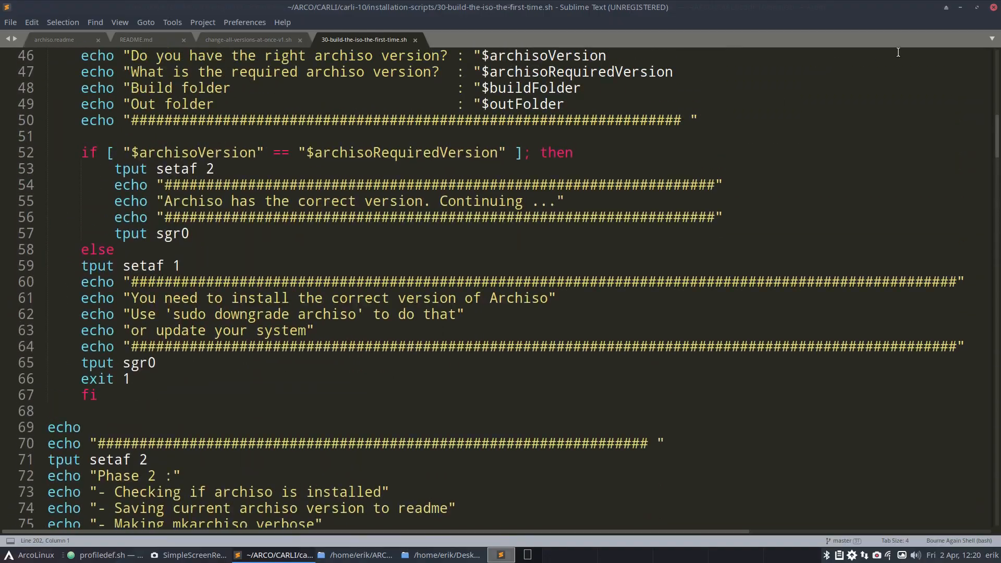
Step: Close the build script and profiledef.sh windows, and go back to the carli-10 folder
click(993, 8)
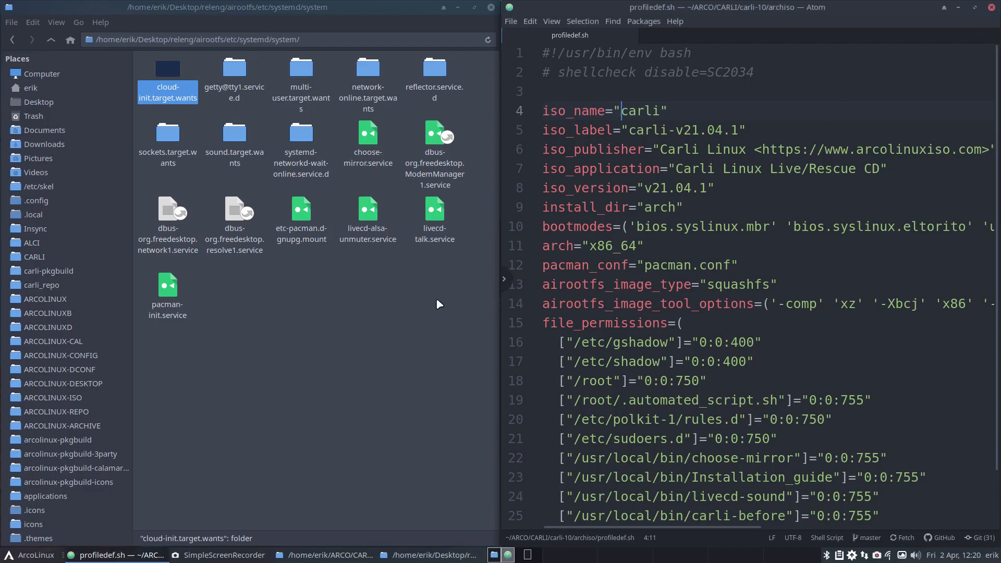
click(991, 7)
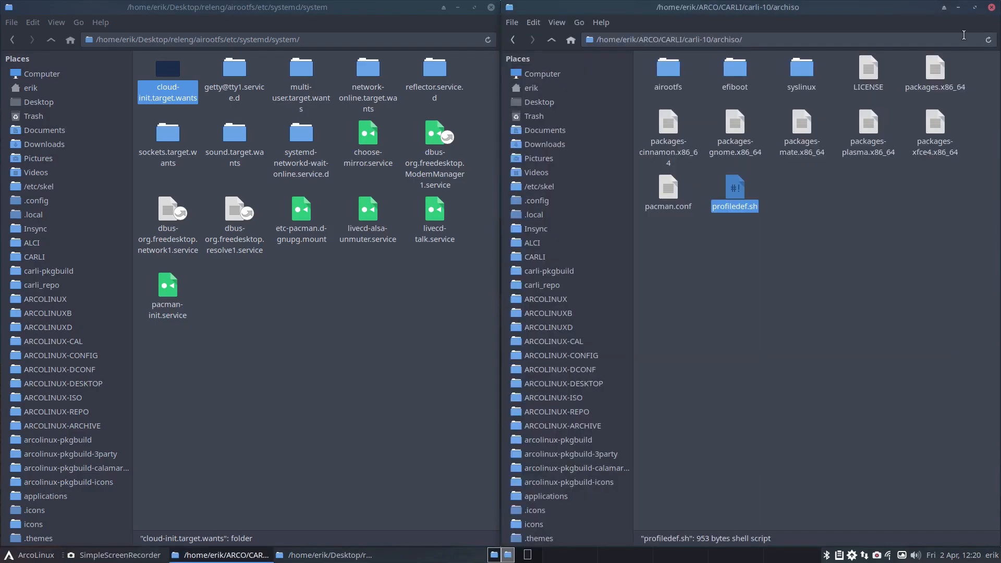
click(553, 41)
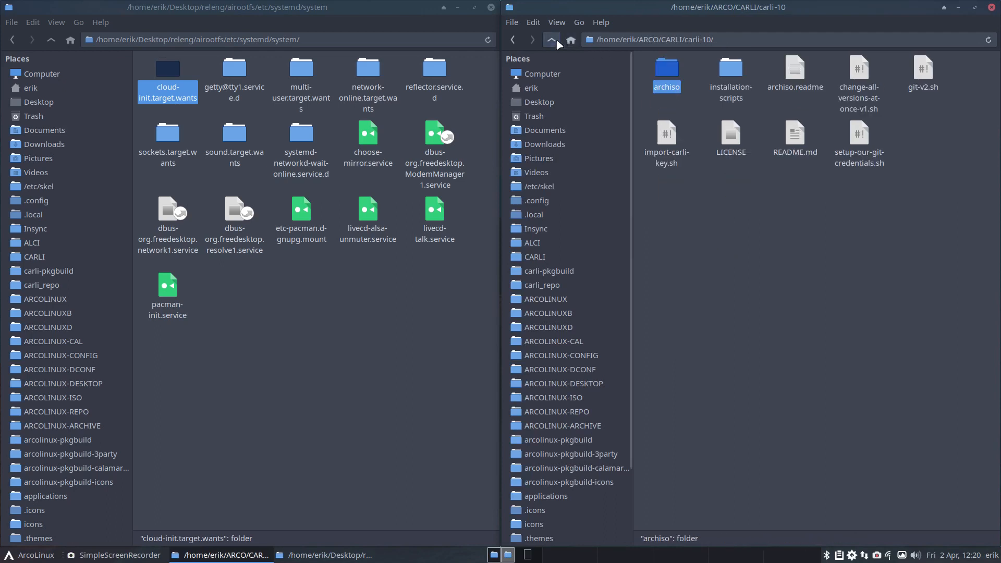
Step: Compare 30-build-the-iso-the-first-time.sh with 40-build-the-iso-local-again.sh from the installation-scripts folder in Meld
double_click(730, 69)
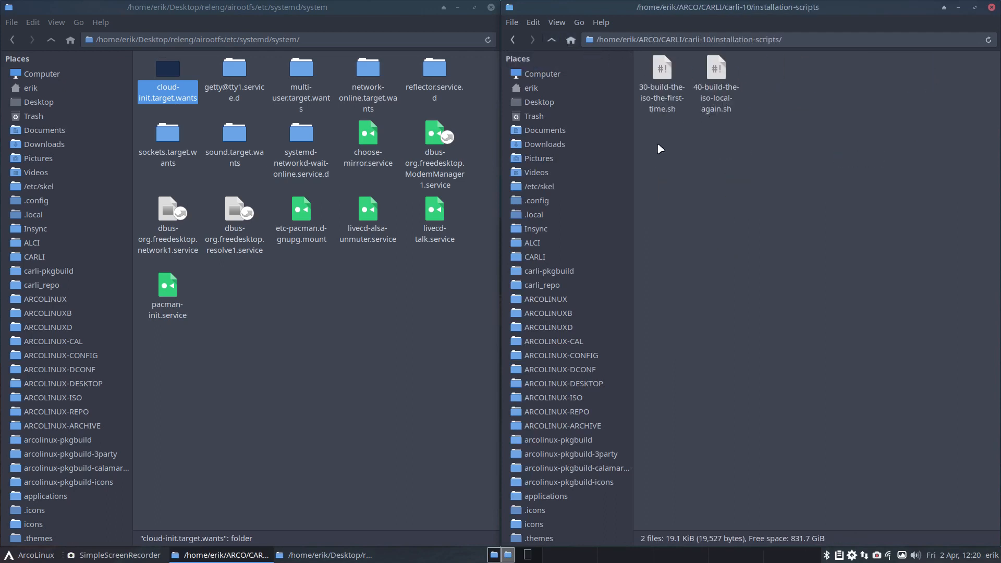
drag(658, 146, 727, 94)
right_click(725, 96)
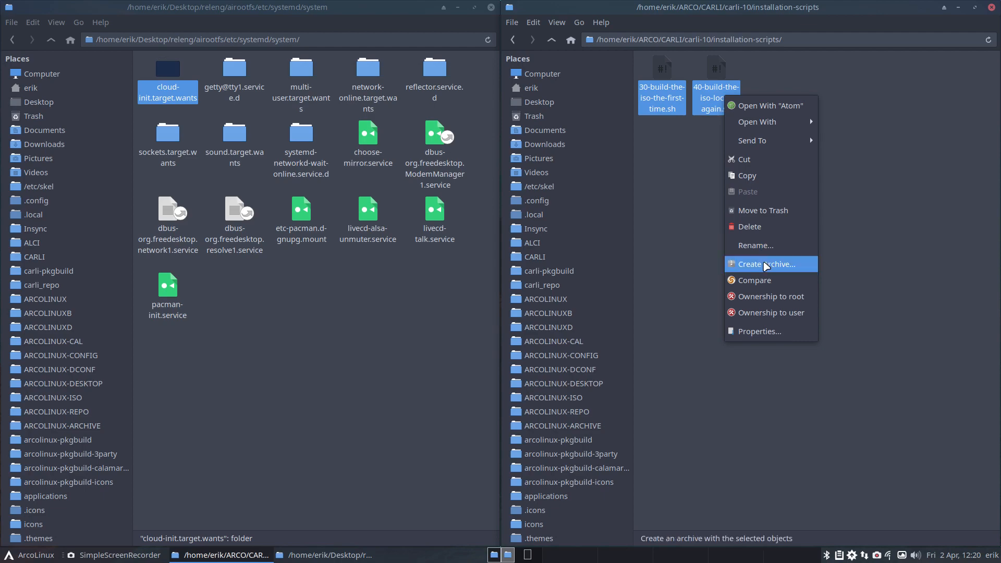
click(754, 280)
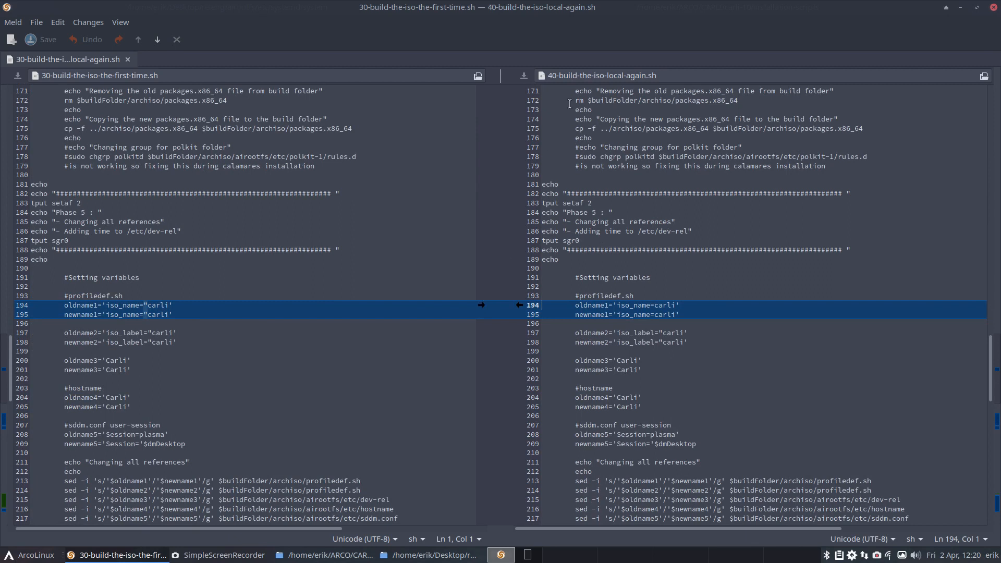
Step: Copy the corrected oldname1 and newname1 iso_name lines into 40-build-the-iso-local-again.sh, check the other differences, and save the script
click(481, 305)
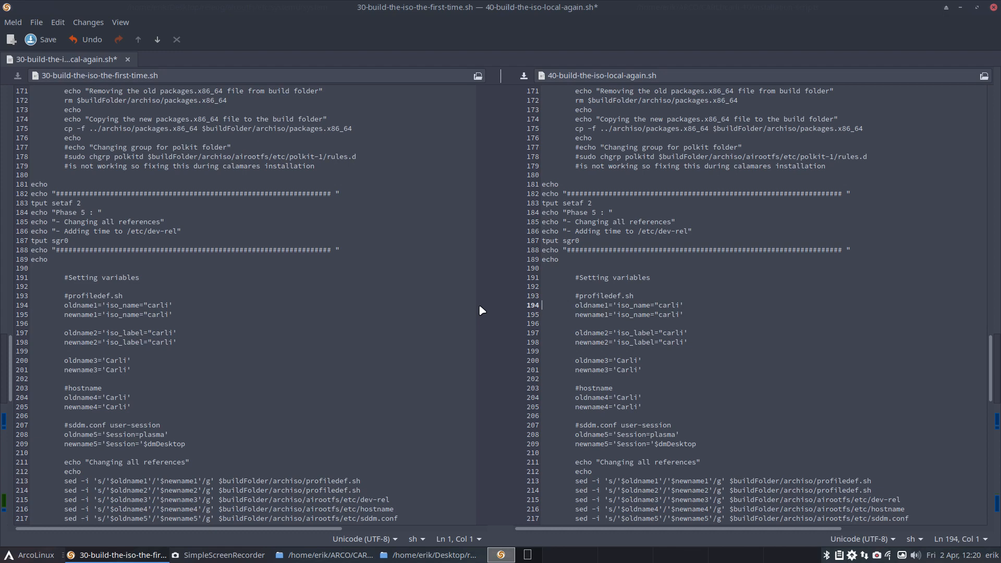
scroll(696, 342, down, 7)
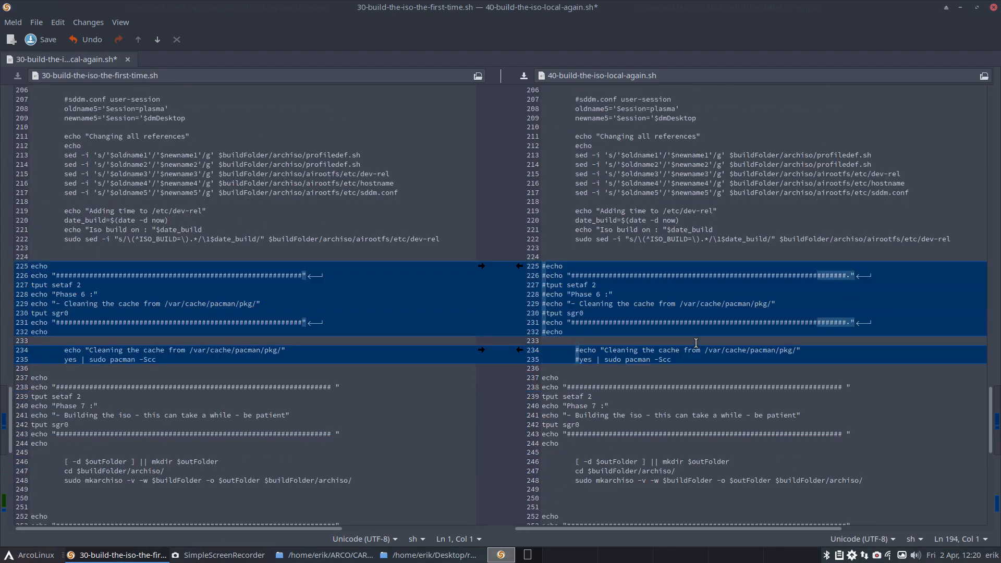
scroll(695, 343, down, 2)
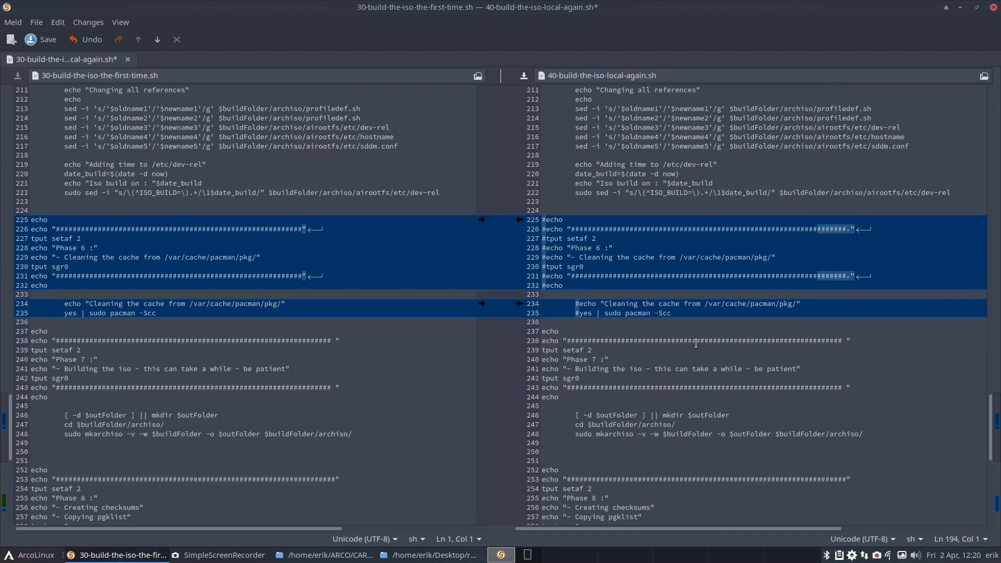
scroll(695, 343, down, 9)
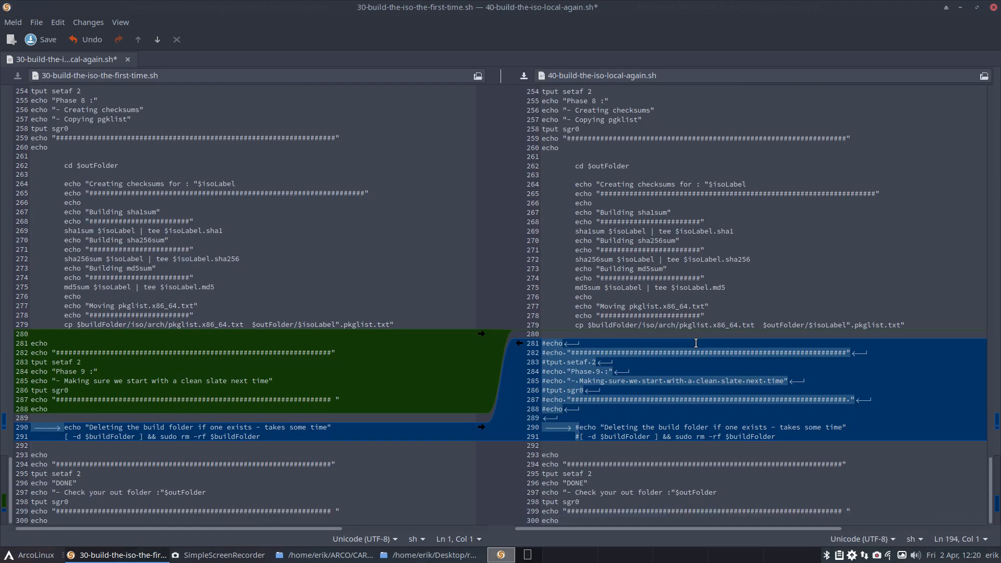
scroll(696, 343, up, 20)
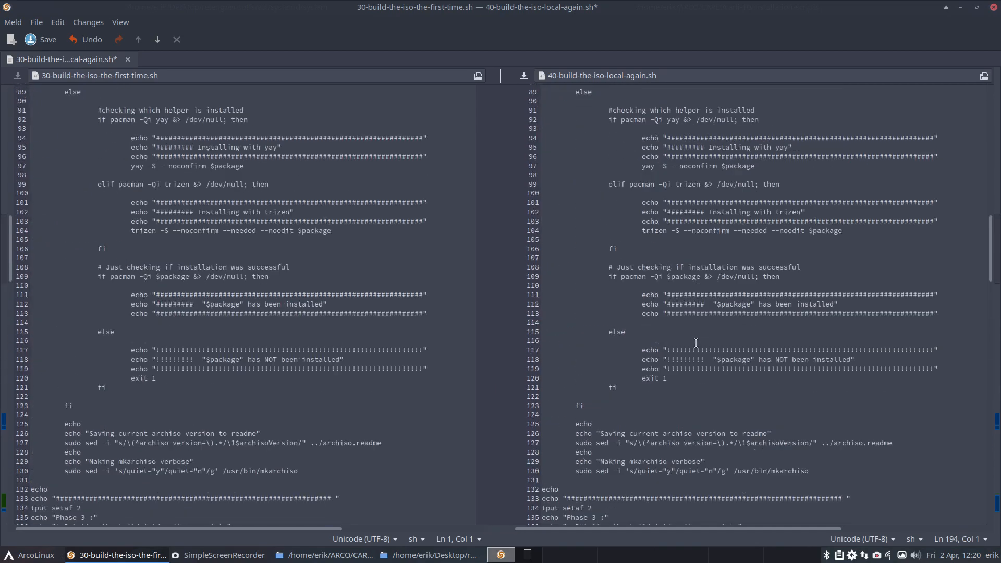
click(696, 343)
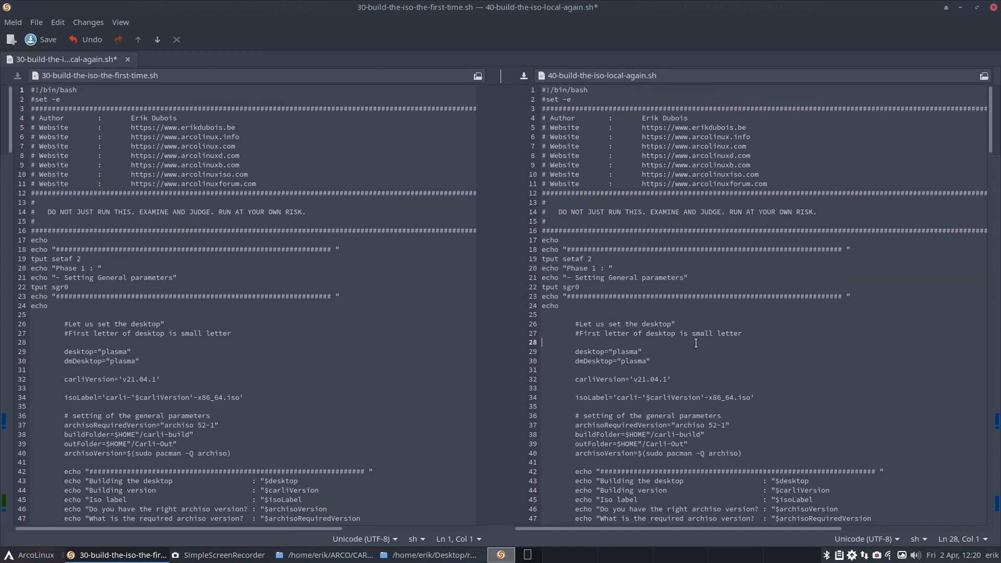
key(ctrl+s)
Step: Close the script comparison, clear the file selection, and go back up to the carli-10 folder
click(993, 7)
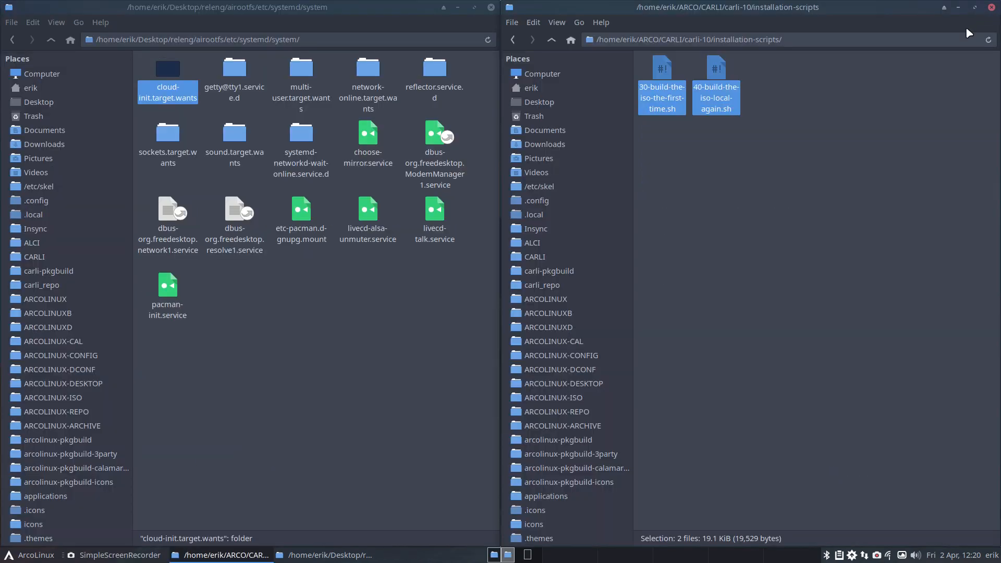
click(758, 194)
click(550, 40)
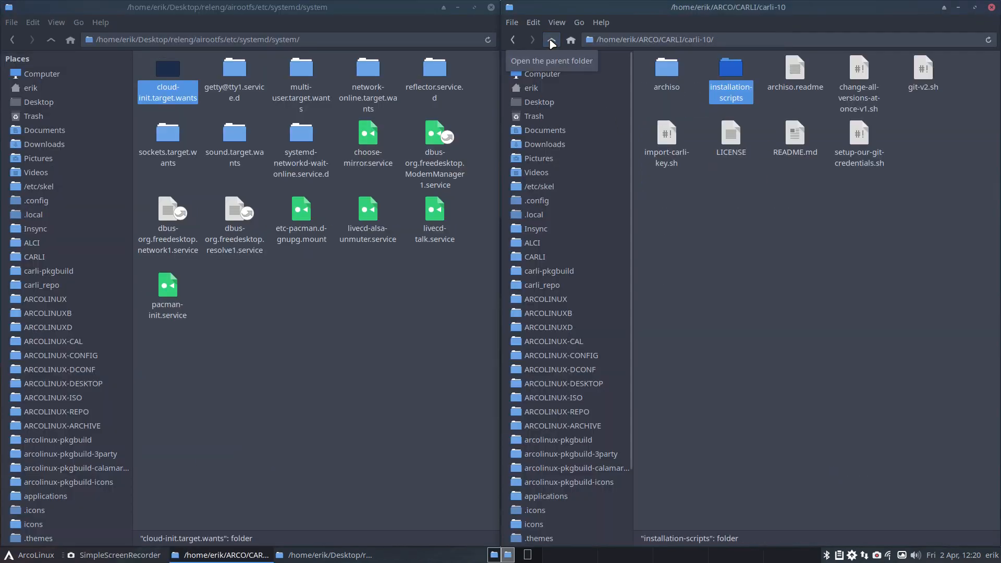